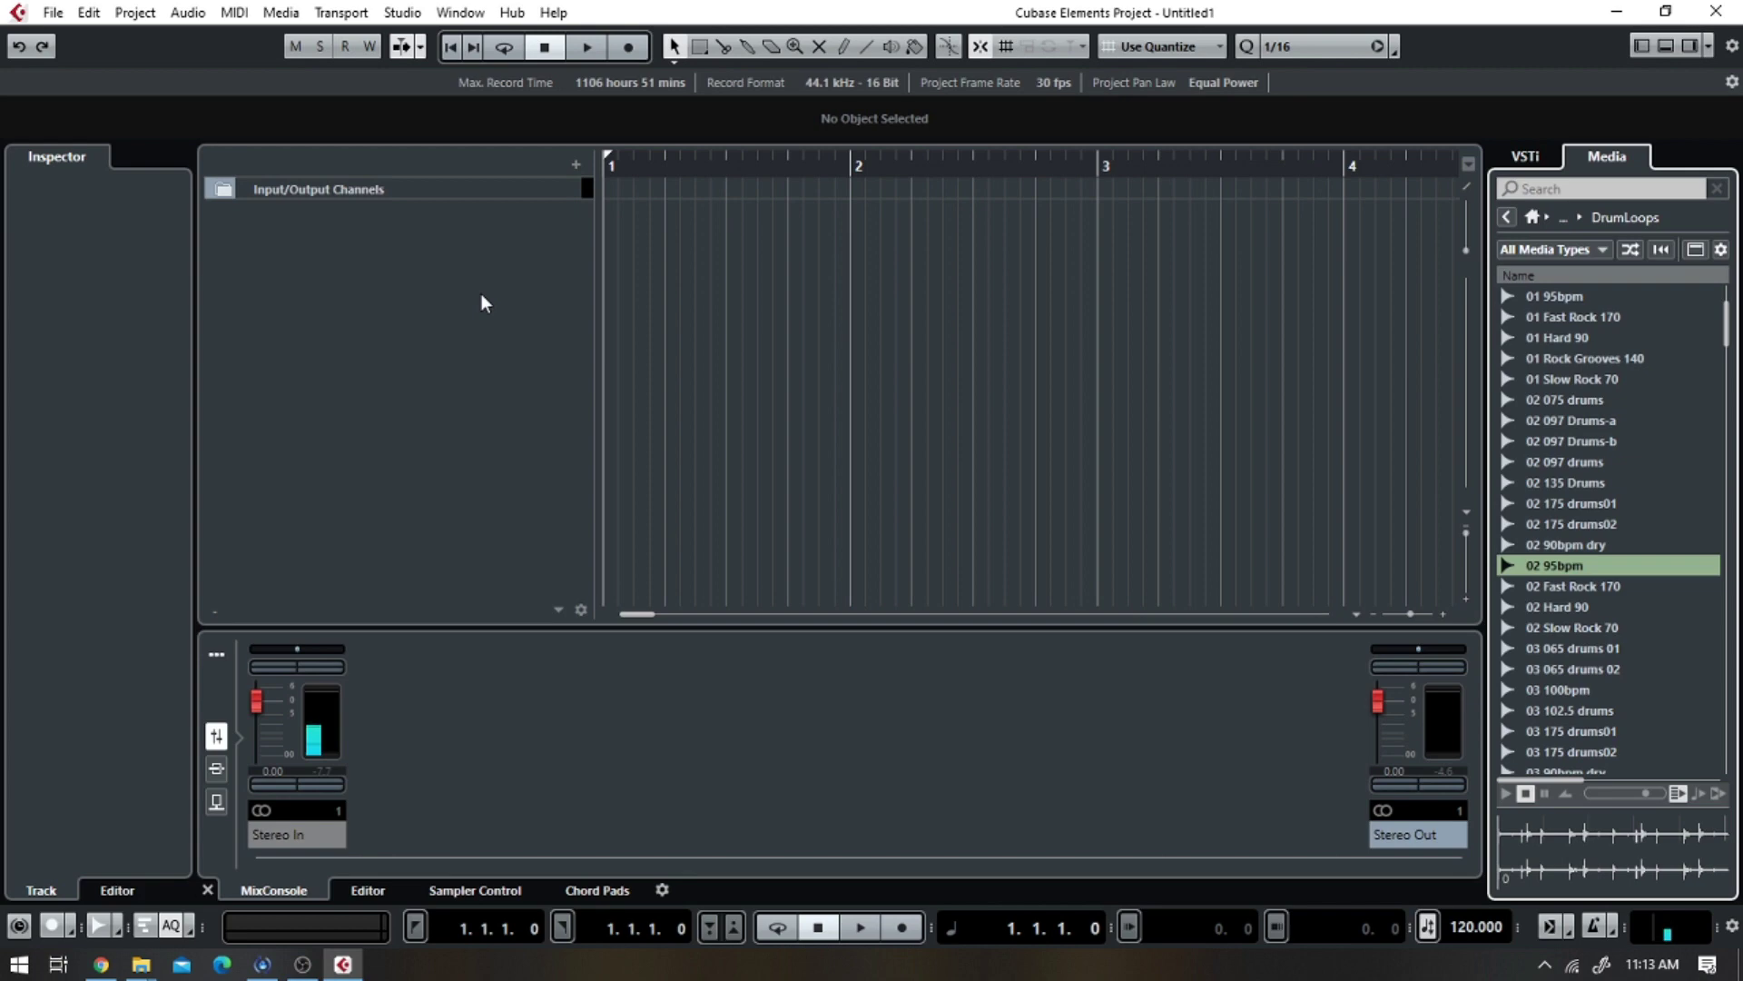
- Add one instrument track that uses HALion Sonic SE as its VST instrument
{"action": "right_click", "coordinate": [445, 224]}
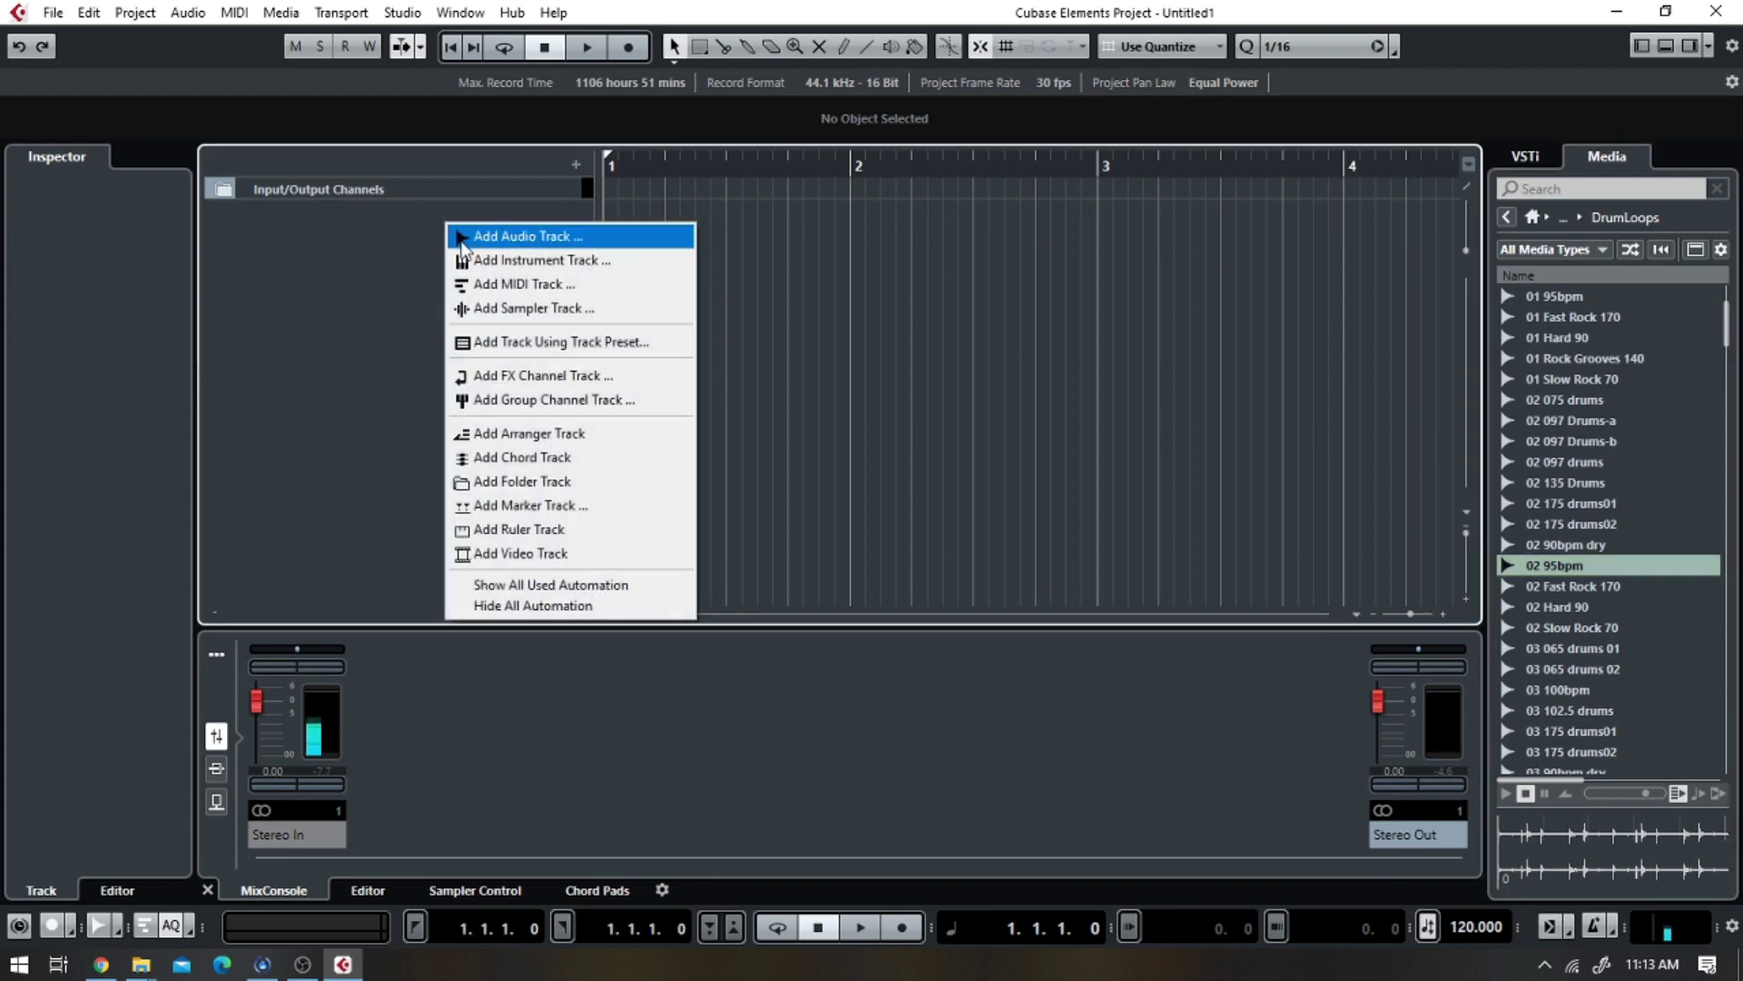
{"action": "left_click", "coordinate": [499, 262]}
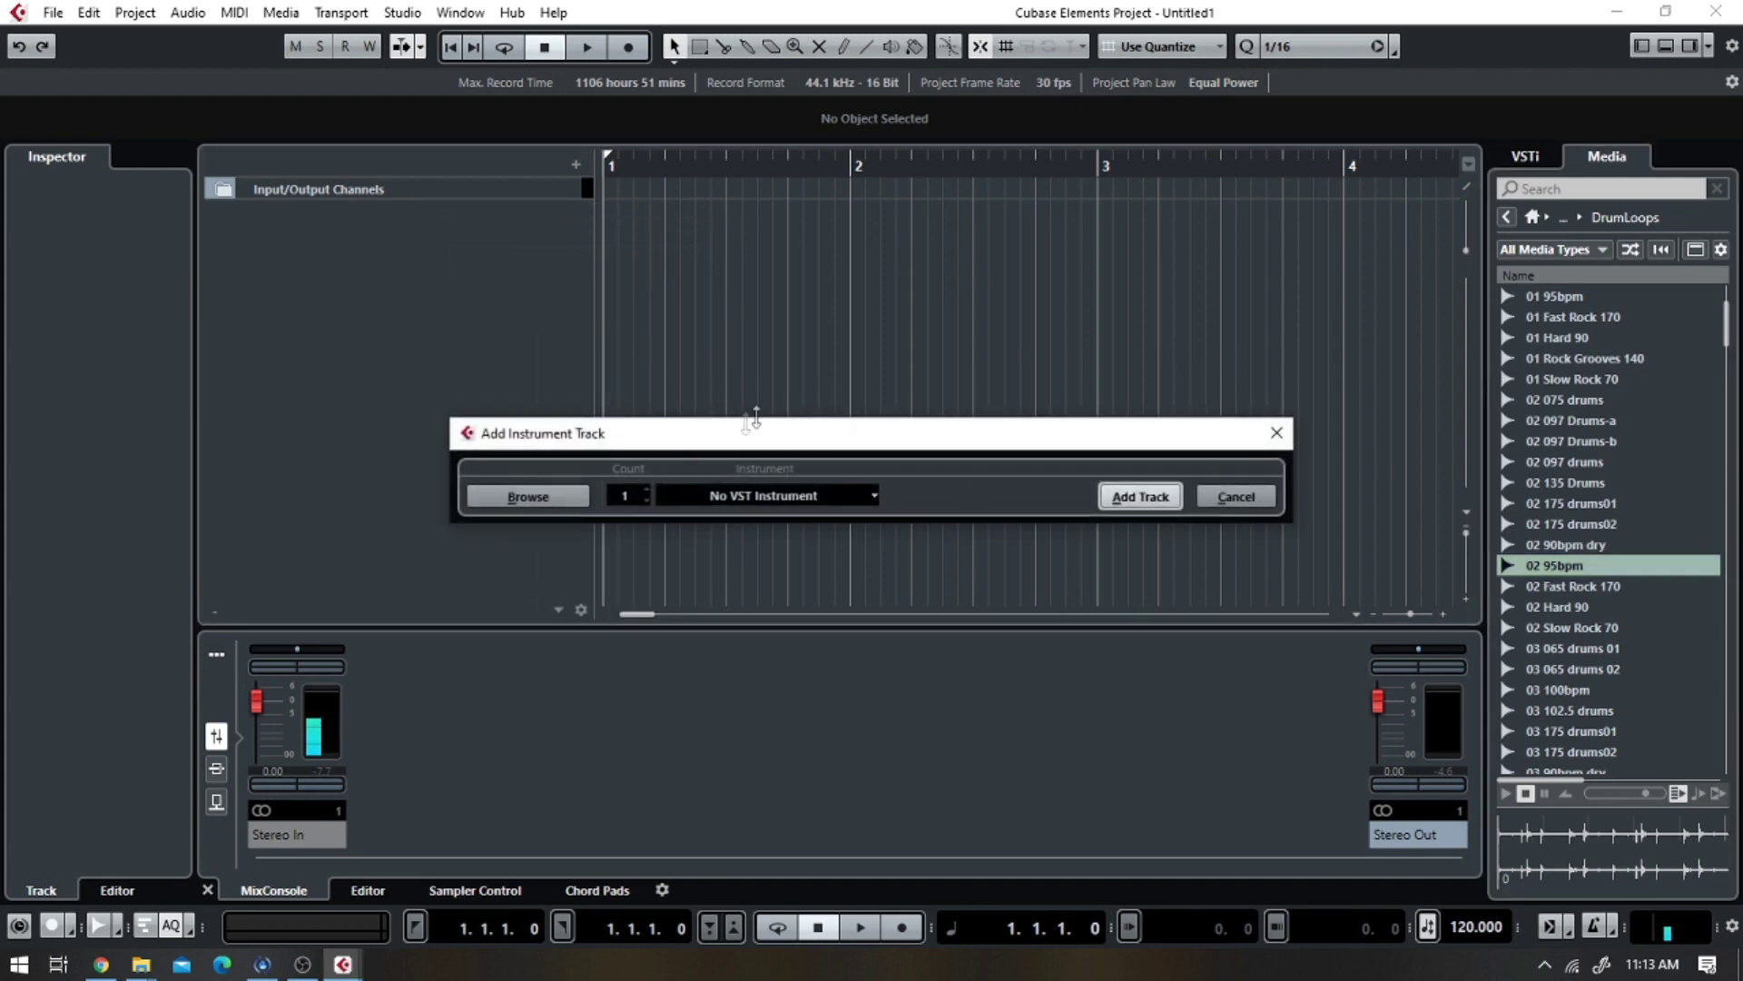
{"action": "left_click", "coordinate": [767, 499]}
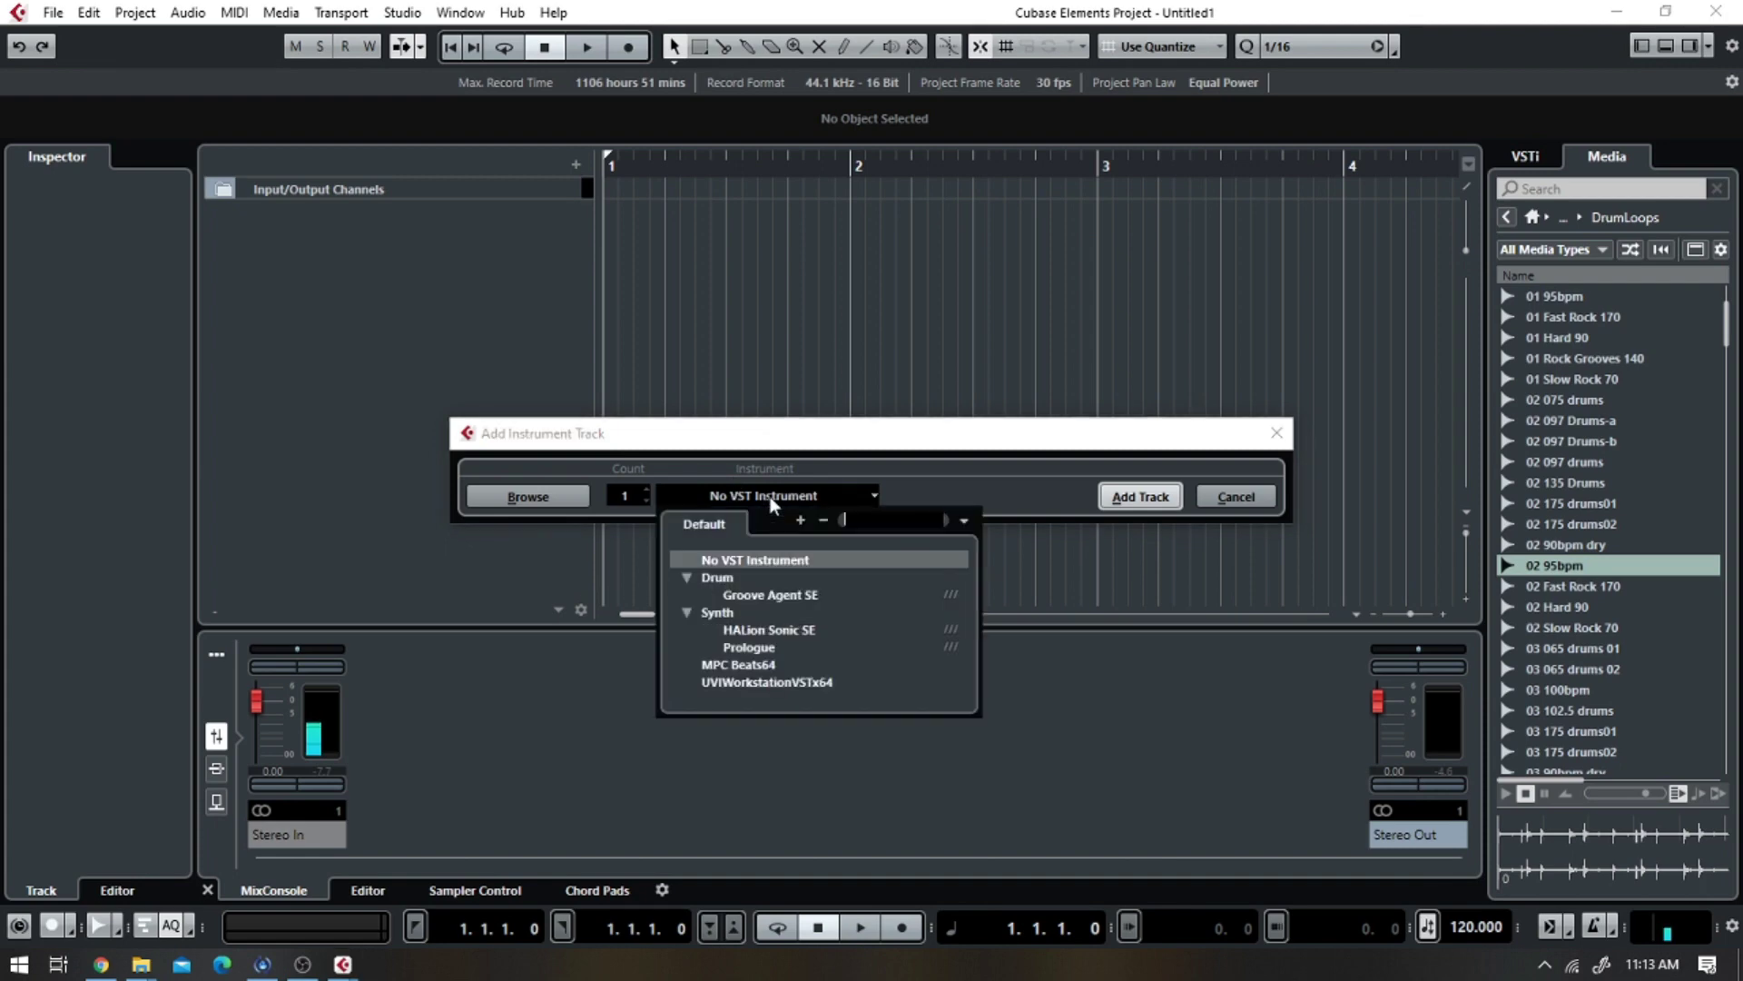
{"action": "left_click", "coordinate": [750, 632]}
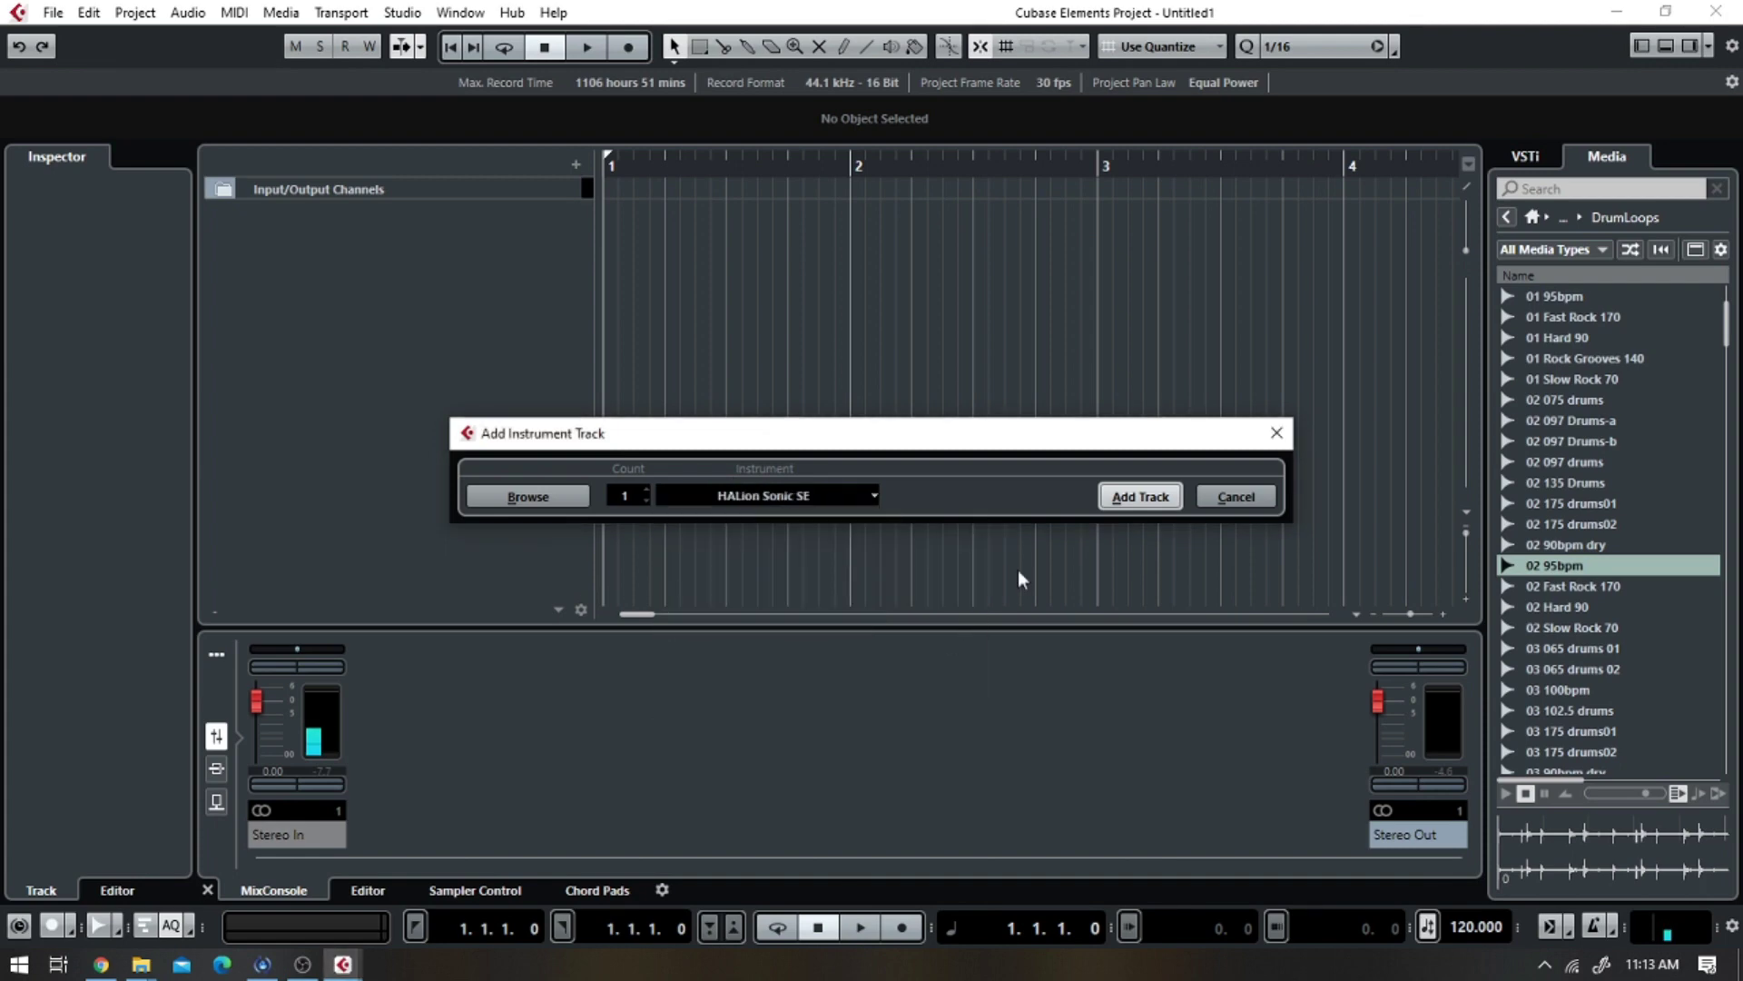
{"action": "left_click", "coordinate": [1124, 499]}
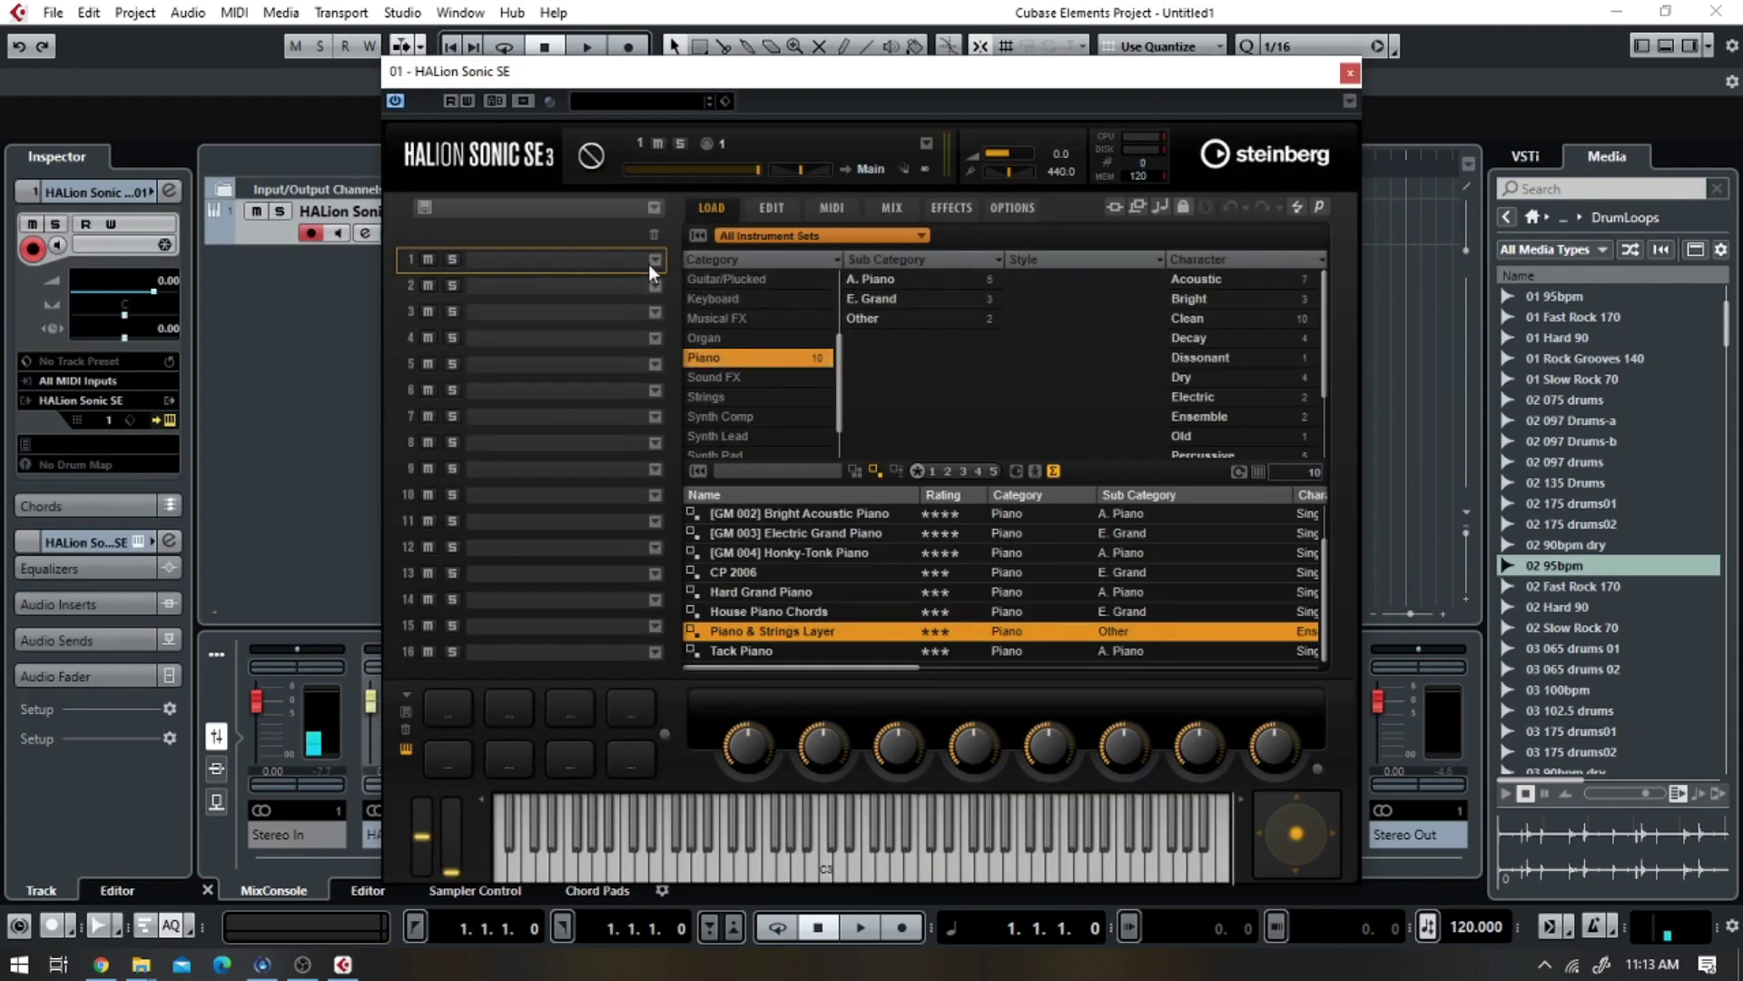
- Load the Aged Suitcase sound from the Keyboard category into the first HALion Sonic SE slot and close the instrument window
{"action": "left_click", "coordinate": [695, 295]}
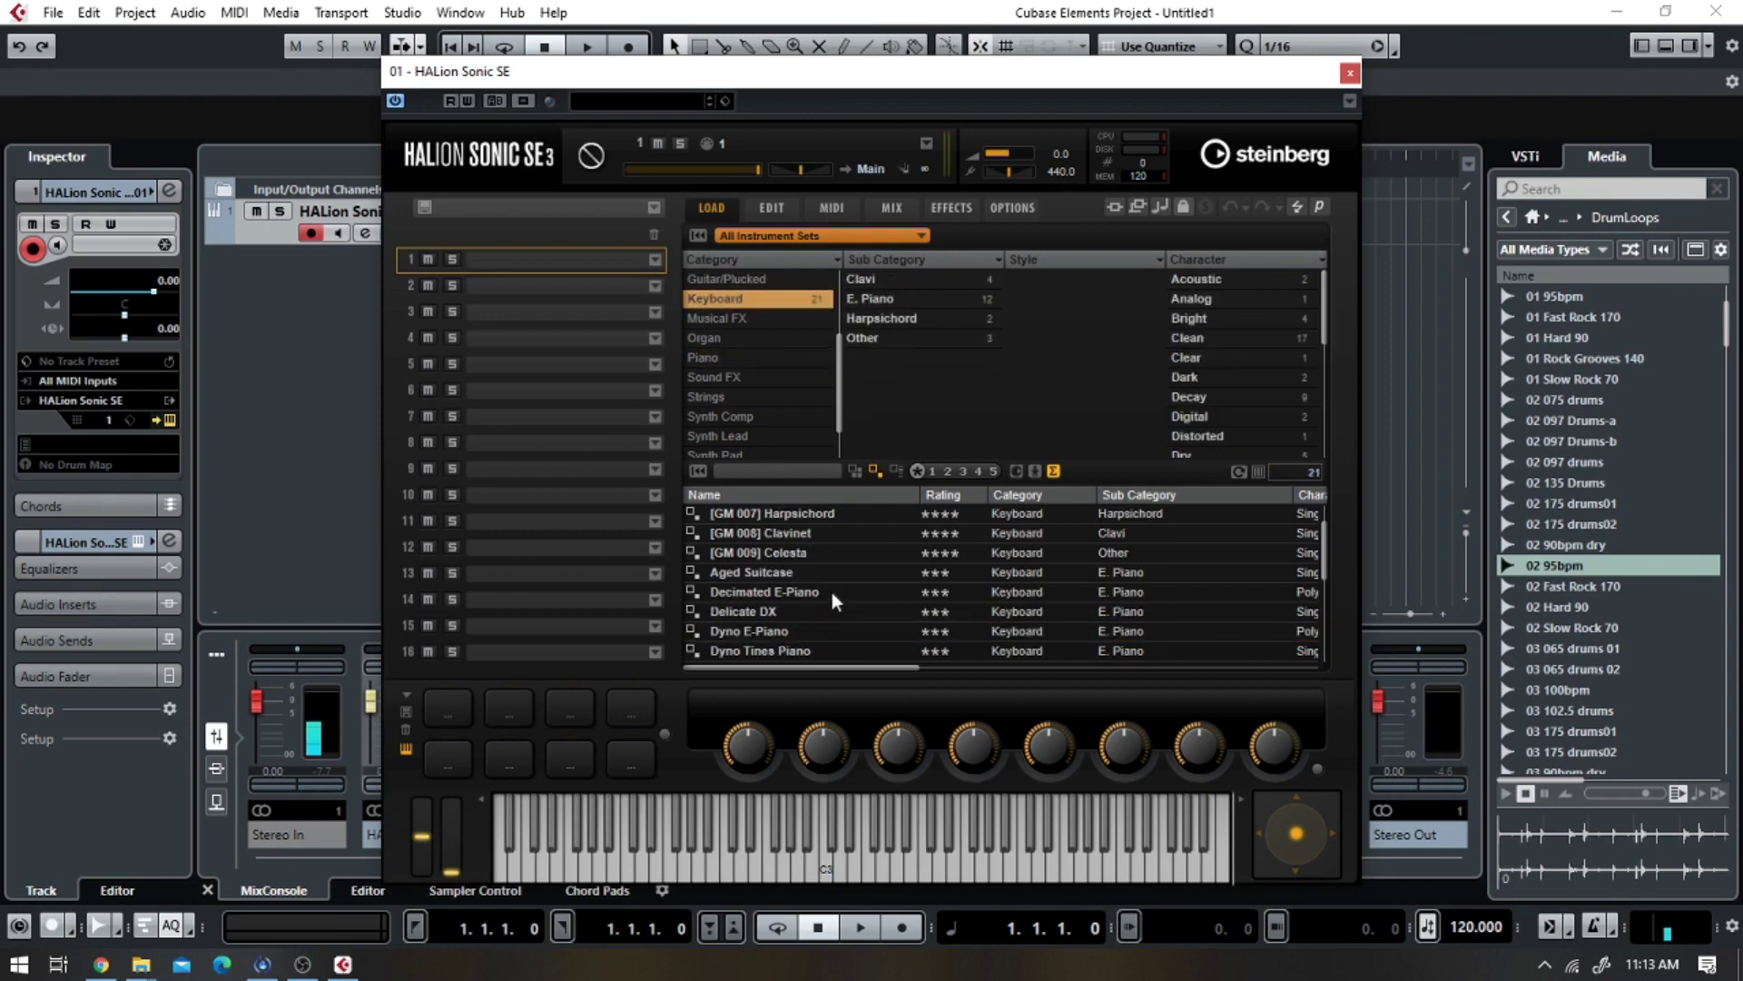
{"action": "scroll", "coordinate": [831, 592], "scroll_direction": "down", "scroll_amount": 5}
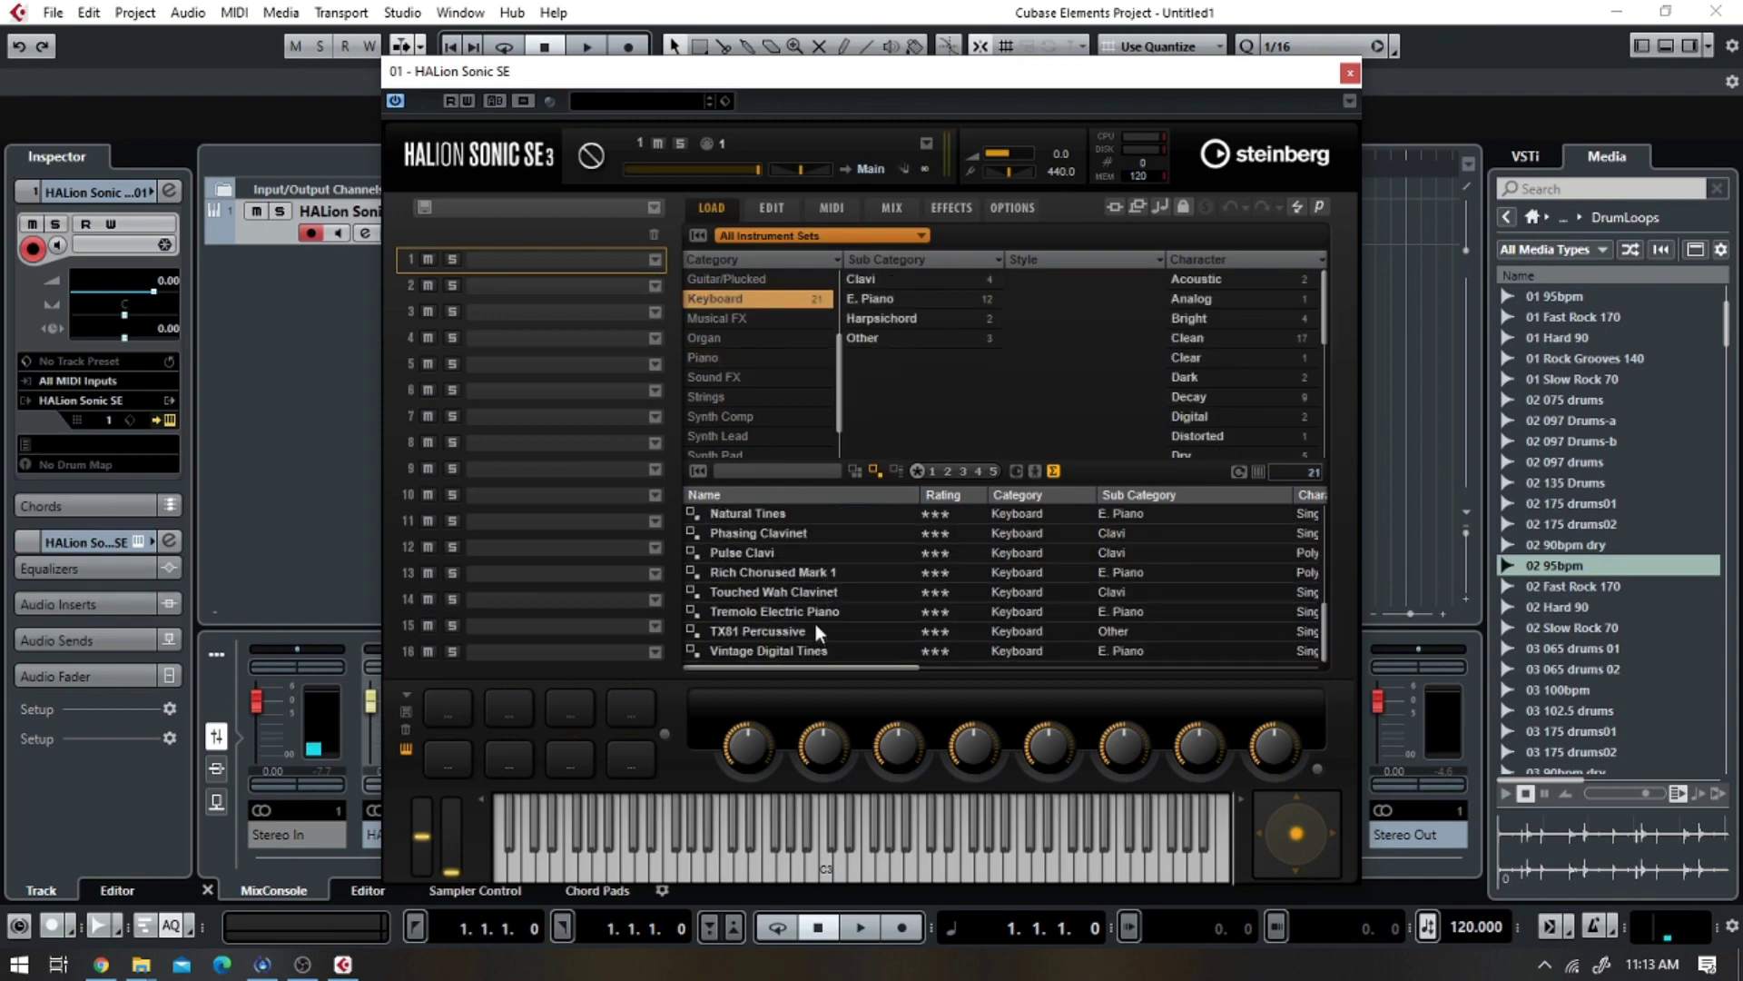
{"action": "left_click", "coordinate": [803, 612]}
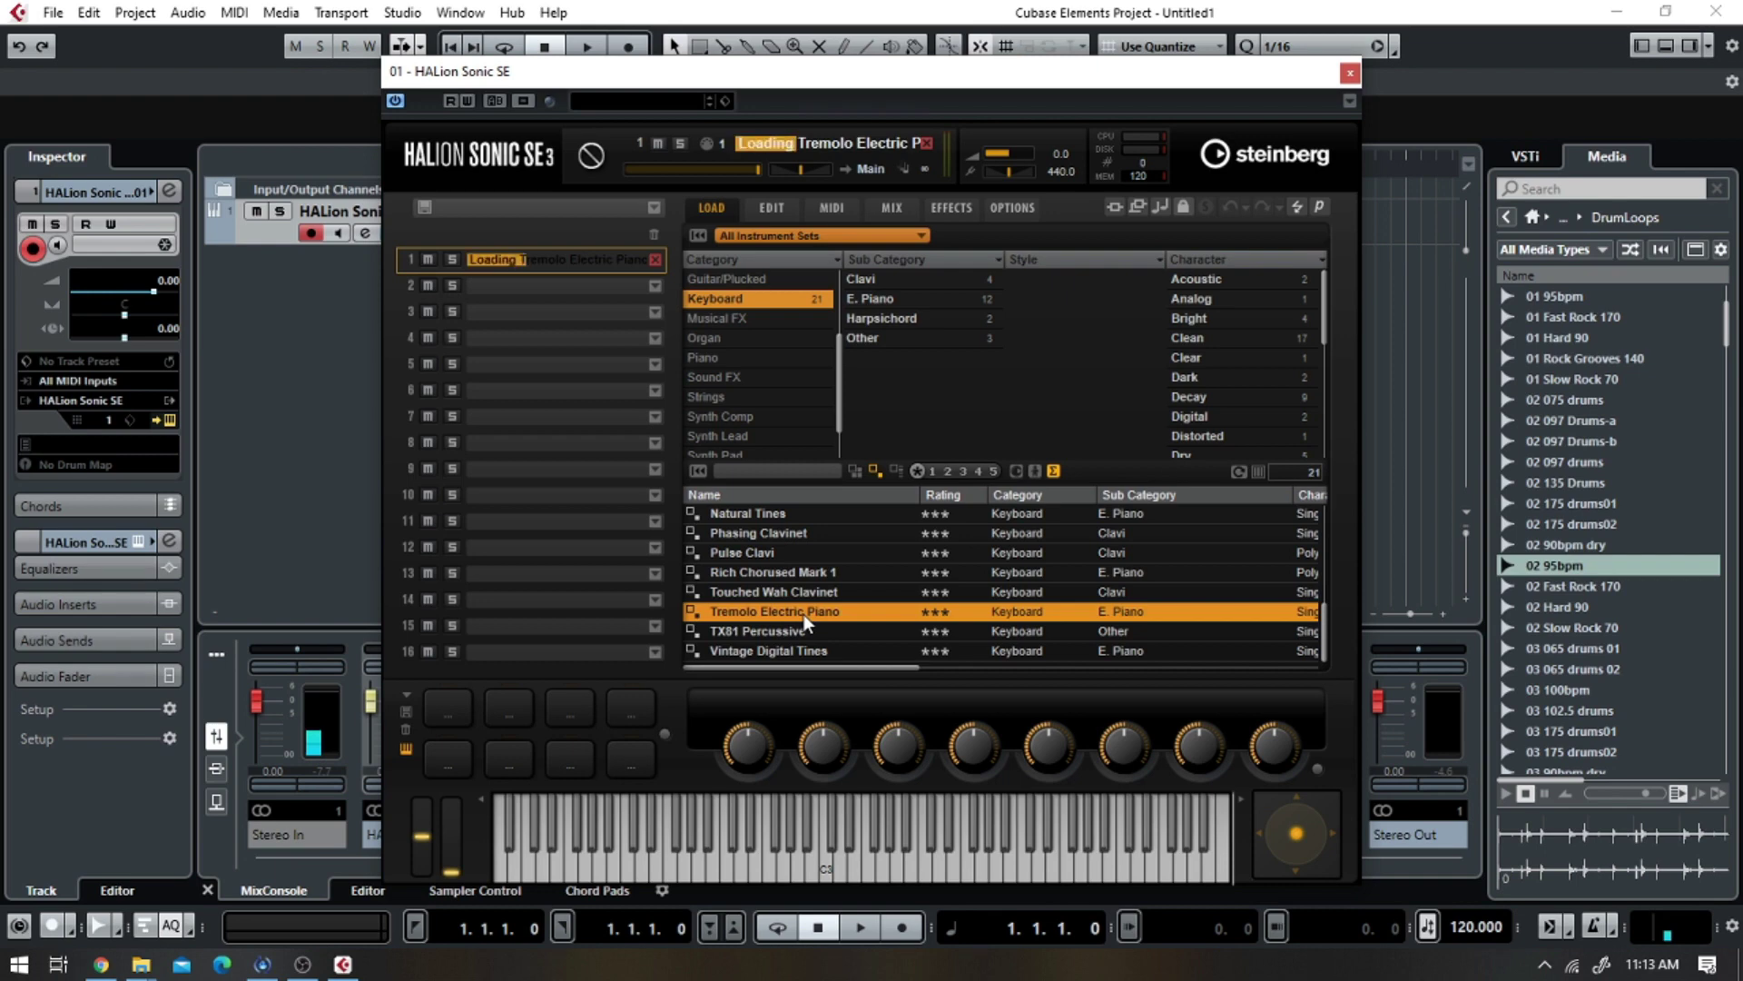
{"action": "scroll", "coordinate": [859, 596], "scroll_direction": "up", "scroll_amount": 2}
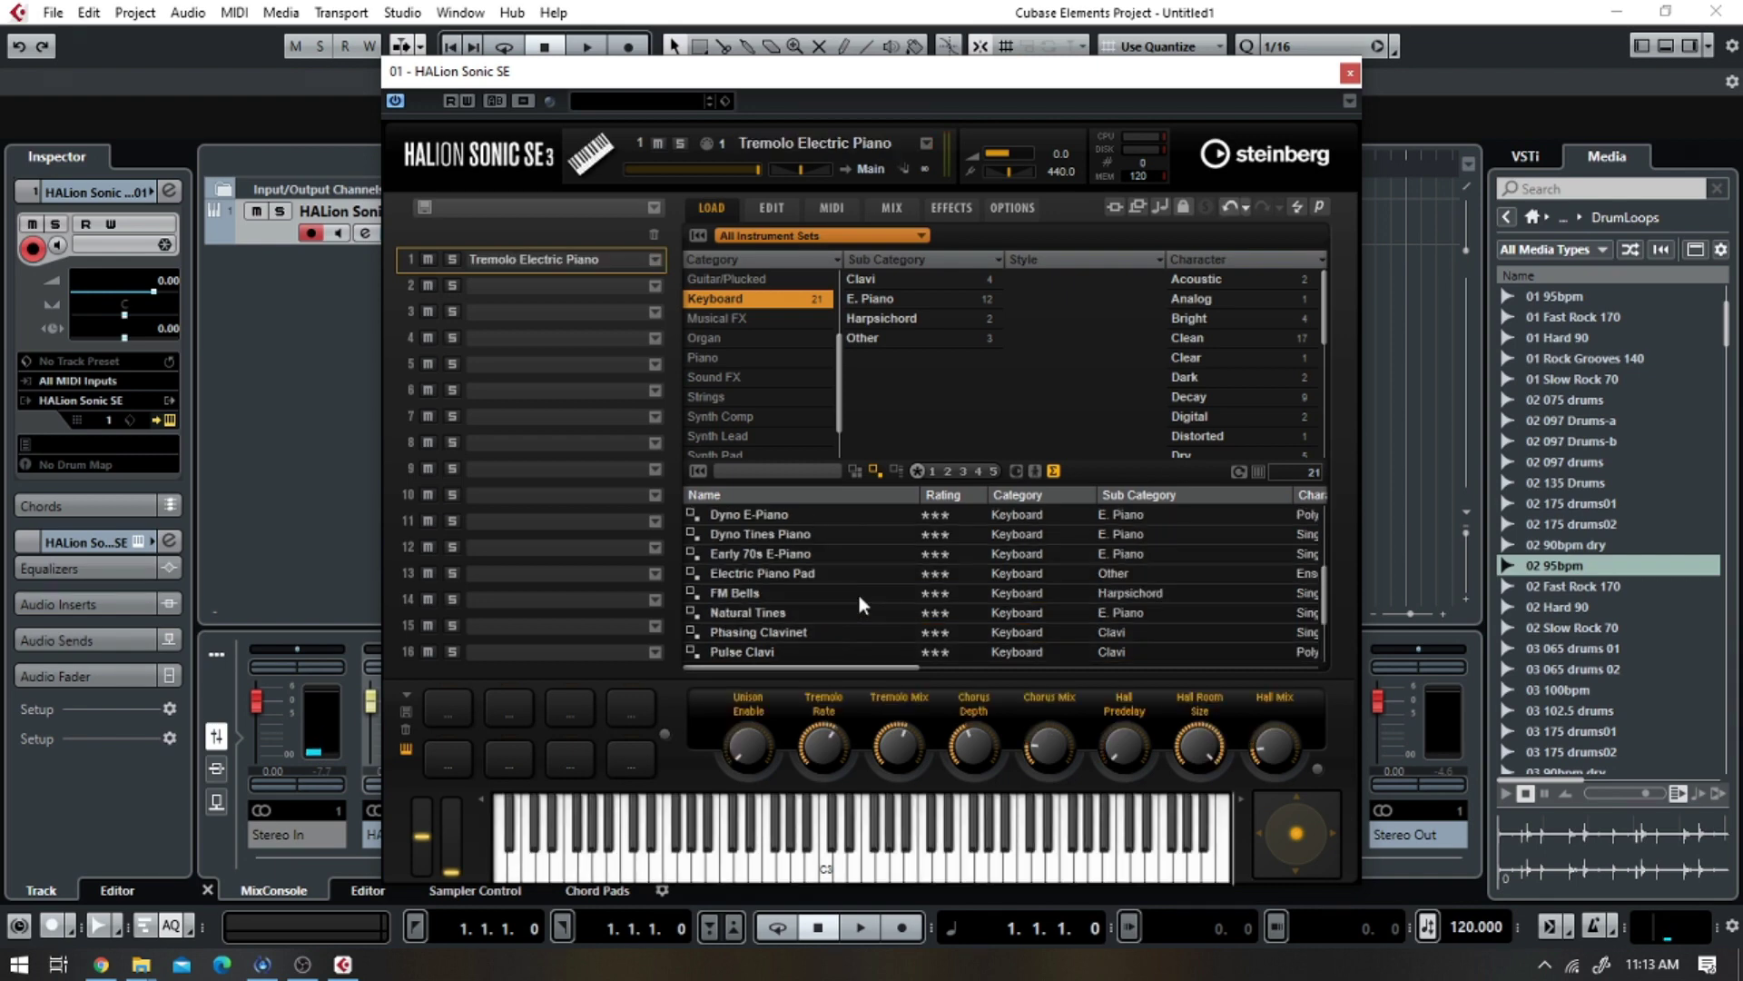
{"action": "scroll", "coordinate": [858, 592], "scroll_direction": "up", "scroll_amount": 3}
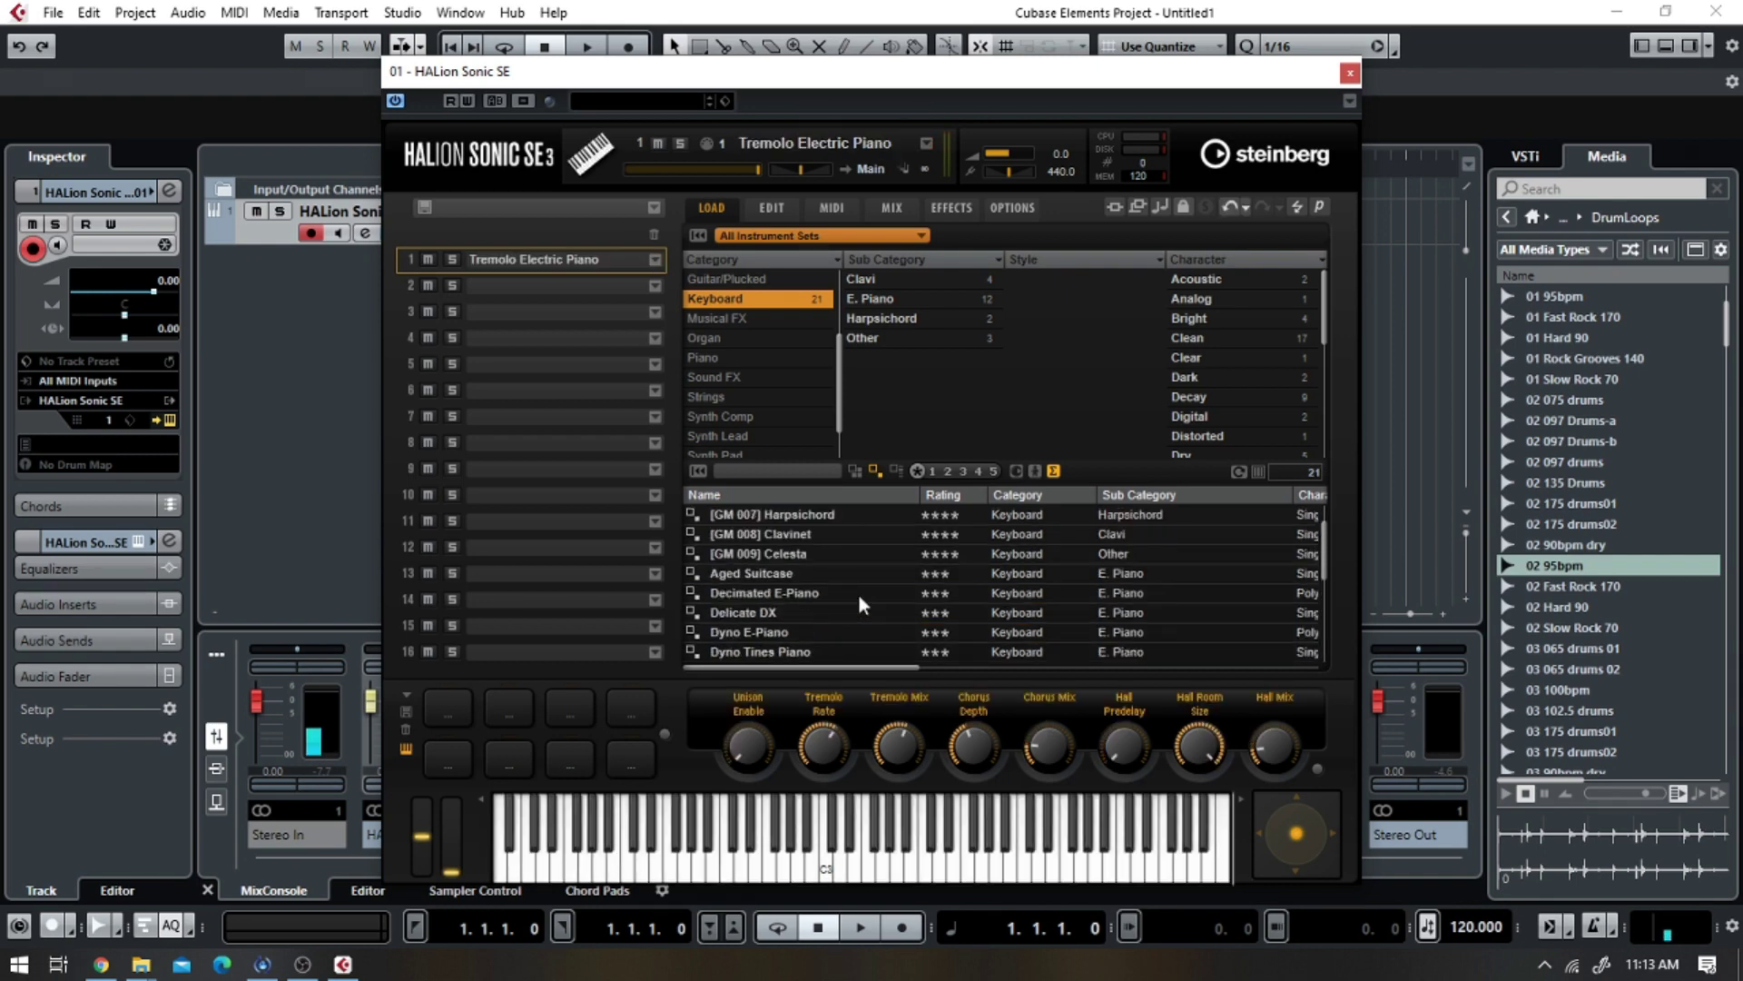
{"action": "left_click", "coordinate": [761, 576]}
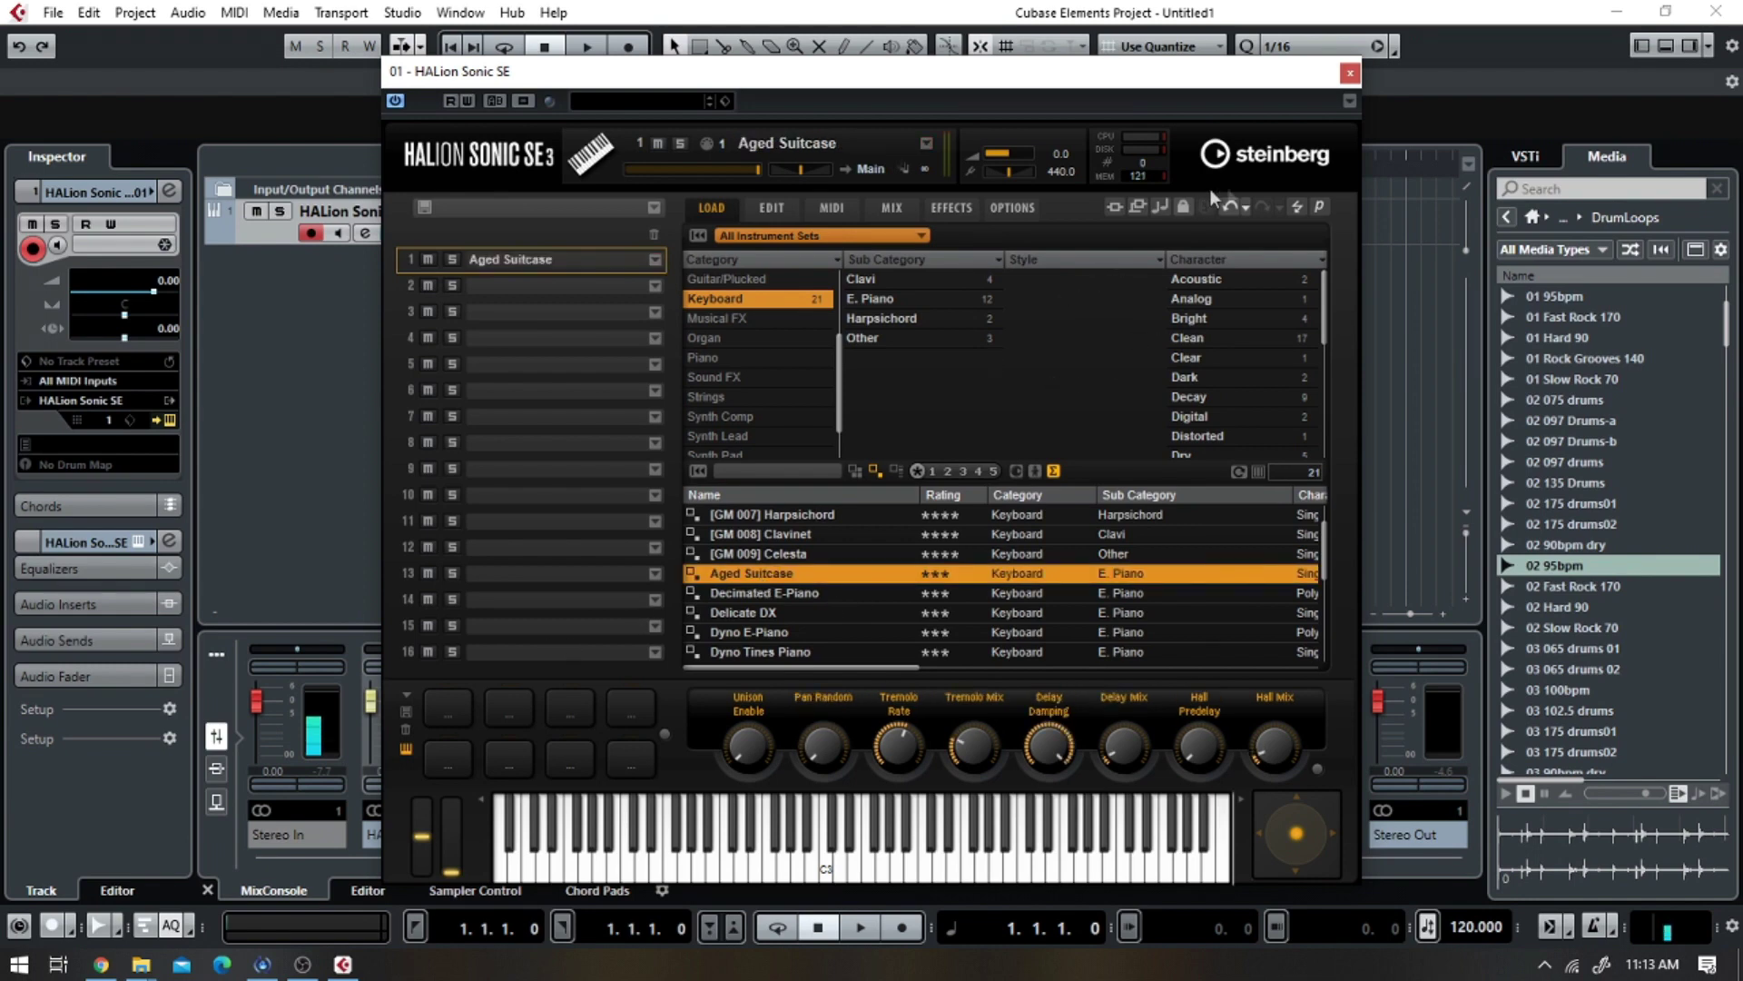
{"action": "left_click", "coordinate": [1350, 73]}
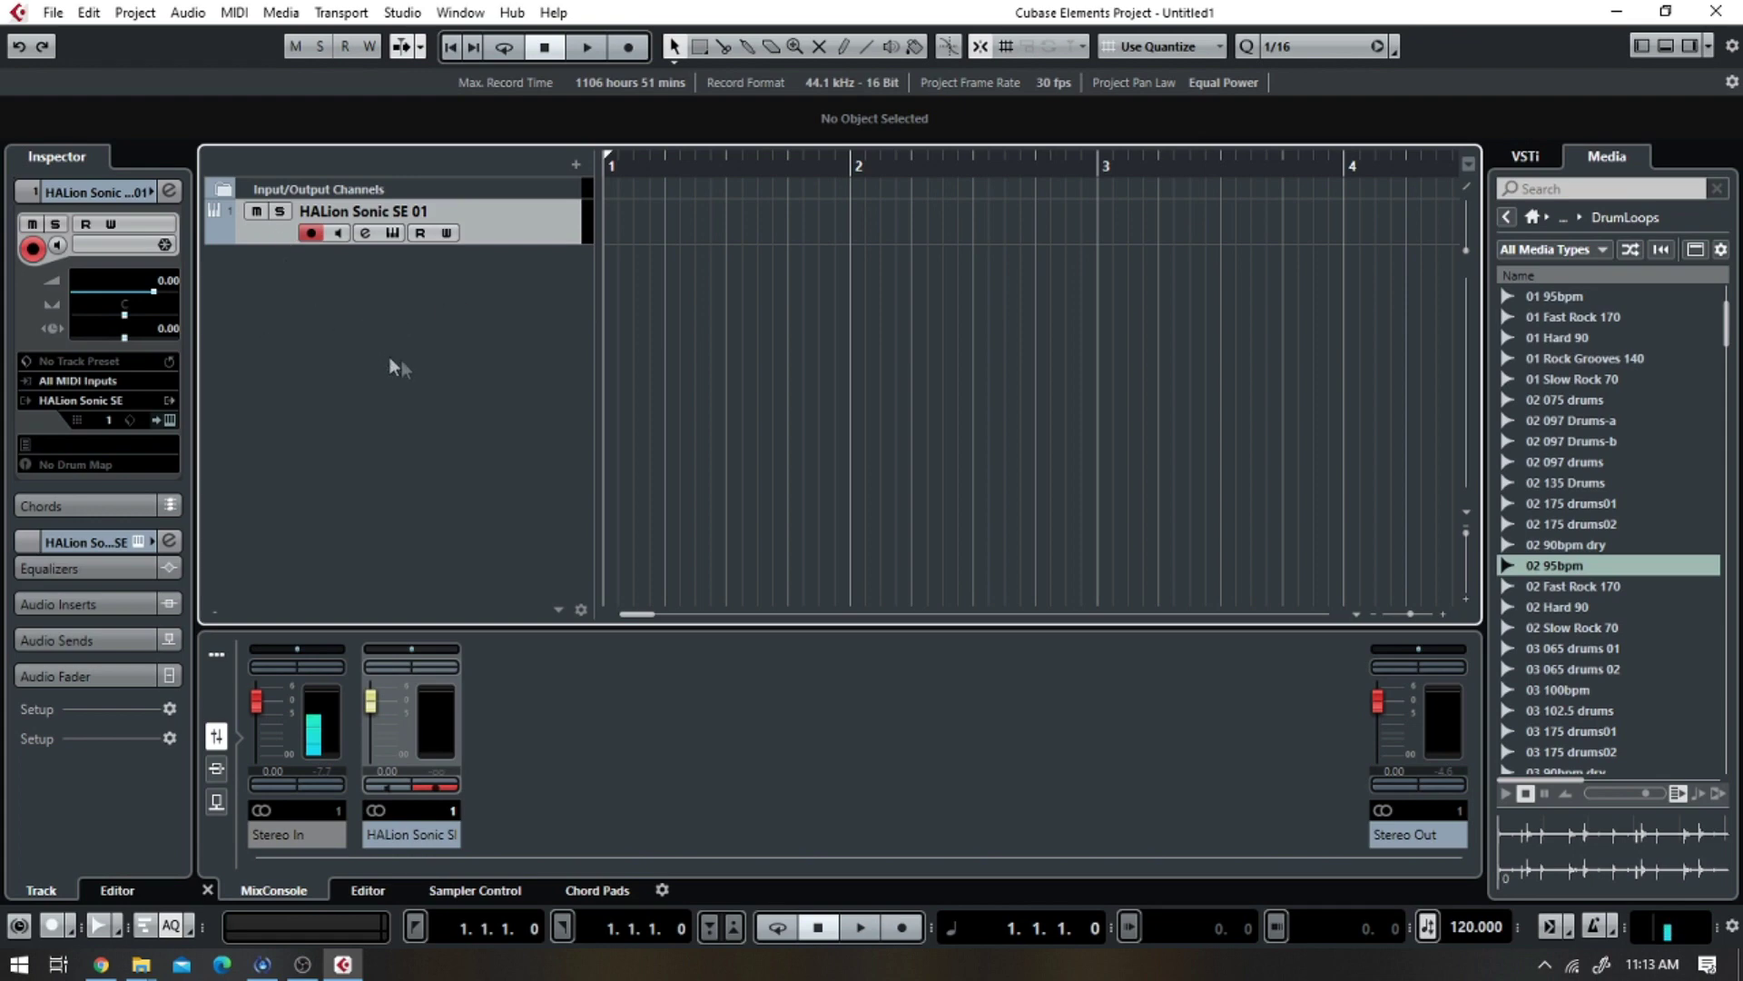
- Add a chord track and set HALion Sonic SE 01 as its track for auditioning
{"action": "right_click", "coordinate": [362, 284]}
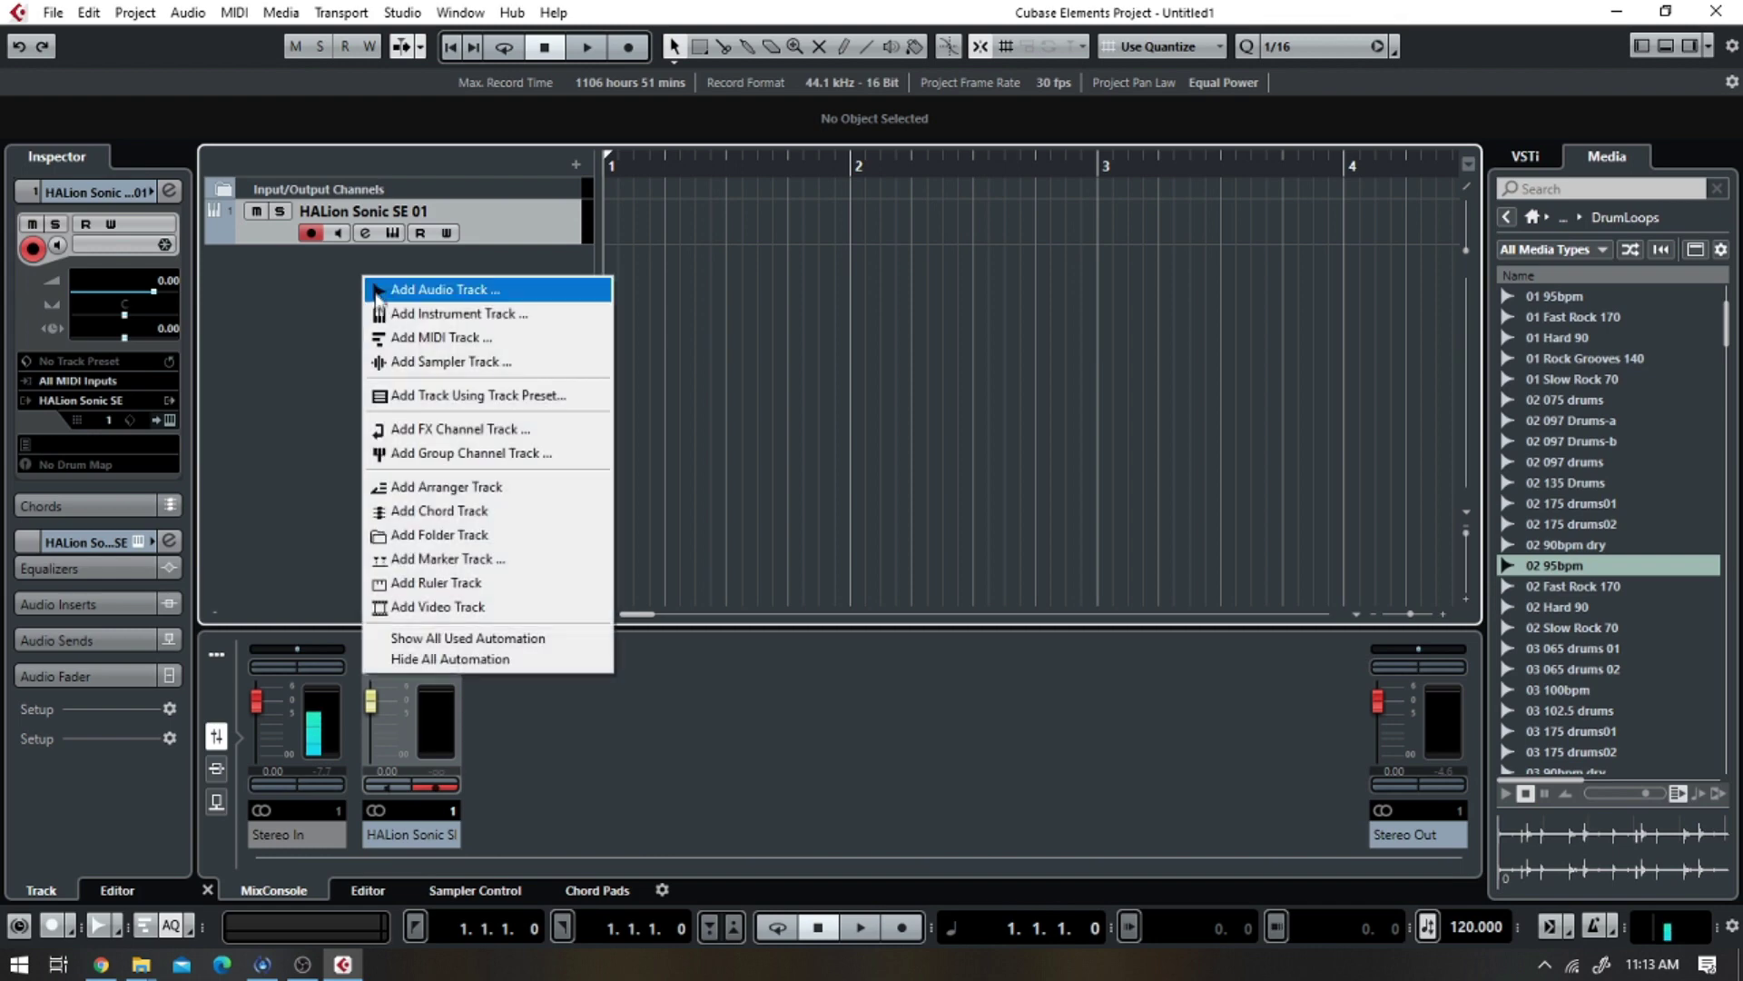
{"action": "left_click", "coordinate": [441, 511]}
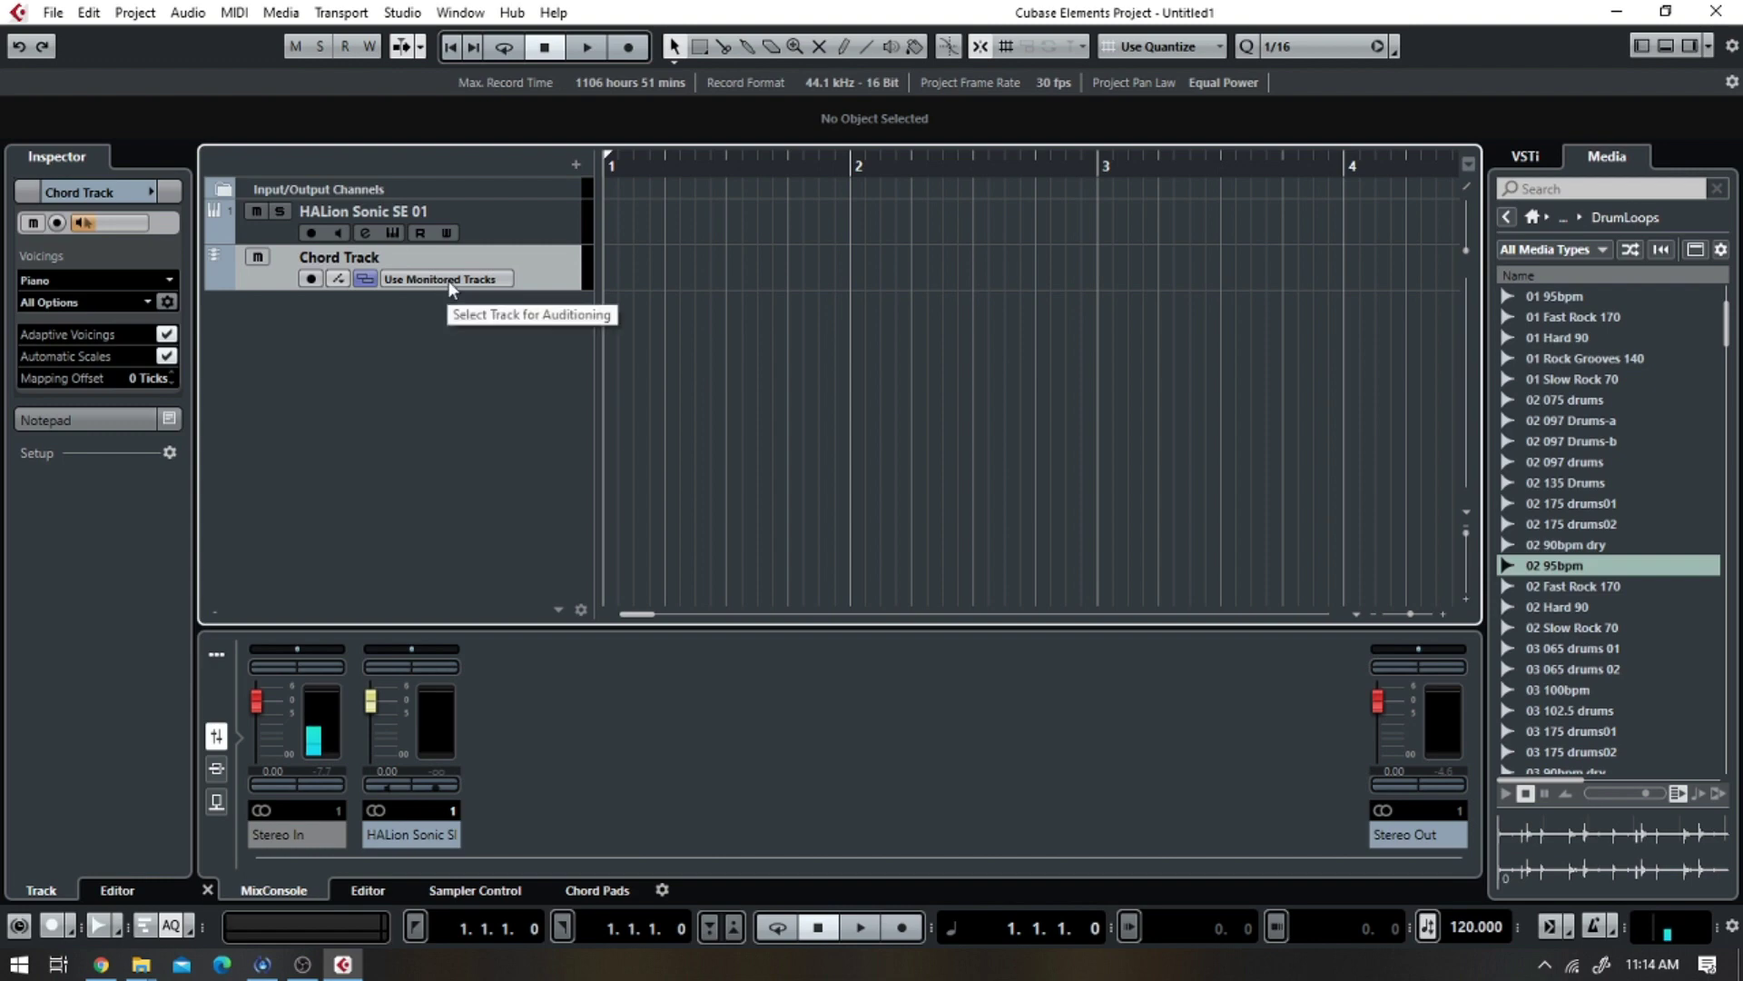
{"action": "left_click", "coordinate": [477, 220]}
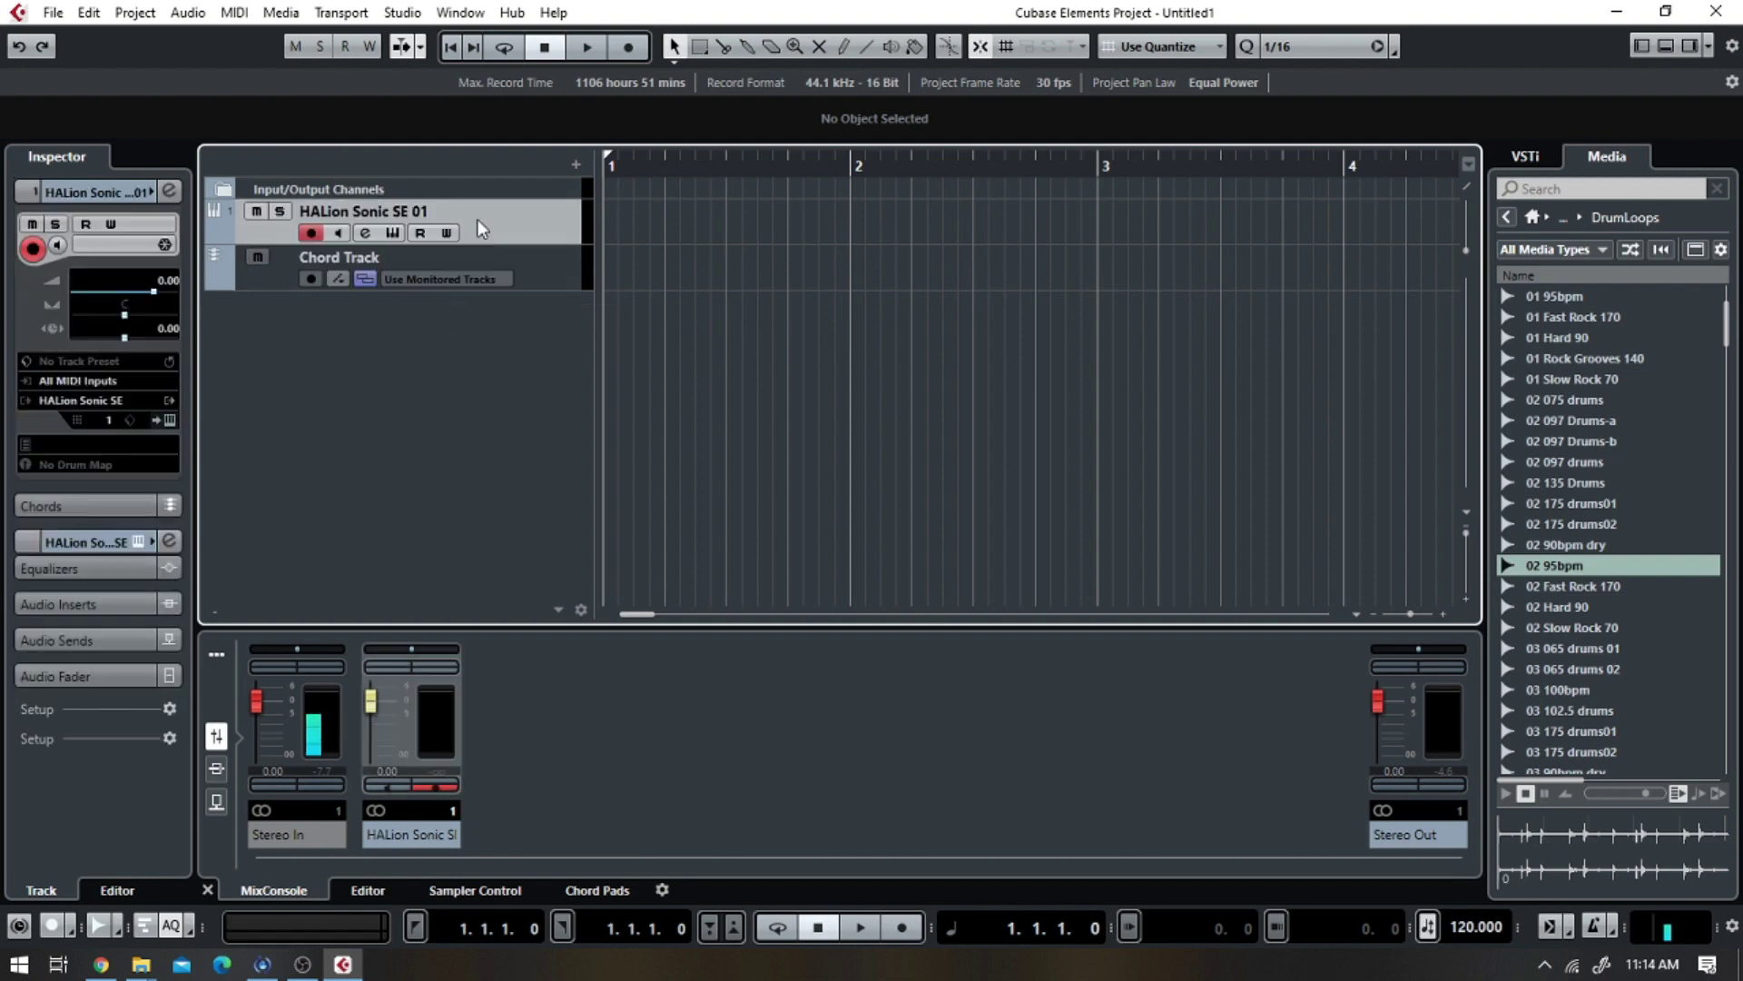
{"action": "left_click", "coordinate": [520, 258]}
{"action": "left_click", "coordinate": [449, 282]}
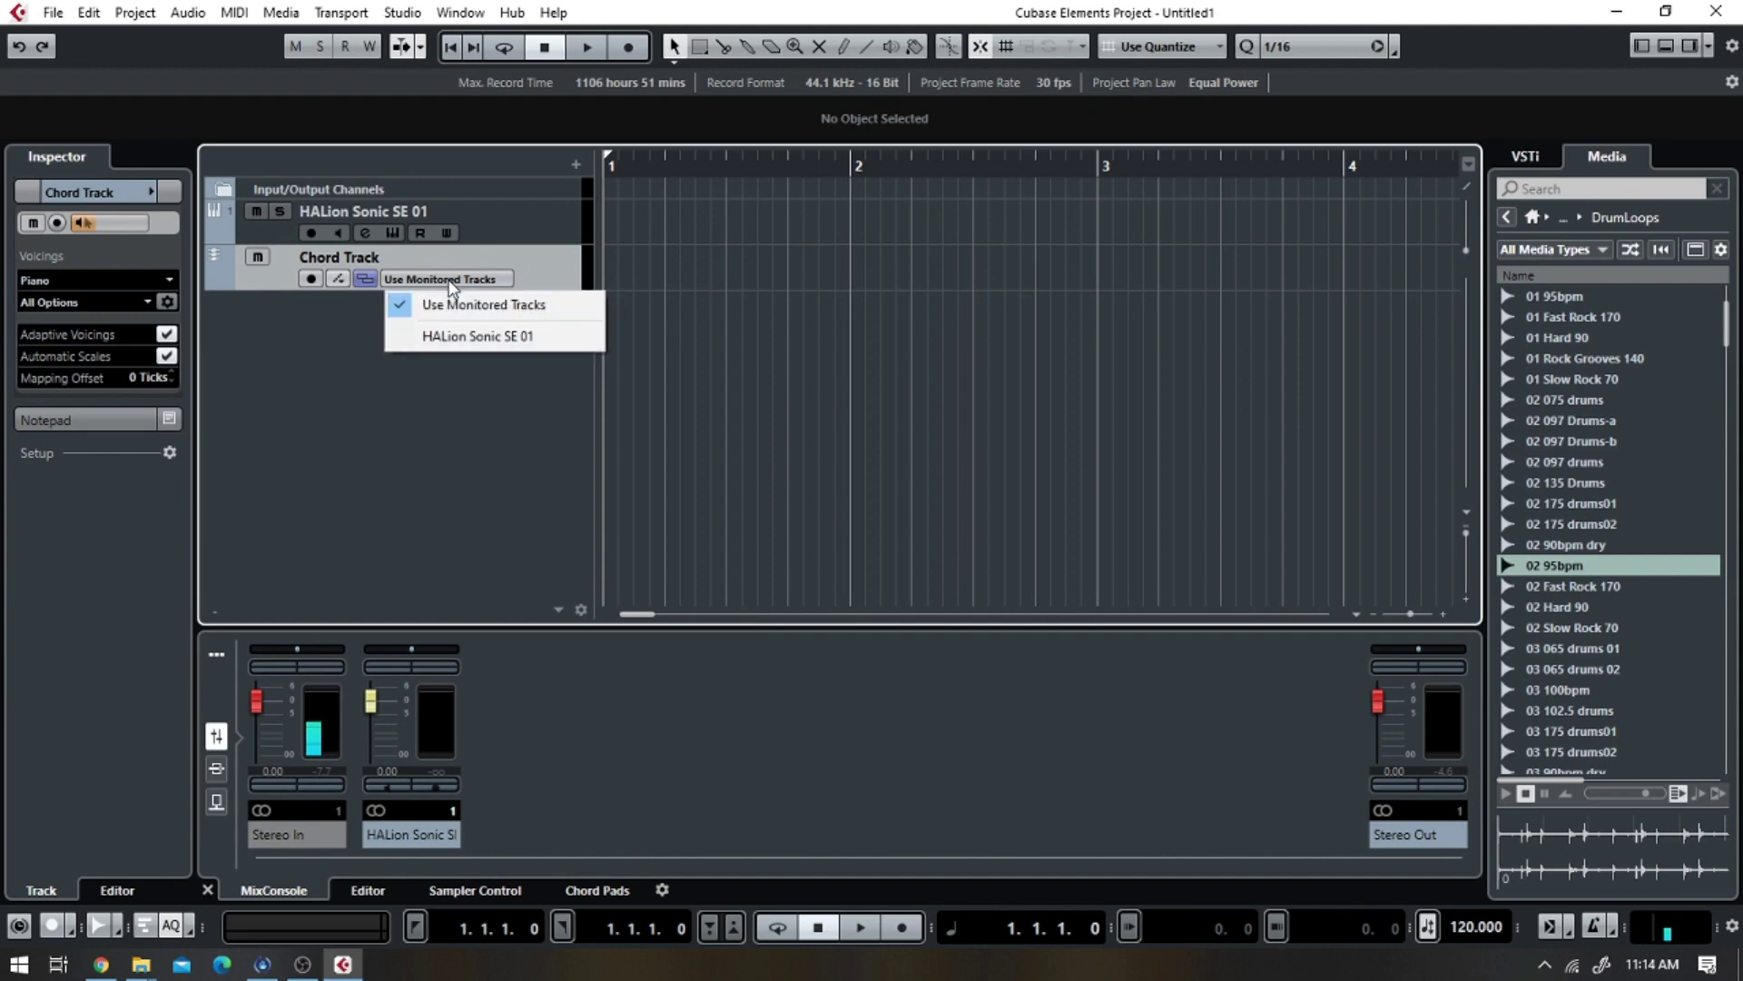
{"action": "left_click", "coordinate": [445, 336]}
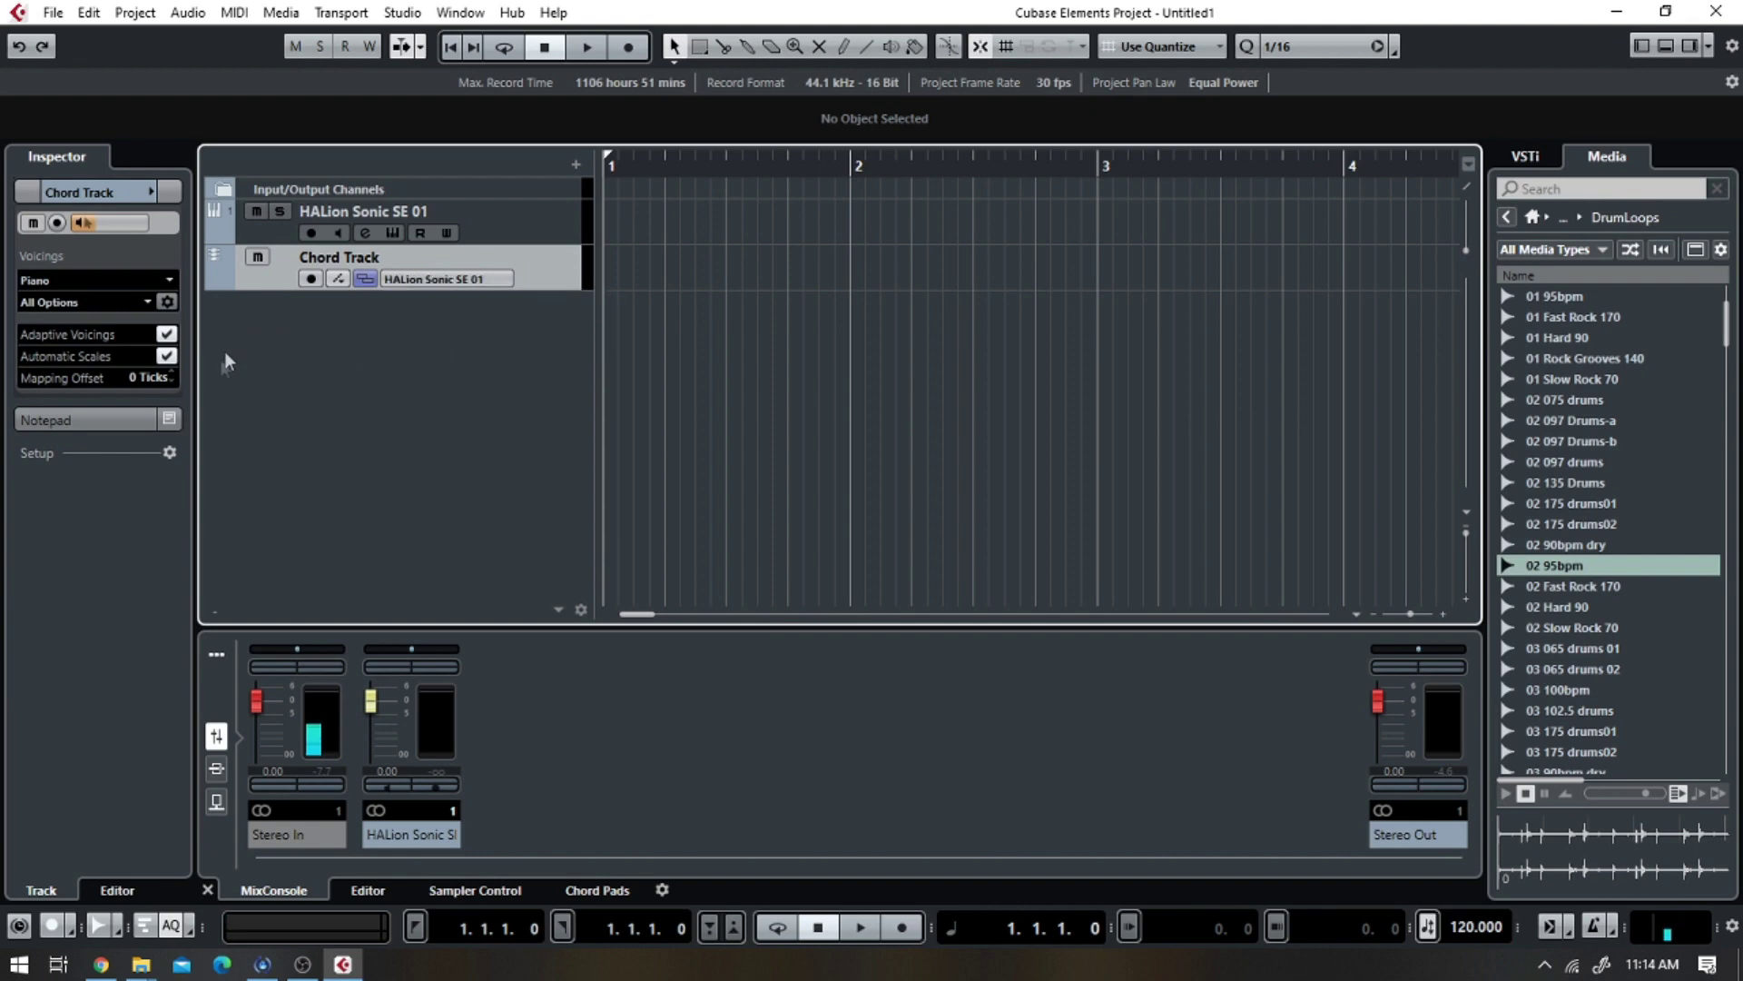
- Examine the Chords settings of the HALion Sonic SE 01 track and compare them with the chord track's voicing settings
{"action": "left_click", "coordinate": [498, 225]}
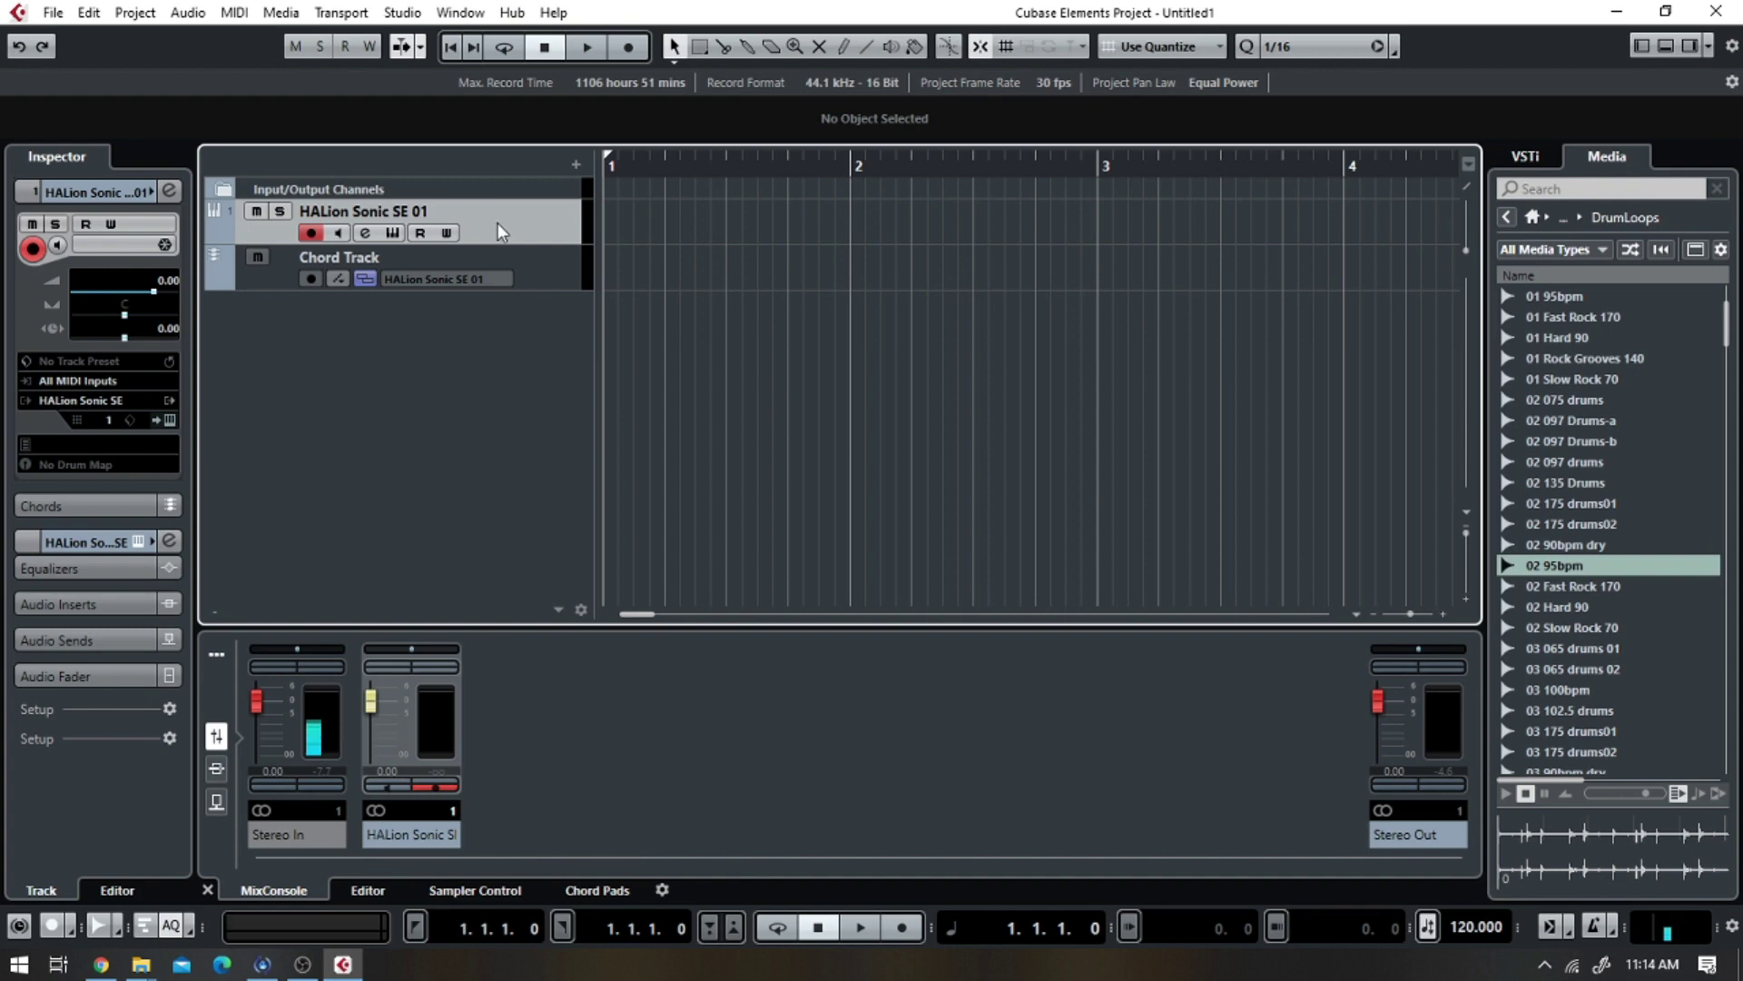
{"action": "left_click", "coordinate": [113, 505]}
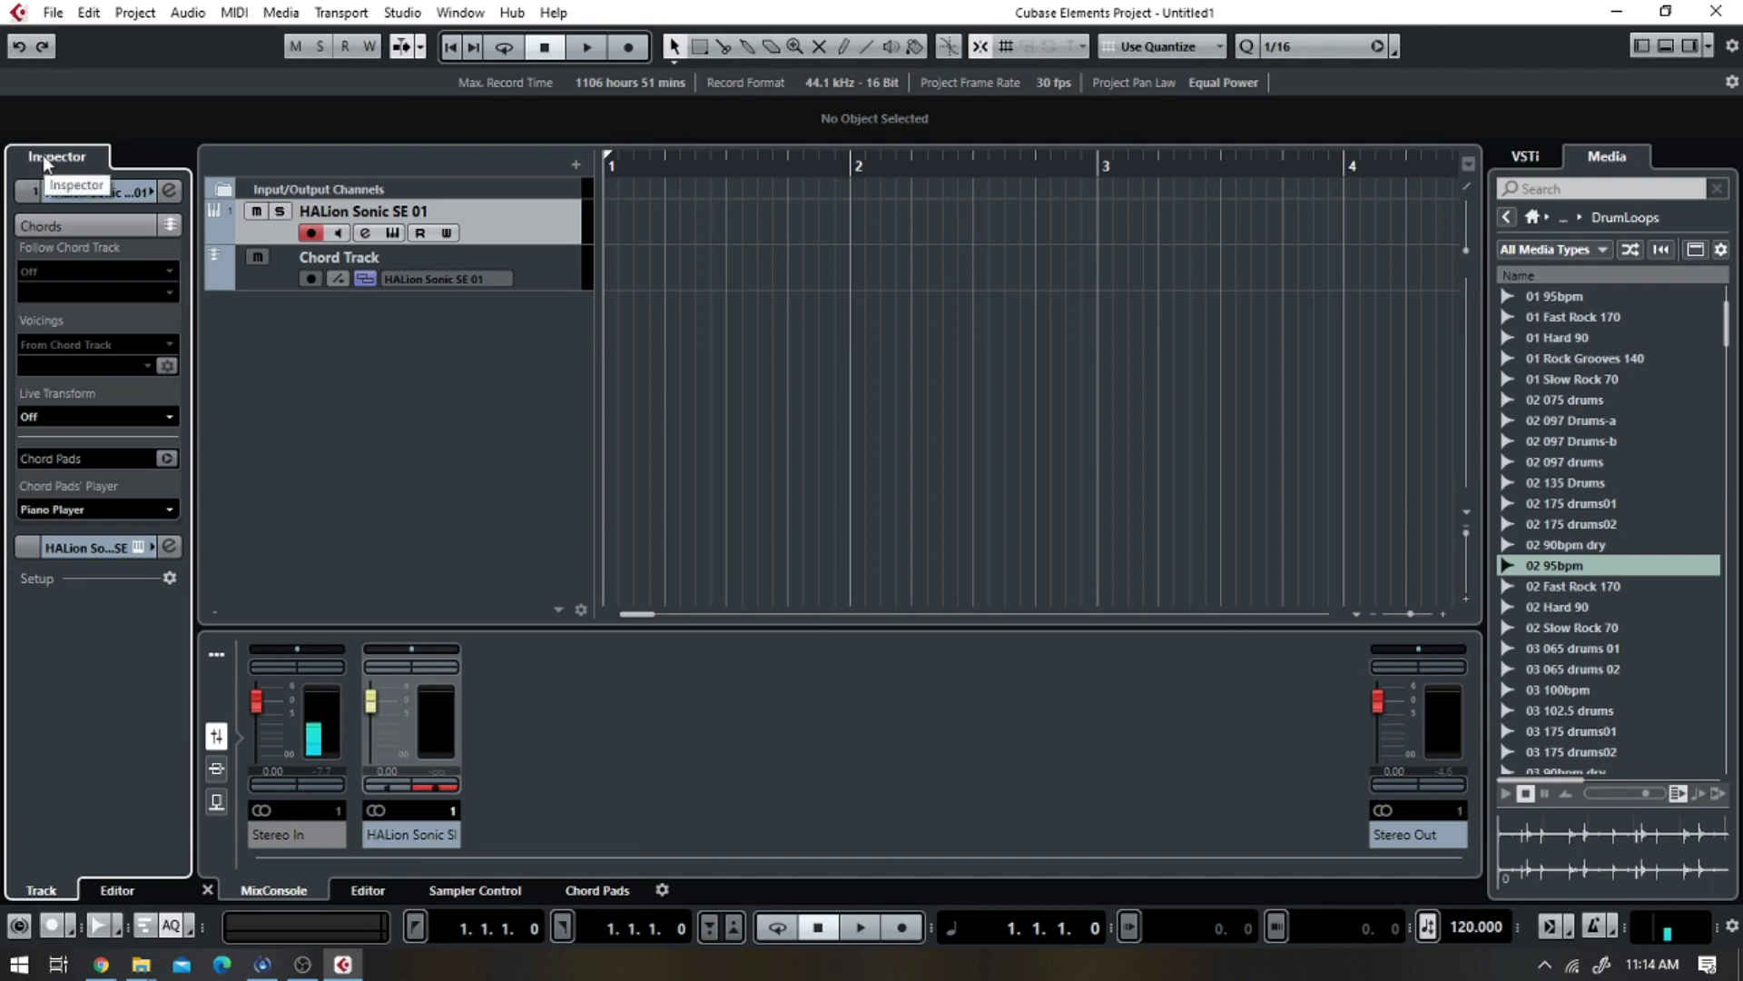
{"action": "left_click", "coordinate": [1642, 47]}
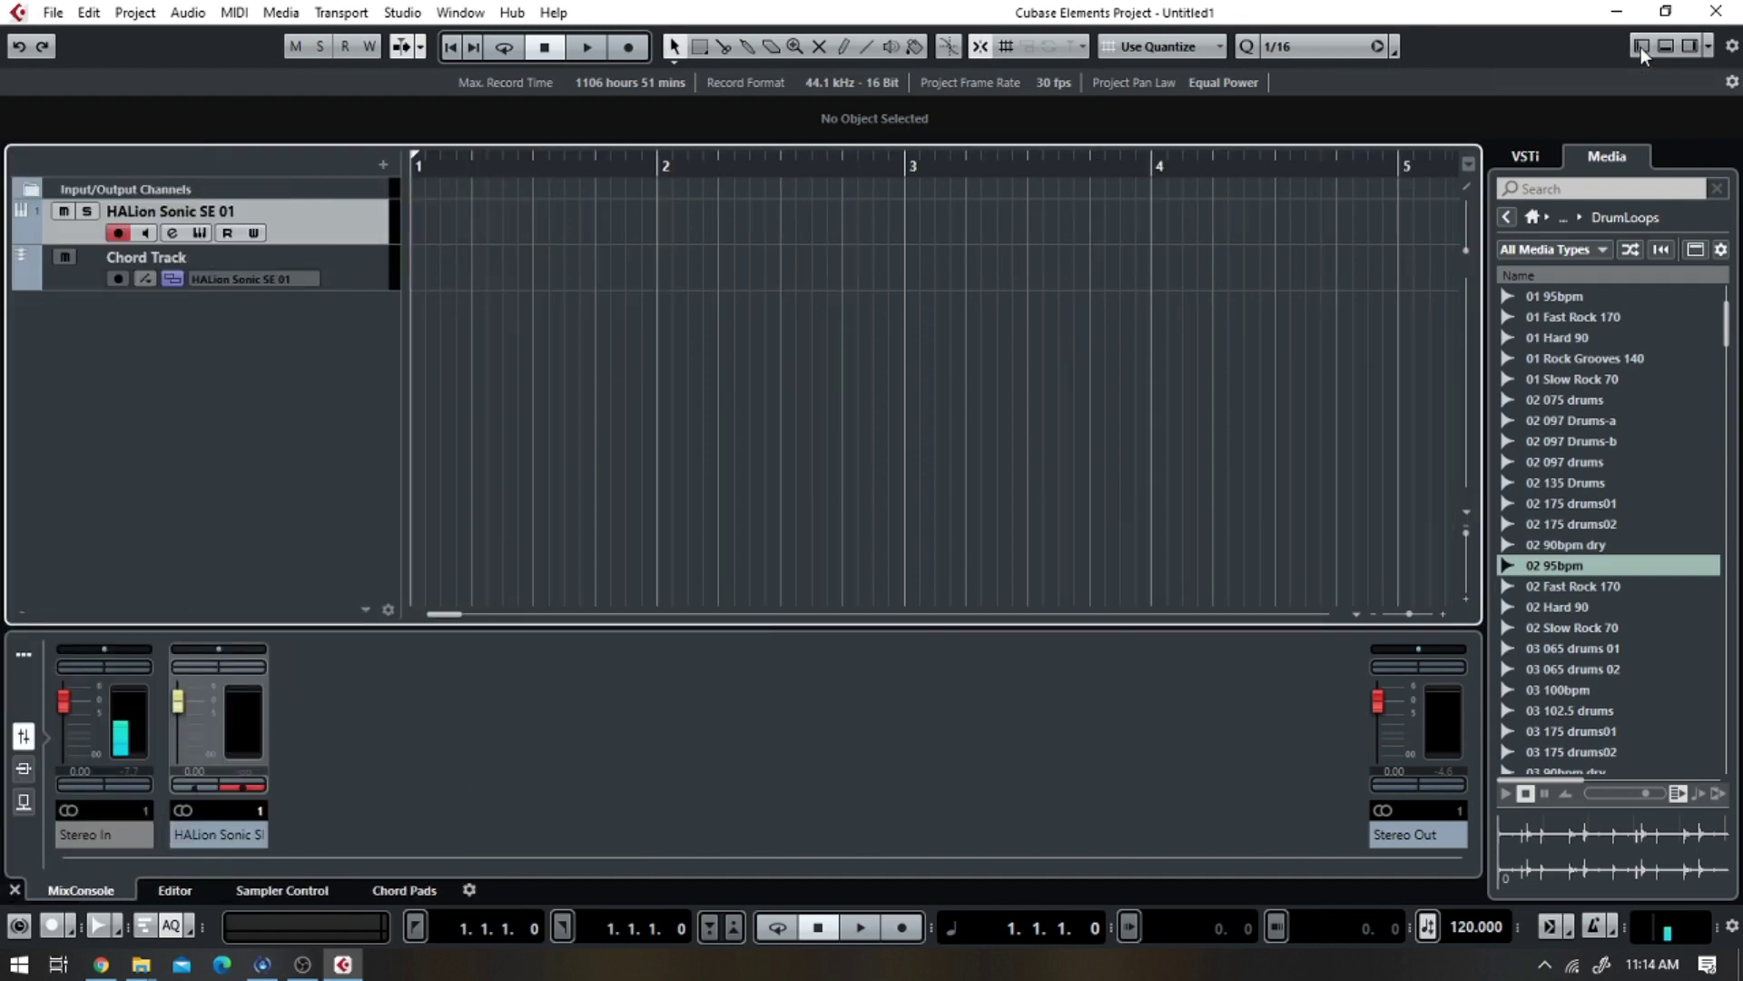
{"action": "left_click", "coordinate": [1642, 47]}
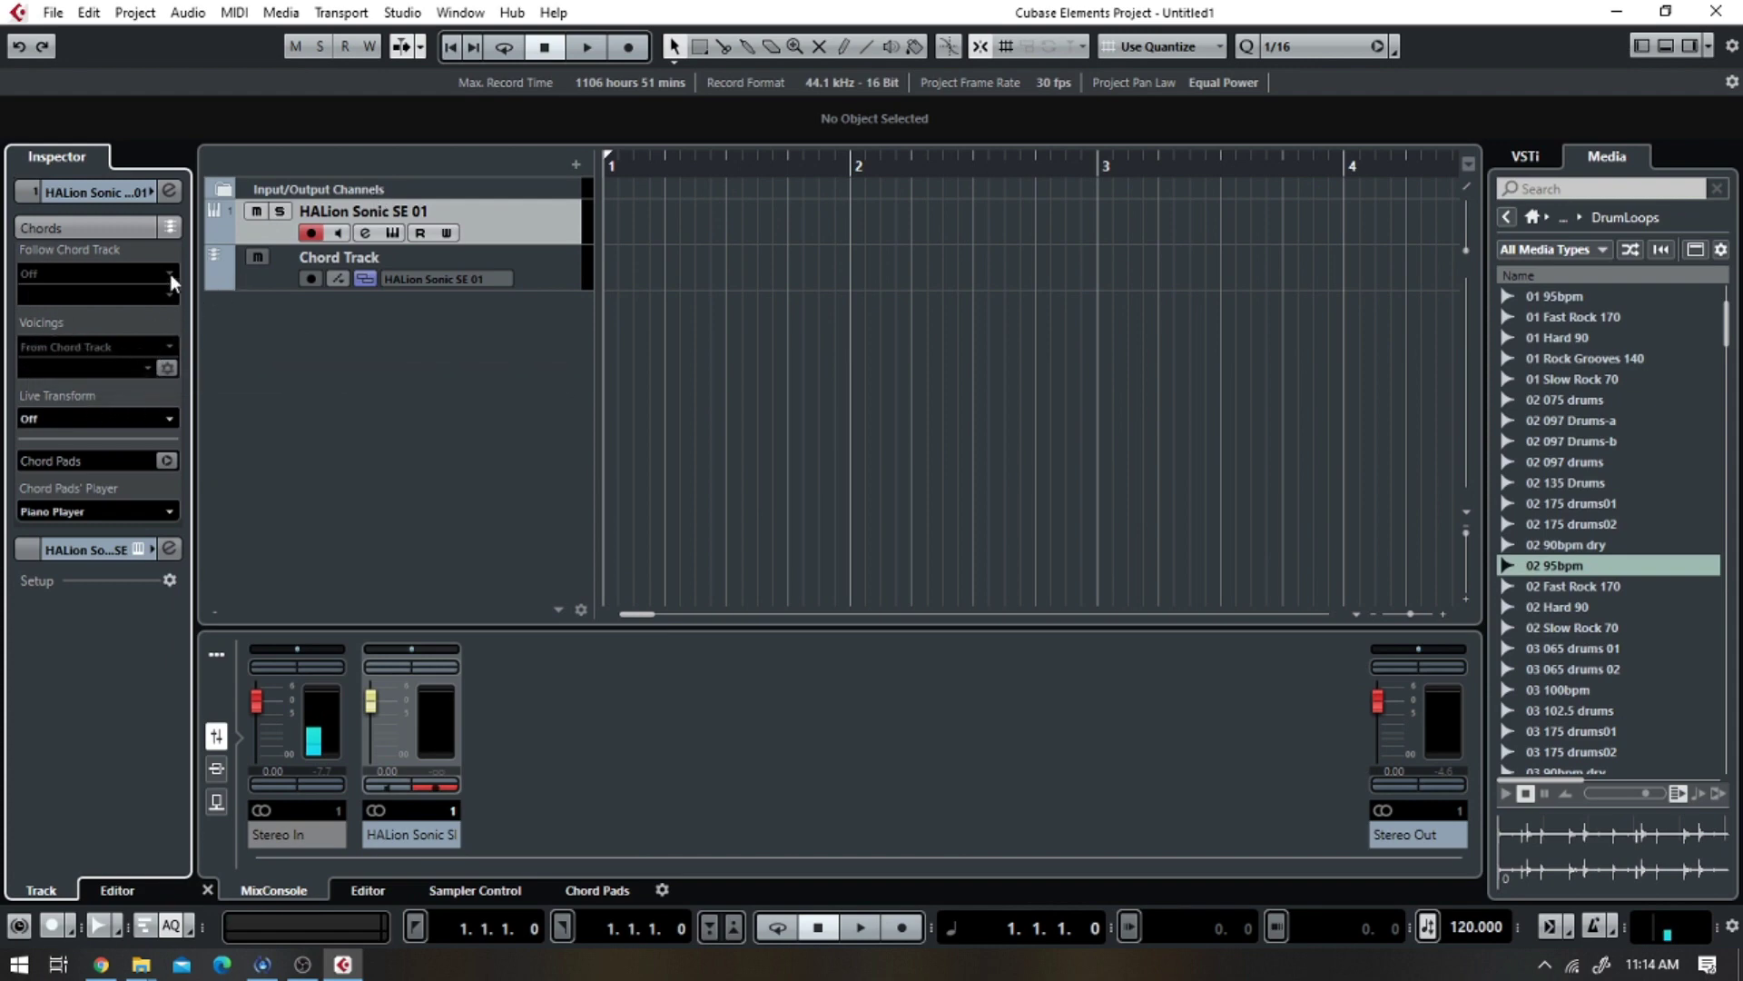
{"action": "left_click", "coordinate": [261, 276]}
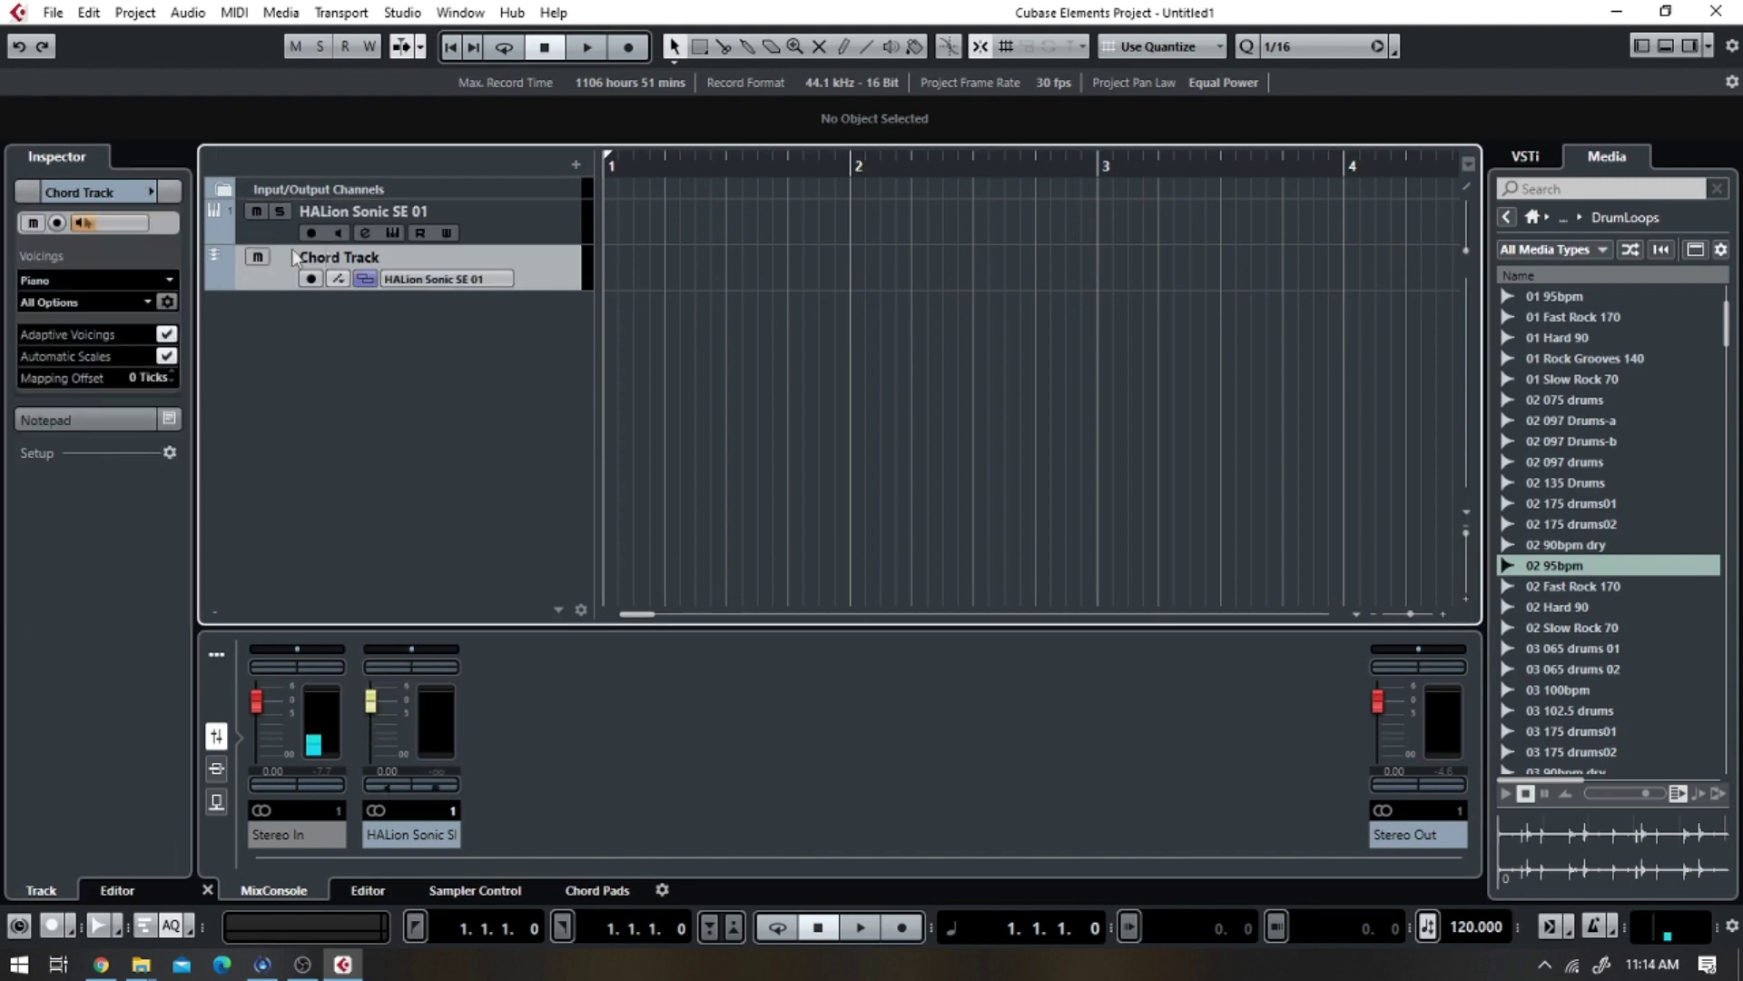
{"action": "left_click", "coordinate": [503, 218]}
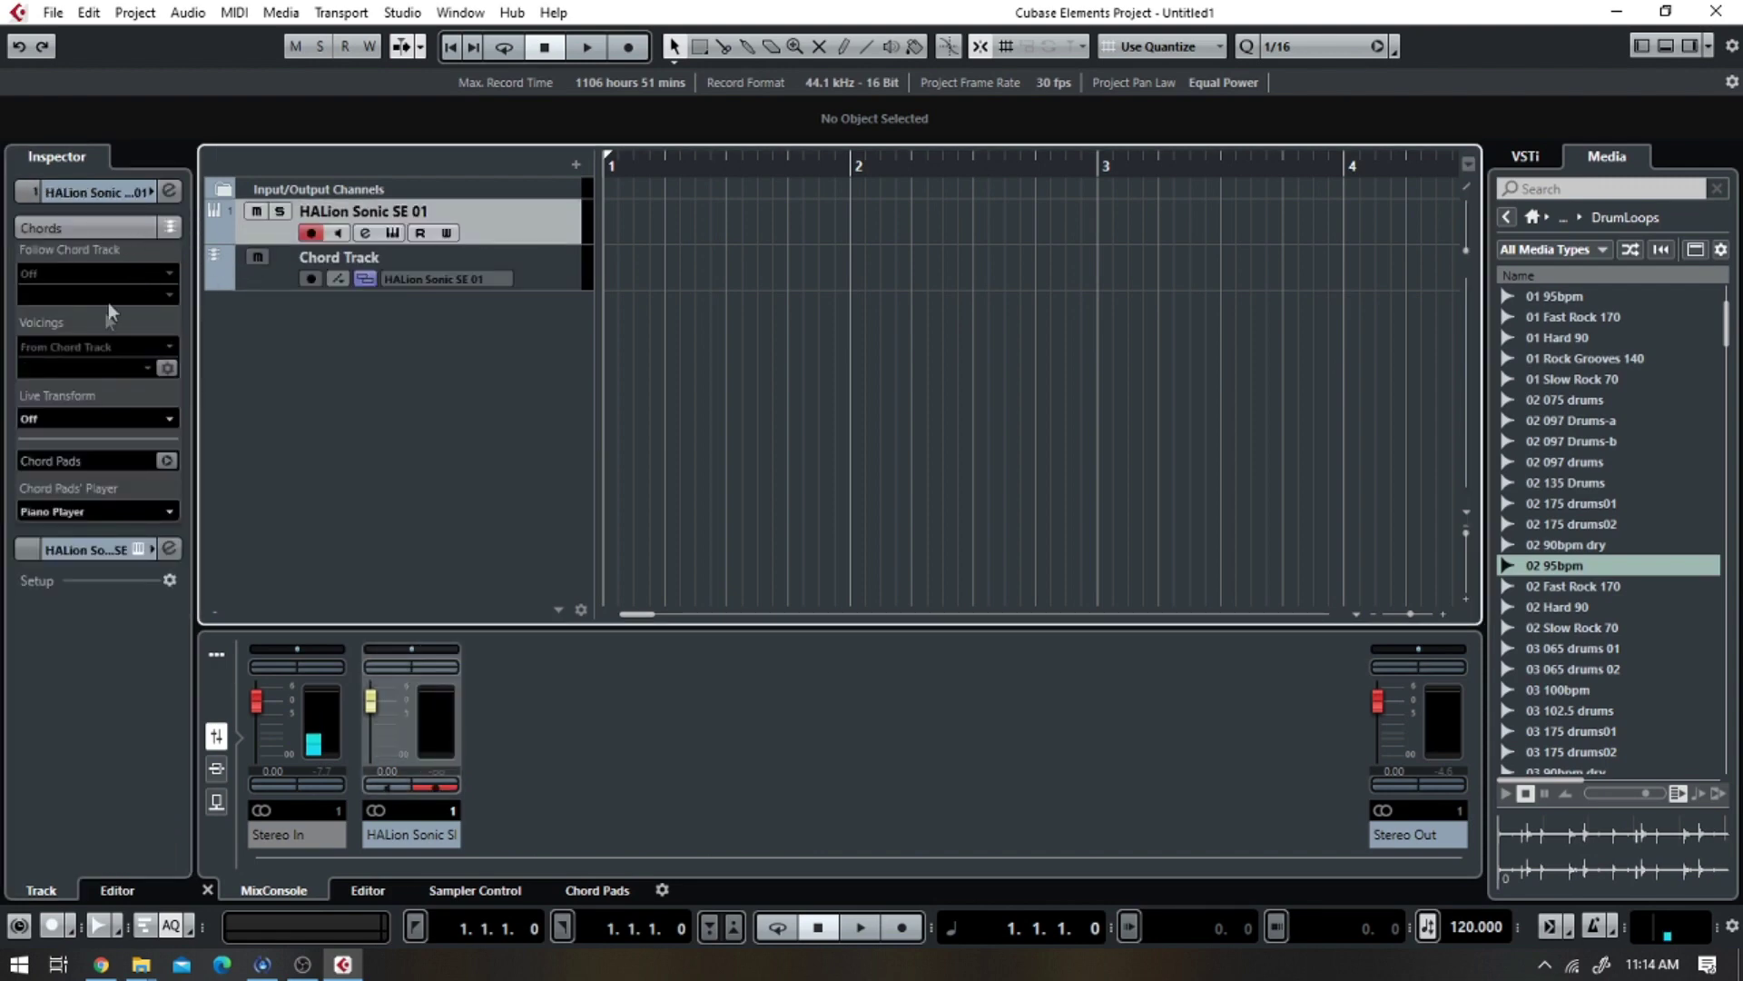
{"action": "left_click", "coordinate": [529, 279]}
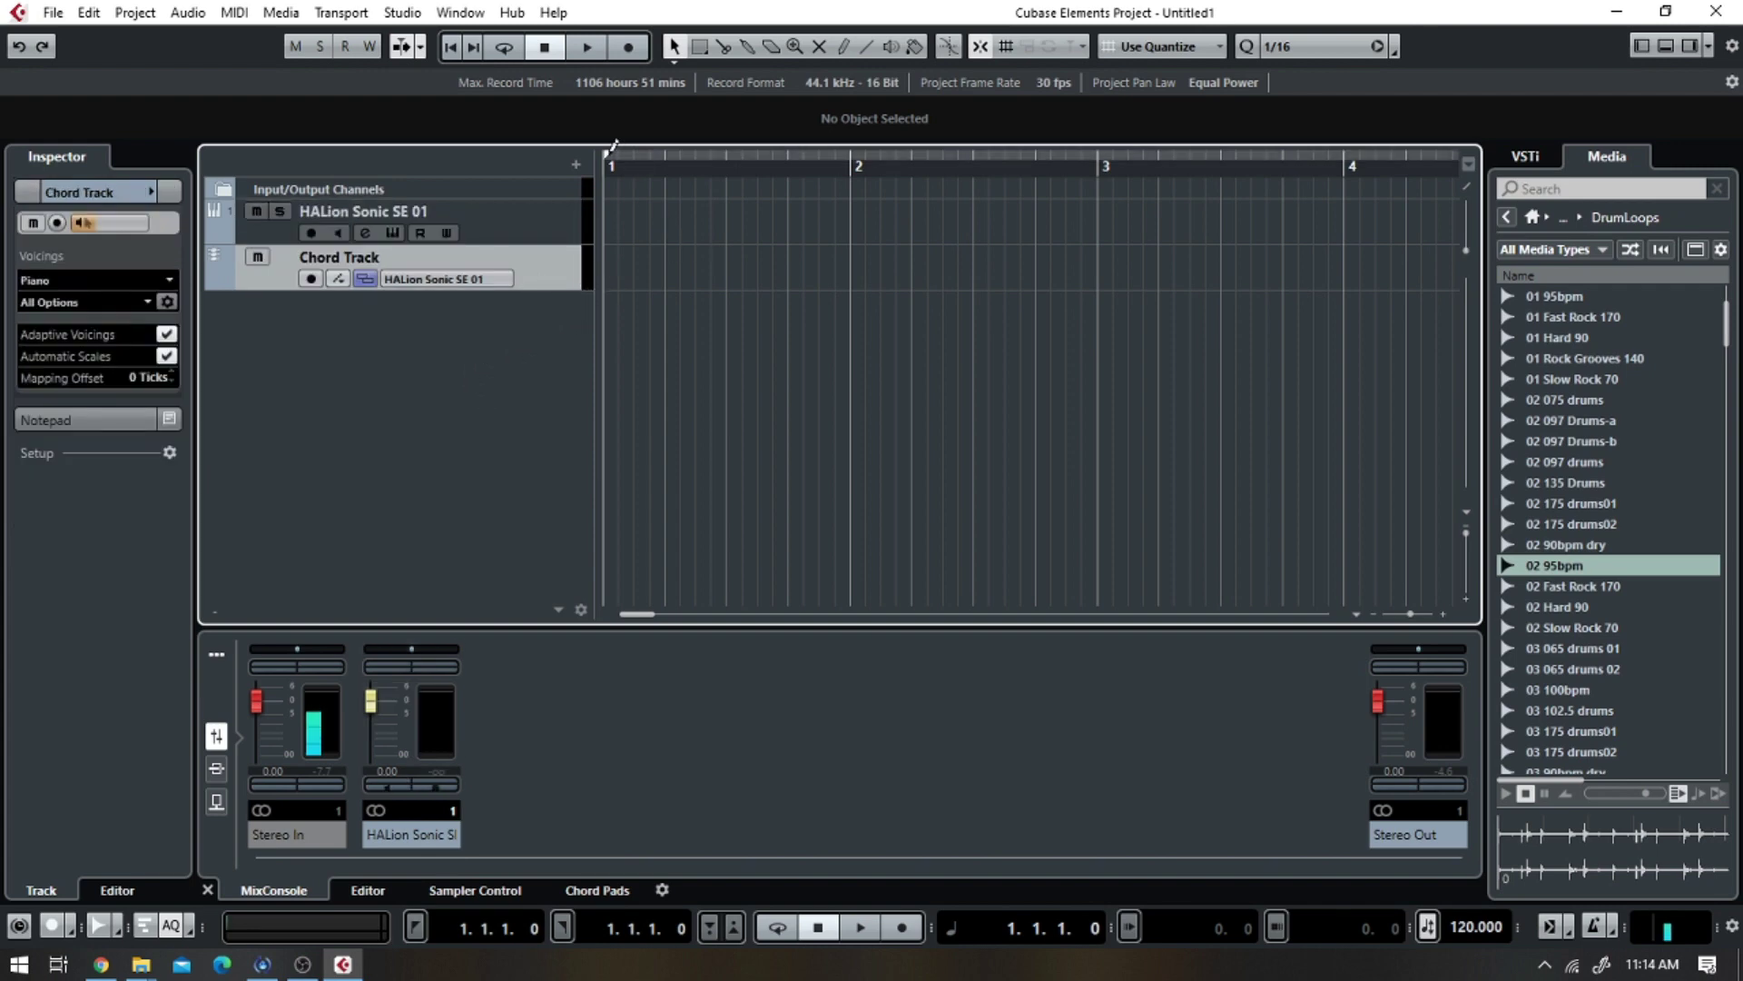
- Set the locator range from bar 1 to bar 5 and hide the media browser to widen the project area
{"action": "left_click_drag", "start_coordinate": [611, 145], "coordinate": [1123, 173]}
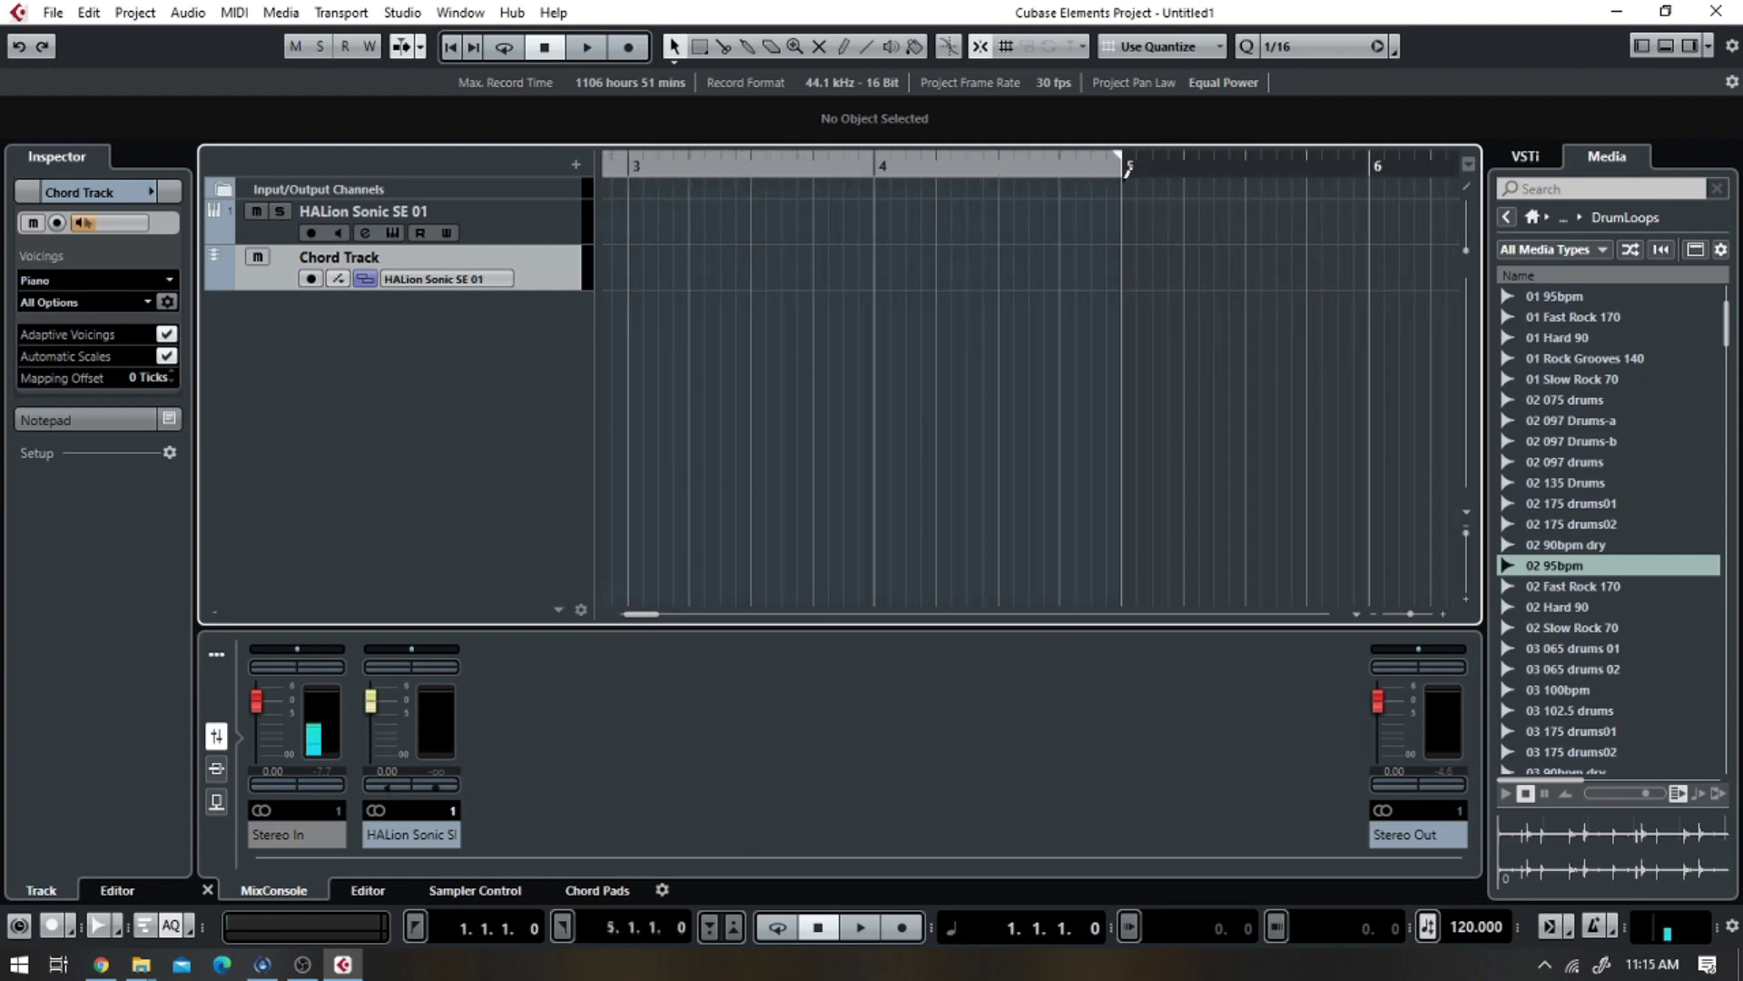
{"action": "left_click", "coordinate": [1691, 46]}
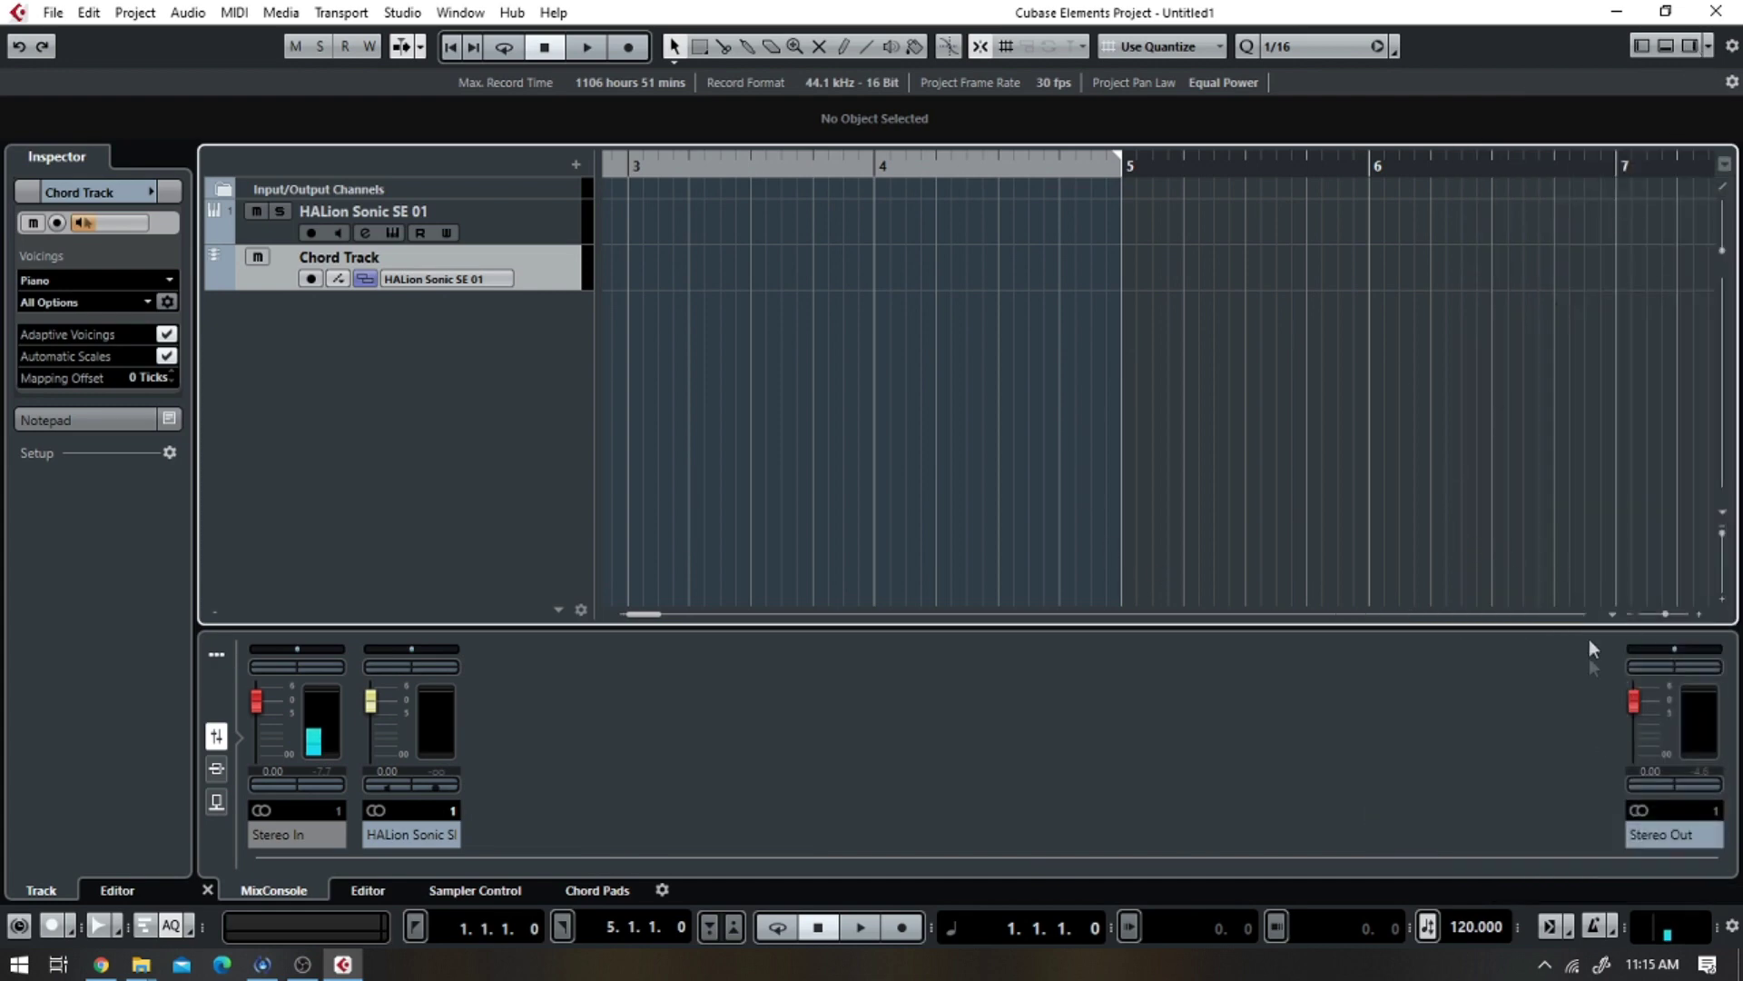
{"action": "left_click_drag", "start_coordinate": [1664, 614], "coordinate": [1663, 616]}
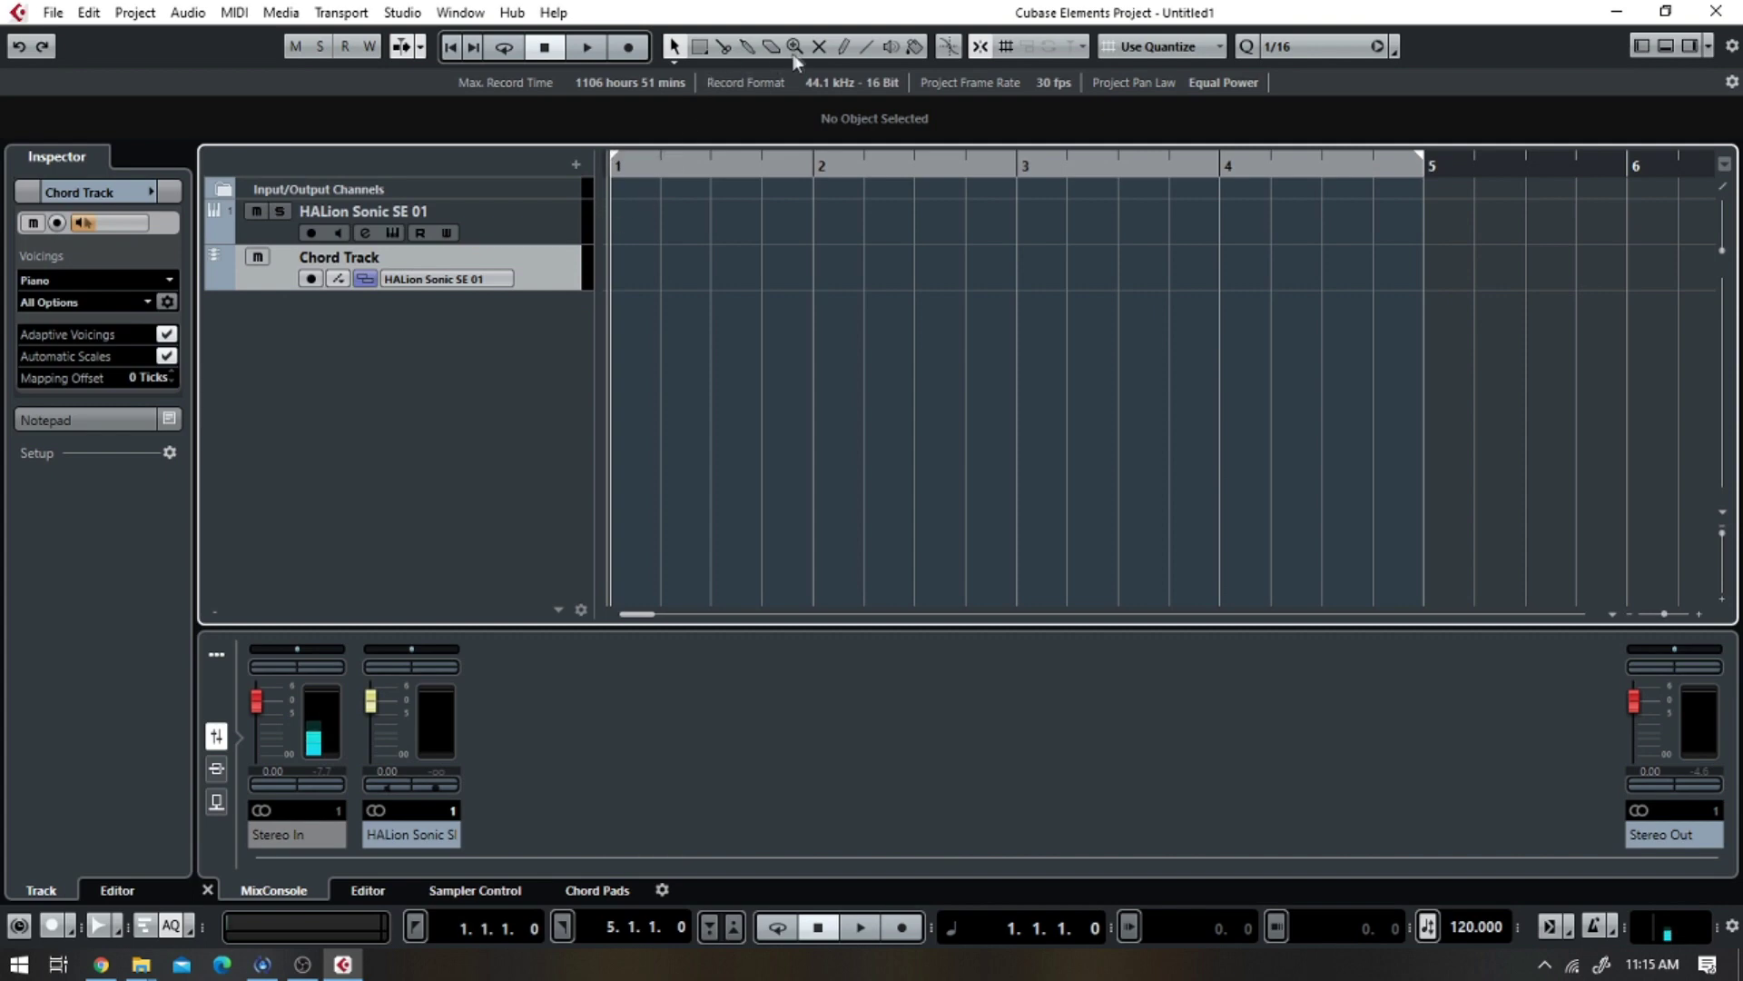
- Draw undefined chord events on the chord track at the start of bars 1, 2, 3 and 4 and at beat 4 of bar 4
{"action": "left_click", "coordinate": [843, 48]}
{"action": "left_click", "coordinate": [622, 264]}
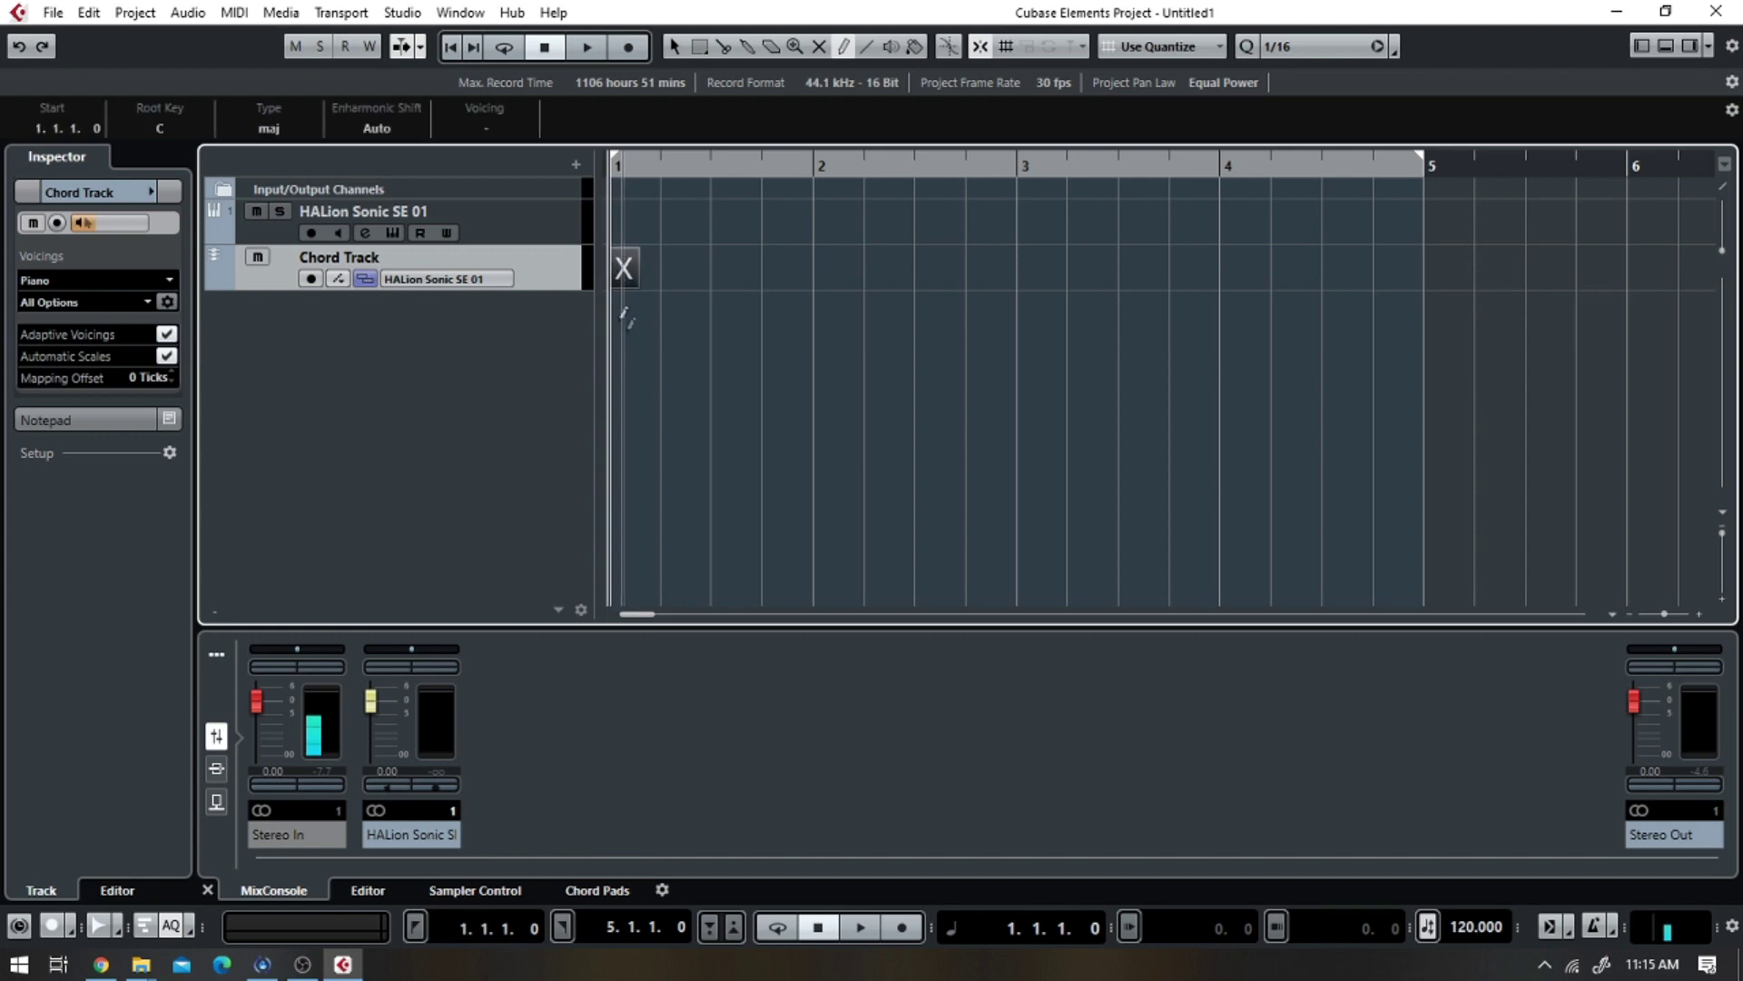
{"action": "left_click", "coordinate": [826, 263]}
{"action": "left_click", "coordinate": [1019, 264]}
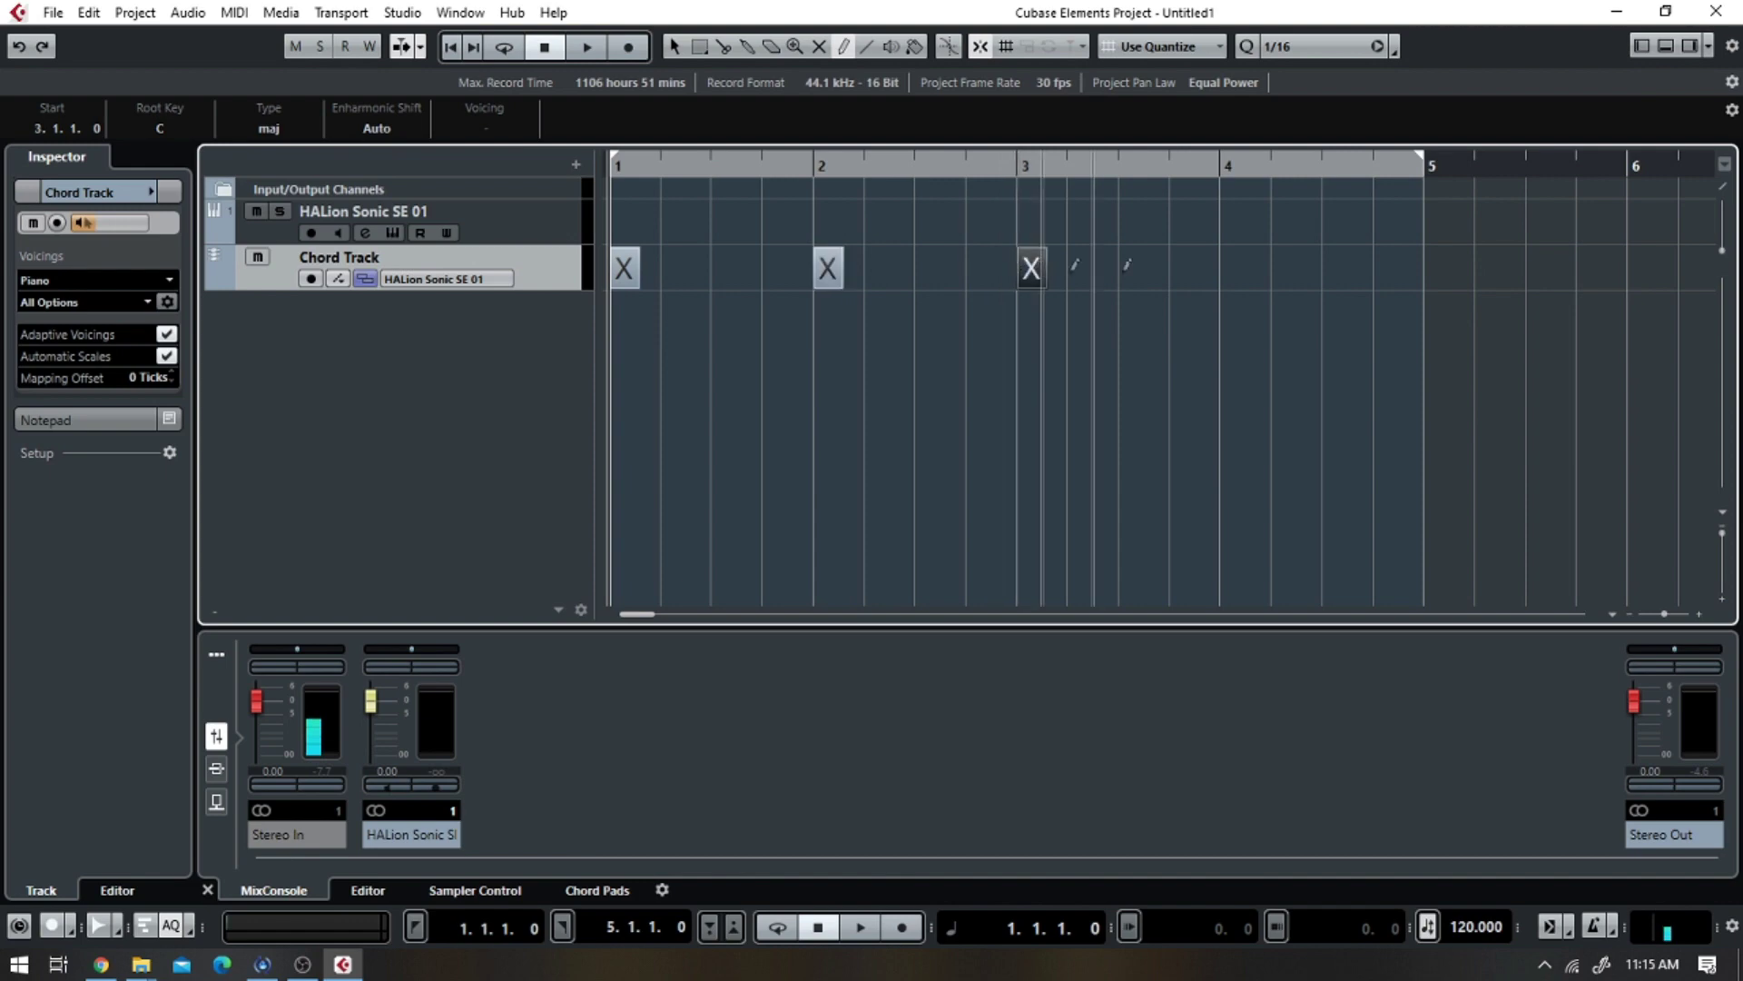
{"action": "left_click", "coordinate": [1224, 256]}
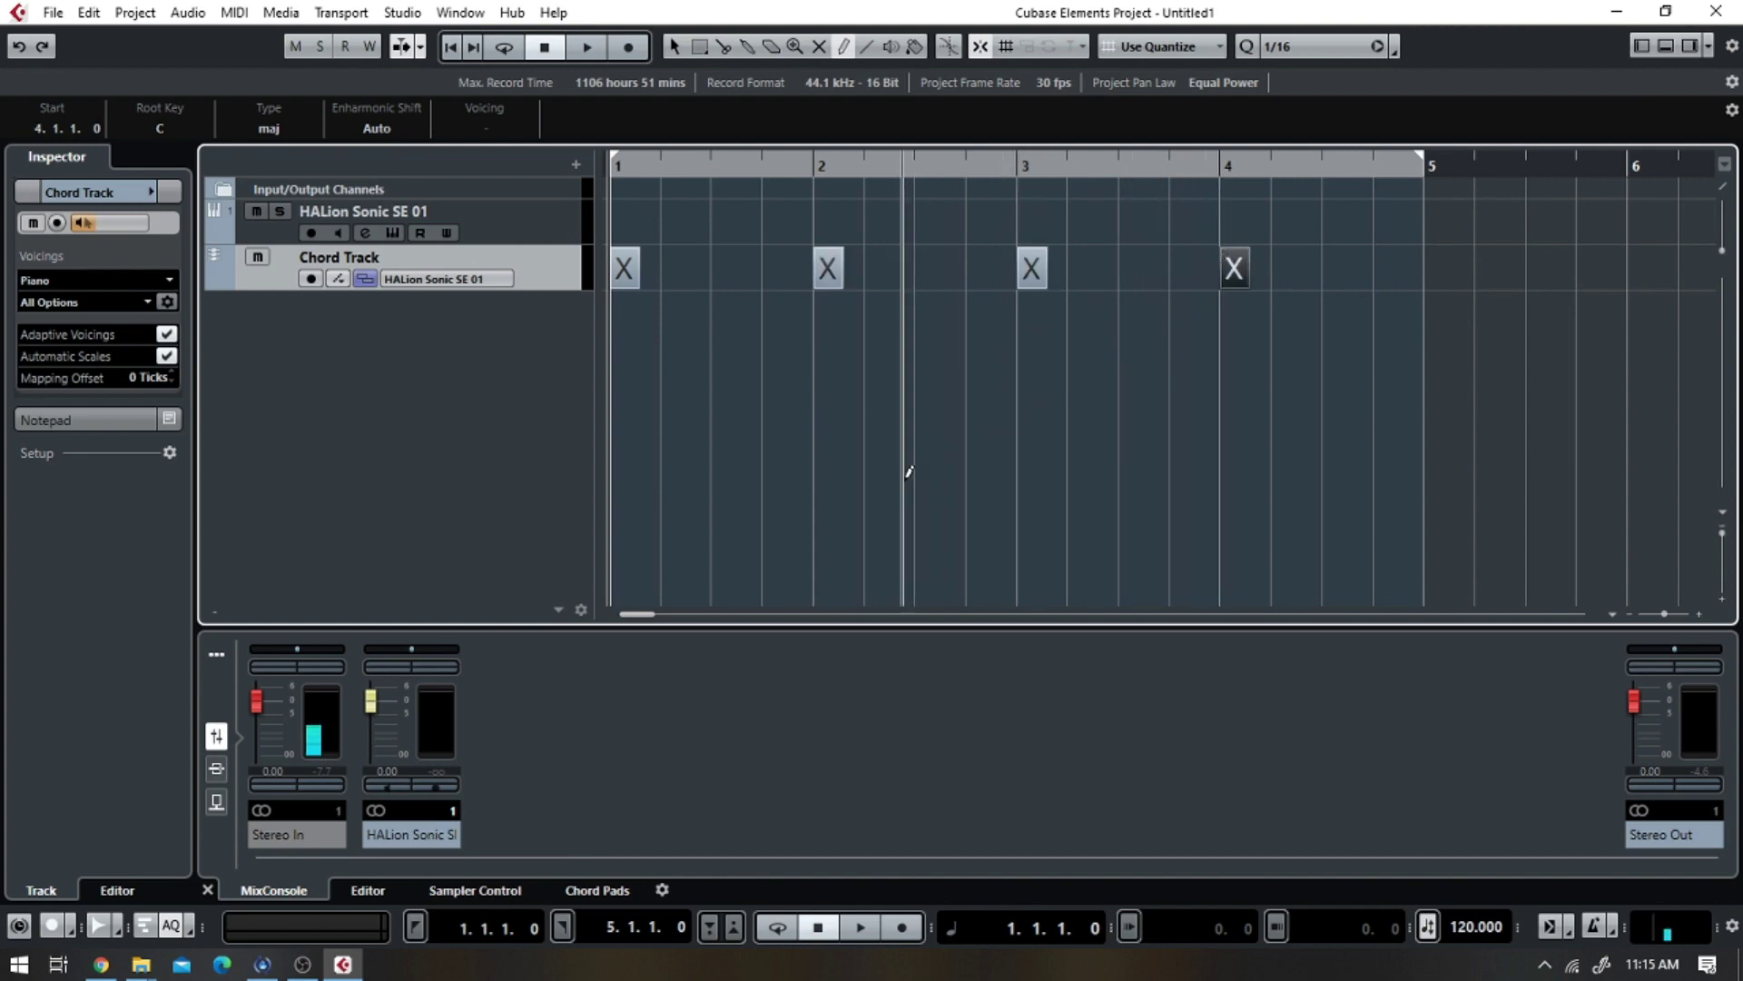
{"action": "left_click", "coordinate": [1377, 263]}
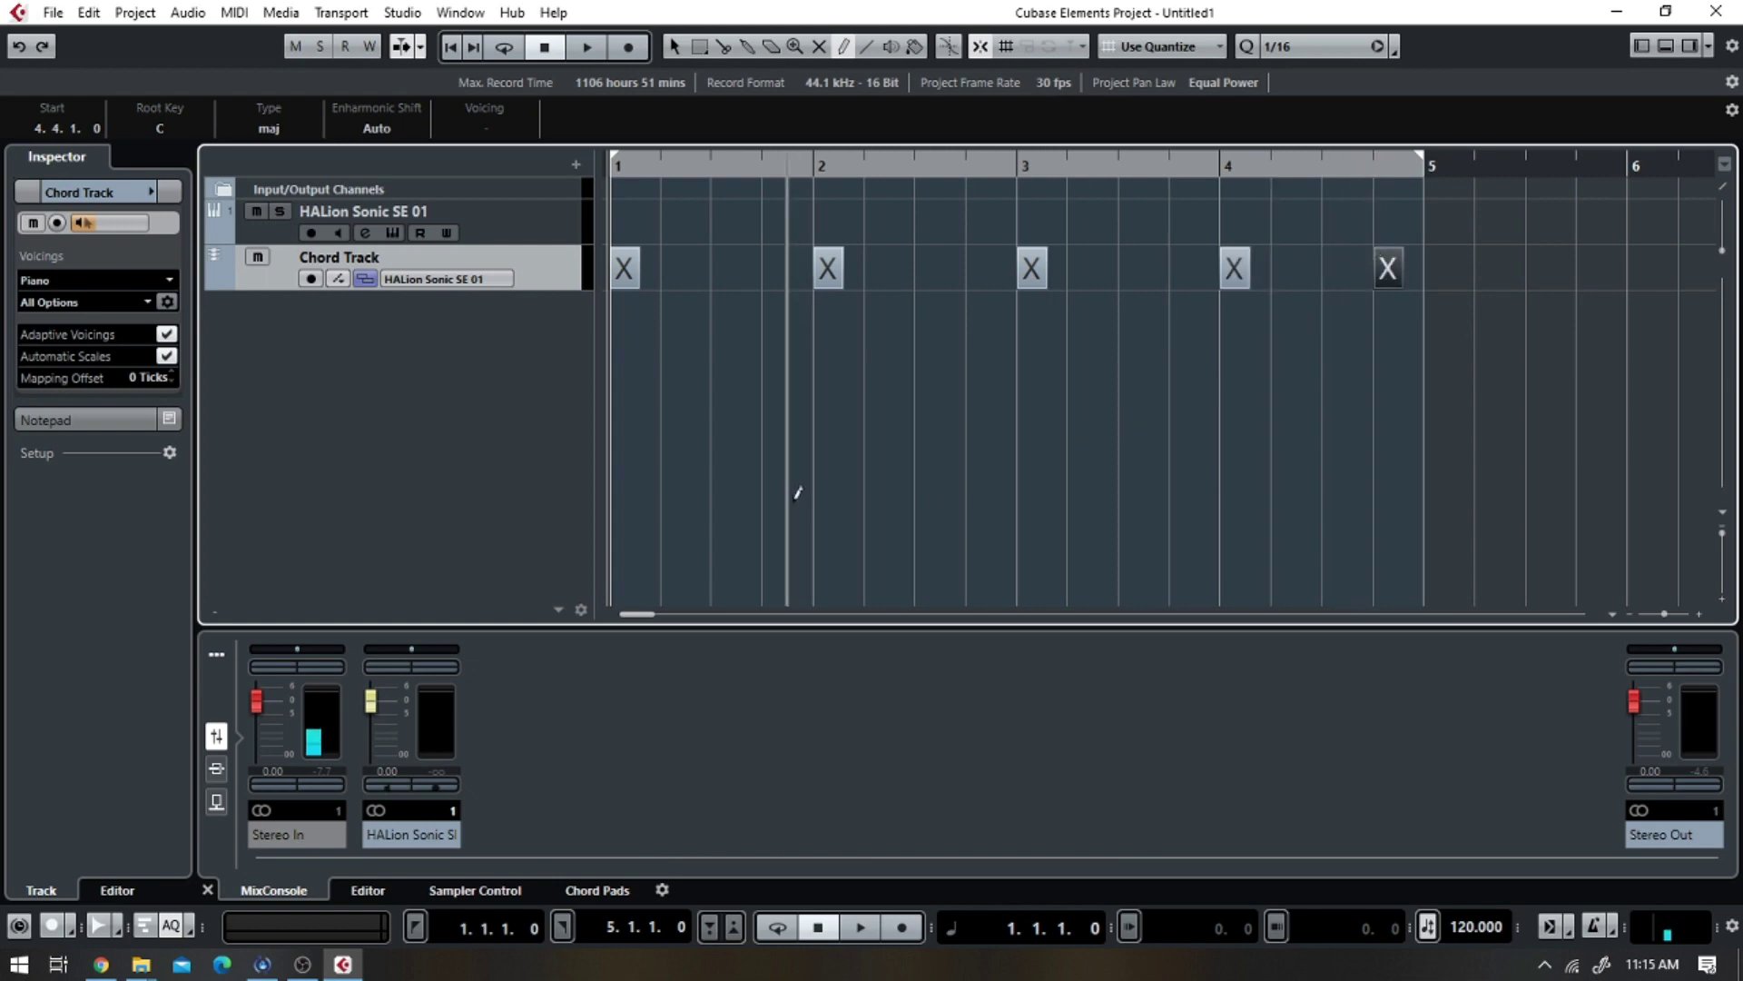
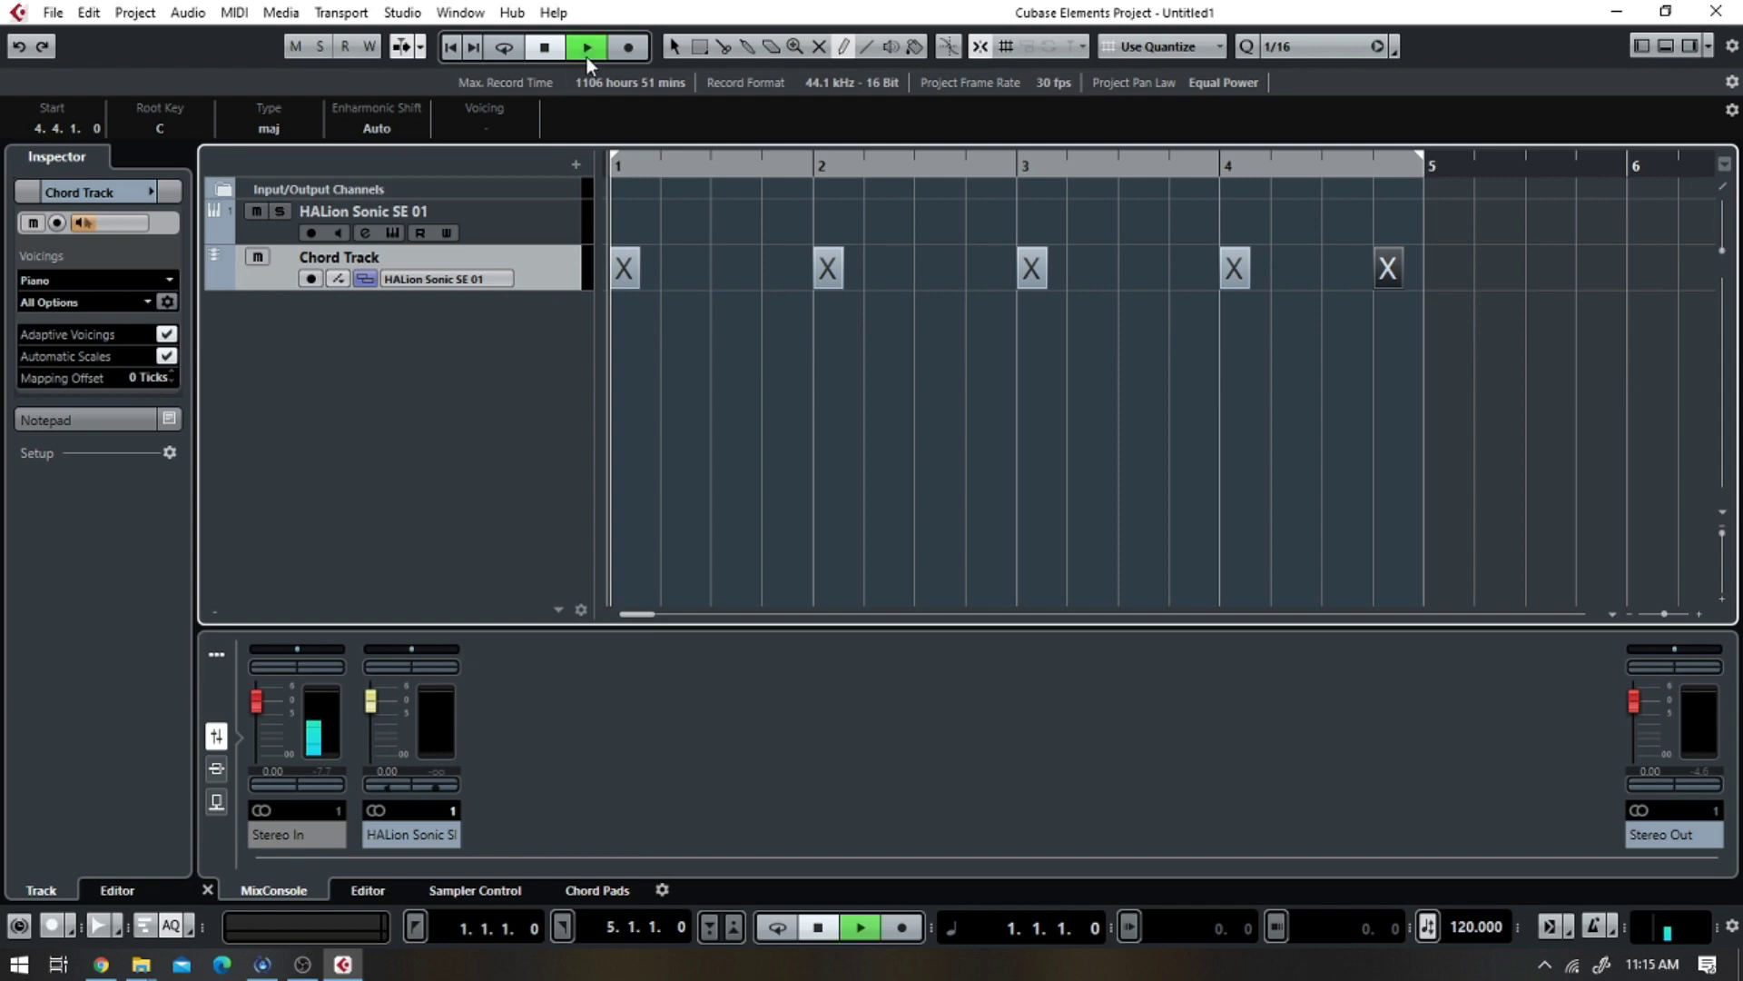
{"action": "left_click", "coordinate": [546, 48]}
- Define the chord event at bar 1 as C major in the chord editor
{"action": "double_click", "coordinate": [624, 270]}
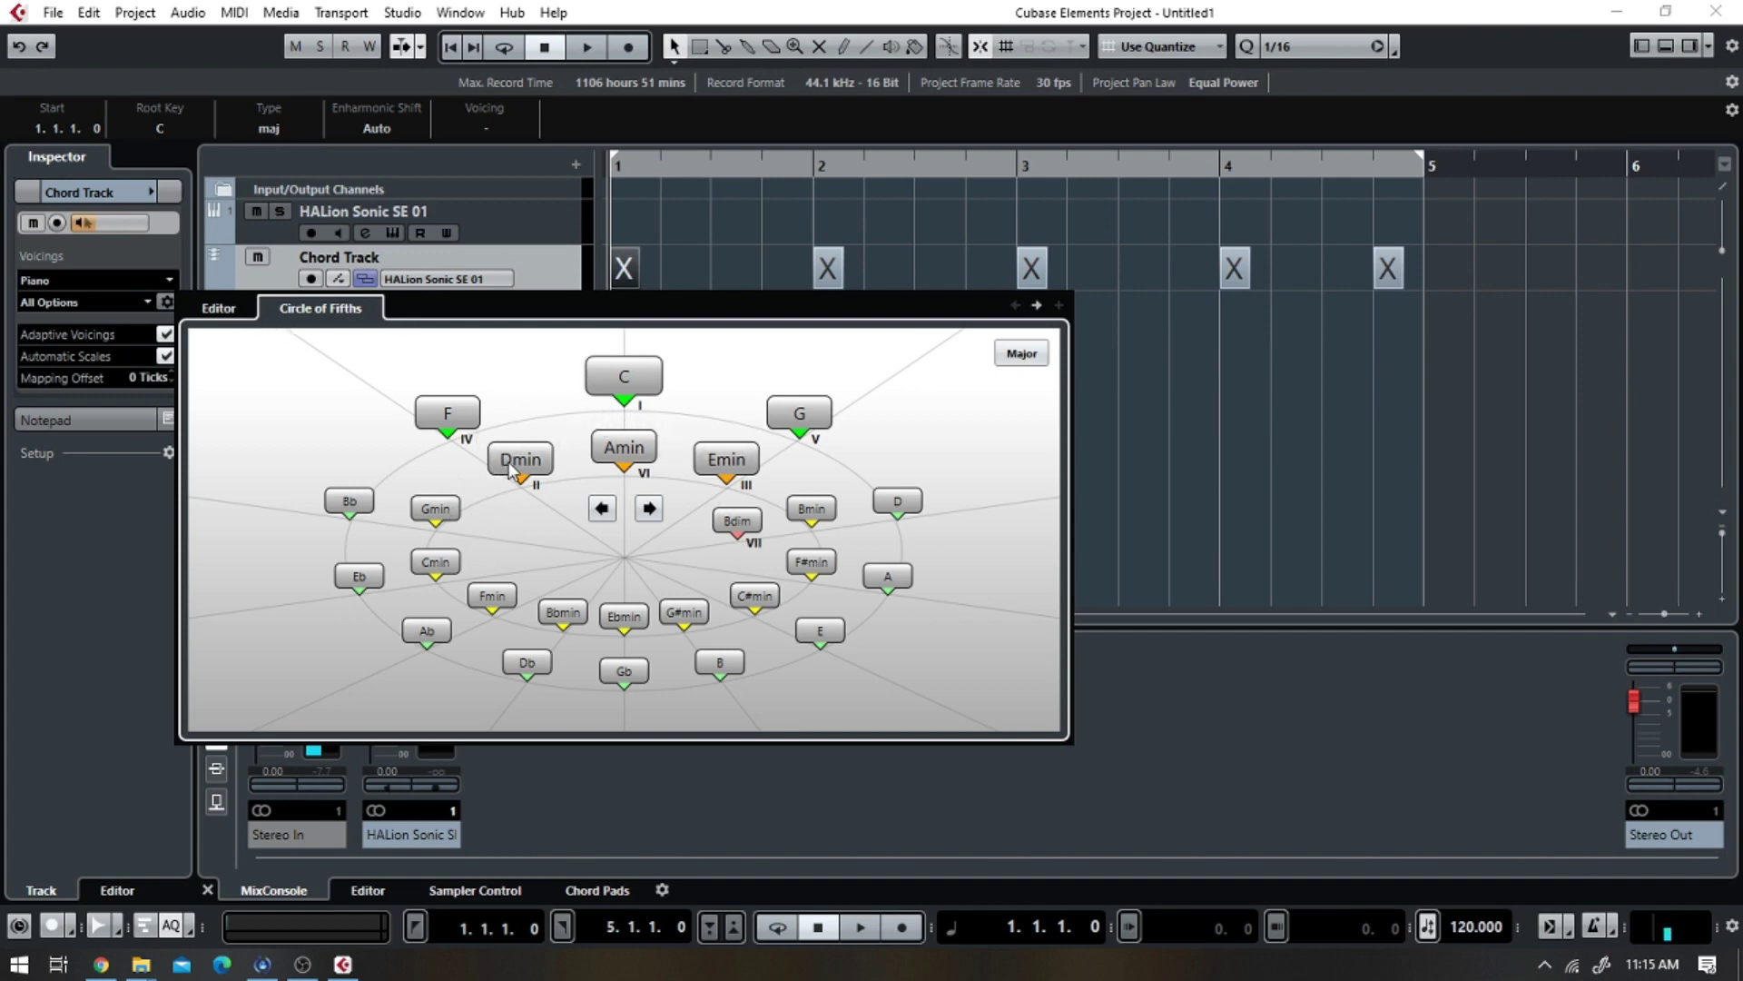
{"action": "left_click", "coordinate": [220, 309]}
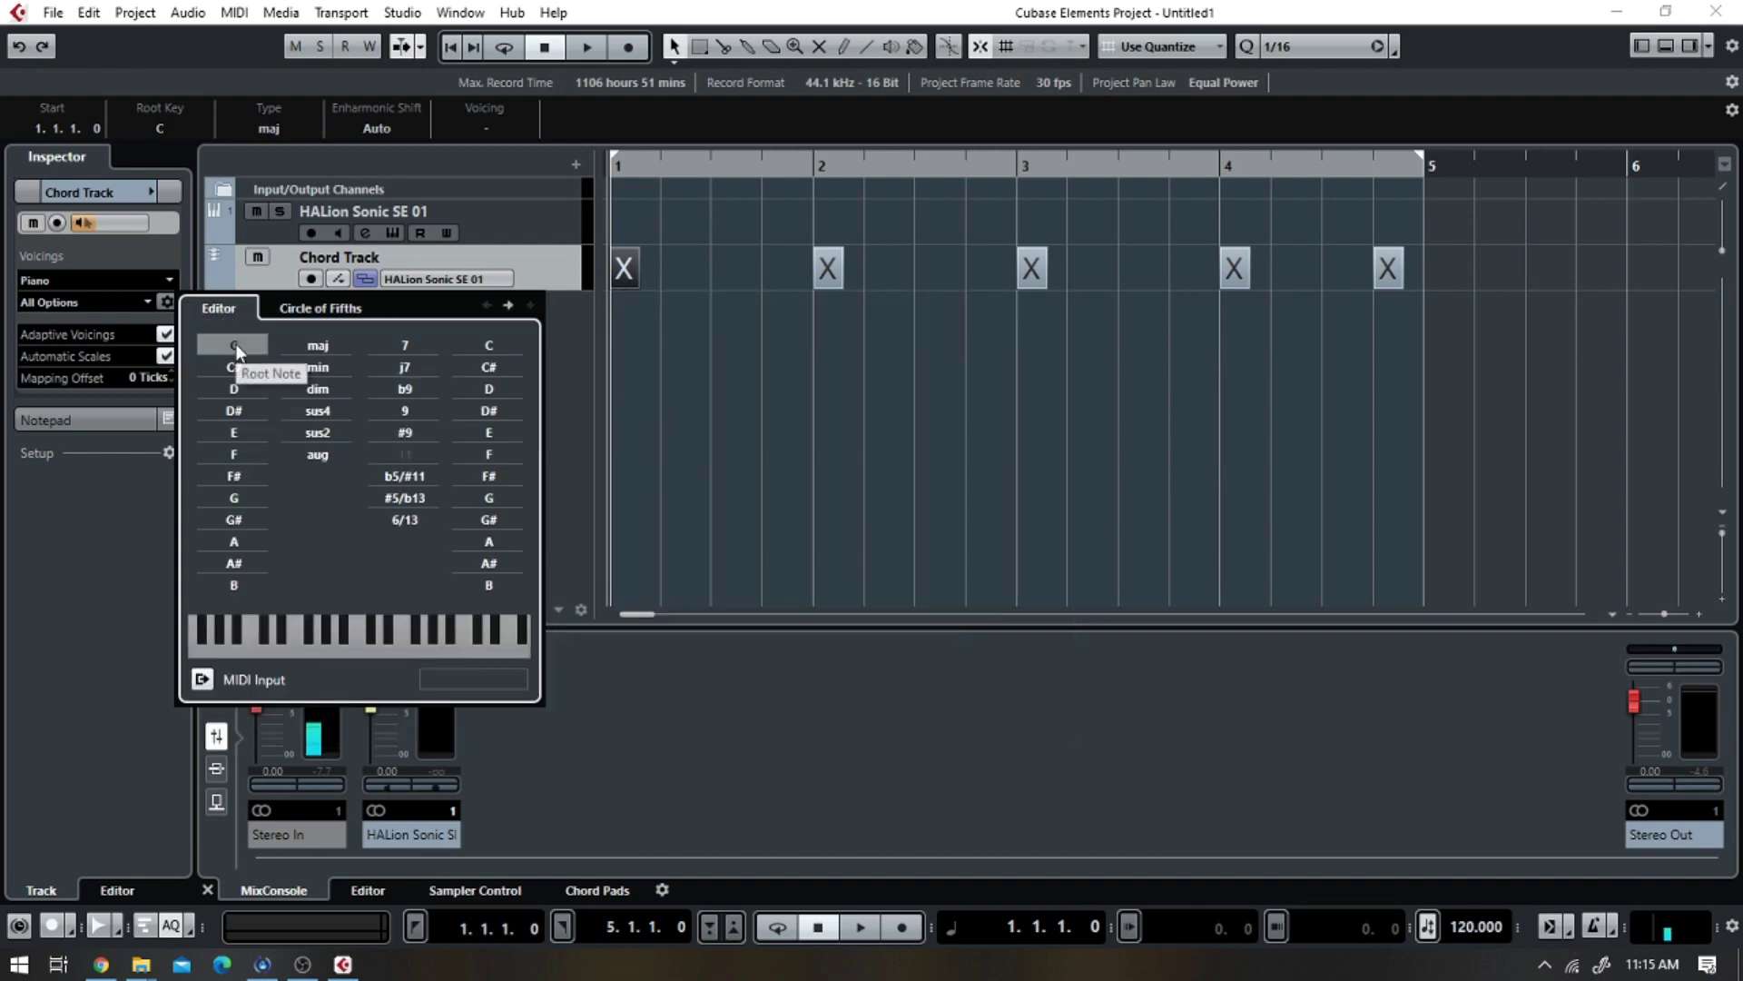
{"action": "left_click", "coordinate": [236, 346]}
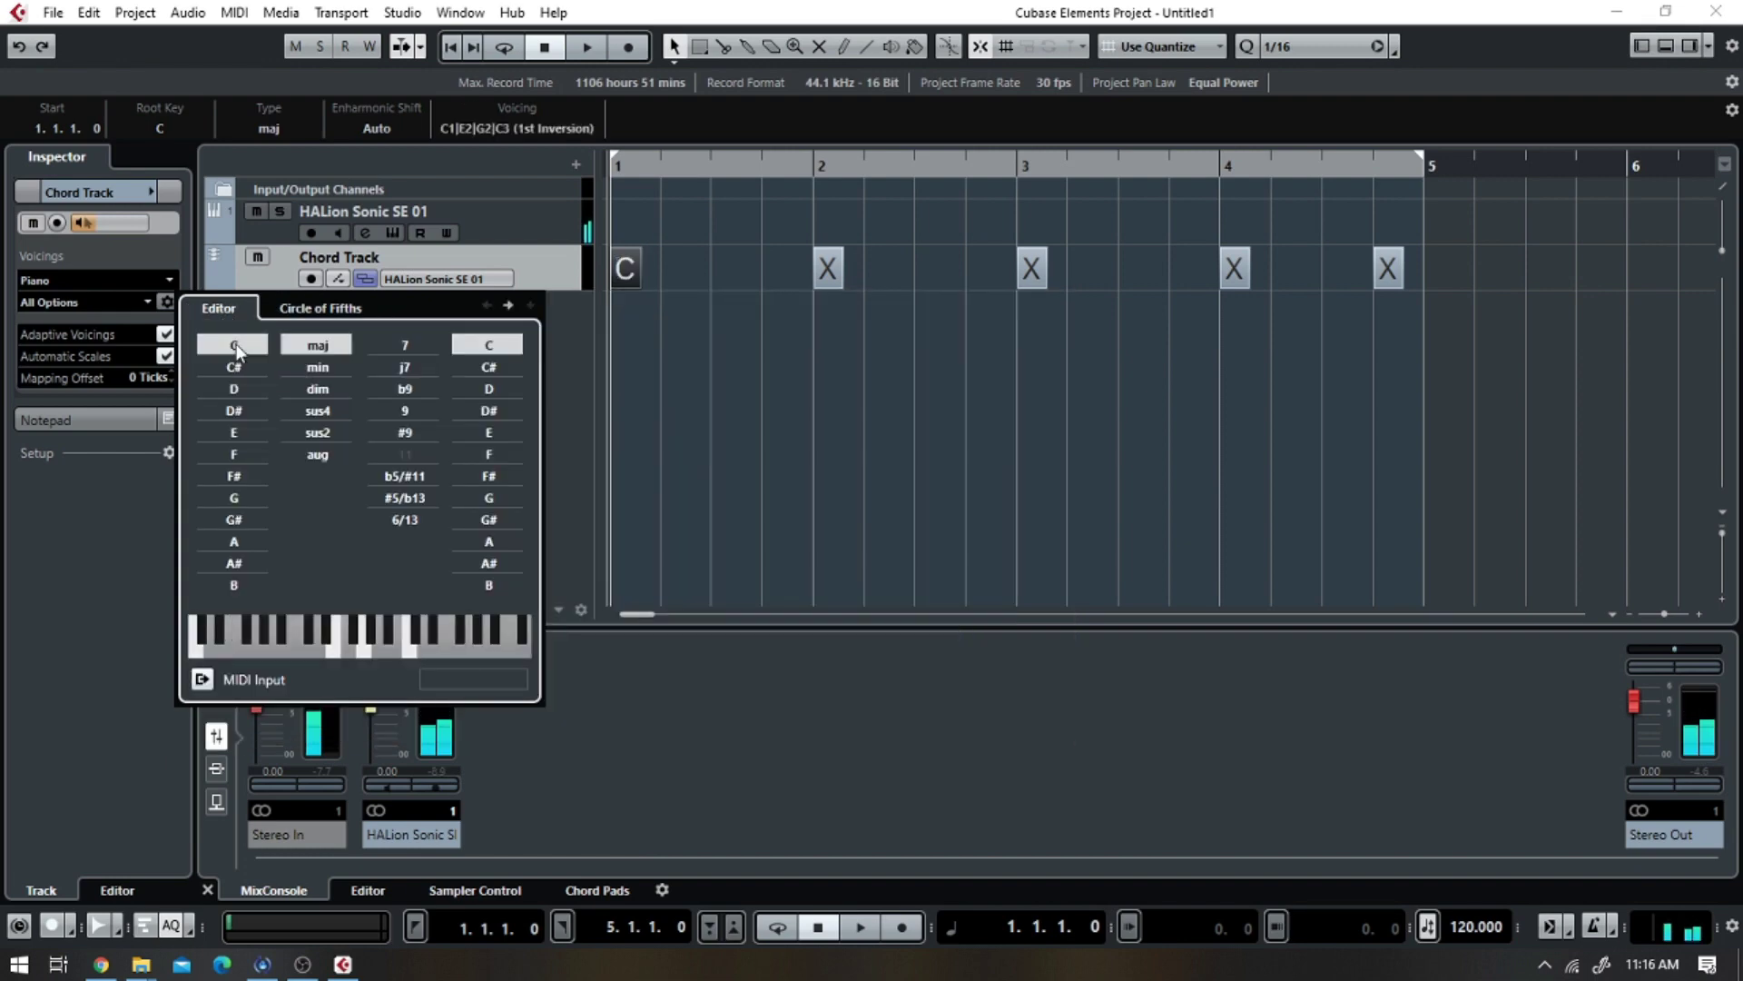
- Change the chord event at bar 1 to D# (E♭) minor in the chord editor and close the editor
{"action": "left_click", "coordinate": [354, 311]}
{"action": "left_click", "coordinate": [225, 312]}
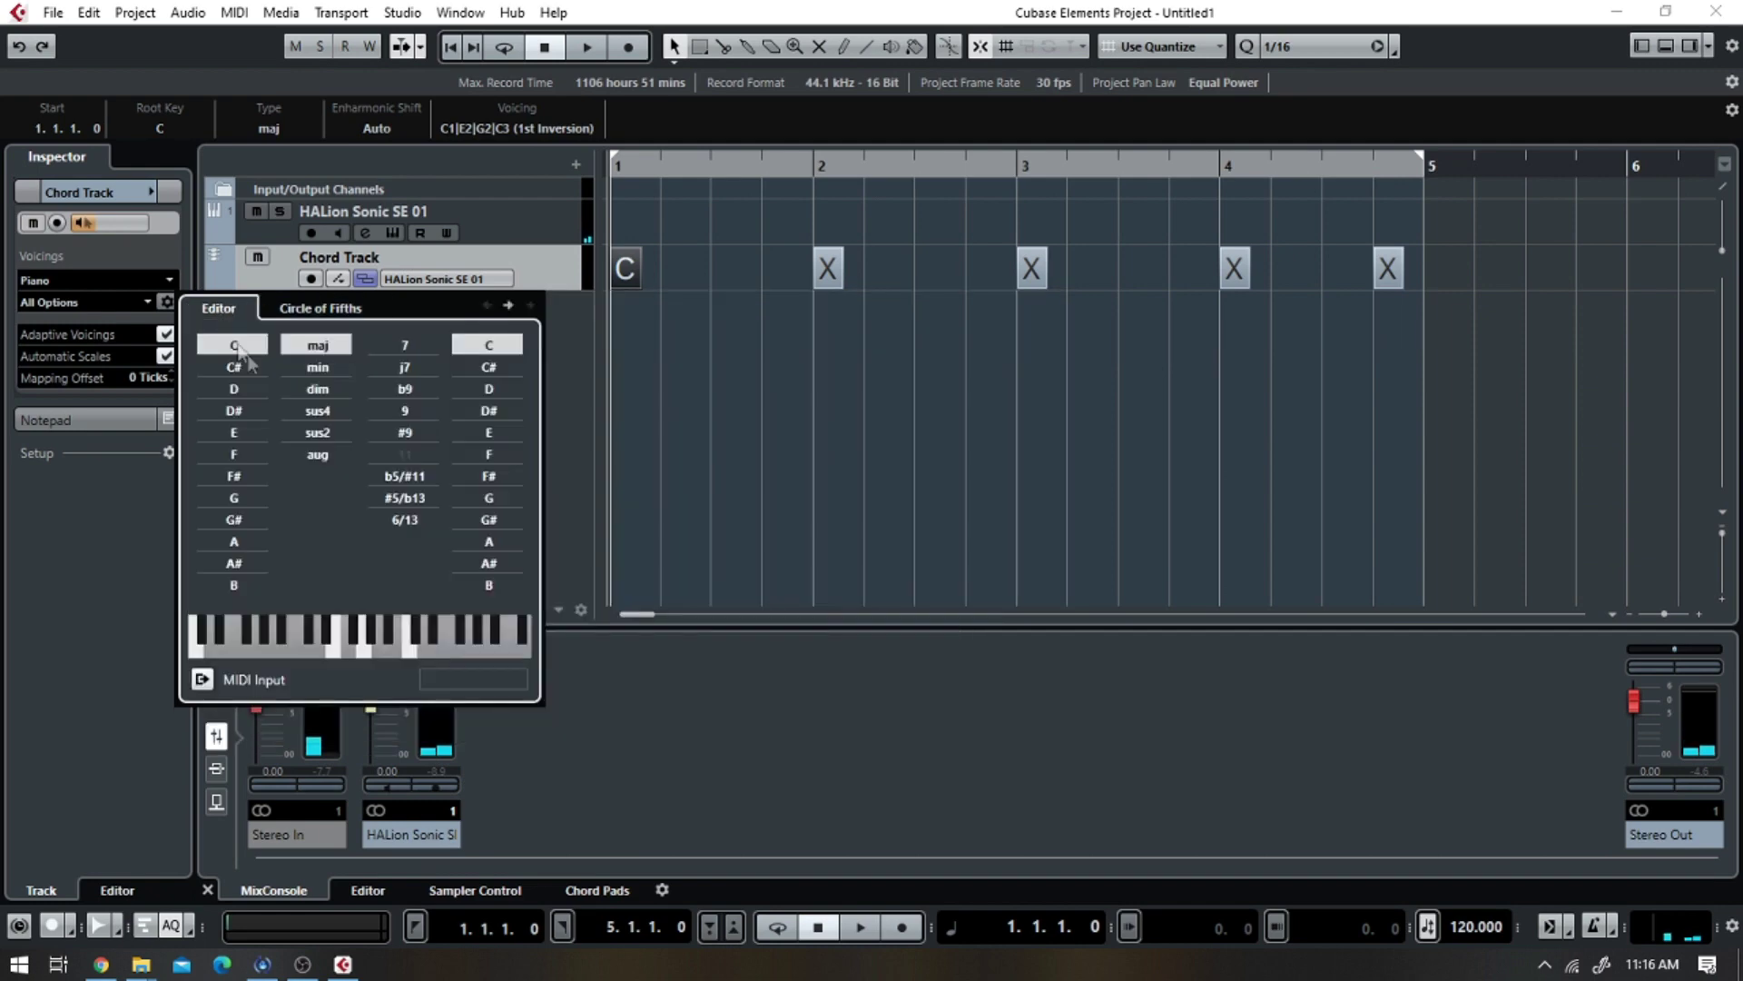
{"action": "left_click", "coordinate": [237, 370]}
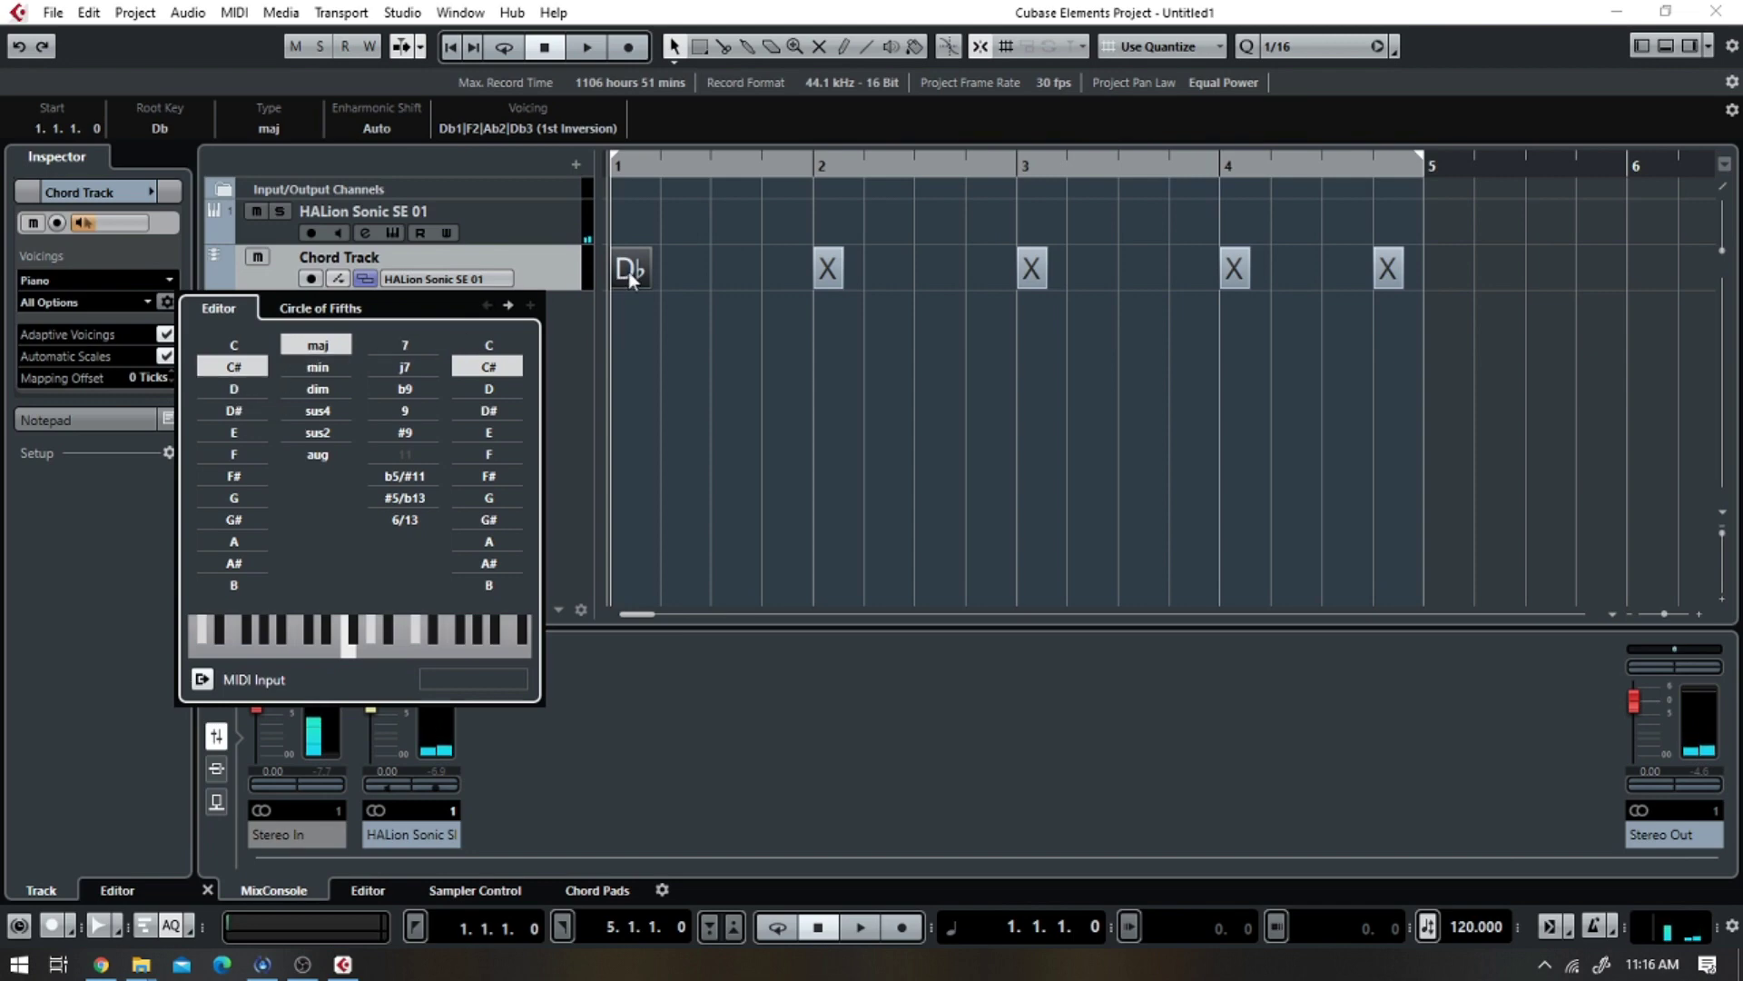
{"action": "left_click", "coordinate": [238, 389]}
{"action": "left_click", "coordinate": [235, 409]}
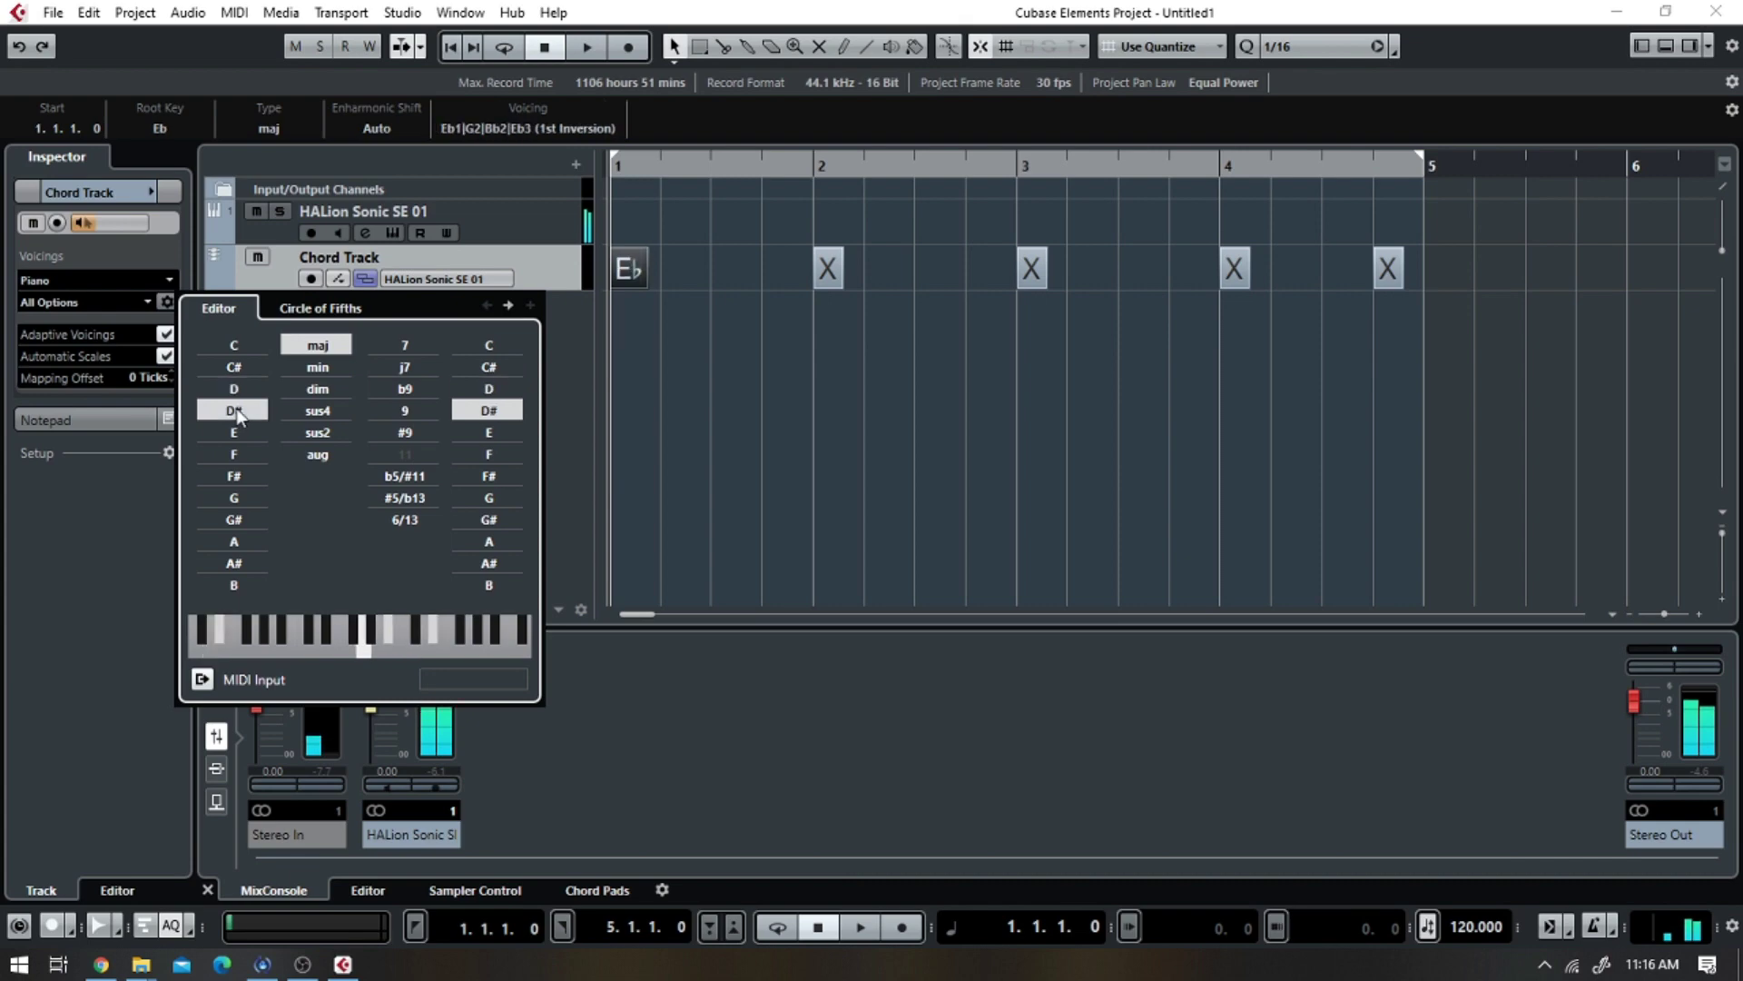
{"action": "left_click", "coordinate": [315, 367]}
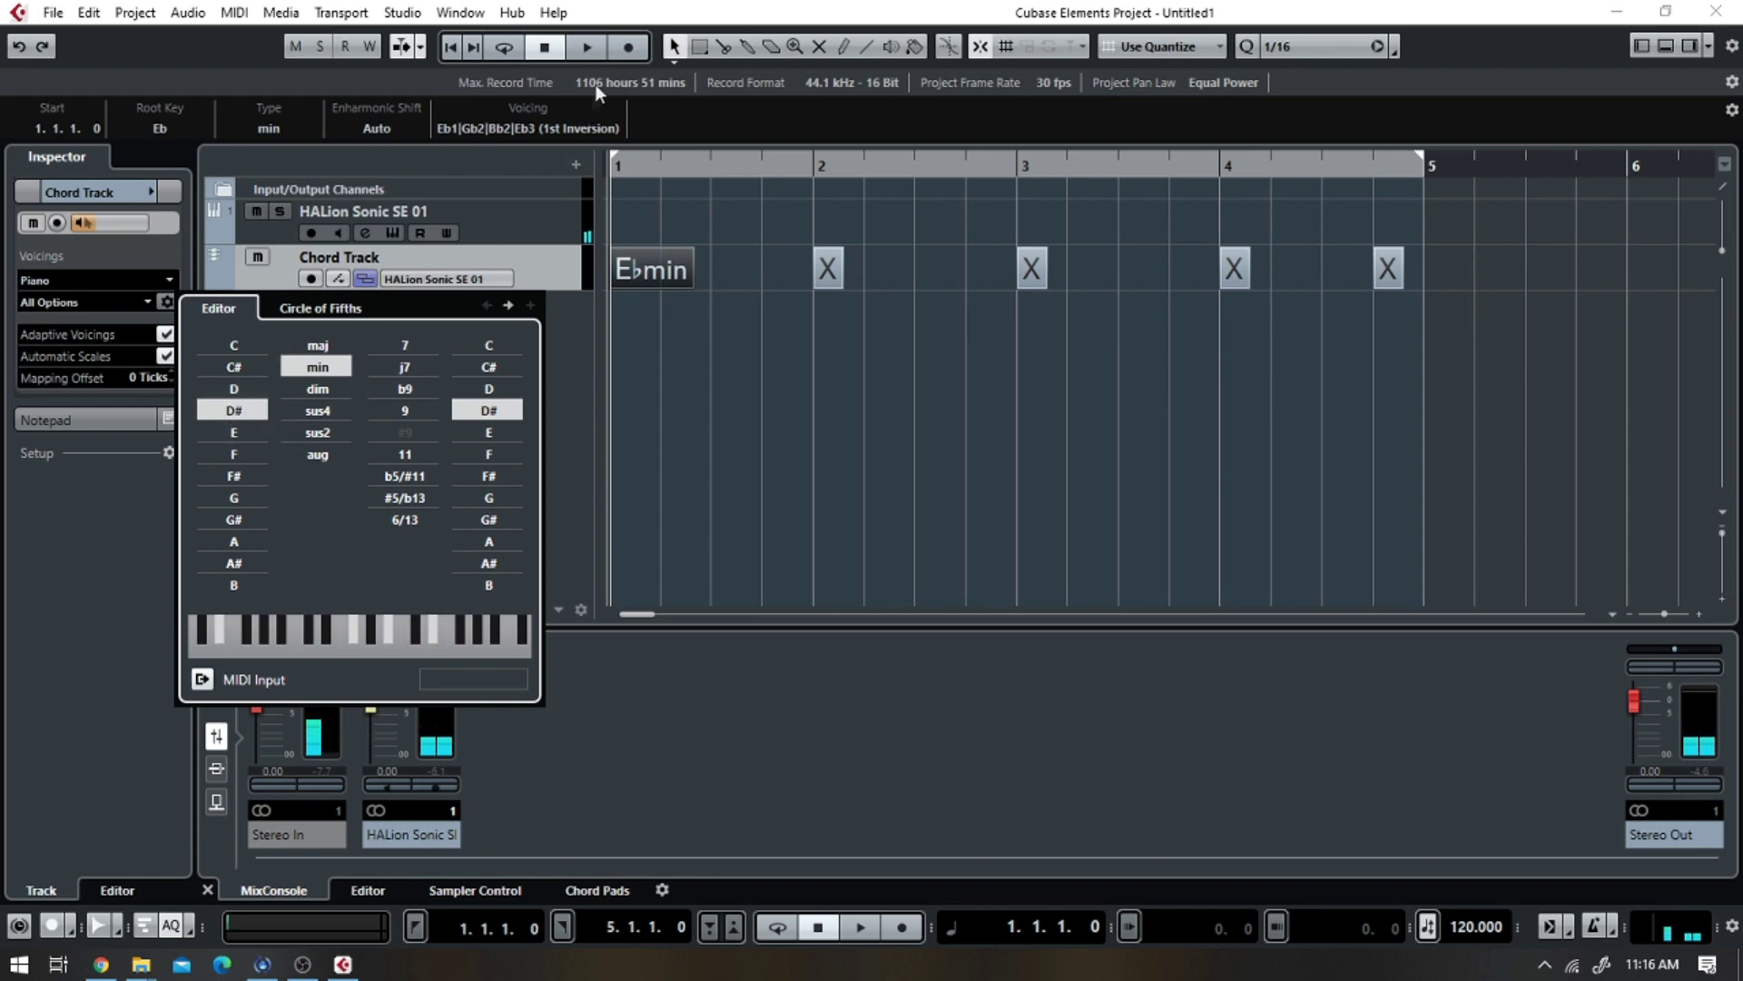
{"action": "key", "text": "Escape"}
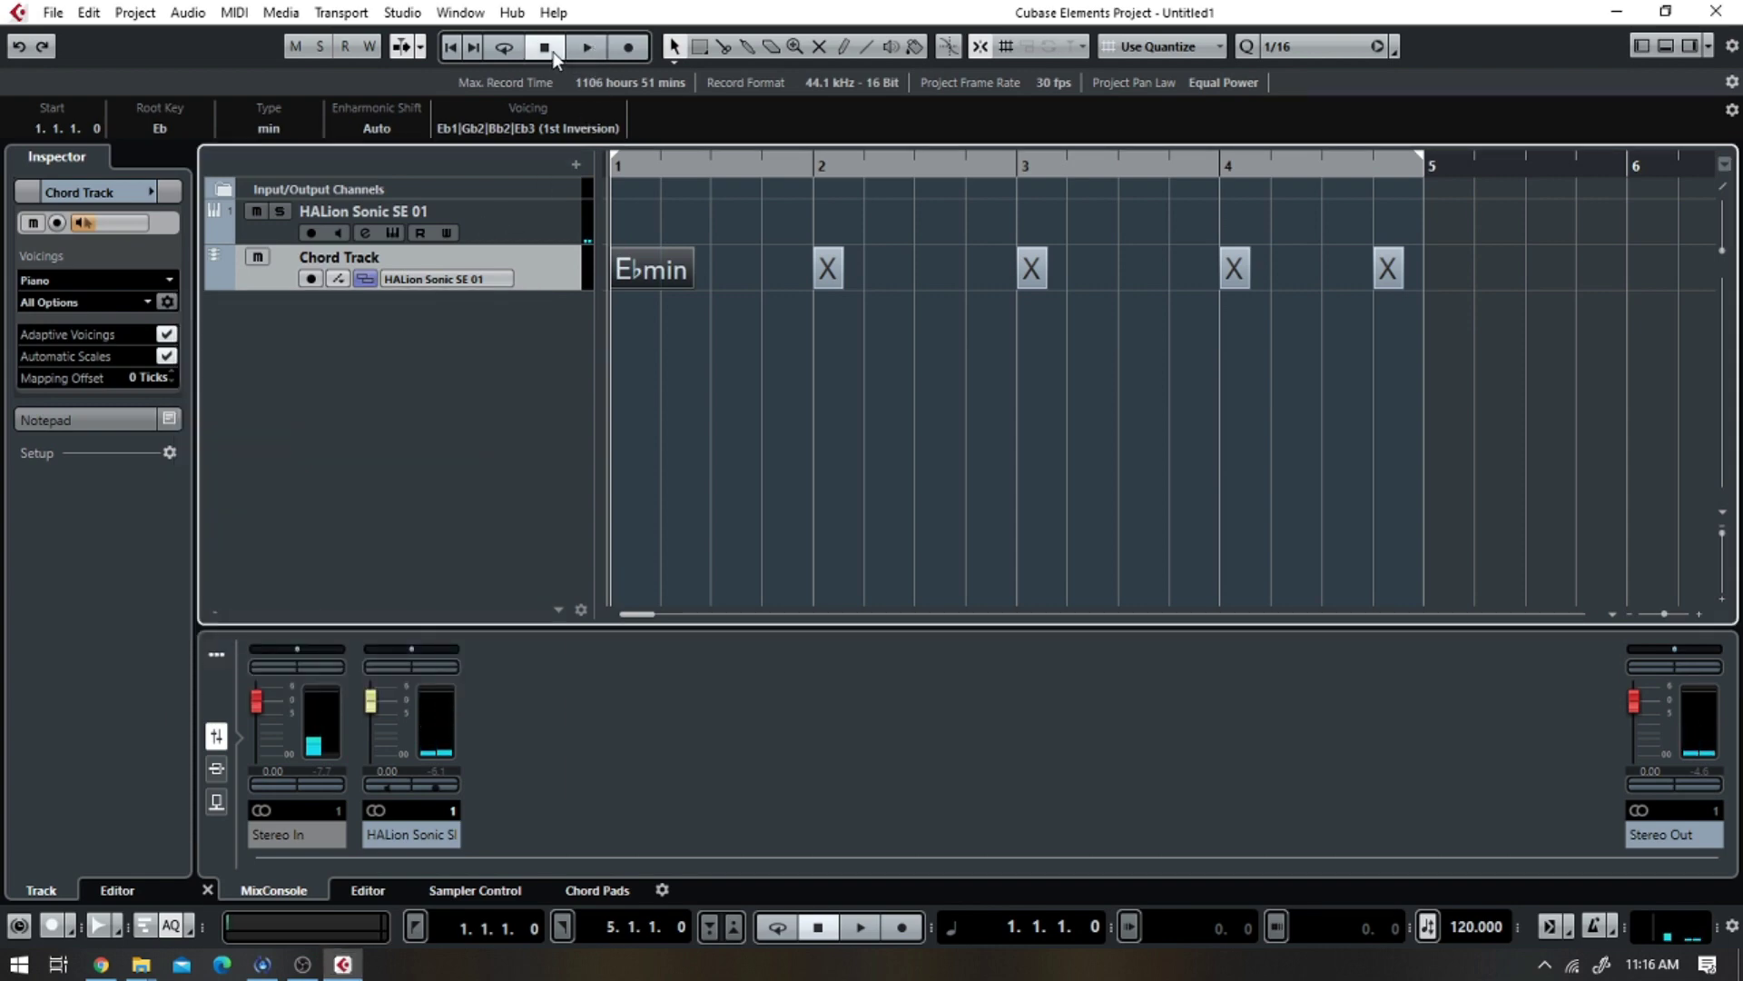
- Audition the bar 1 chord by starting and stopping playback from bar 1 several times
{"action": "left_click", "coordinate": [587, 50]}
{"action": "left_click", "coordinate": [546, 50]}
{"action": "left_click", "coordinate": [585, 50]}
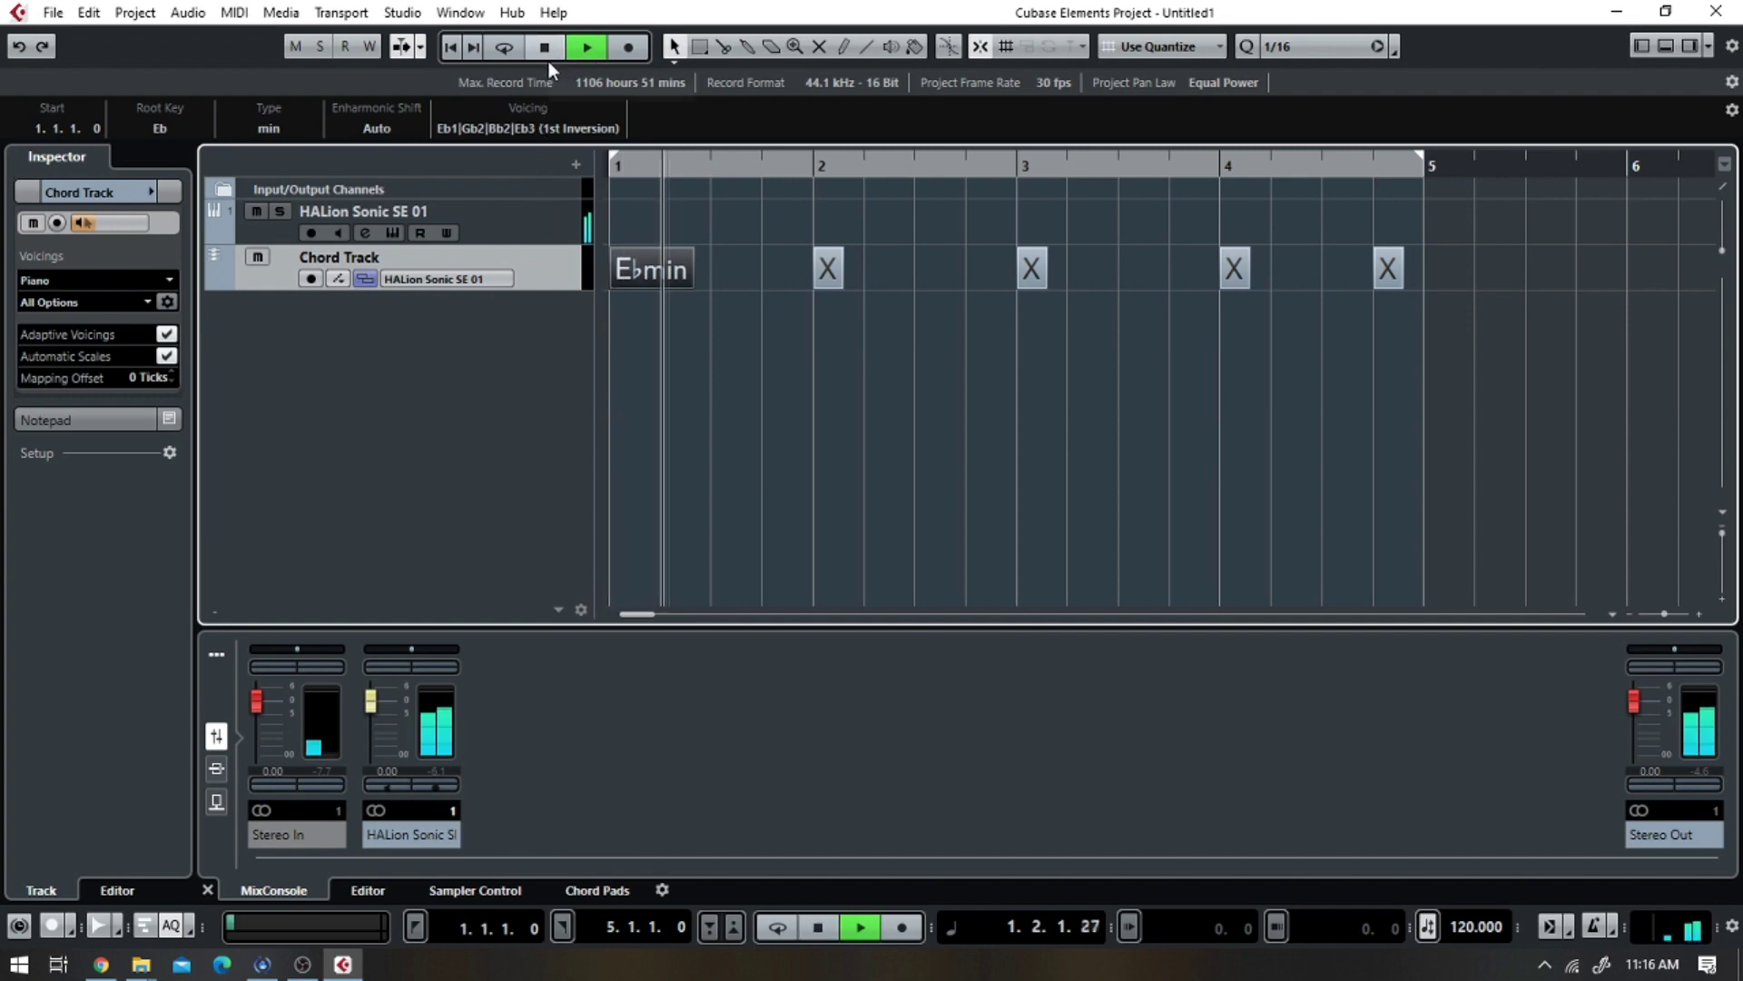
{"action": "left_click", "coordinate": [543, 47]}
{"action": "left_click", "coordinate": [588, 48]}
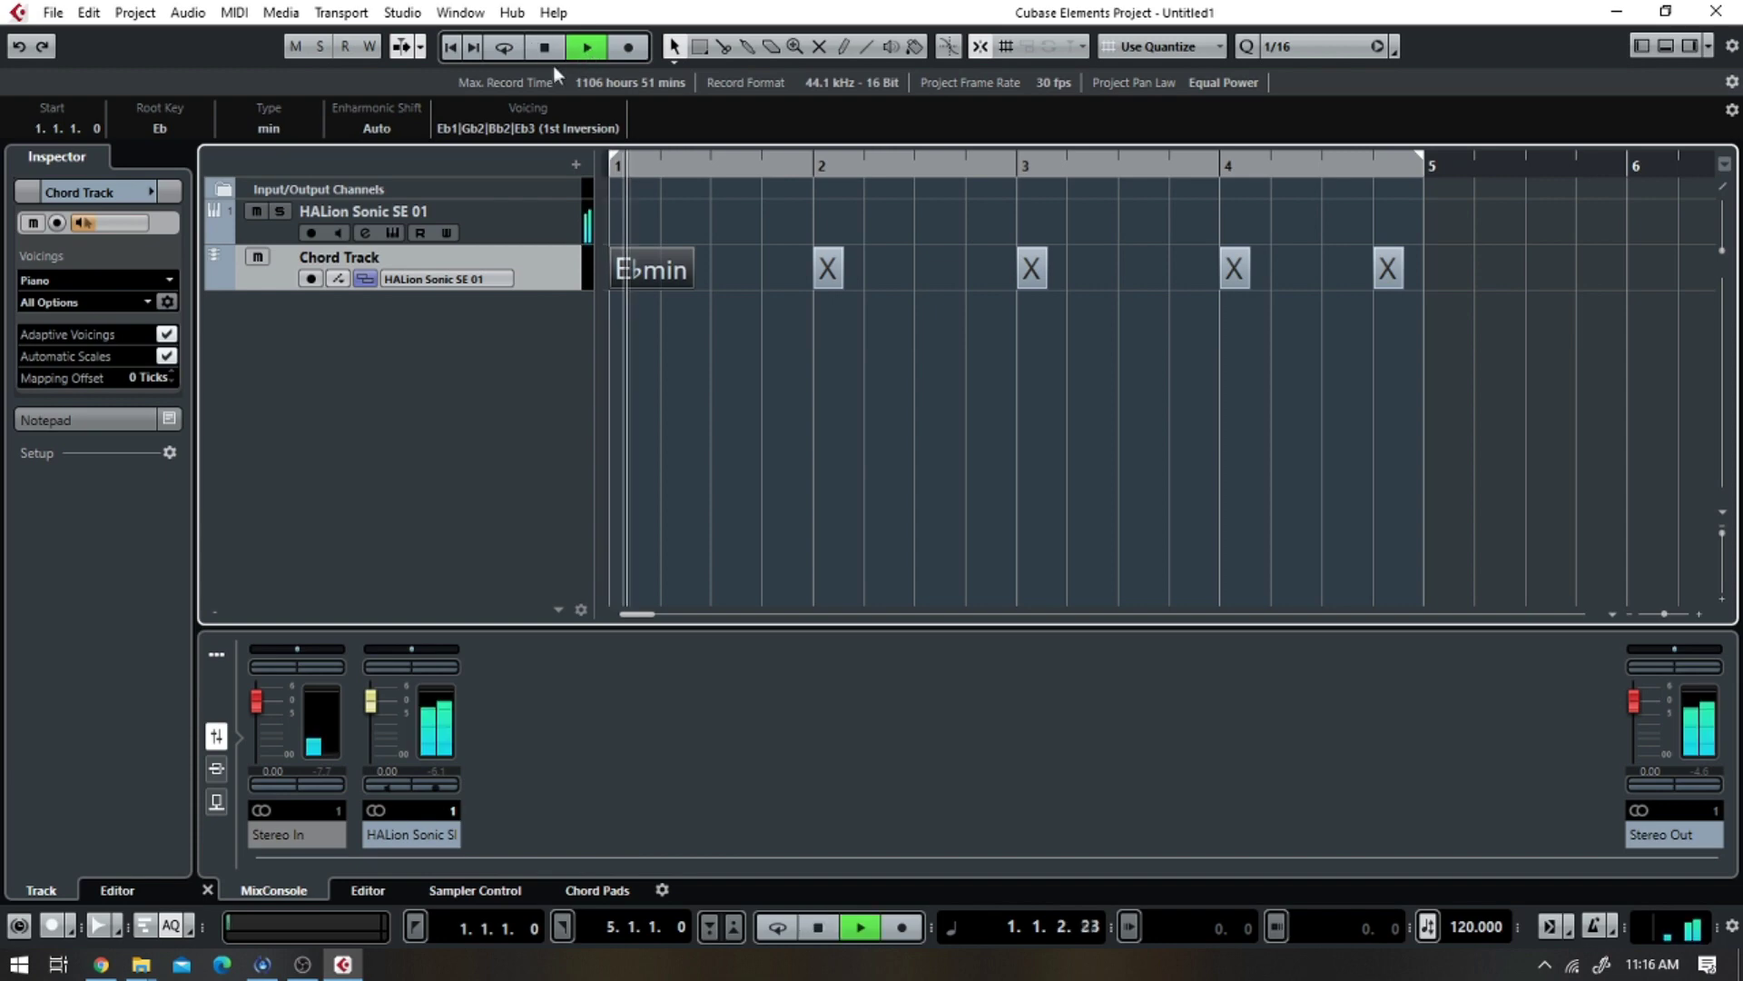
{"action": "left_click", "coordinate": [546, 48]}
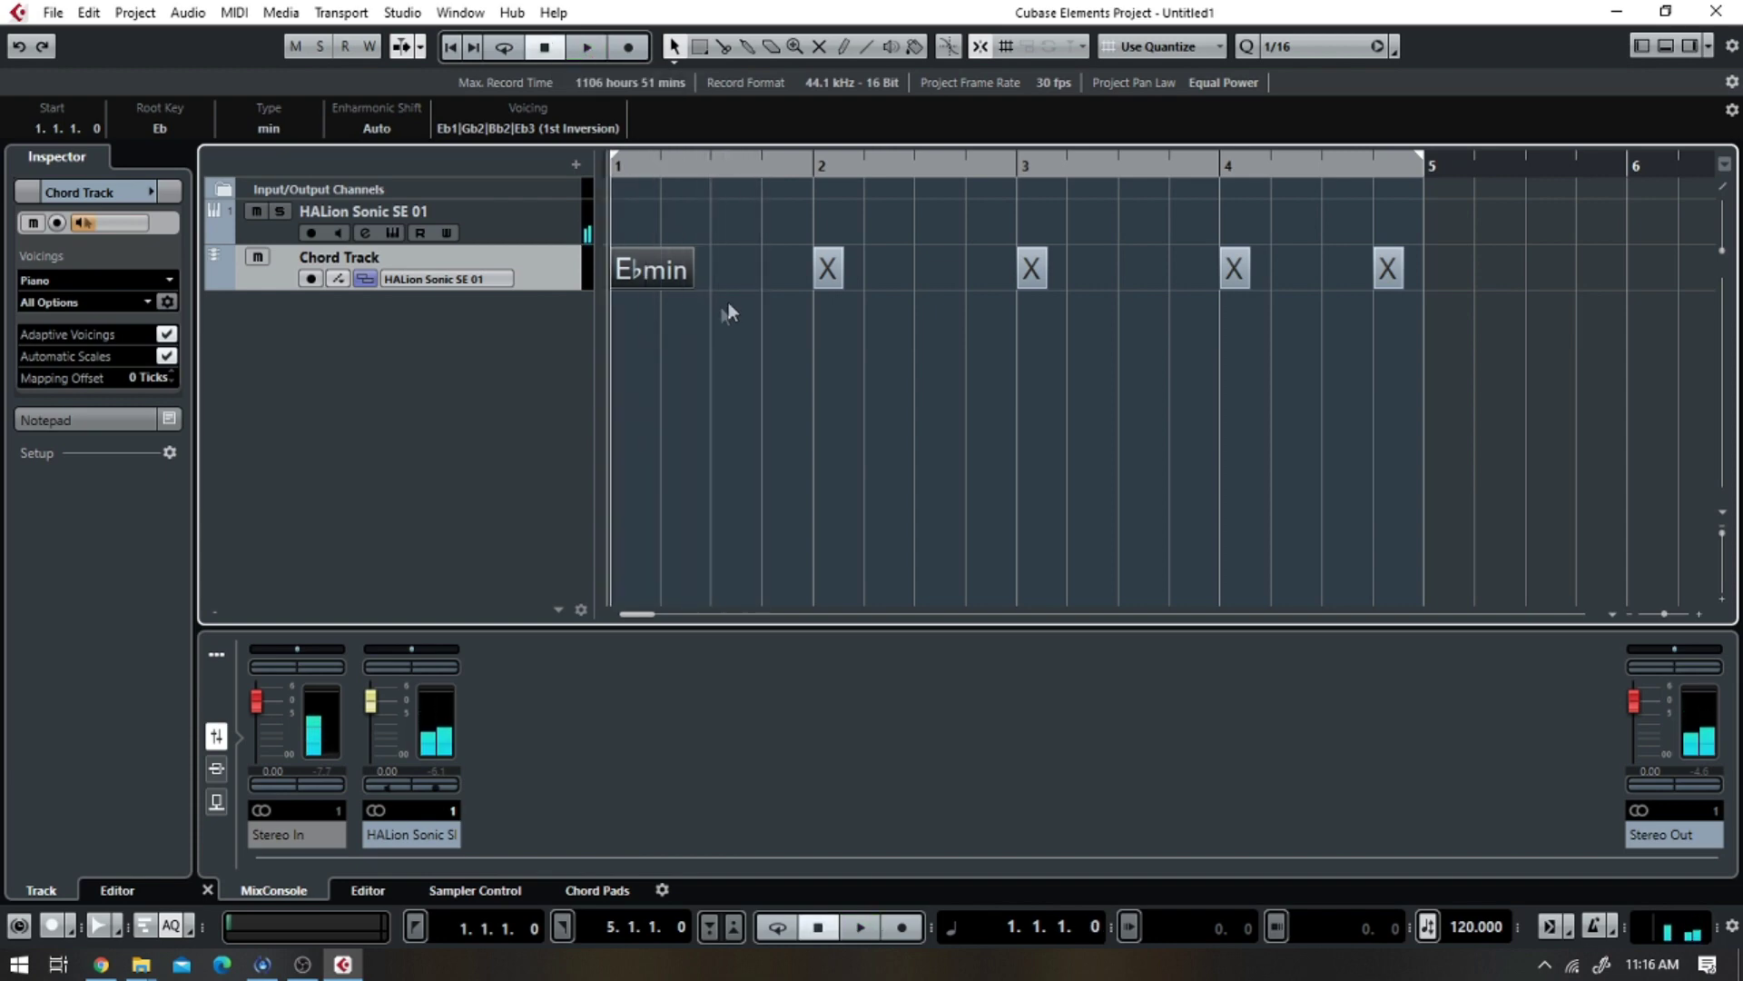
- Define the chord event at bar 2 as F minor and play the progression from bar 1 to check it
{"action": "double_click", "coordinate": [826, 269]}
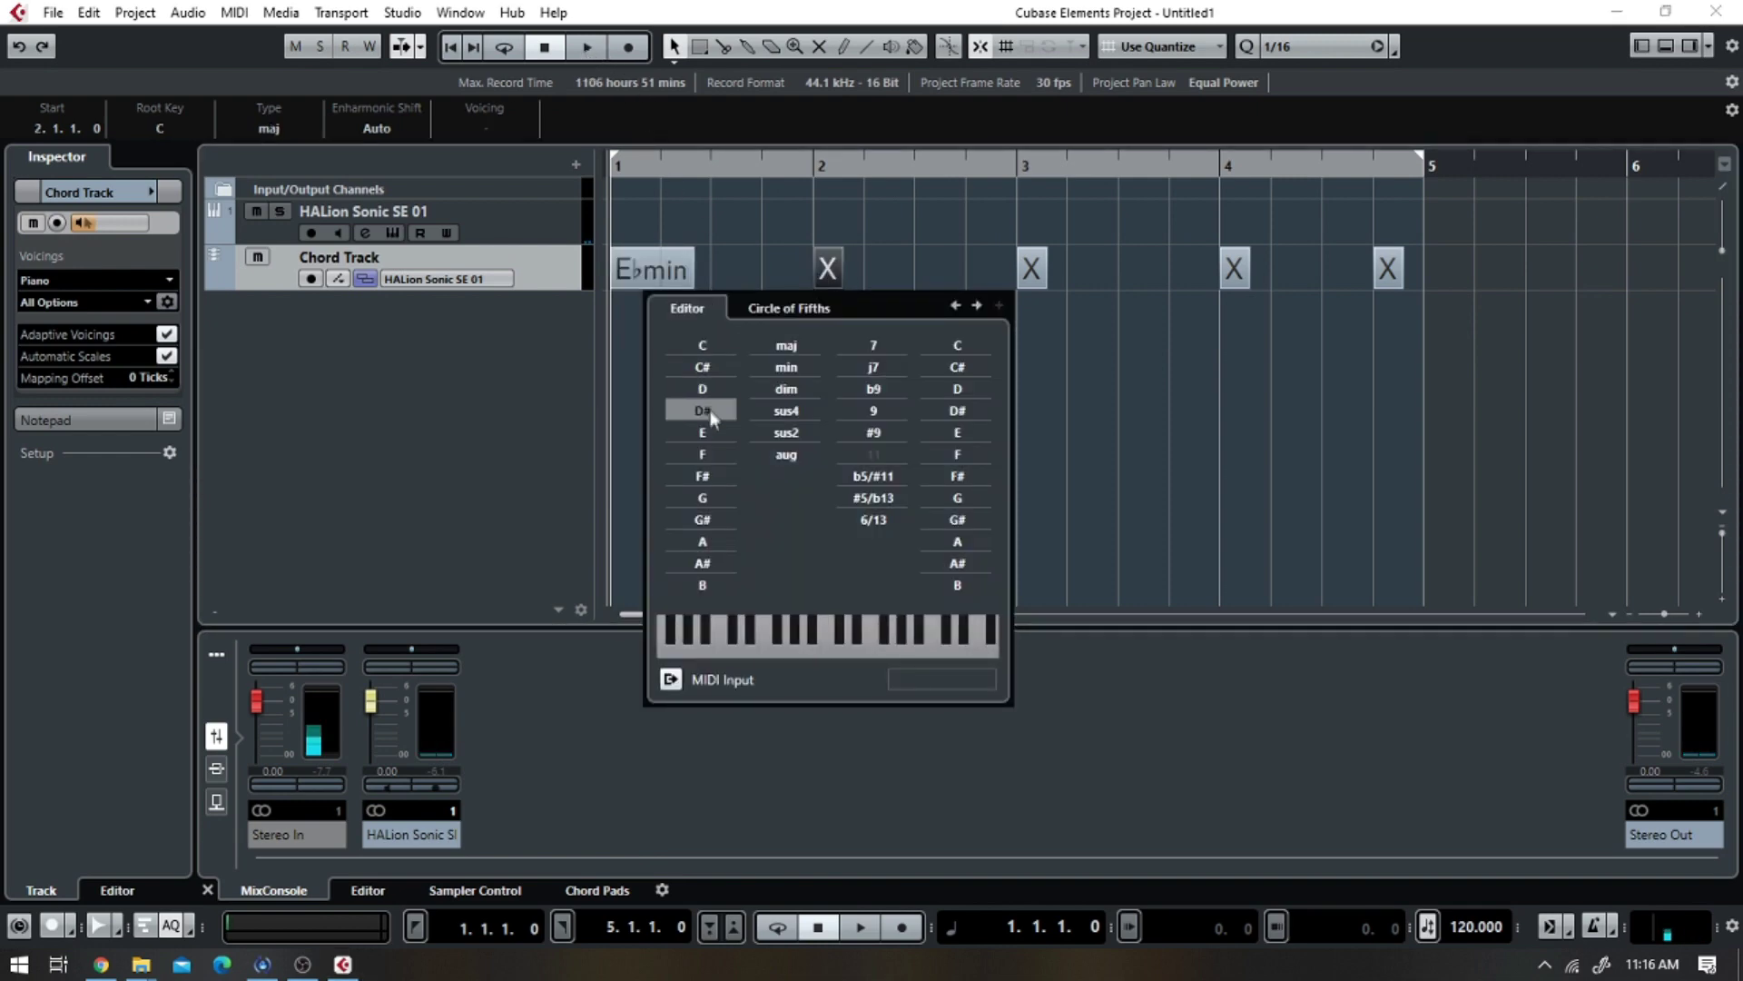
{"action": "left_click", "coordinate": [712, 454]}
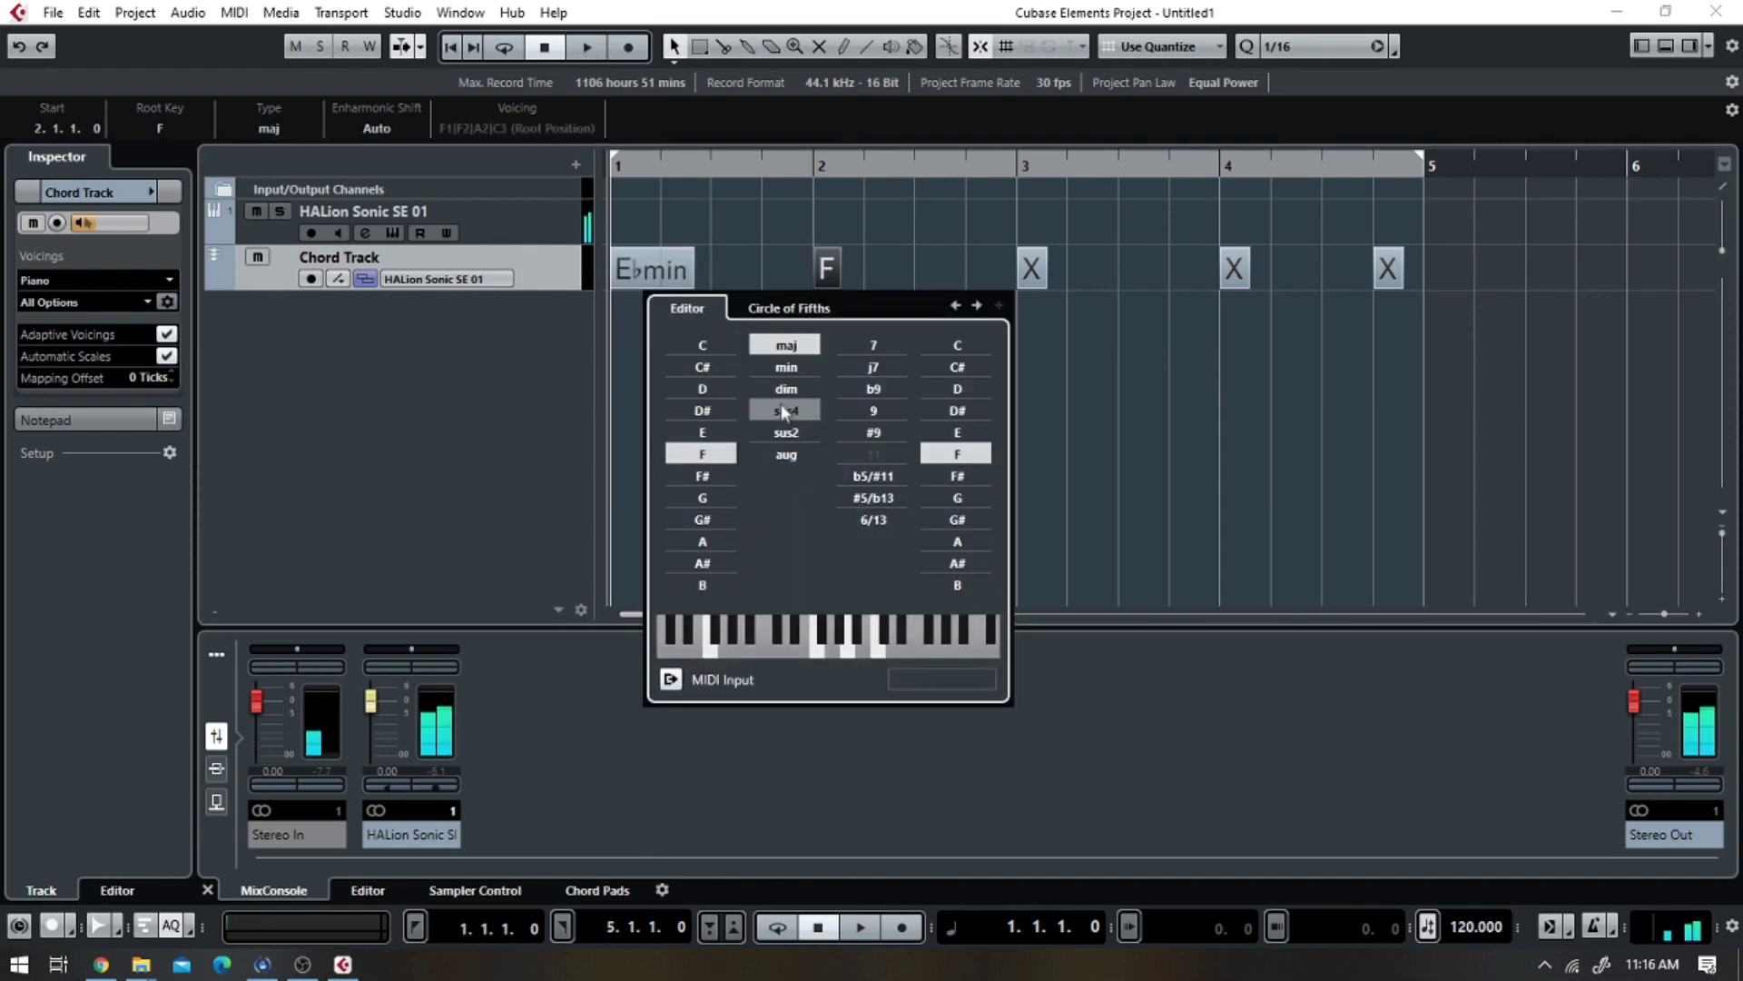
{"action": "left_click", "coordinate": [786, 369]}
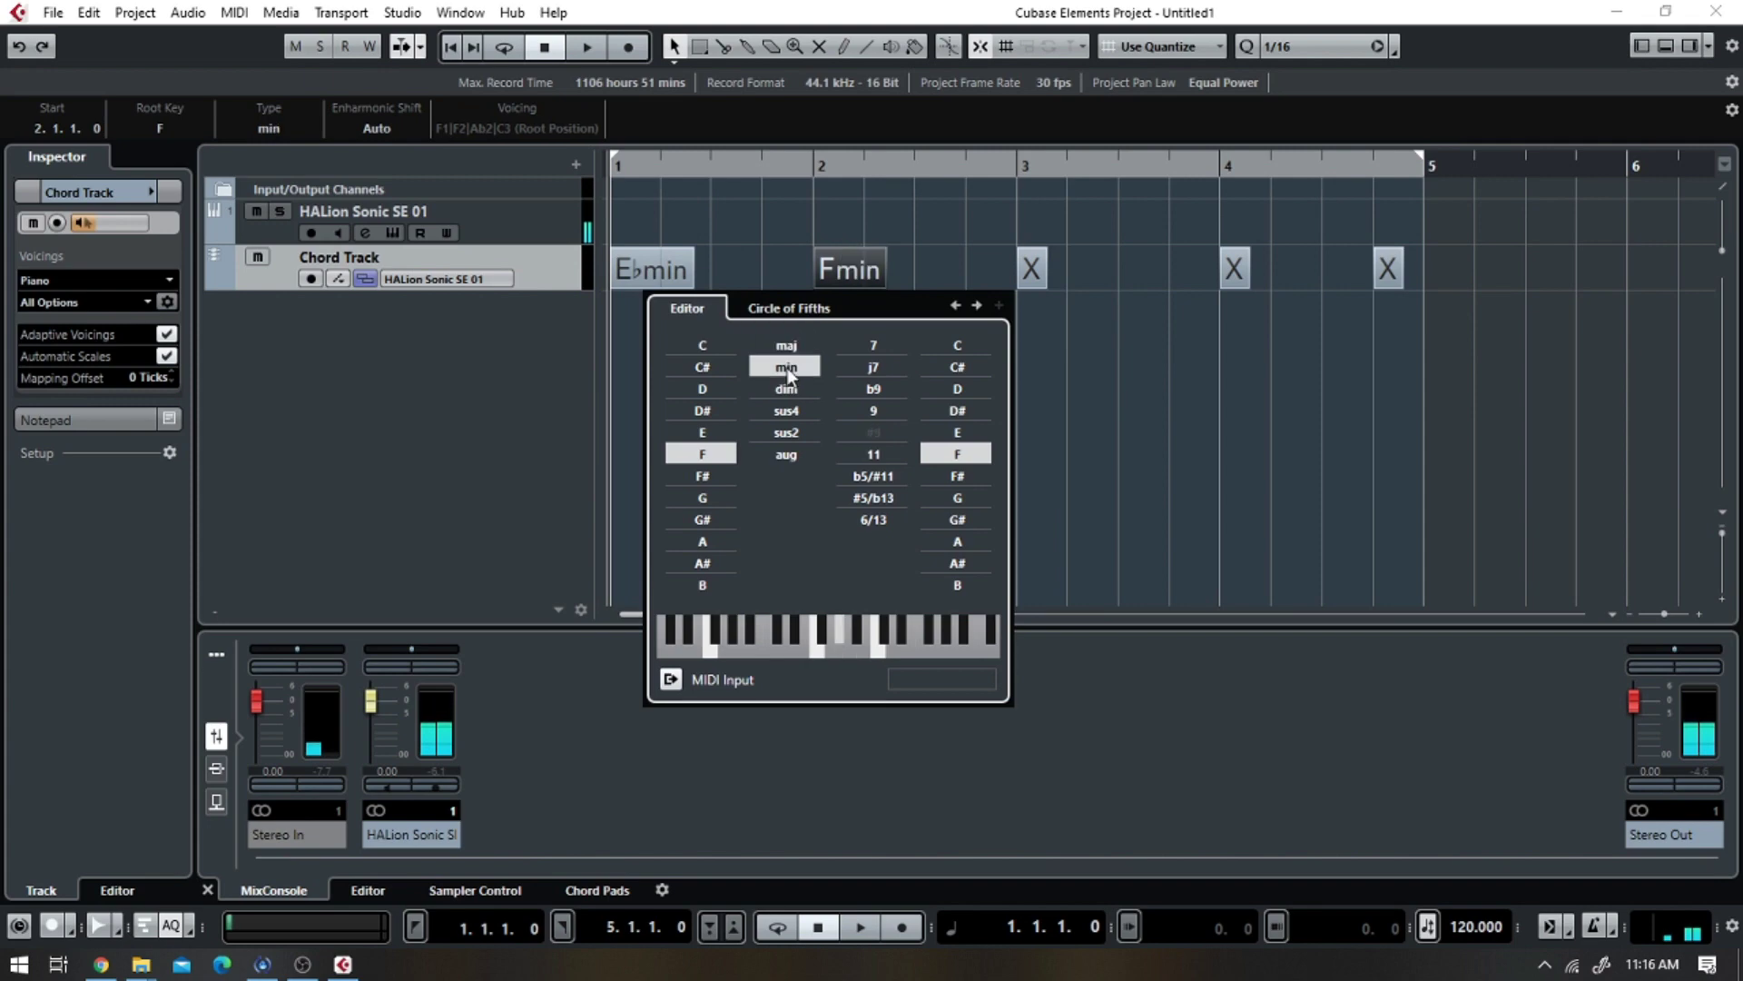
{"action": "left_click", "coordinate": [585, 44]}
{"action": "left_click", "coordinate": [585, 51]}
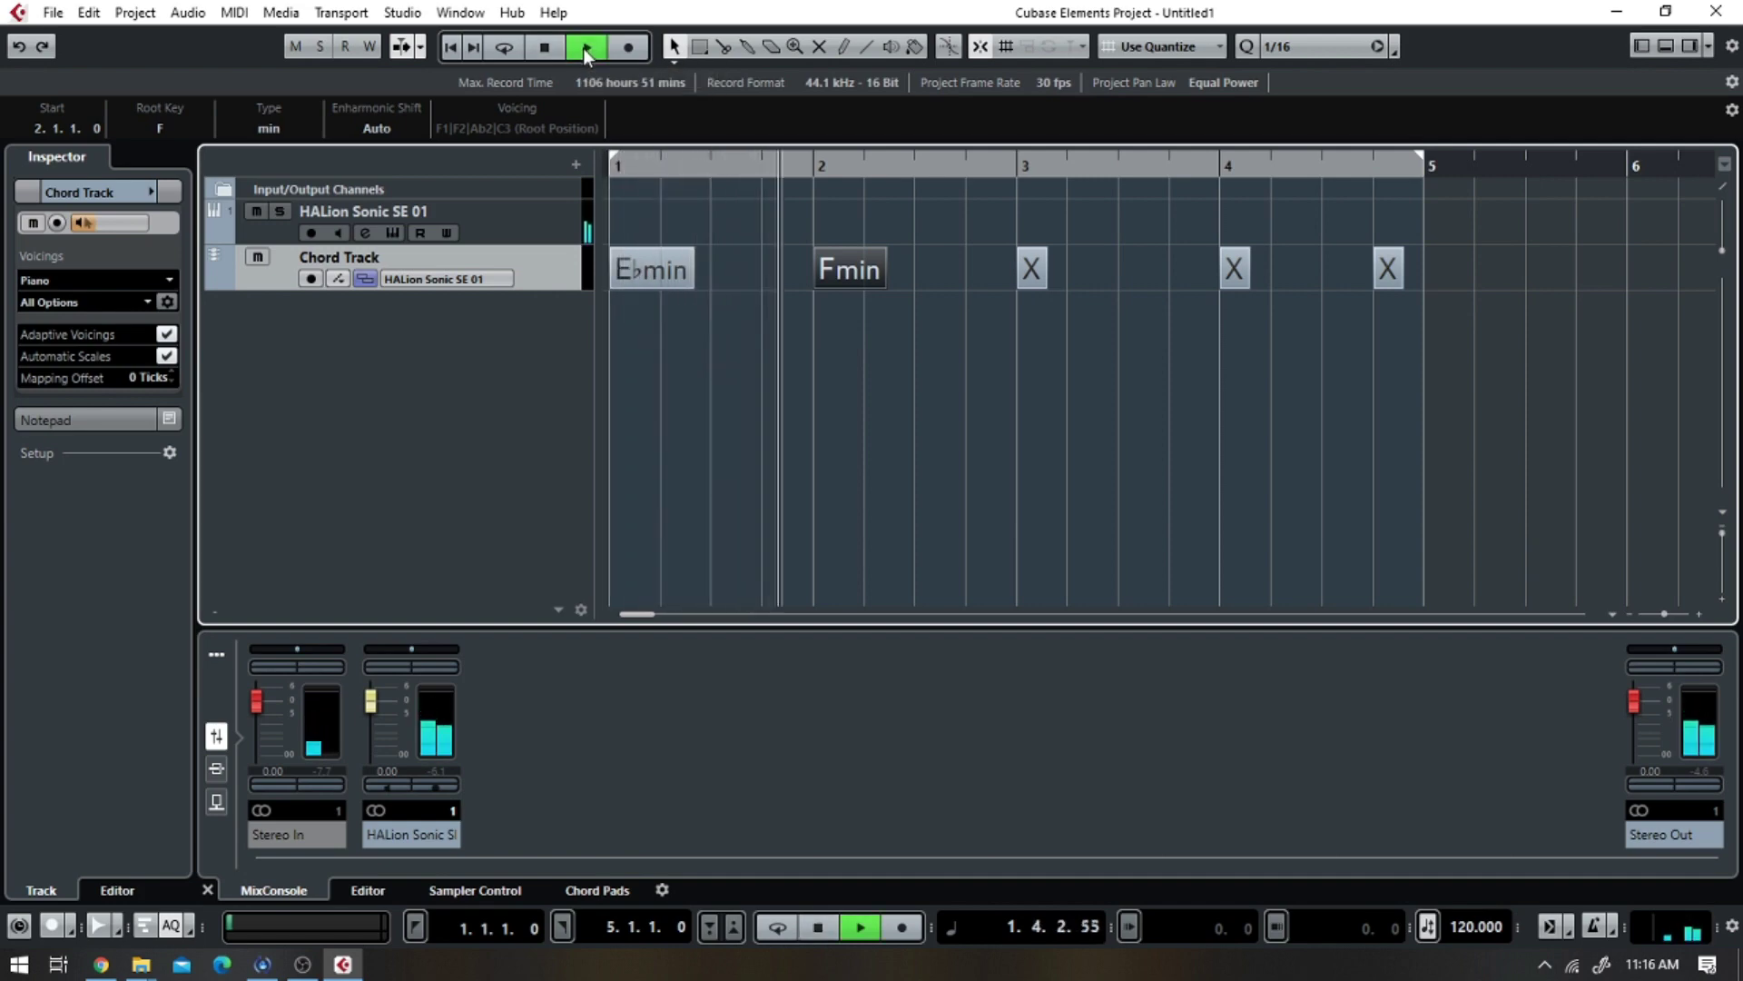
{"action": "left_click", "coordinate": [545, 47]}
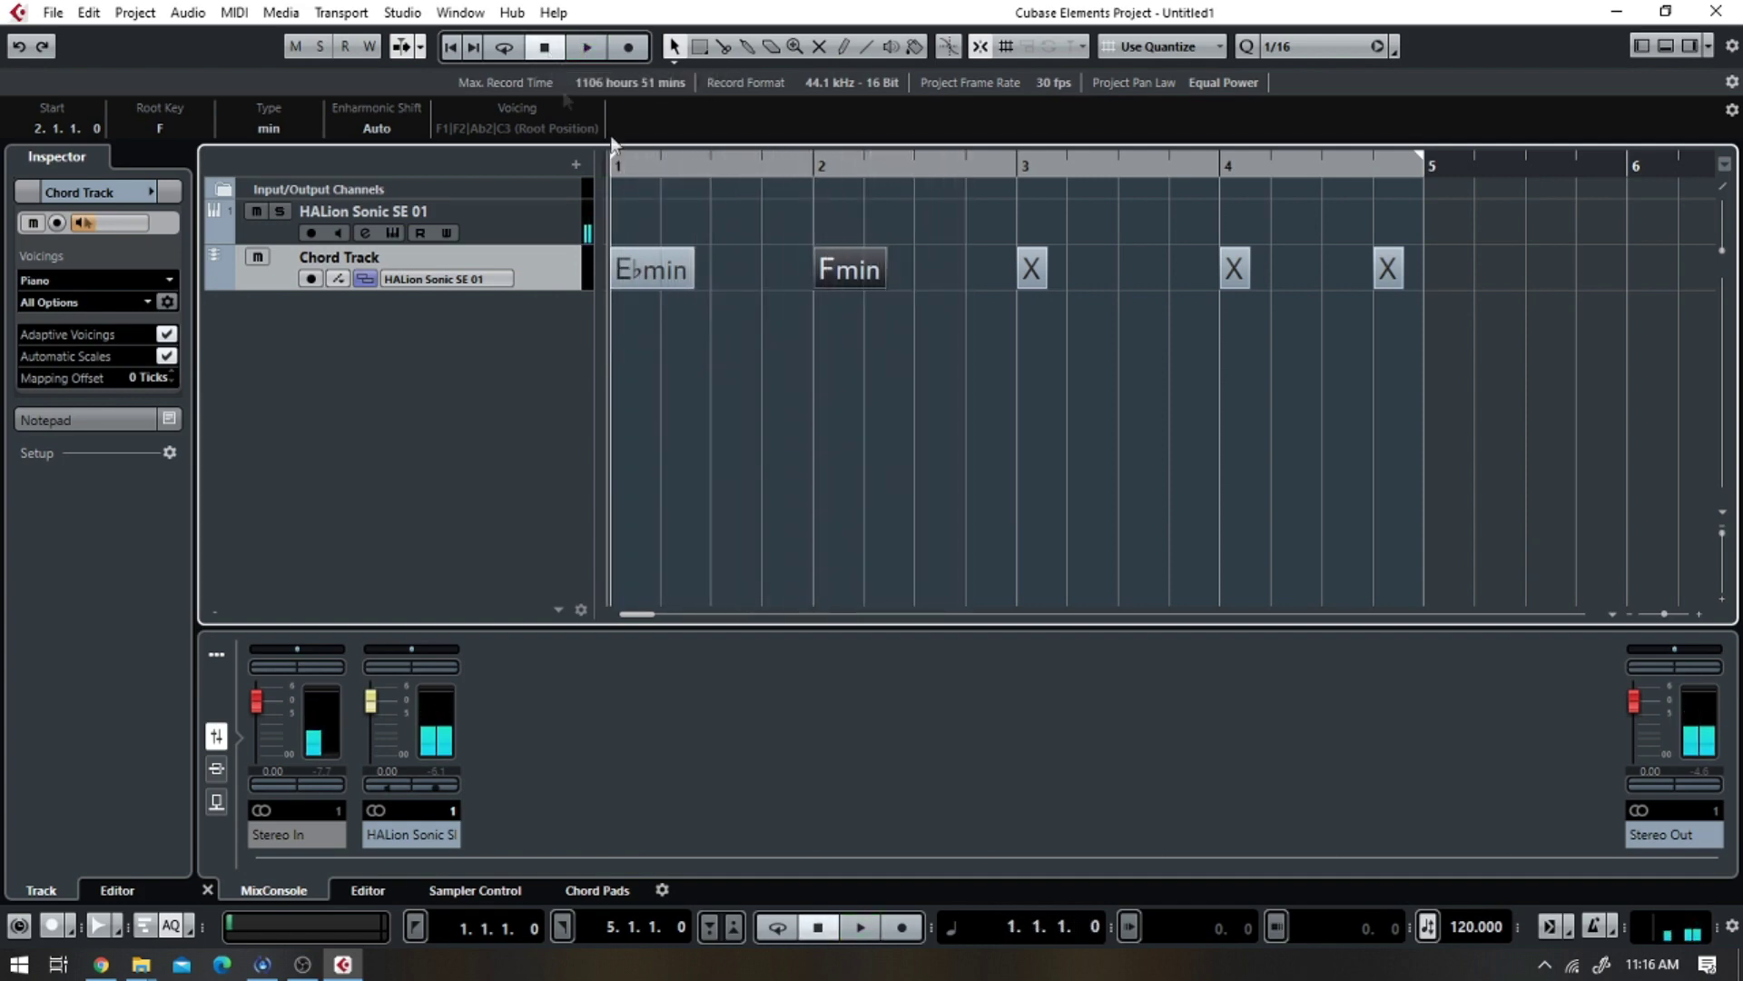
- Define the chord event at bar 3 as C minor after trying E minor and G minor, and play the progression back
{"action": "double_click", "coordinate": [1030, 269]}
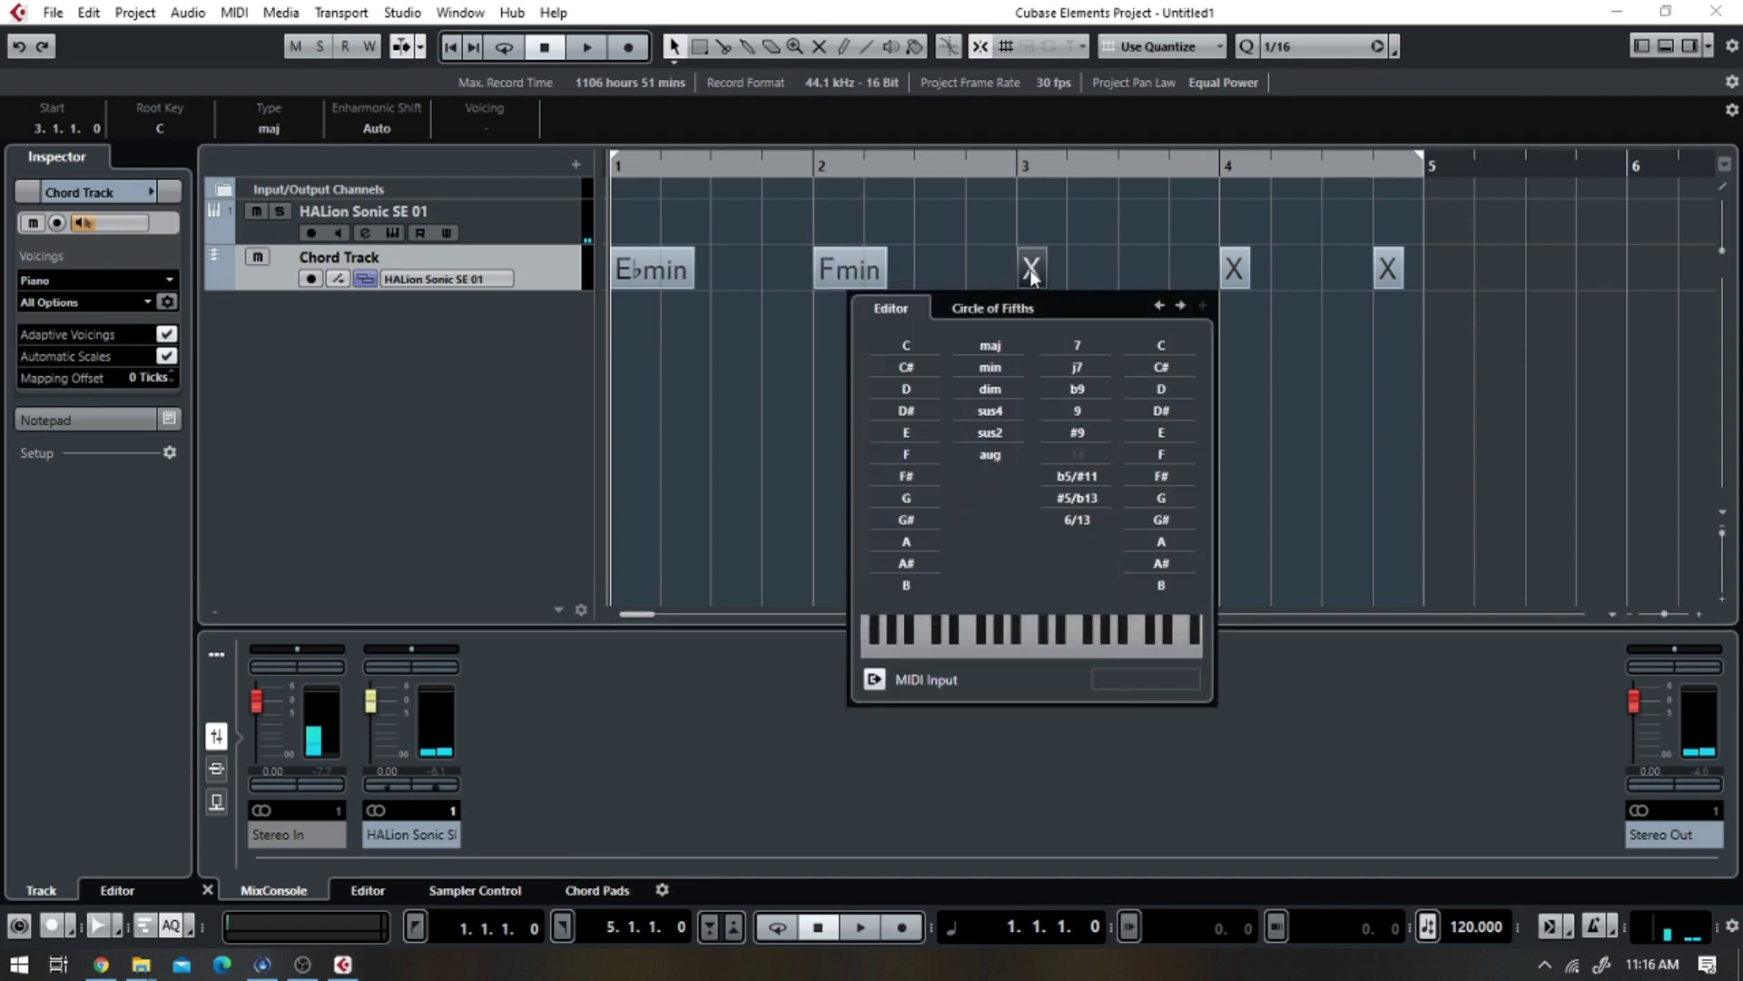
{"action": "left_click", "coordinate": [914, 438]}
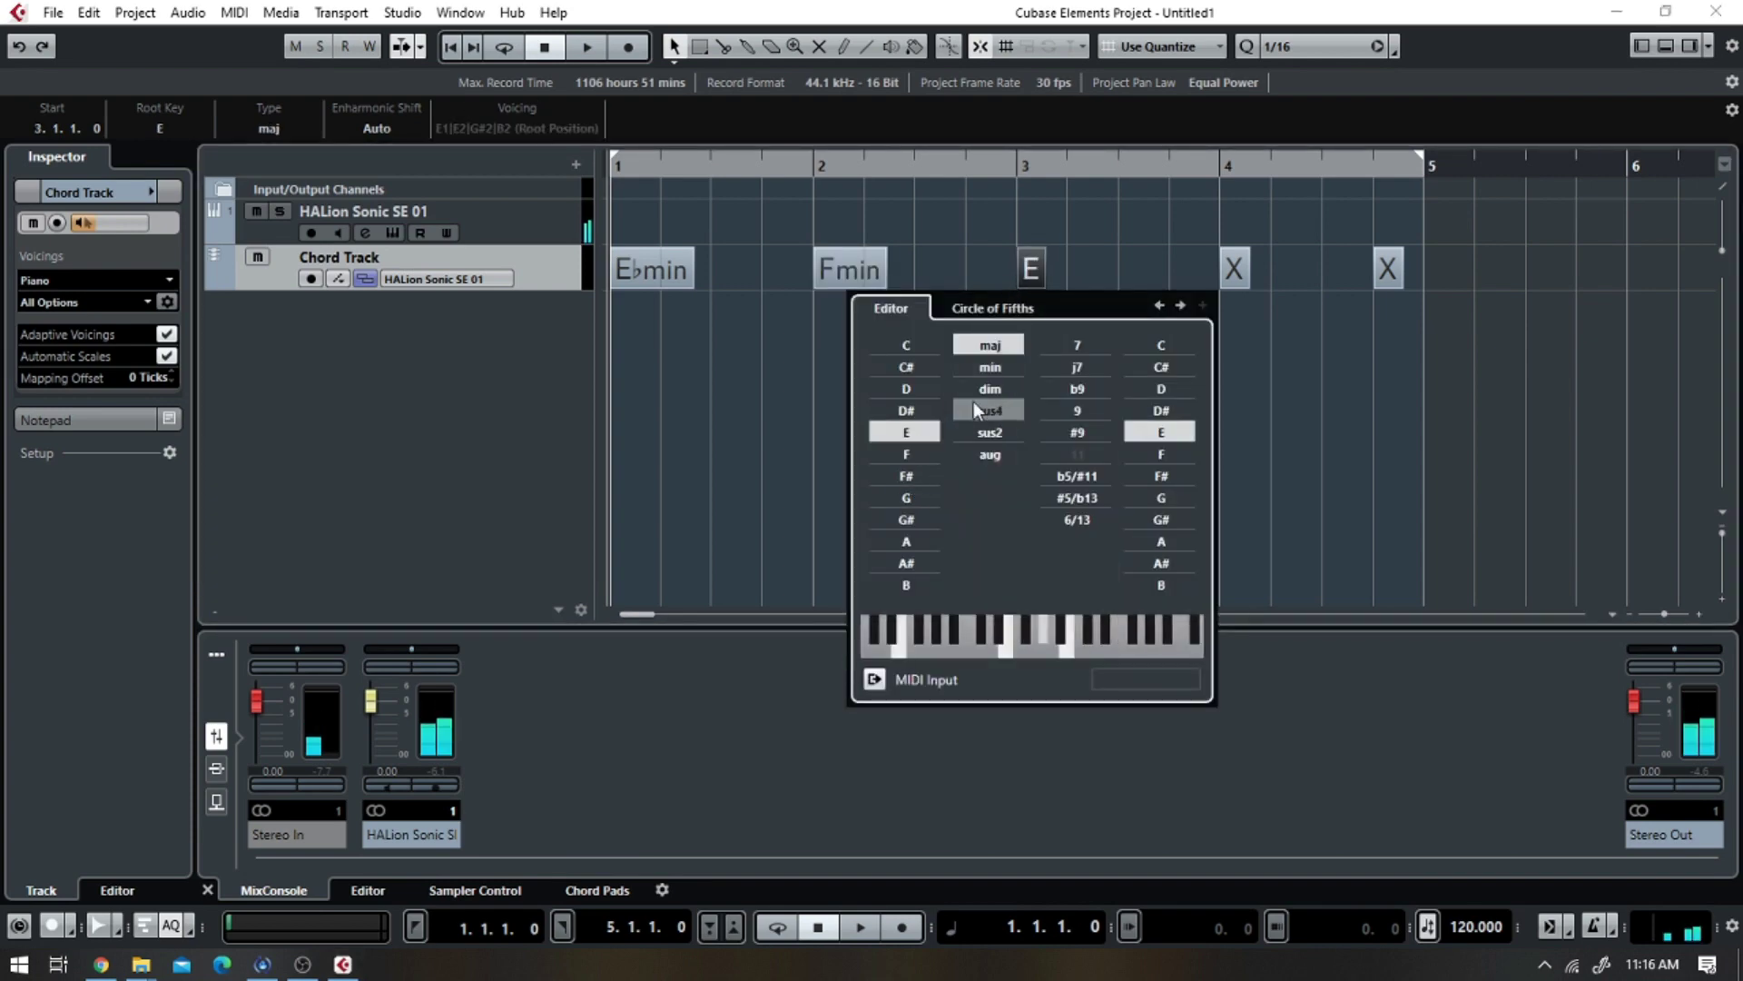
{"action": "left_click", "coordinate": [988, 368]}
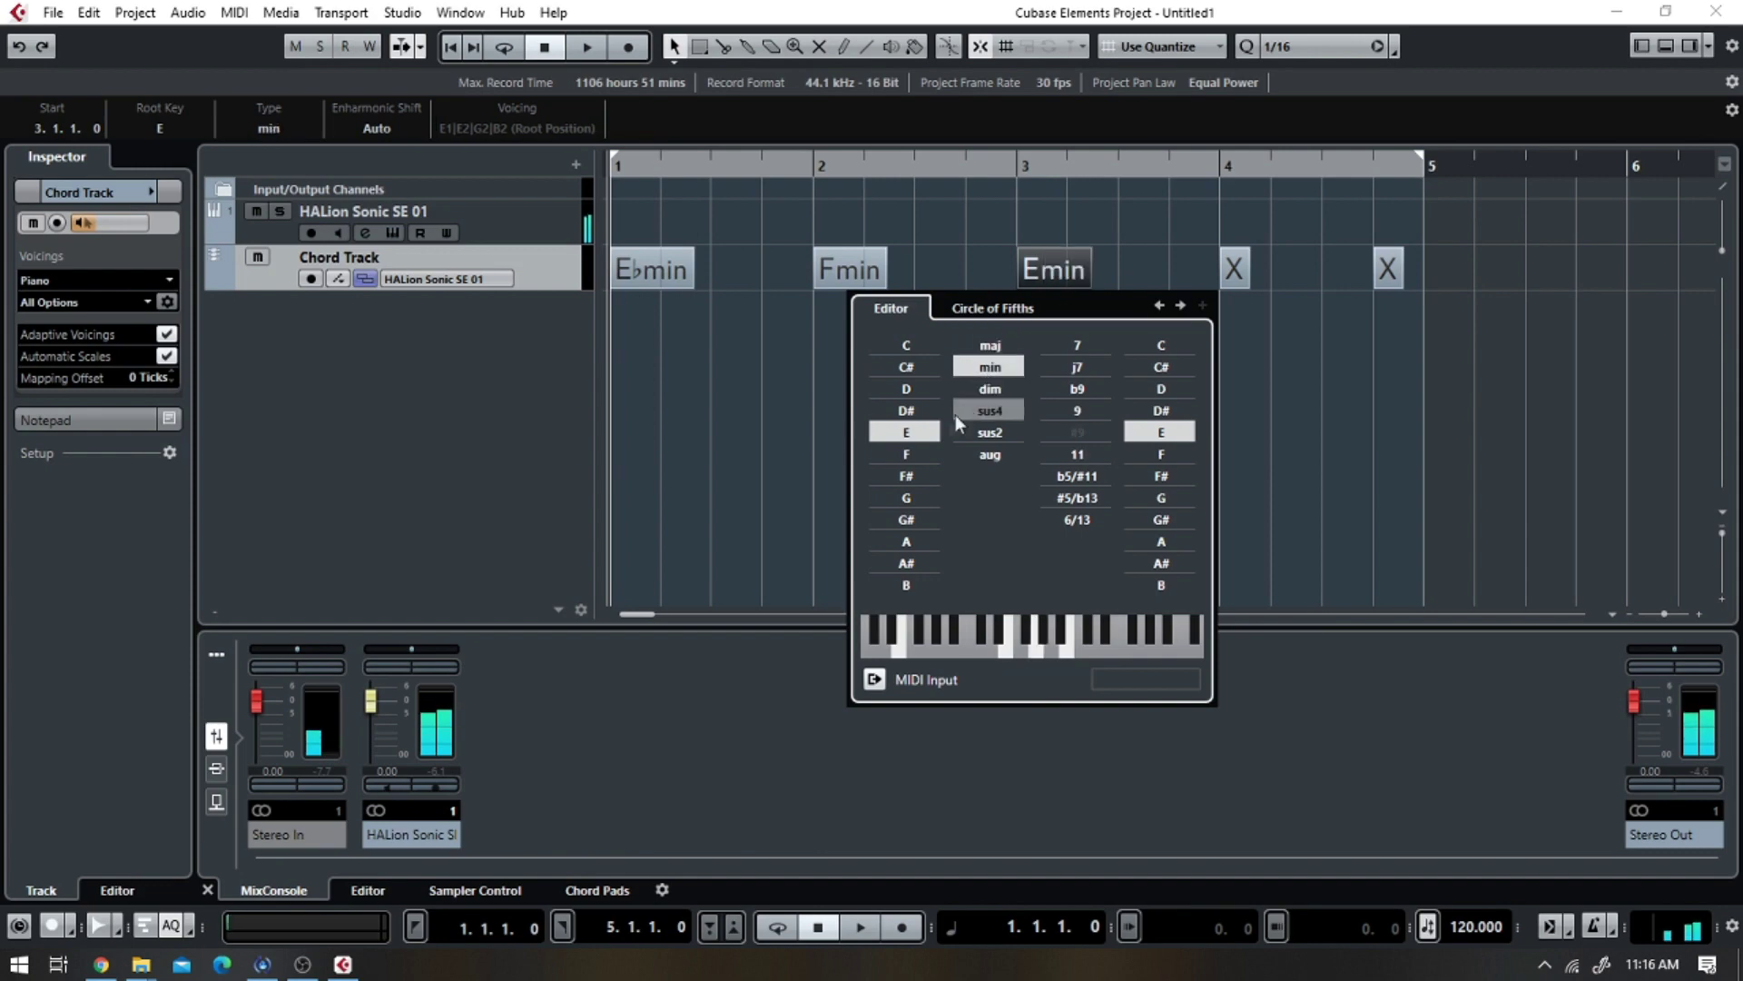
{"action": "left_click", "coordinate": [908, 479]}
{"action": "left_click", "coordinate": [908, 498]}
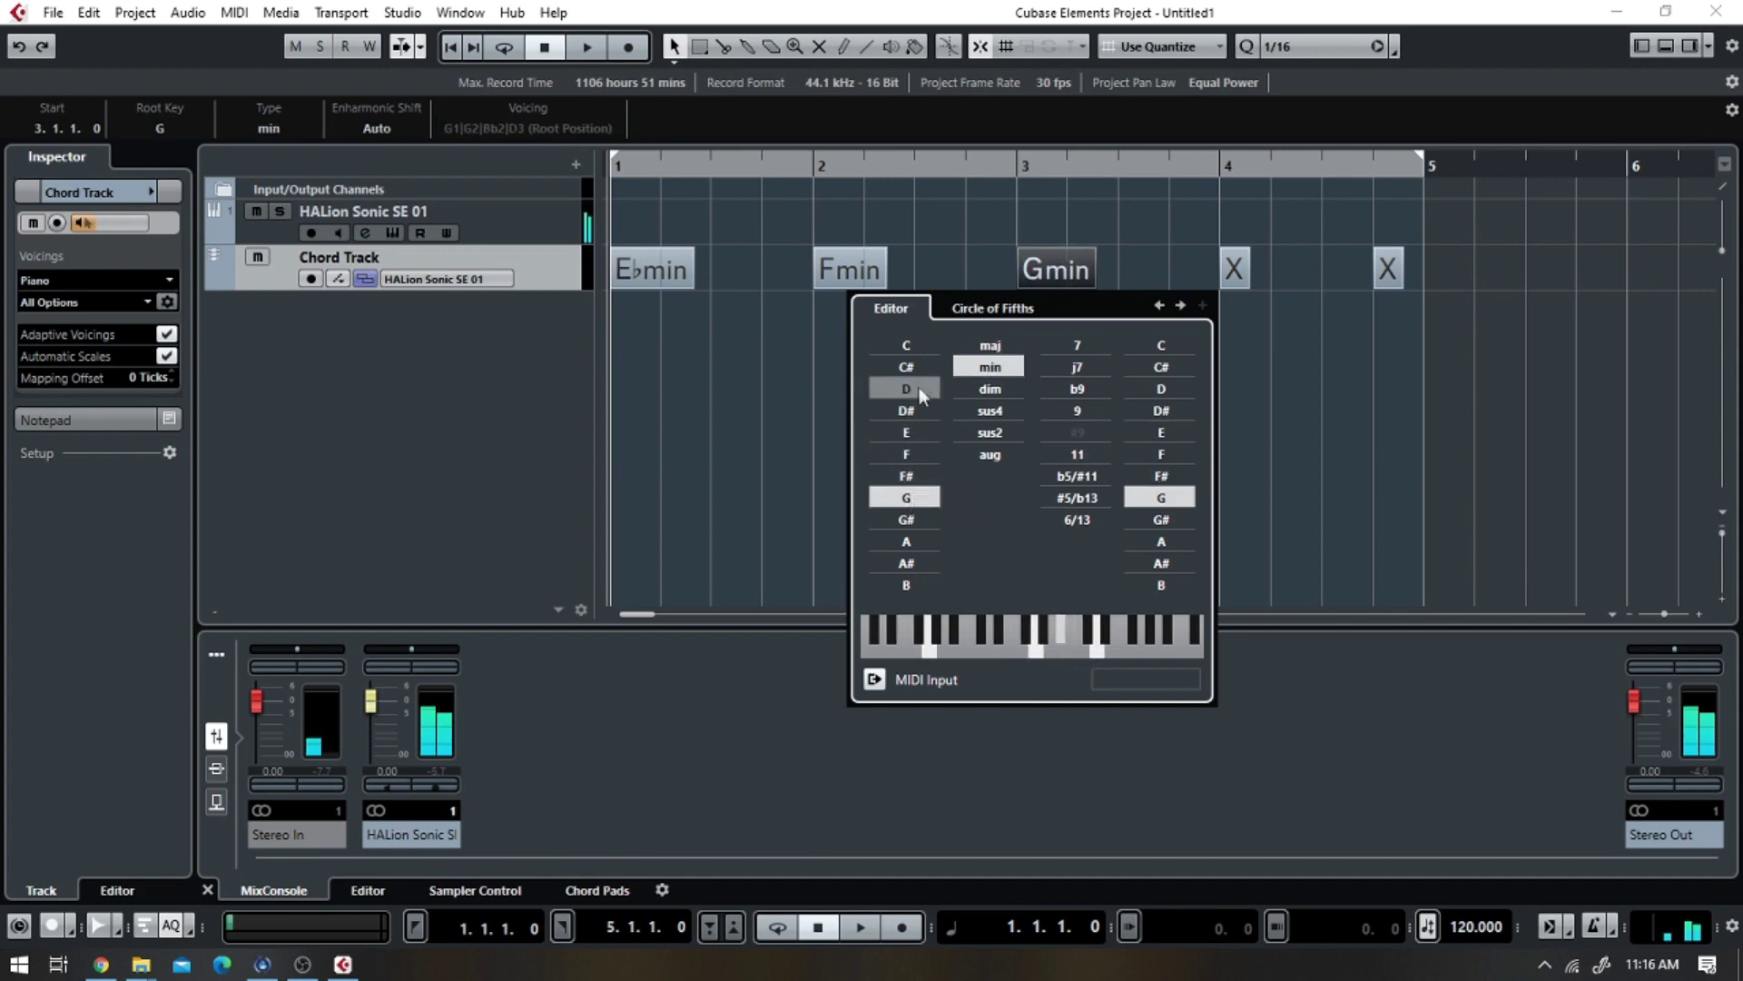
{"action": "left_click", "coordinate": [908, 346]}
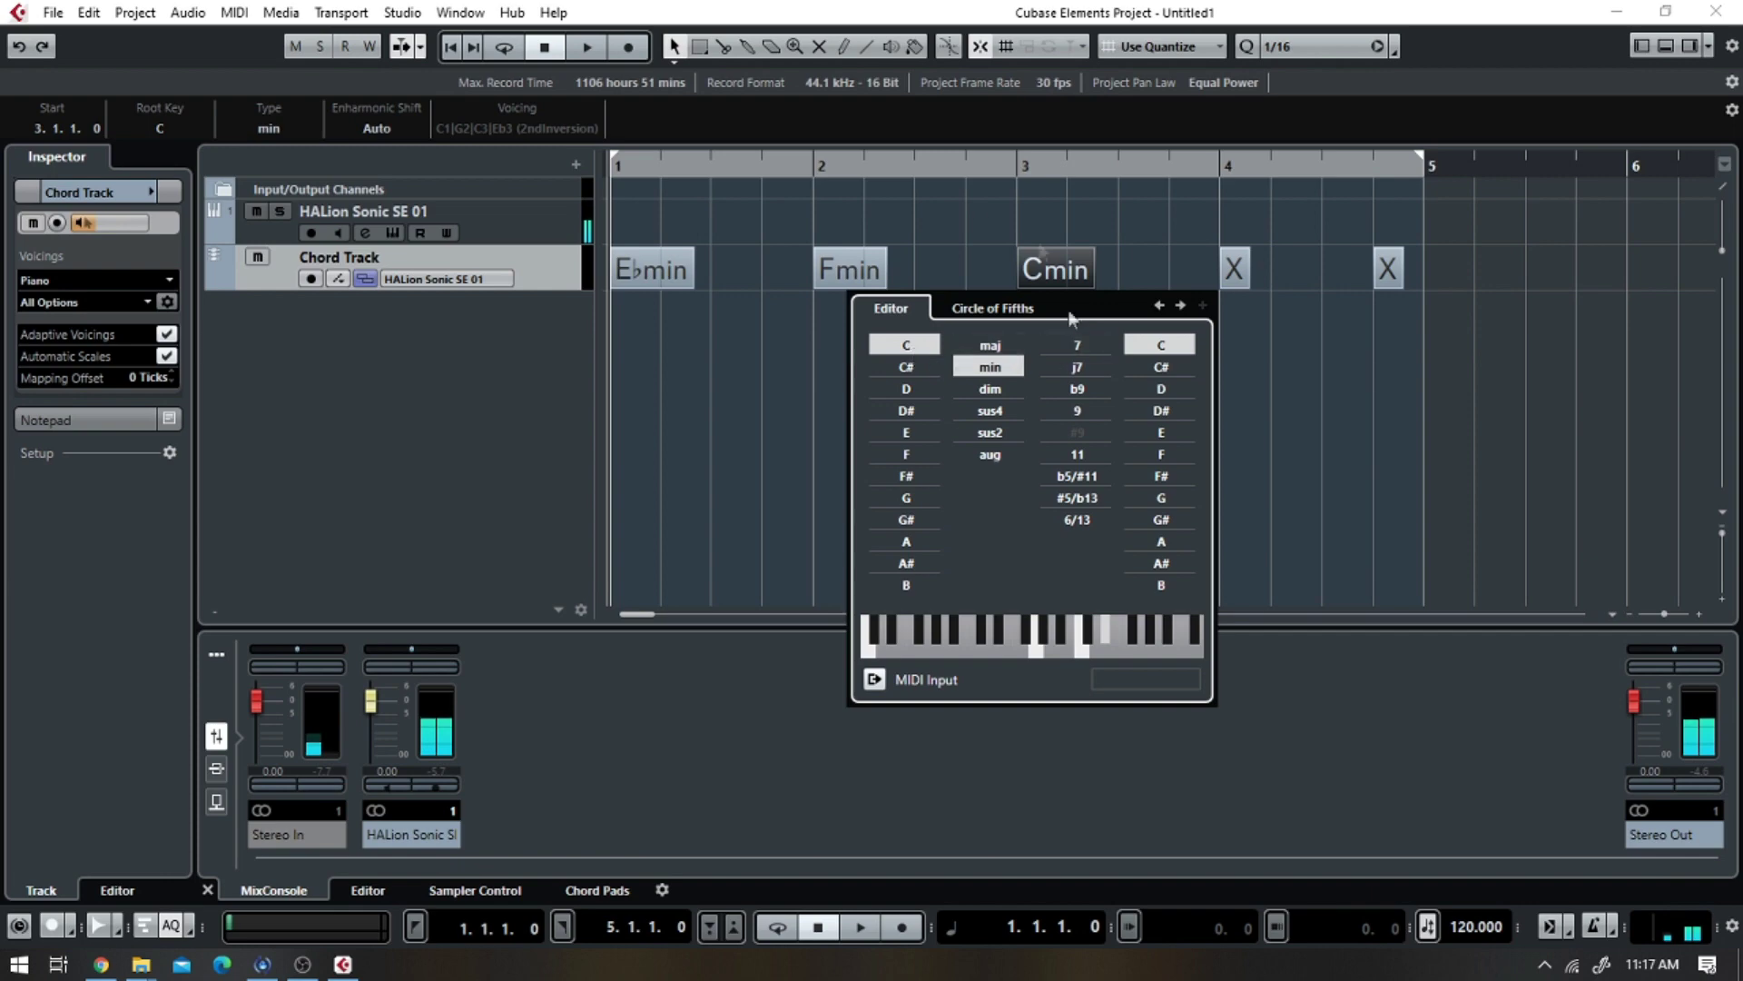
{"action": "left_click", "coordinate": [580, 53]}
{"action": "left_click", "coordinate": [580, 53]}
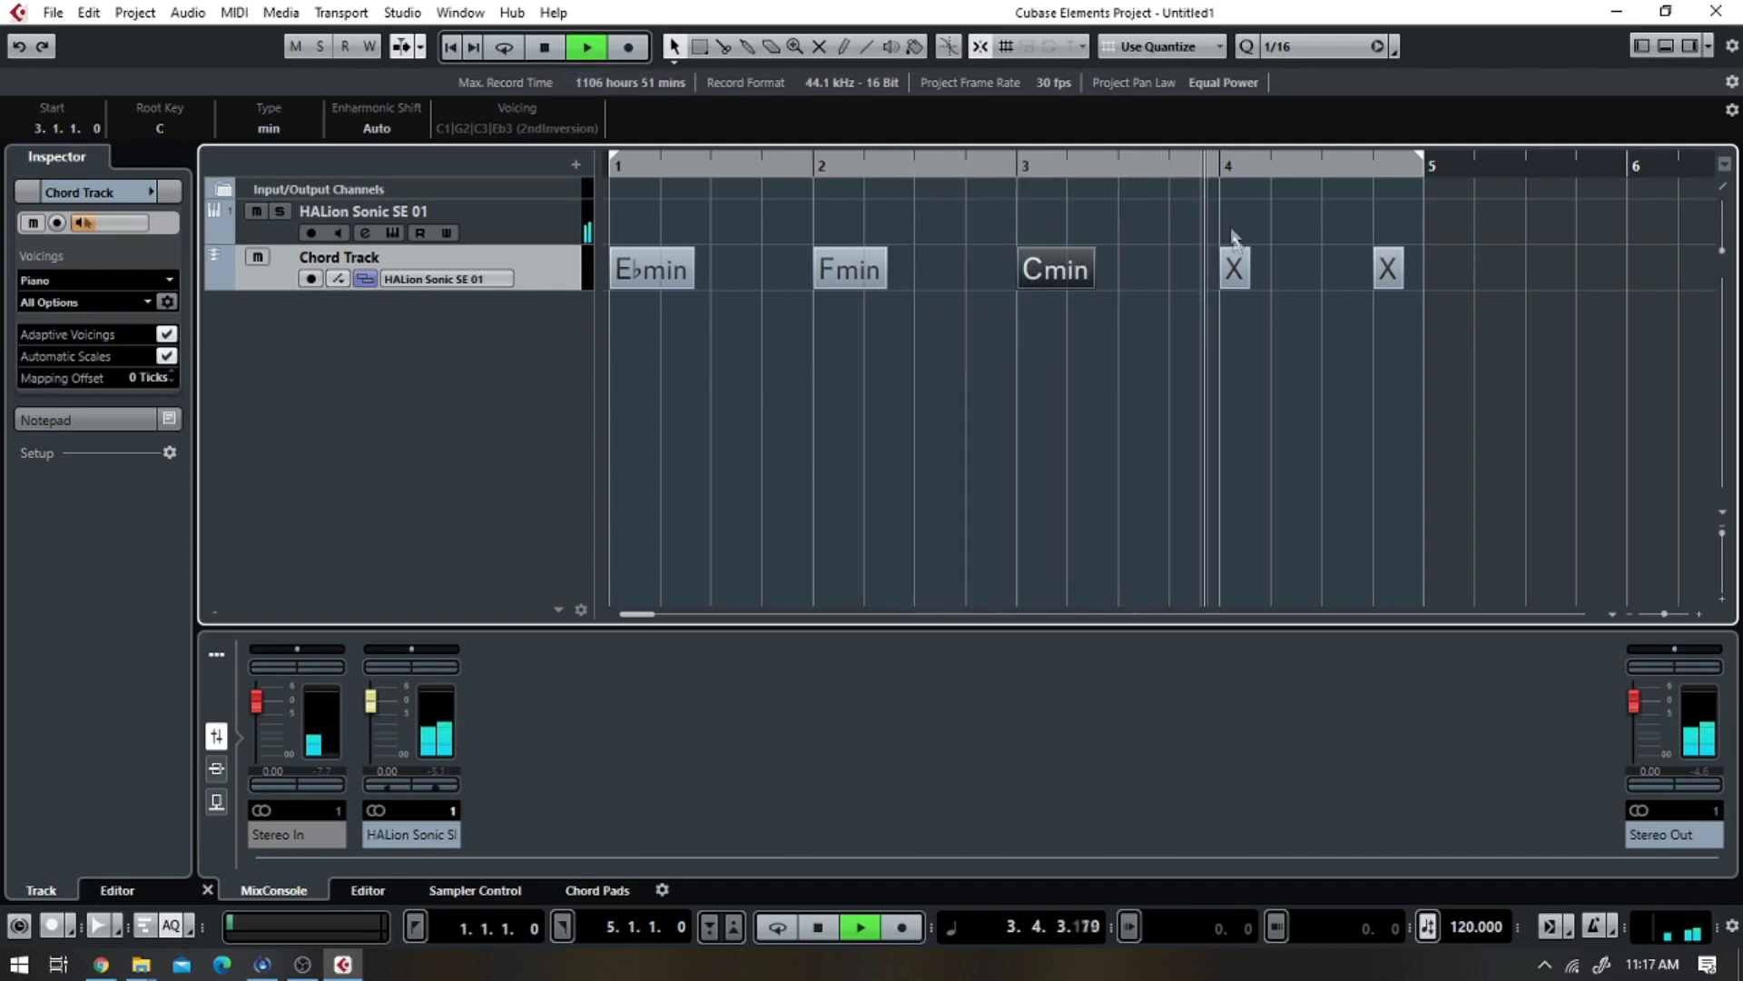
{"action": "key", "text": "space"}
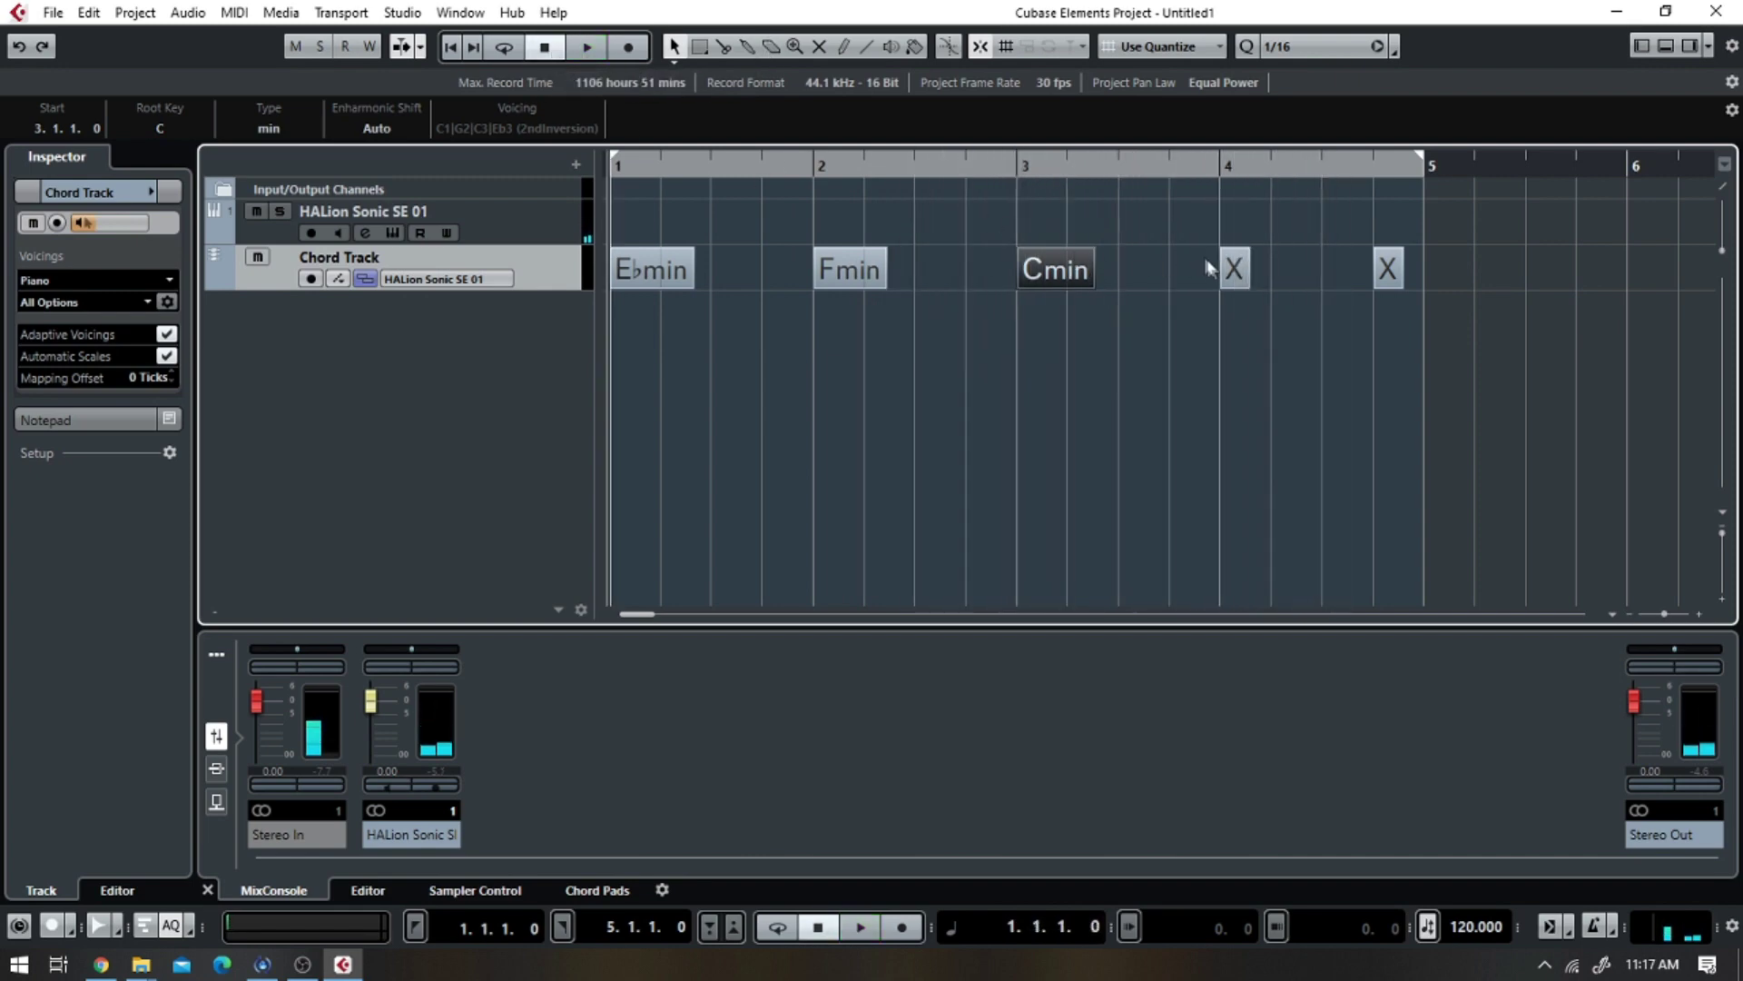
- Define the chord event at bar 4 as D diminished and play the progression from bar 1
{"action": "double_click", "coordinate": [1233, 271]}
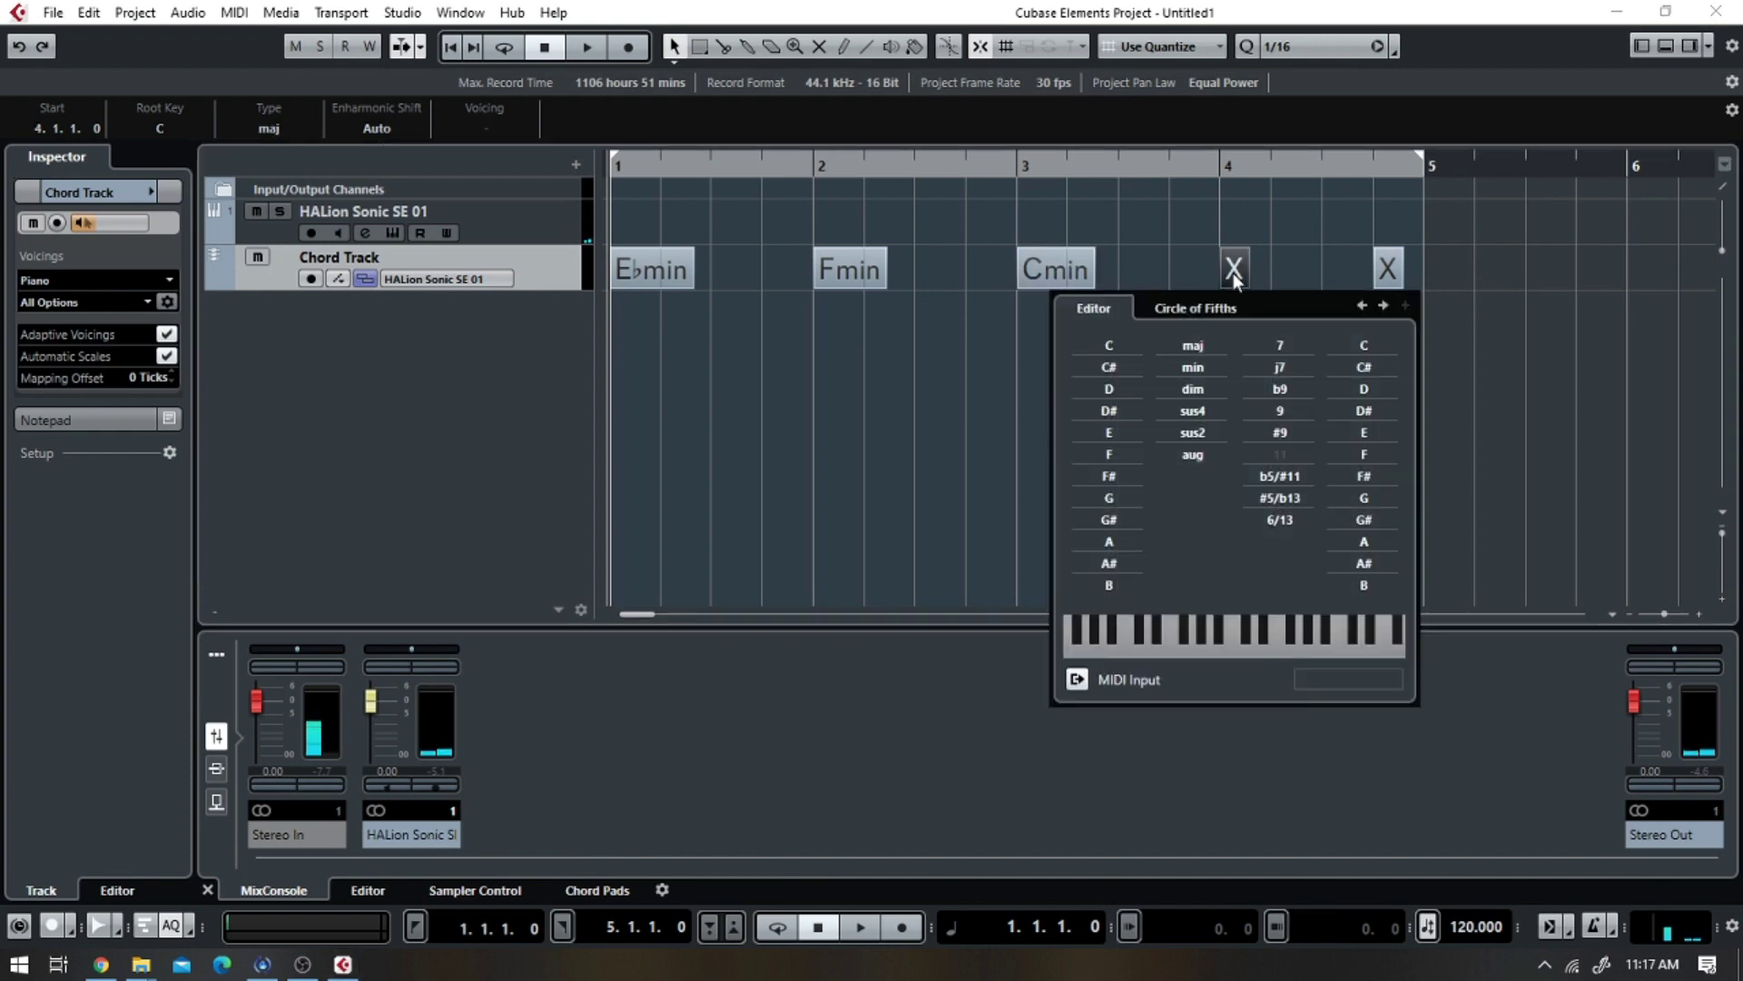
{"action": "left_click", "coordinate": [1117, 349]}
{"action": "left_click", "coordinate": [1175, 366]}
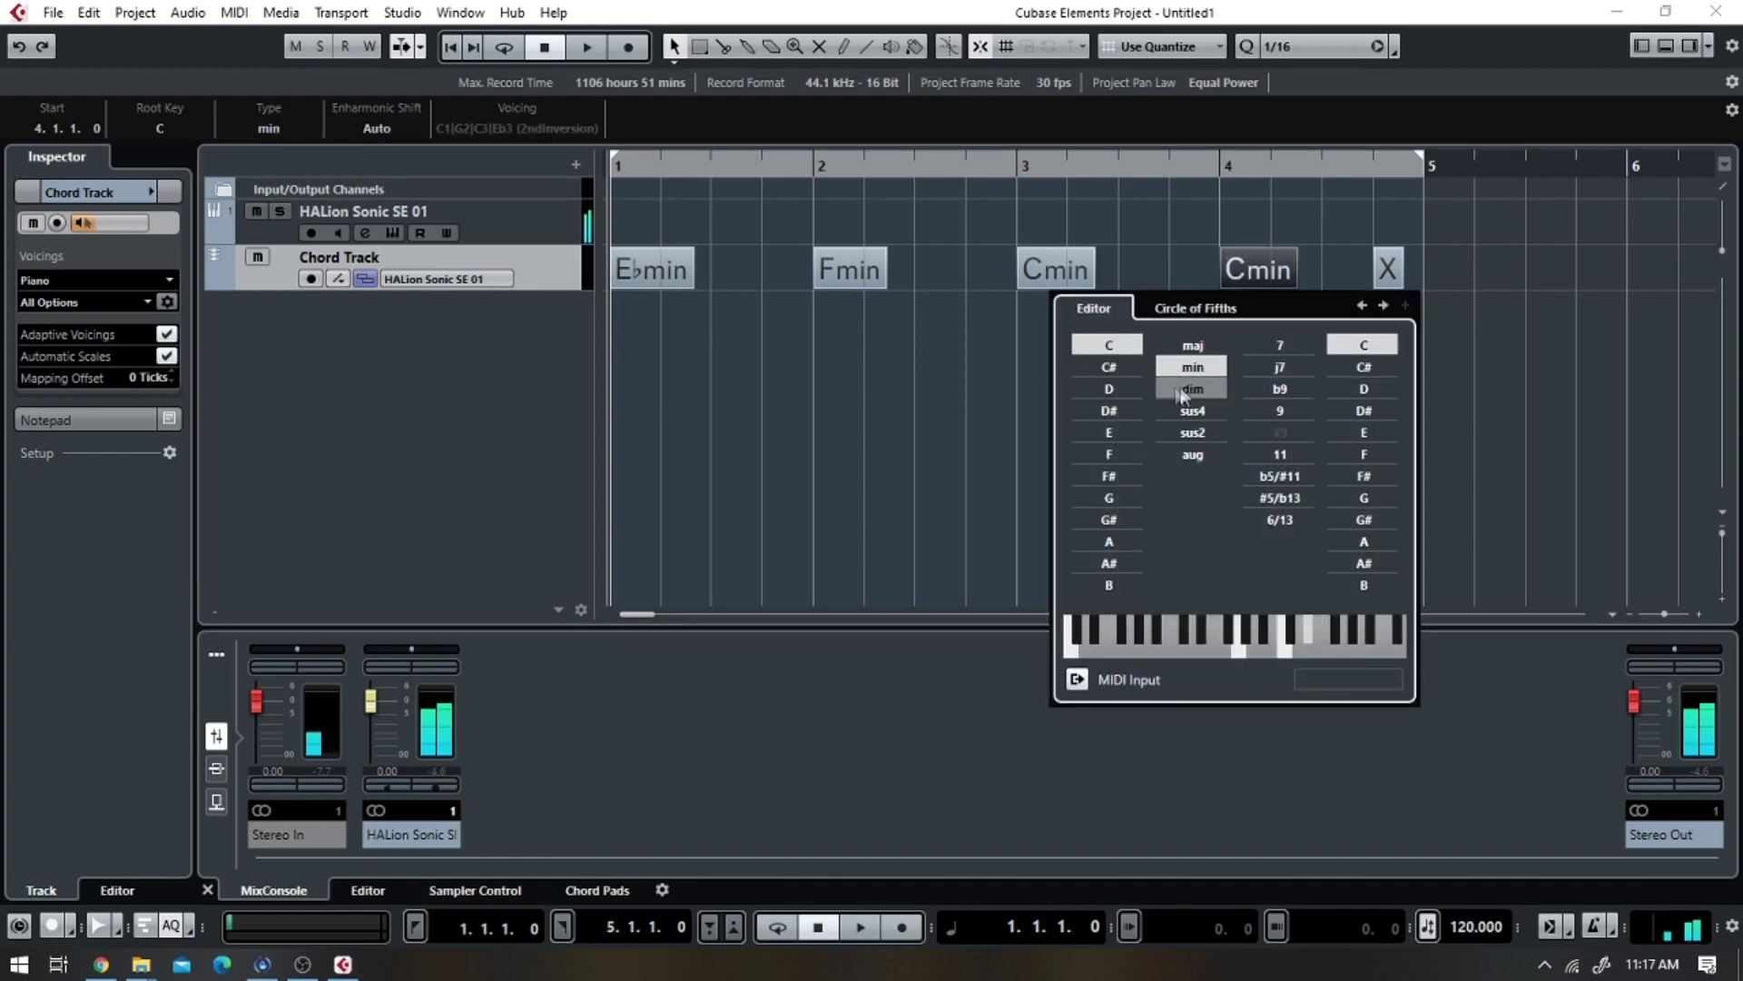
{"action": "left_click", "coordinate": [1194, 390]}
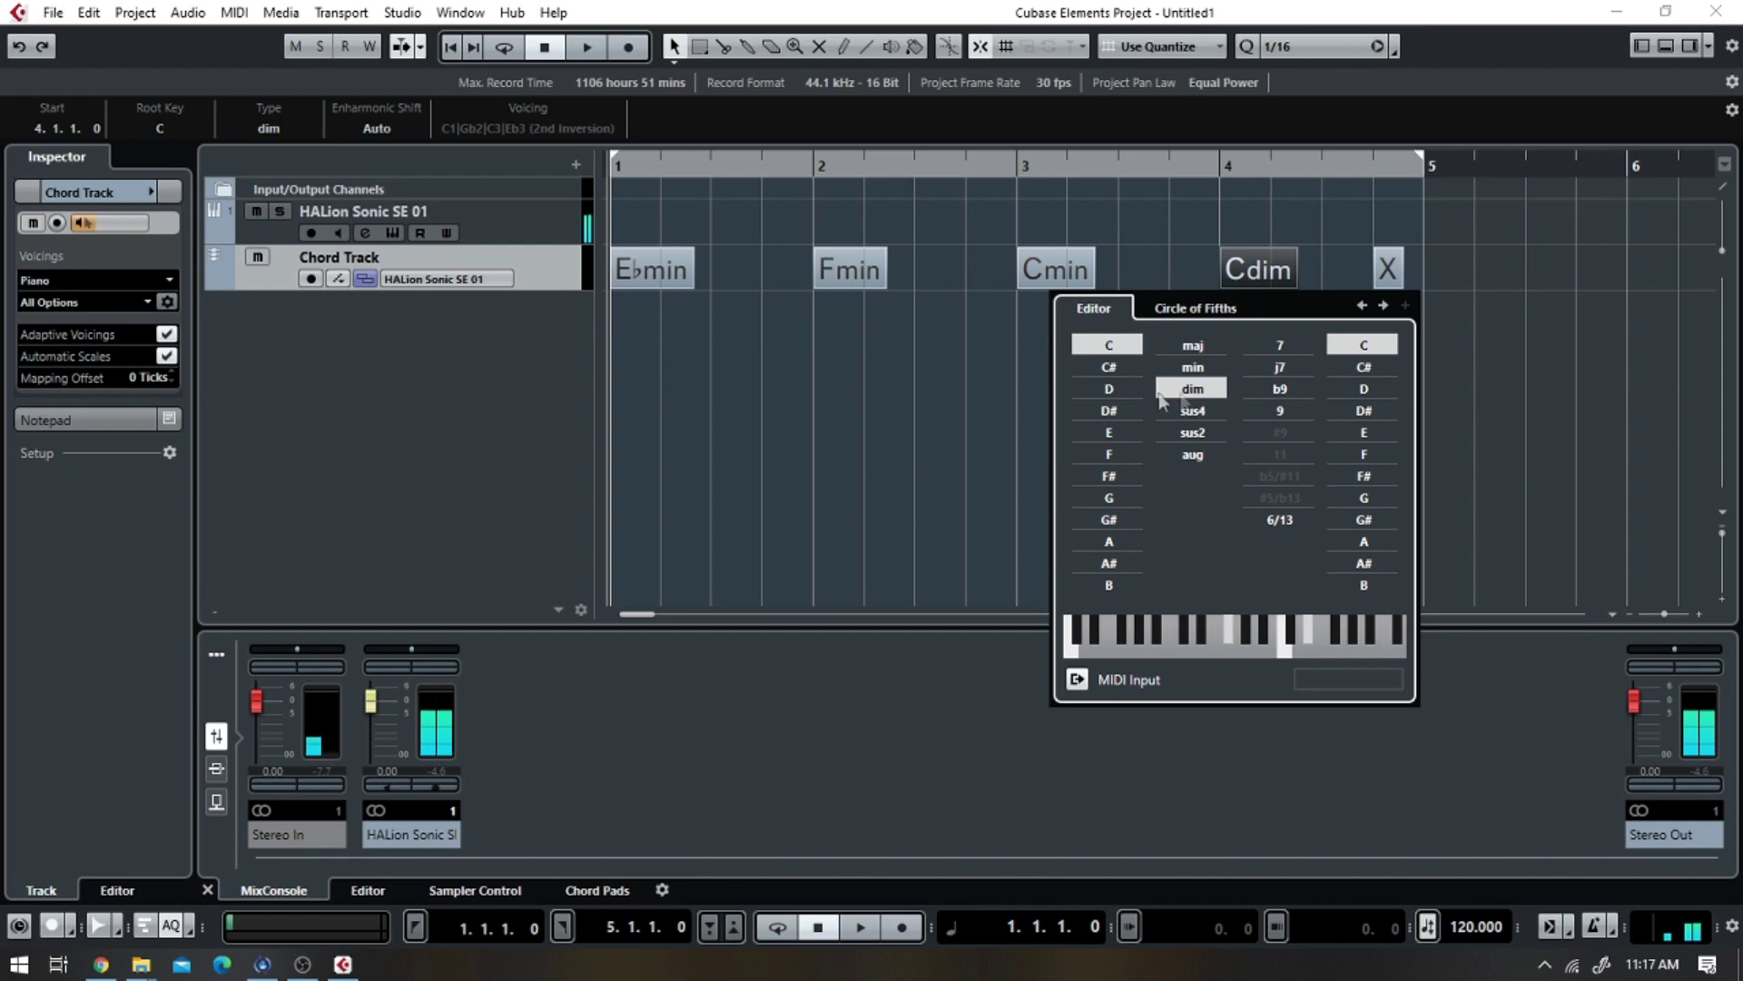
{"action": "left_click", "coordinate": [1126, 392]}
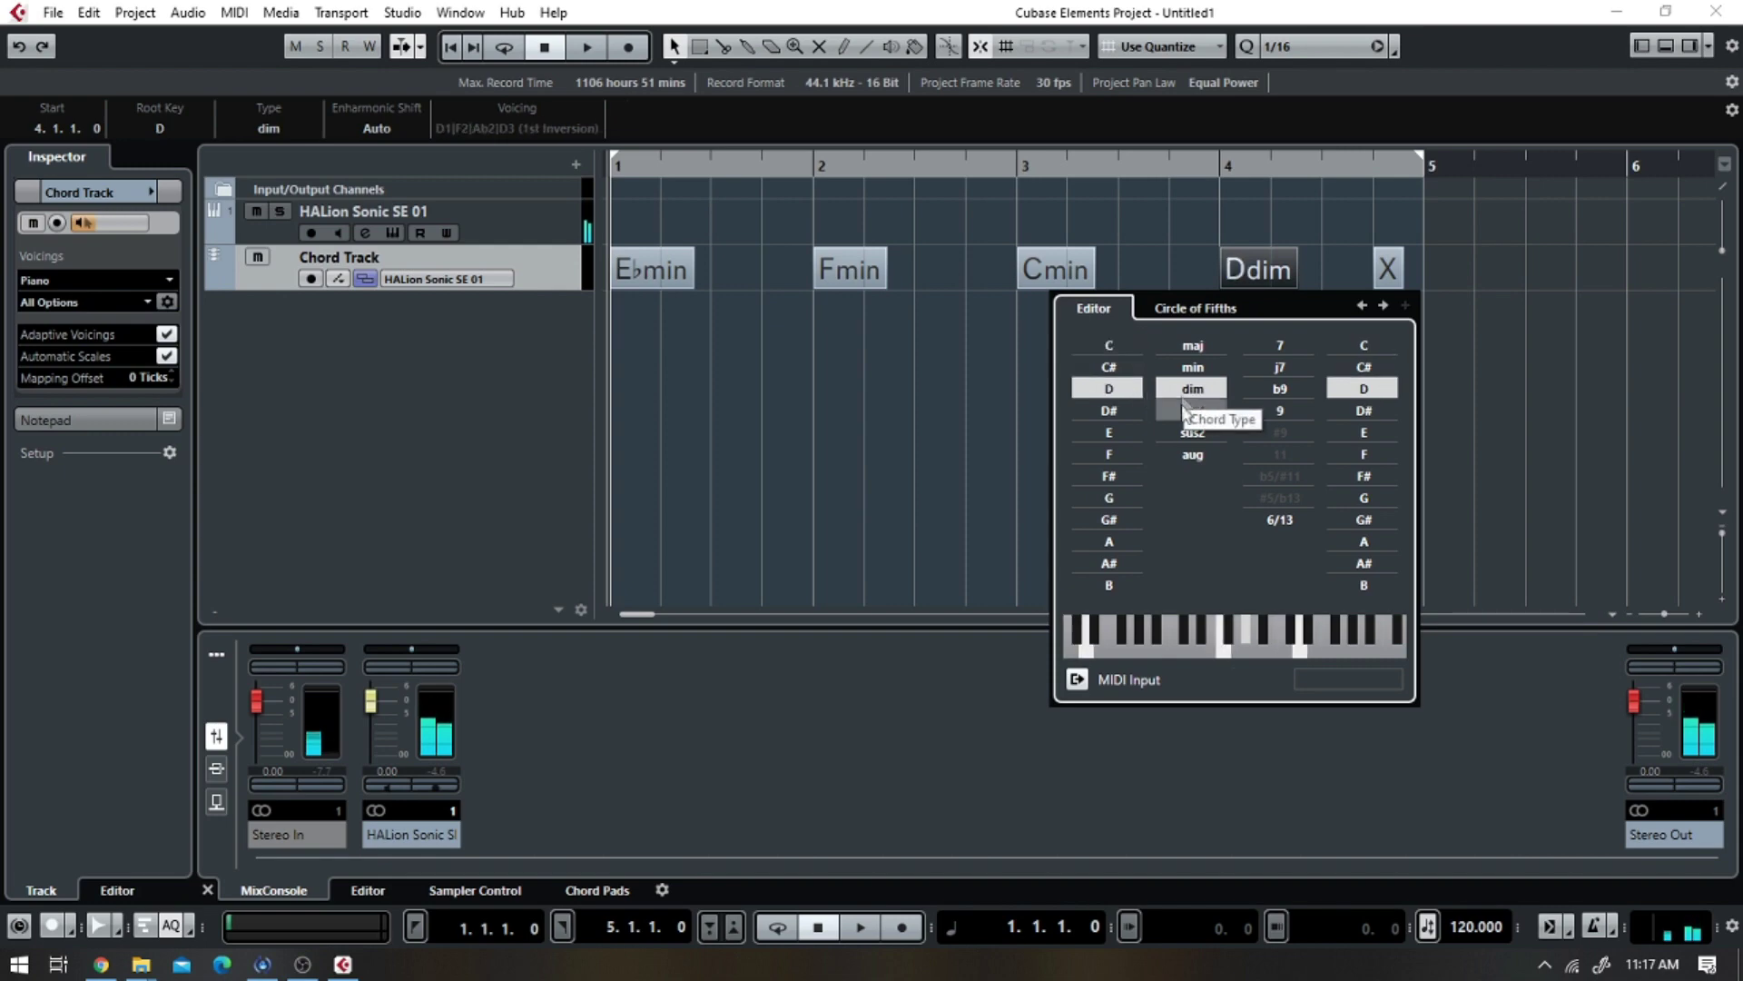
{"action": "left_click", "coordinate": [581, 51]}
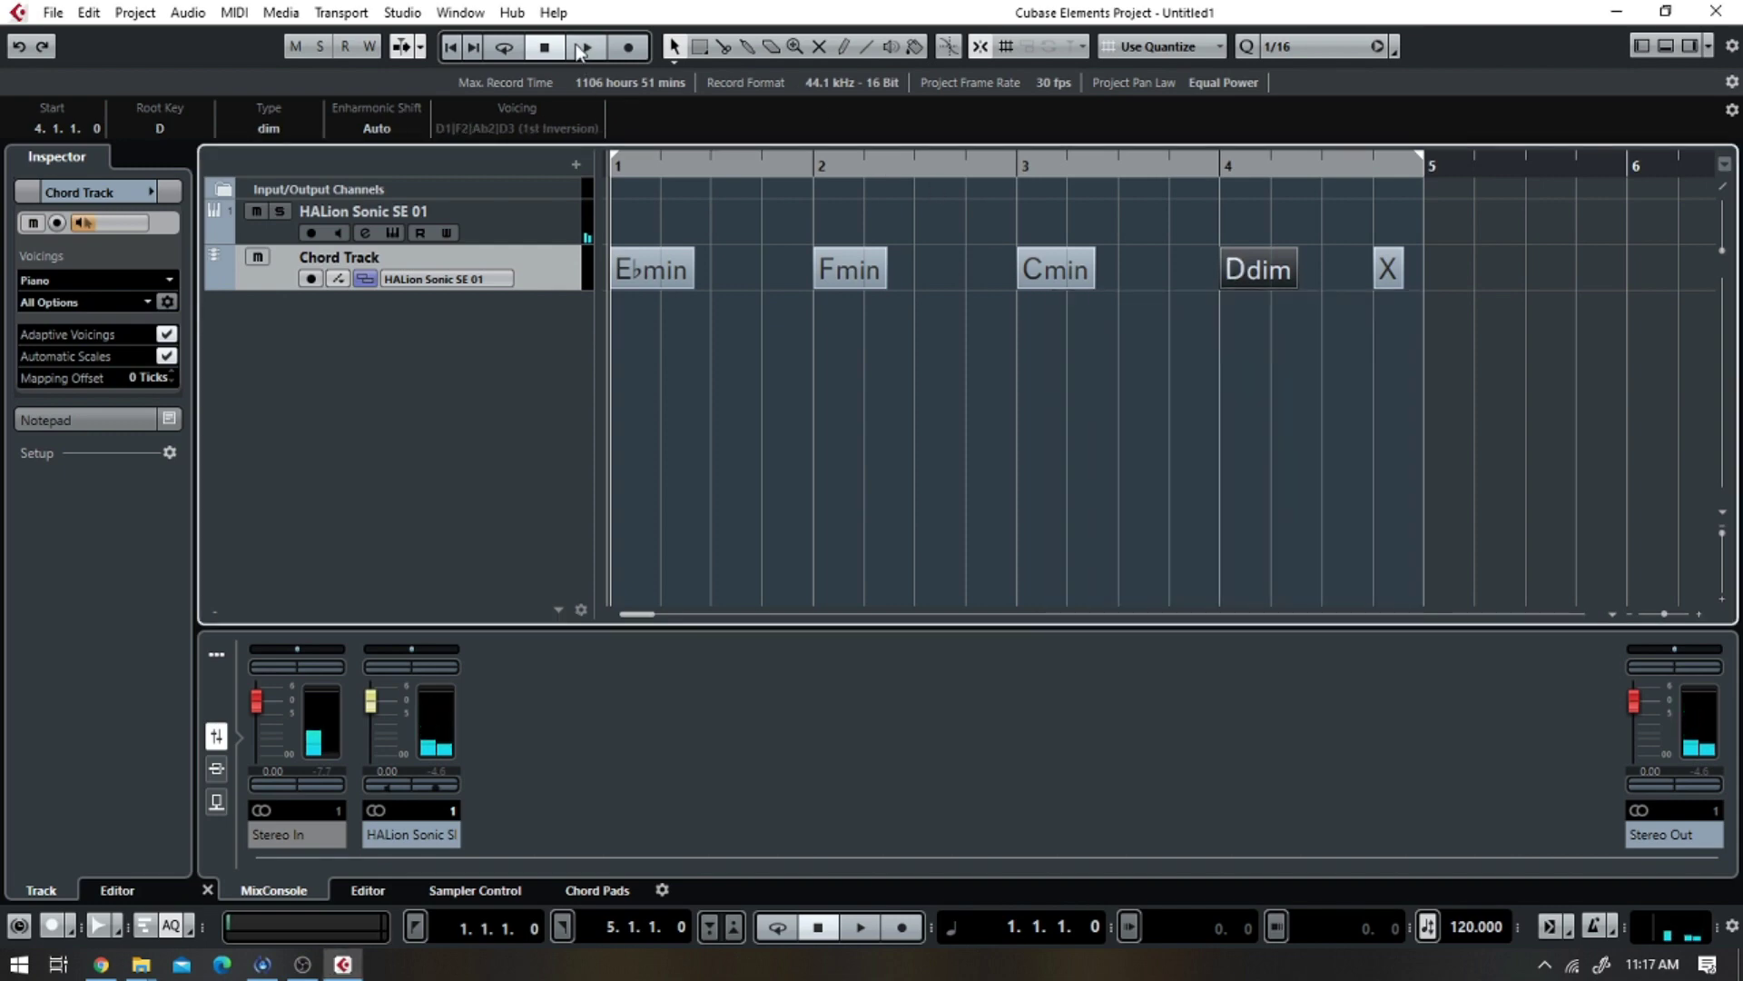
{"action": "left_click", "coordinate": [581, 50]}
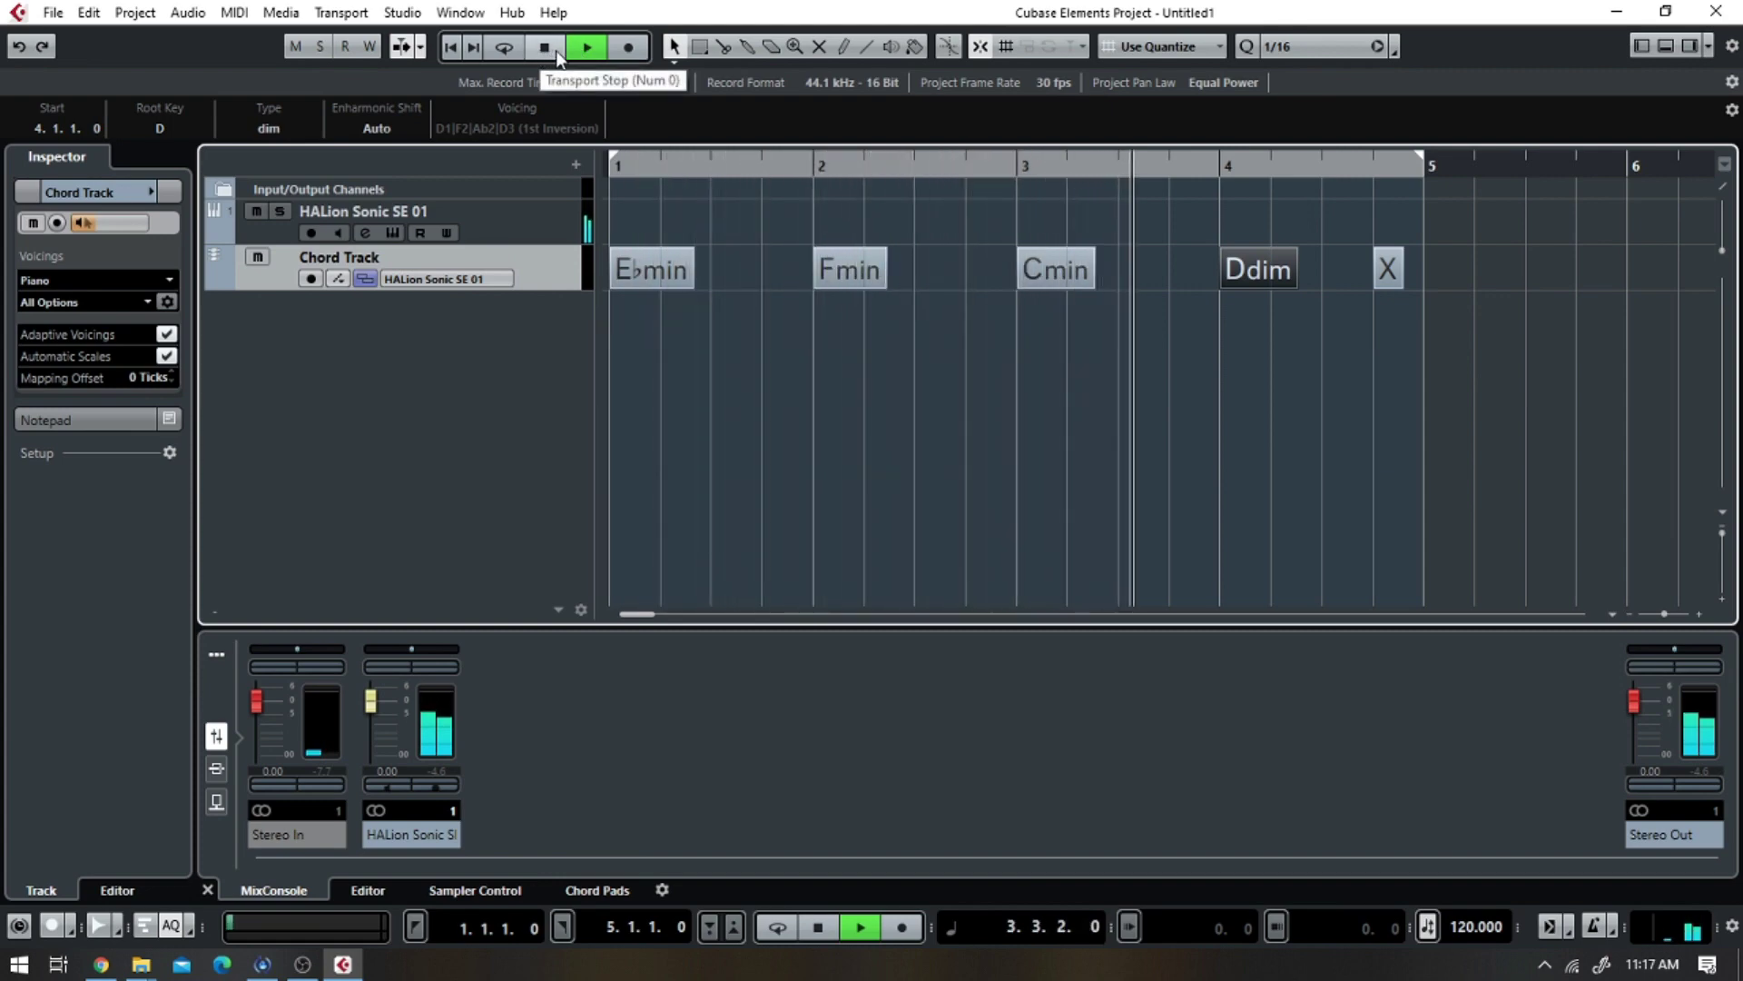
{"action": "left_click", "coordinate": [545, 47]}
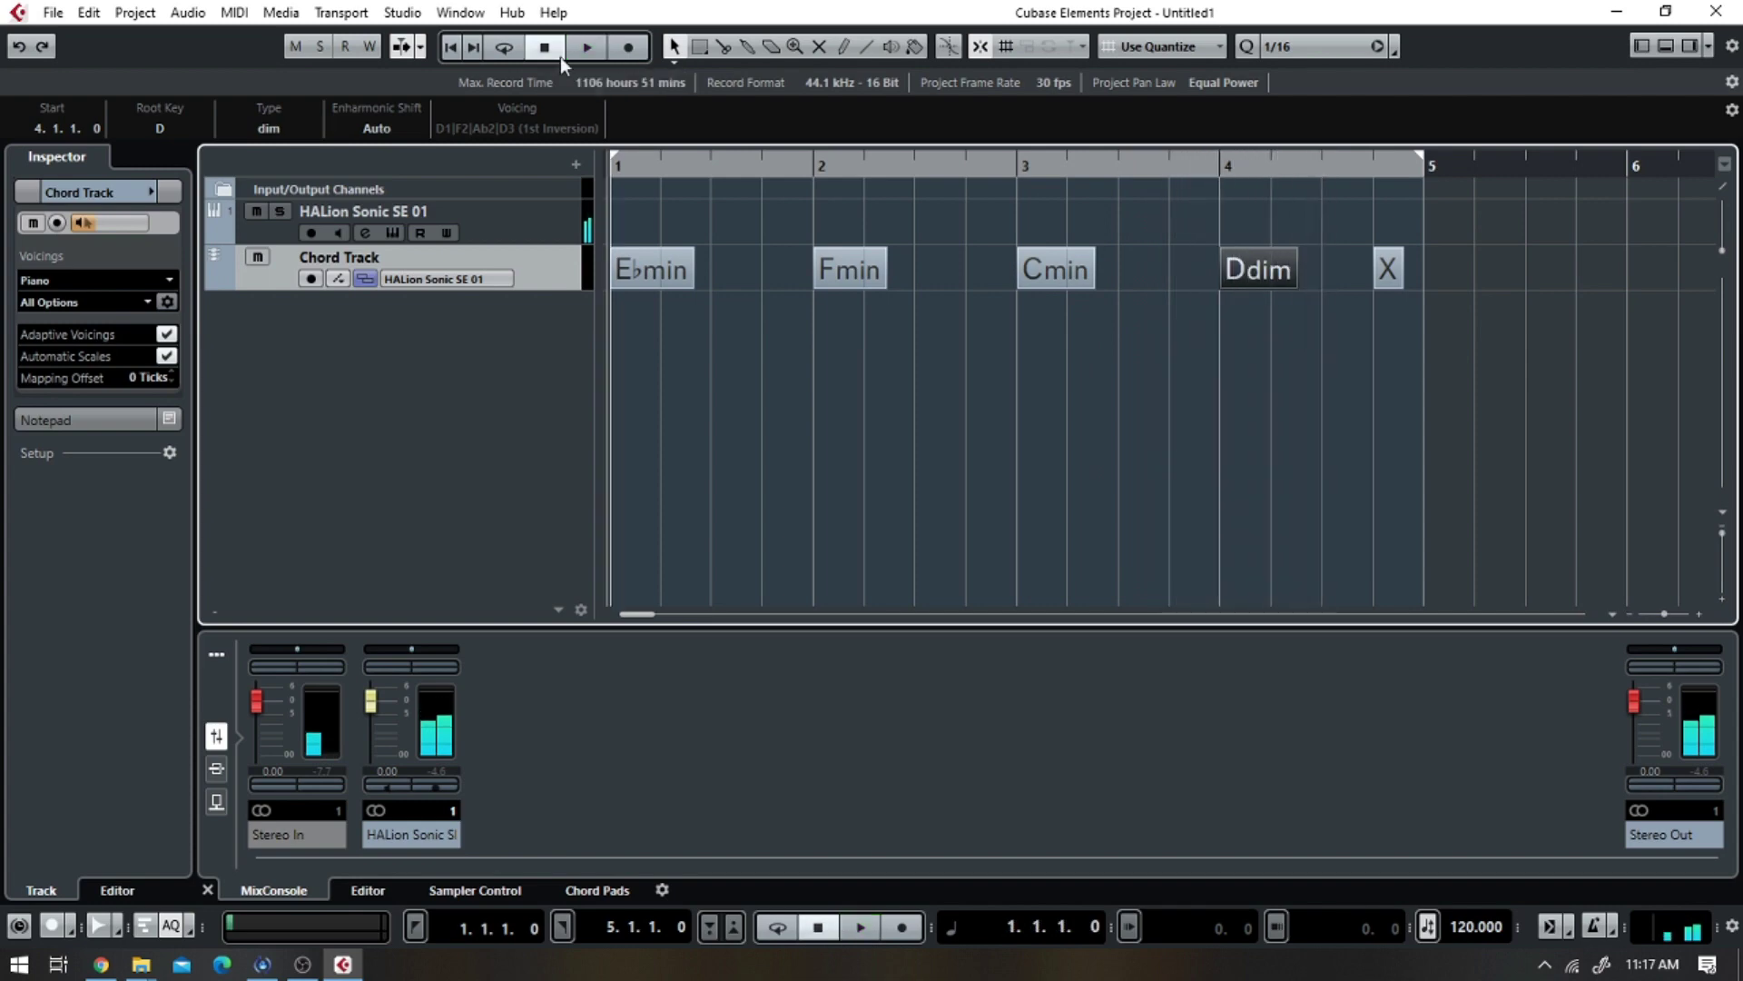
- Define the chord event at beat 4 of bar 4 as E minor
{"action": "double_click", "coordinate": [1393, 271]}
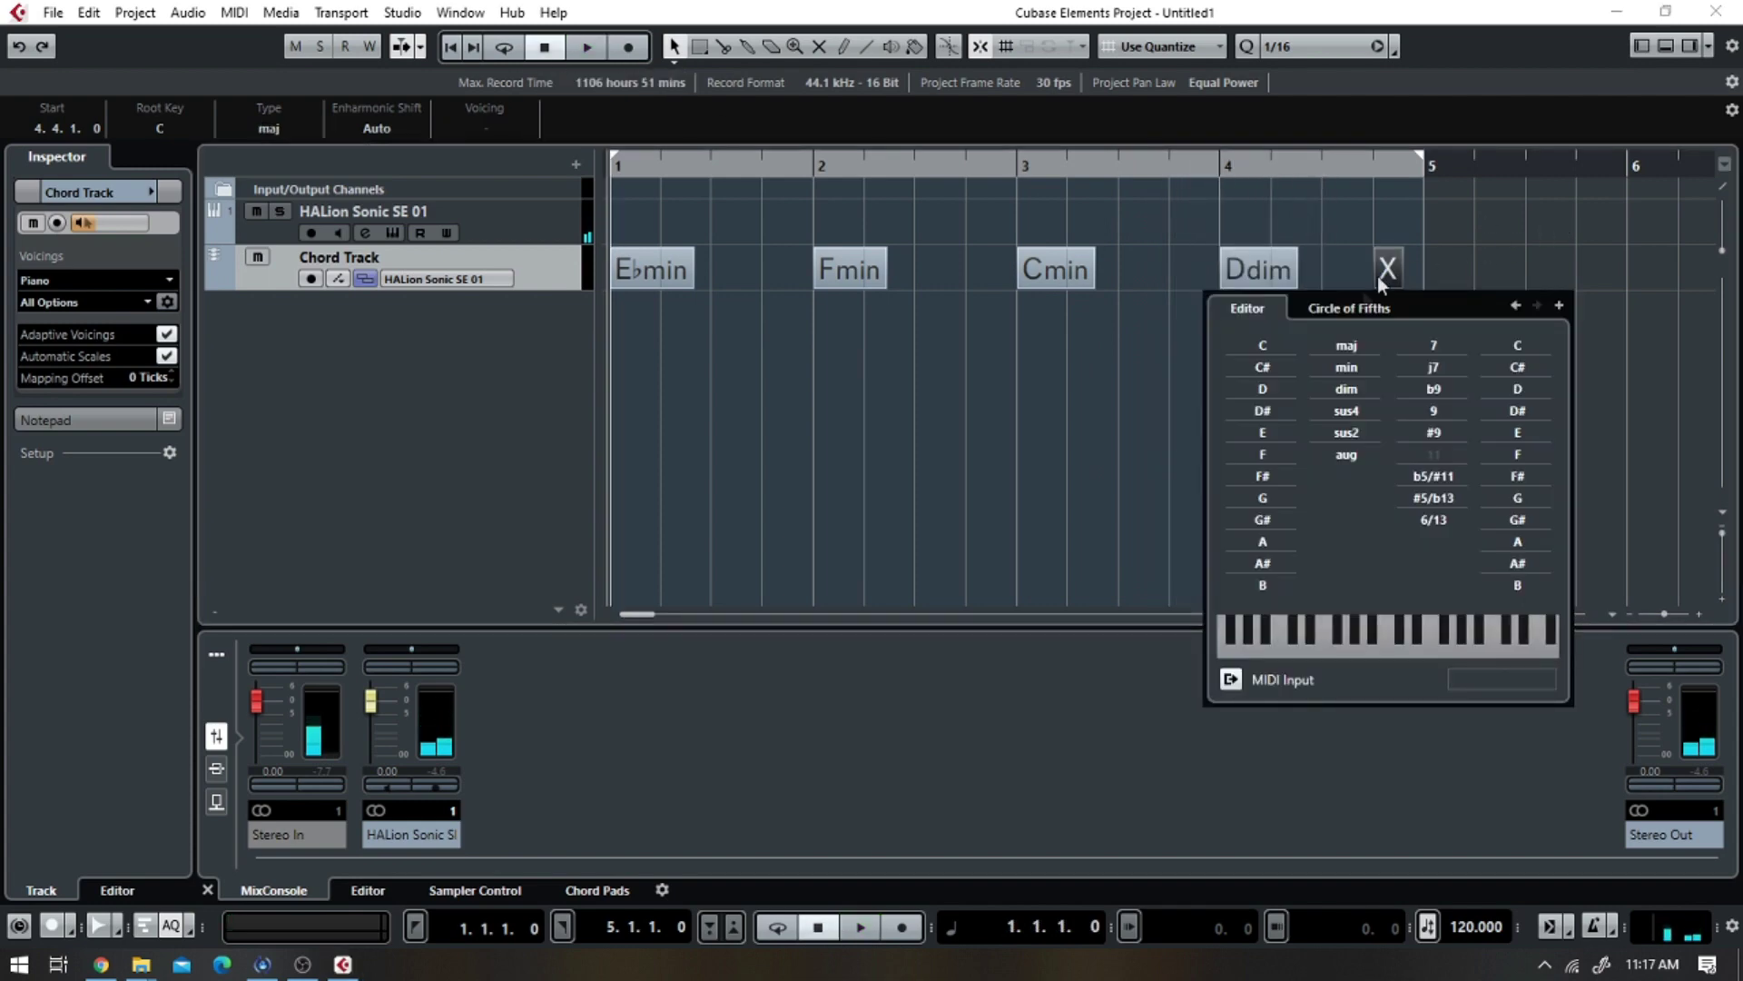
{"action": "left_click", "coordinate": [1276, 432]}
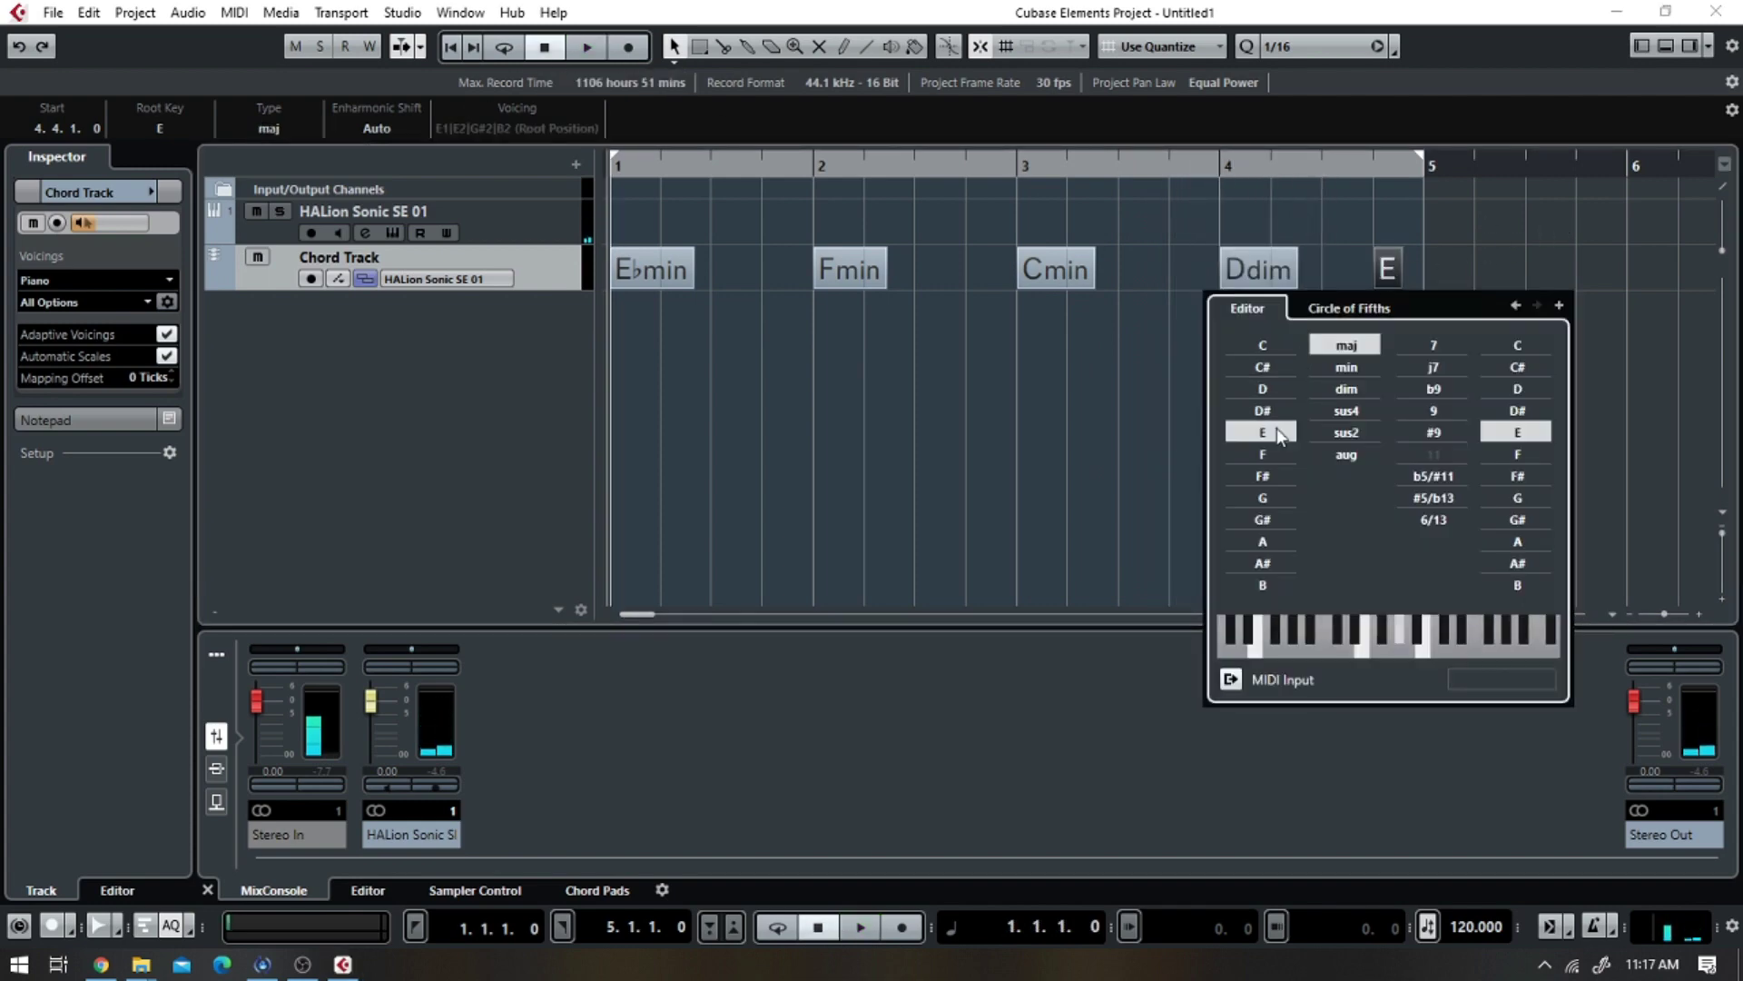
{"action": "left_click", "coordinate": [1344, 368]}
- Add another chord event at bar 6 and try it as an E diminished chord with tensions
{"action": "left_click", "coordinate": [1558, 306]}
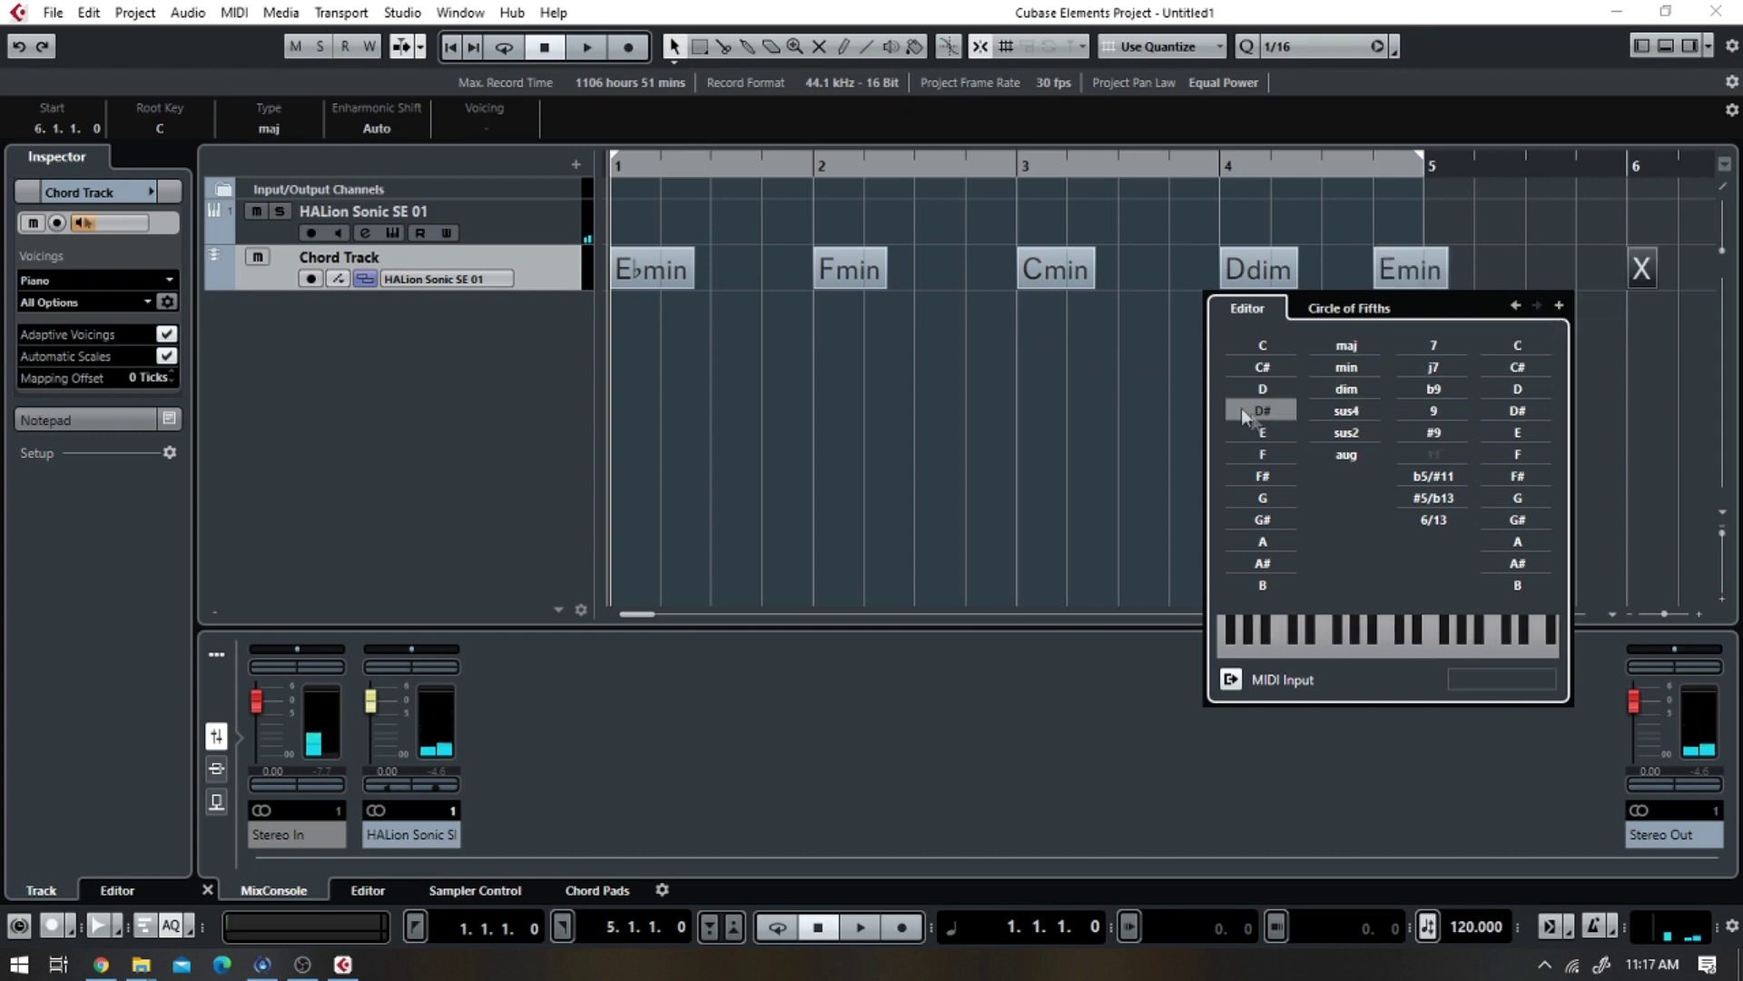
{"action": "left_click", "coordinate": [1355, 387]}
{"action": "left_click", "coordinate": [1262, 432]}
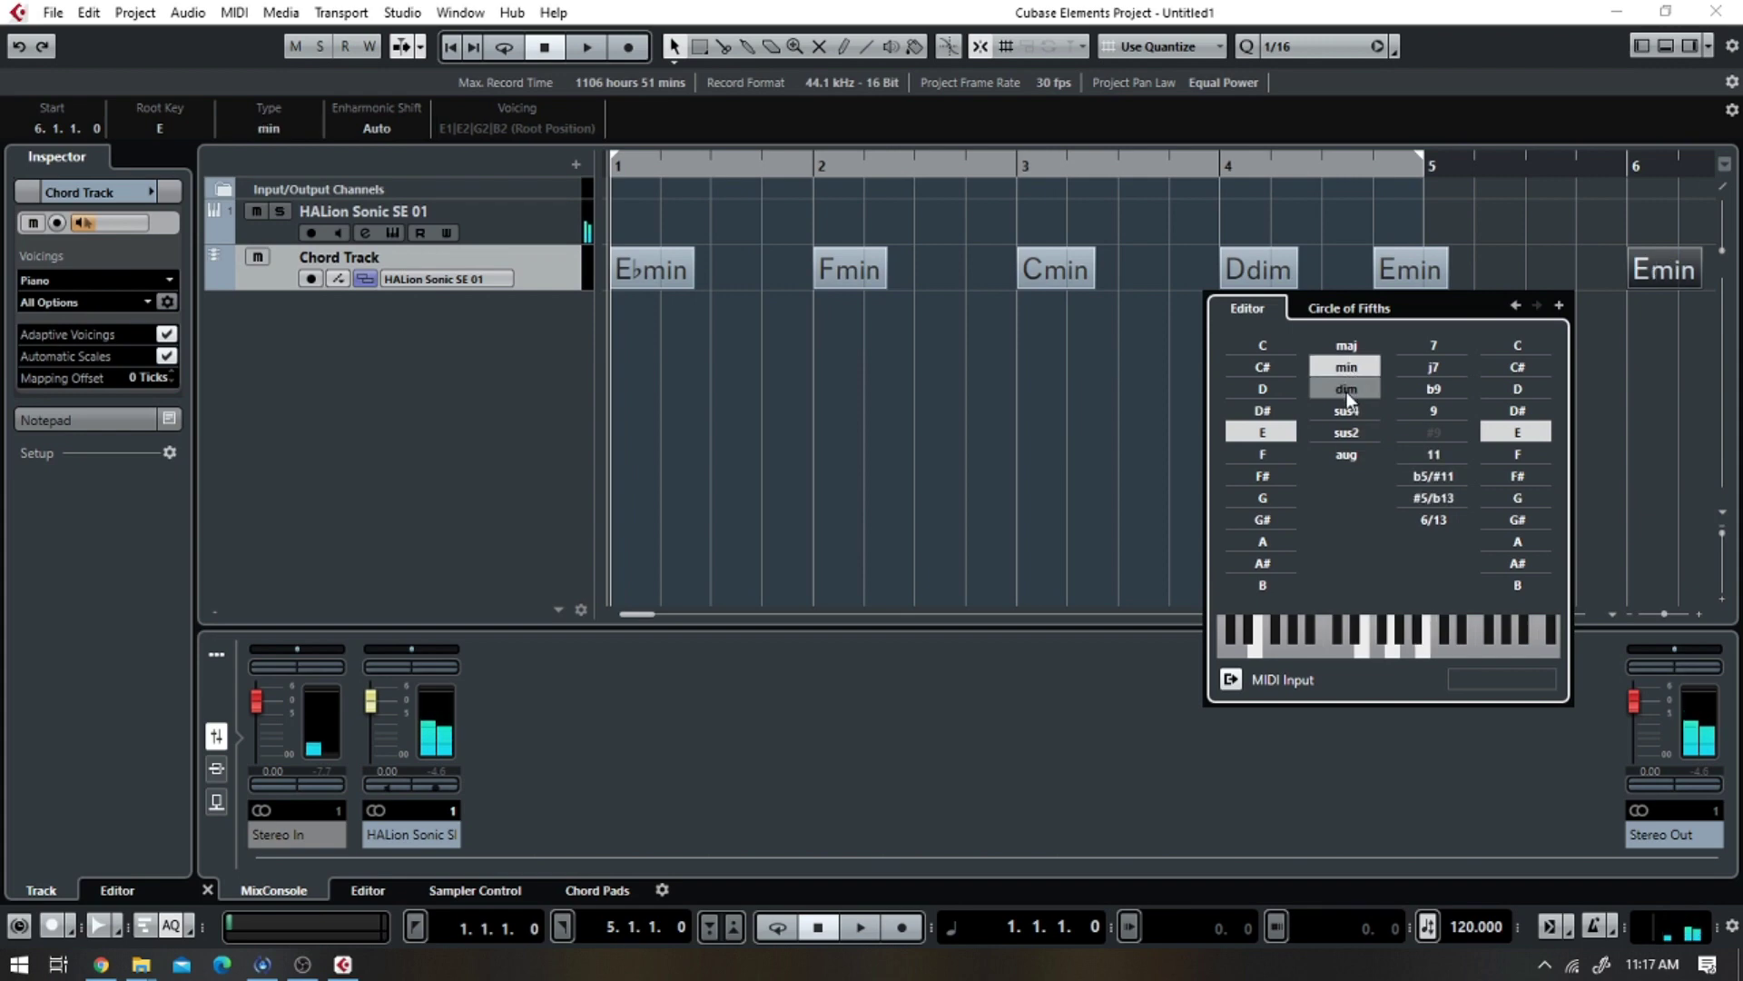
{"action": "left_click", "coordinate": [1346, 404]}
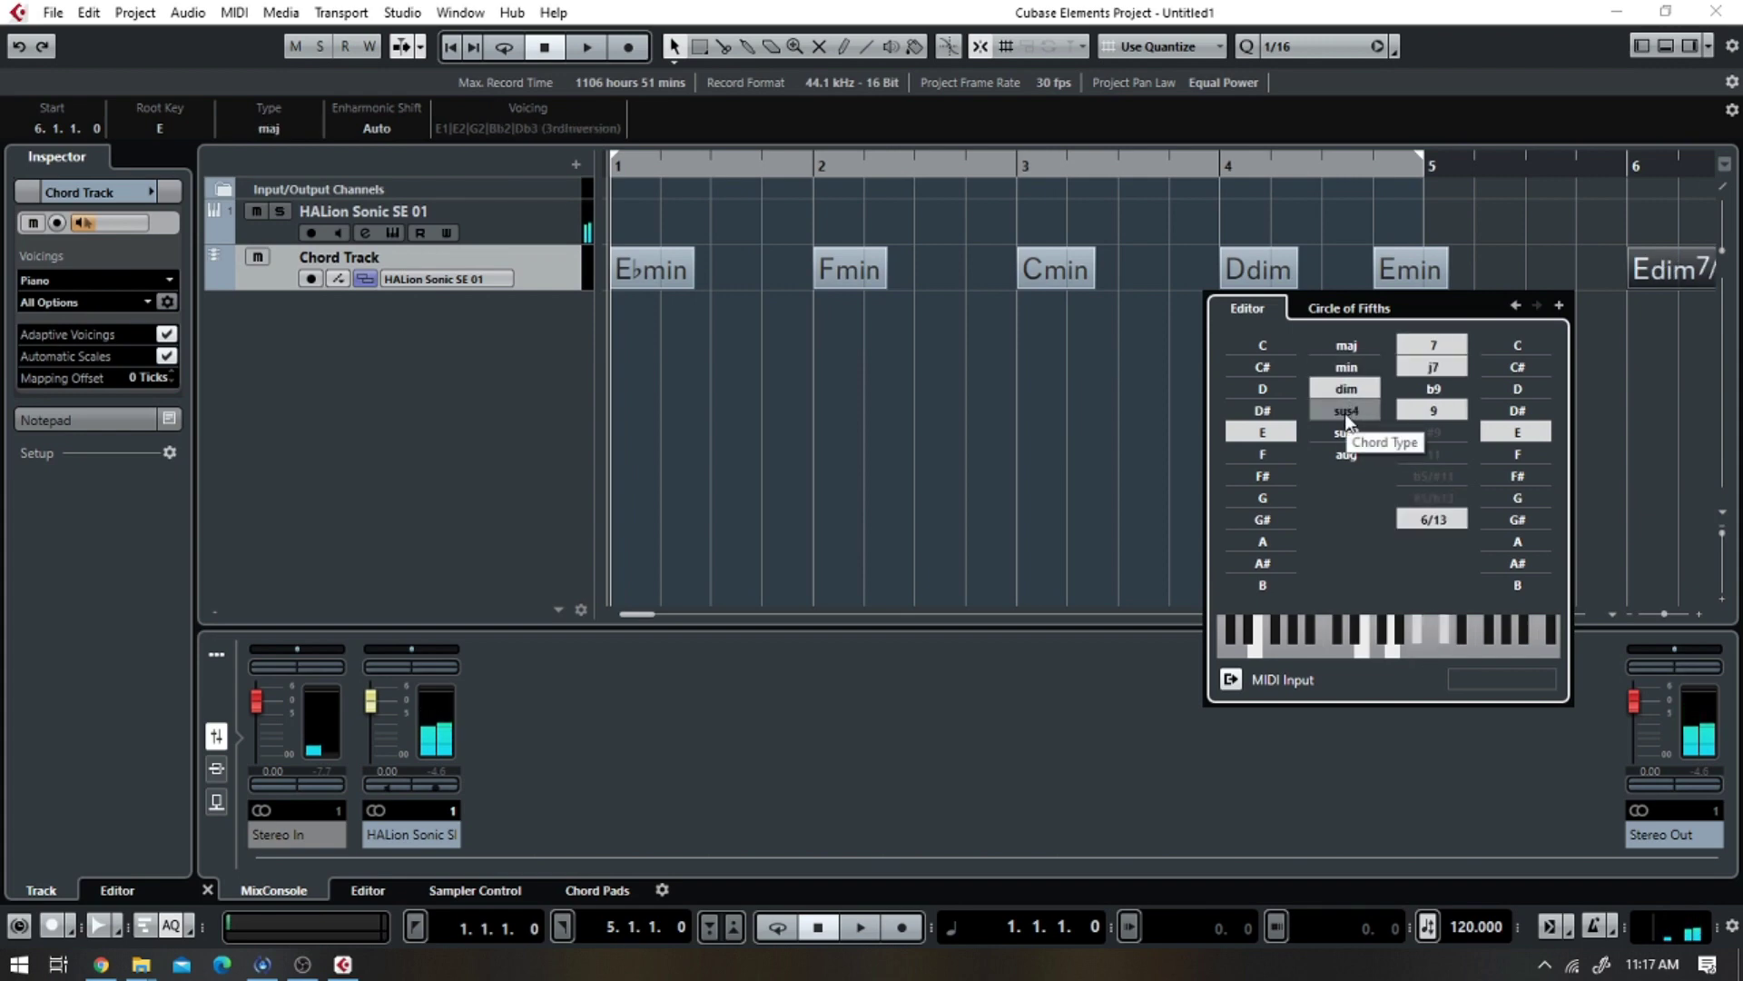
- Play the progression from bar 1, delete the extra chord event at bar 6, and stop playback
{"action": "left_click", "coordinate": [583, 49]}
{"action": "left_click", "coordinate": [570, 49]}
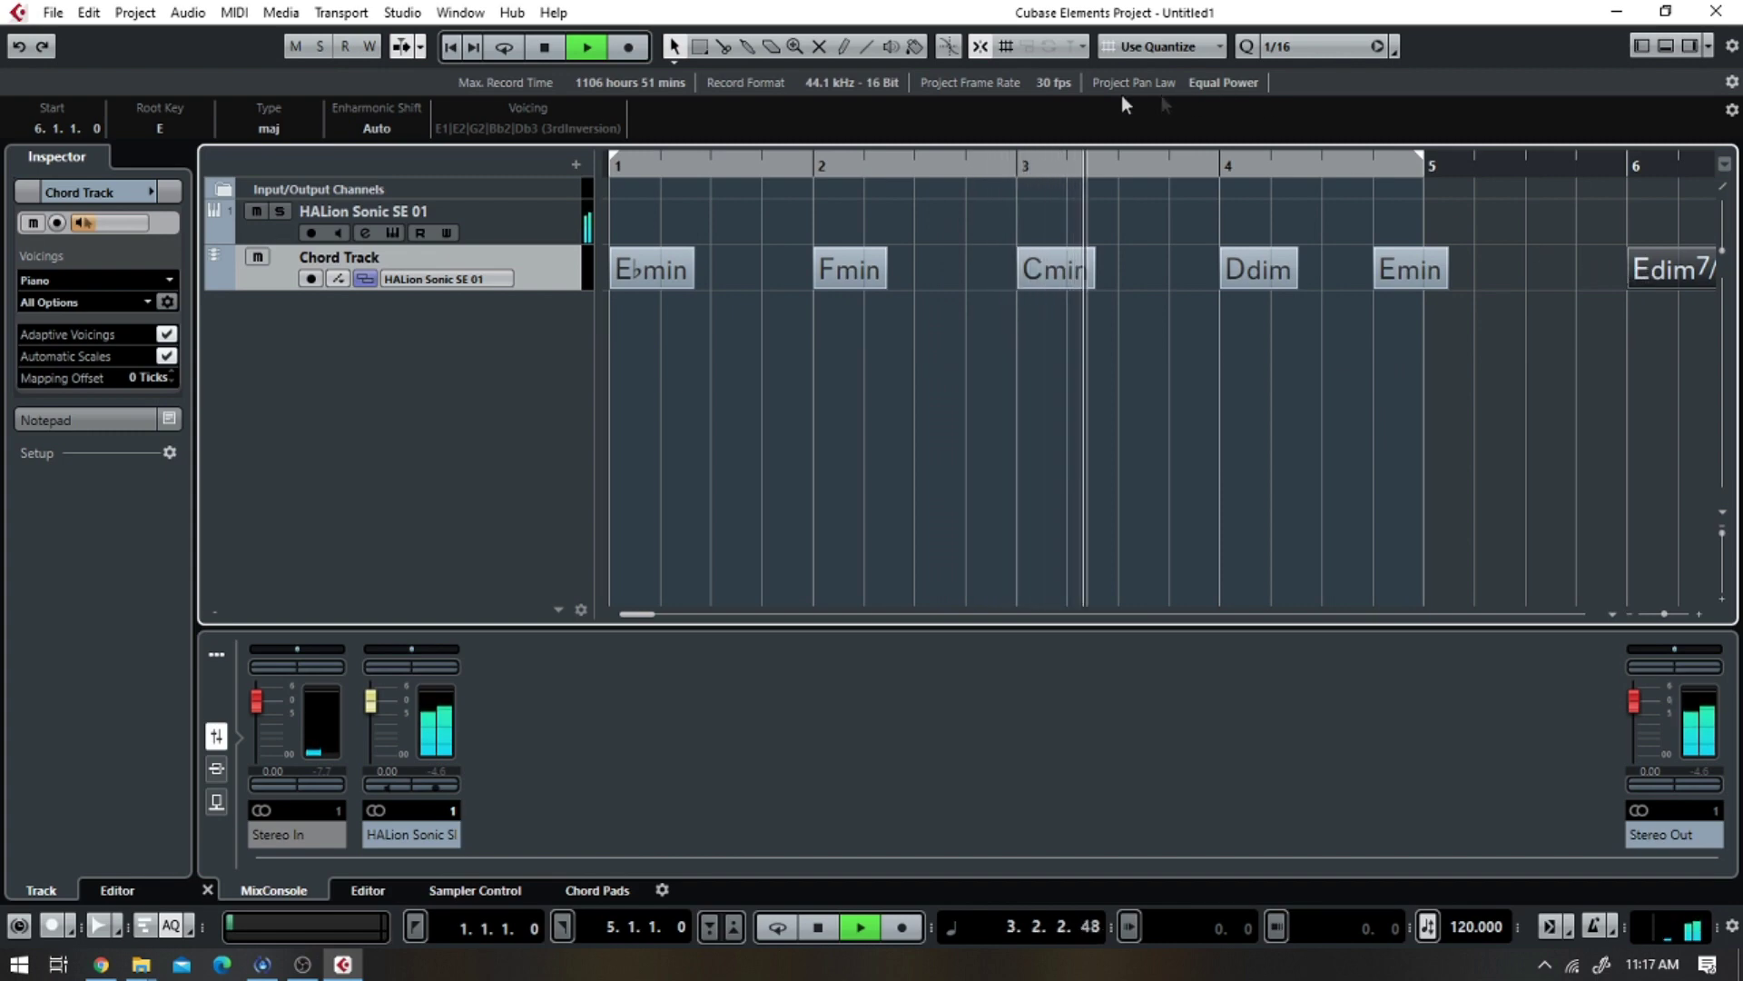
{"action": "key", "text": "Delete"}
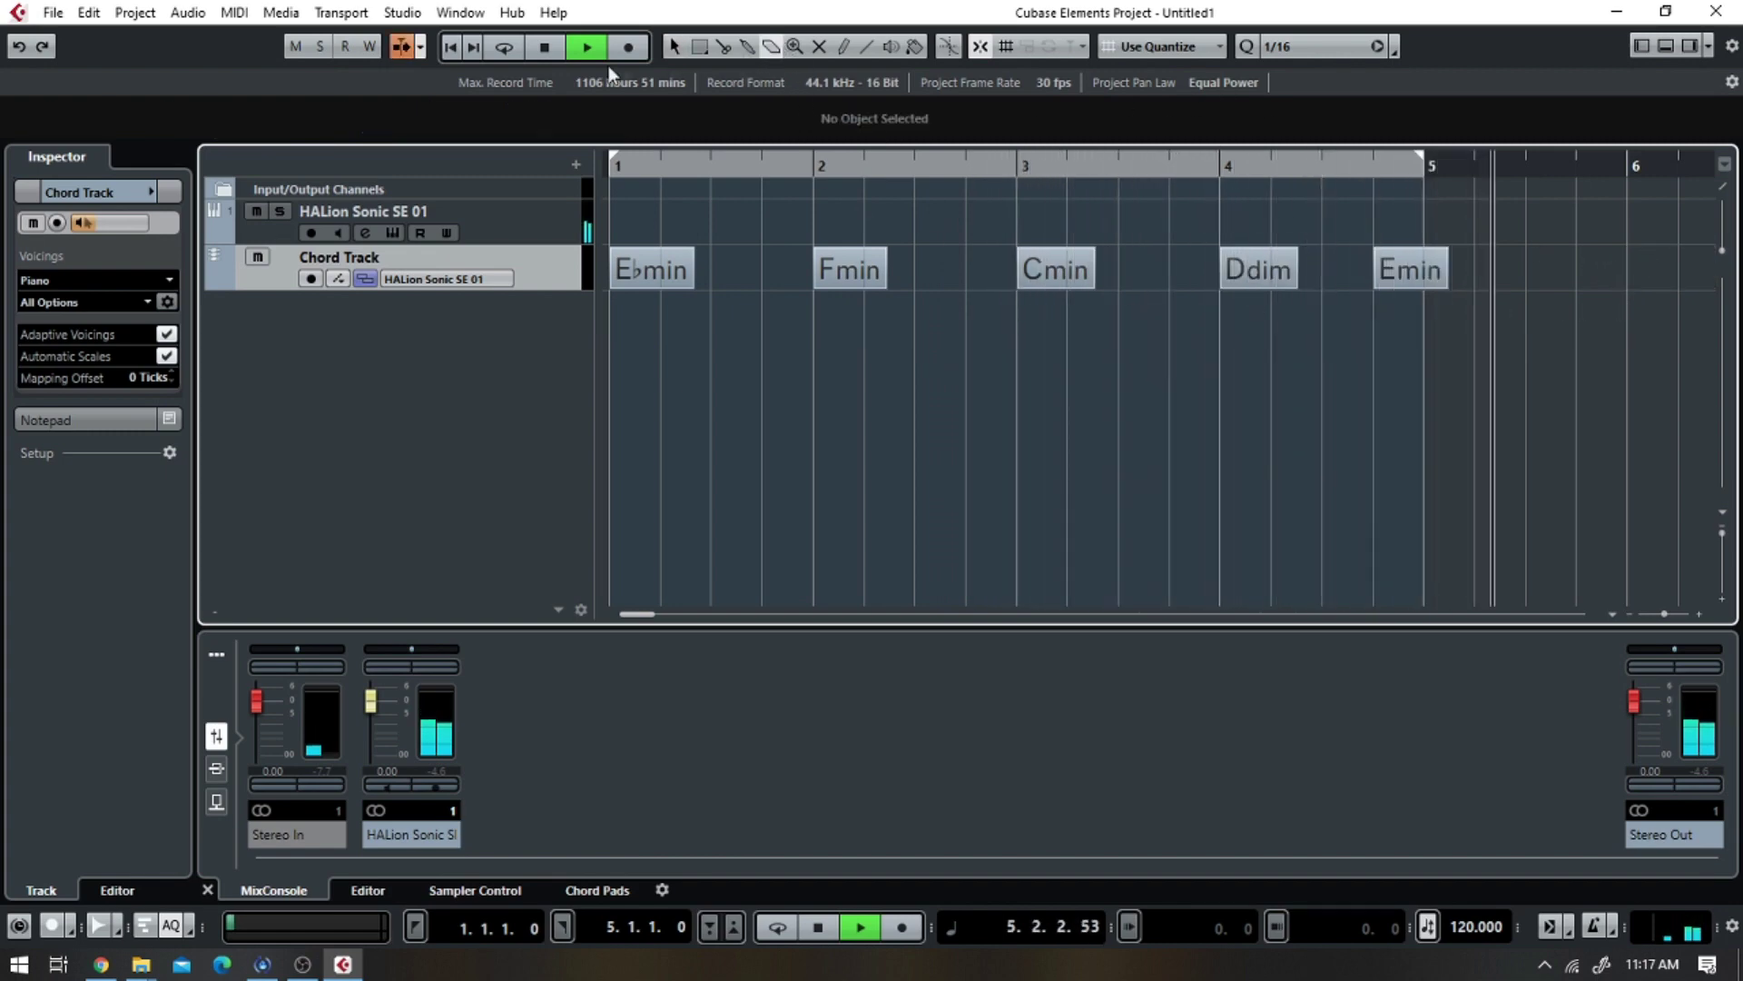
{"action": "left_click", "coordinate": [570, 47]}
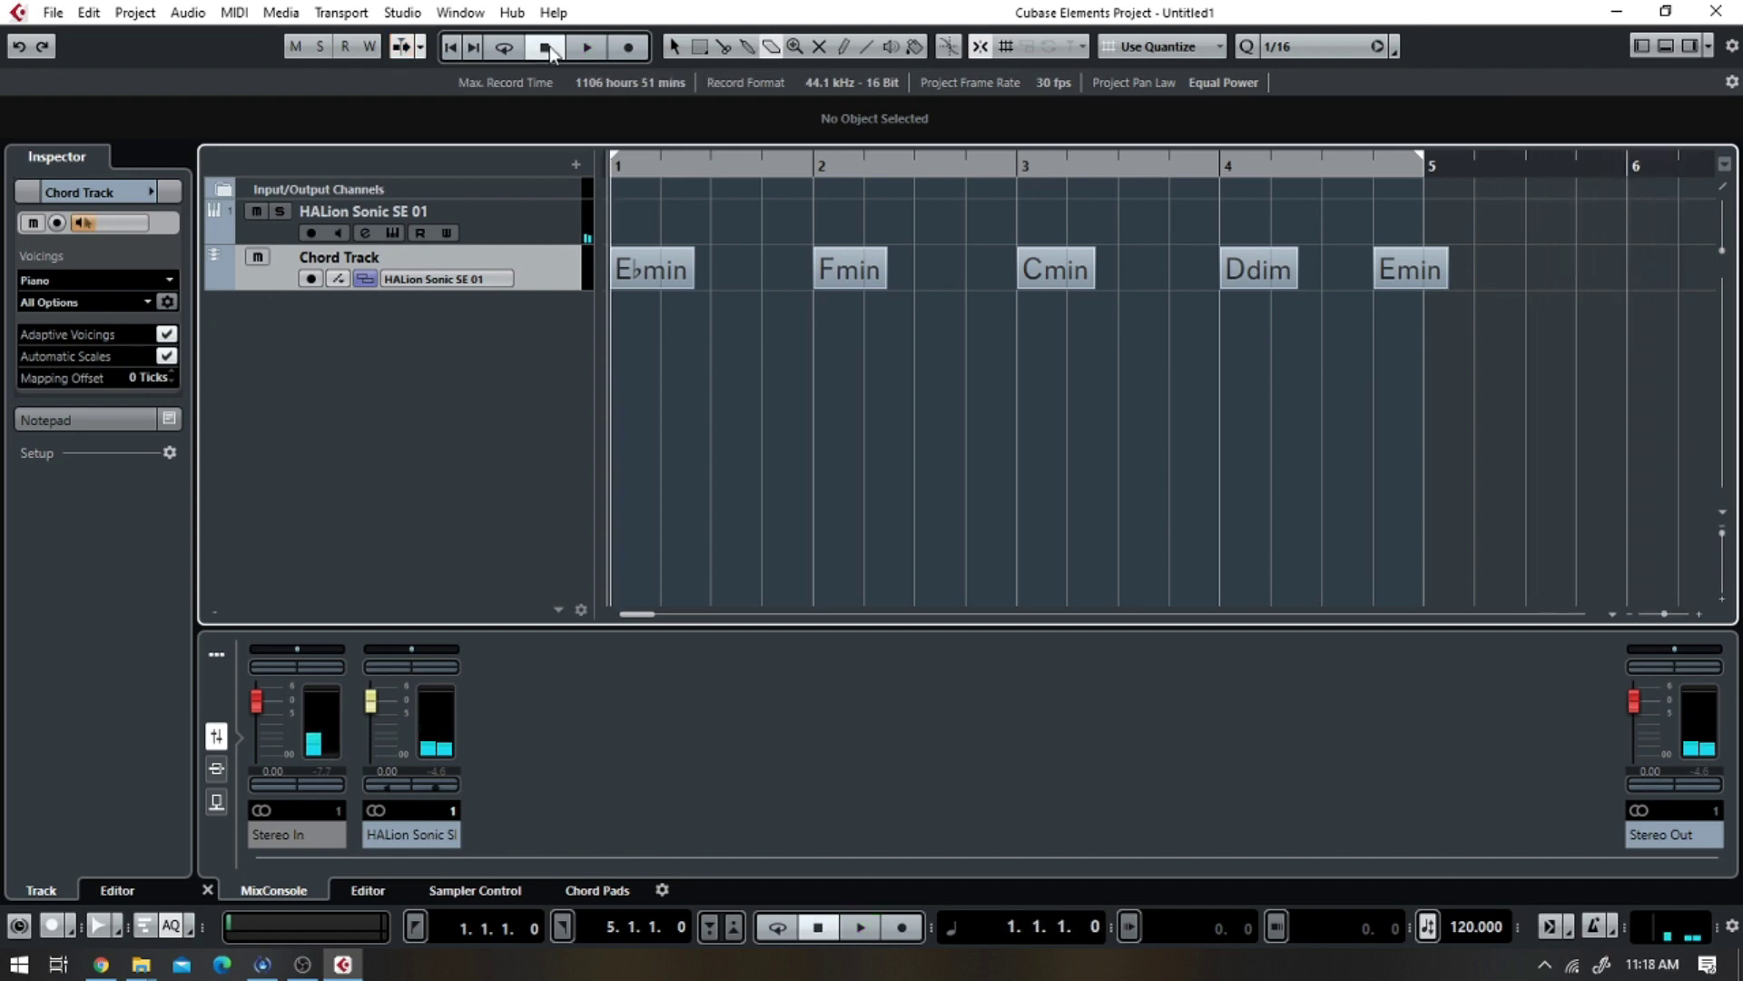
- Turn on cycle playback for the four-bar range, play the looped chord progression from bar 1, and stop it
{"action": "left_click", "coordinate": [779, 930]}
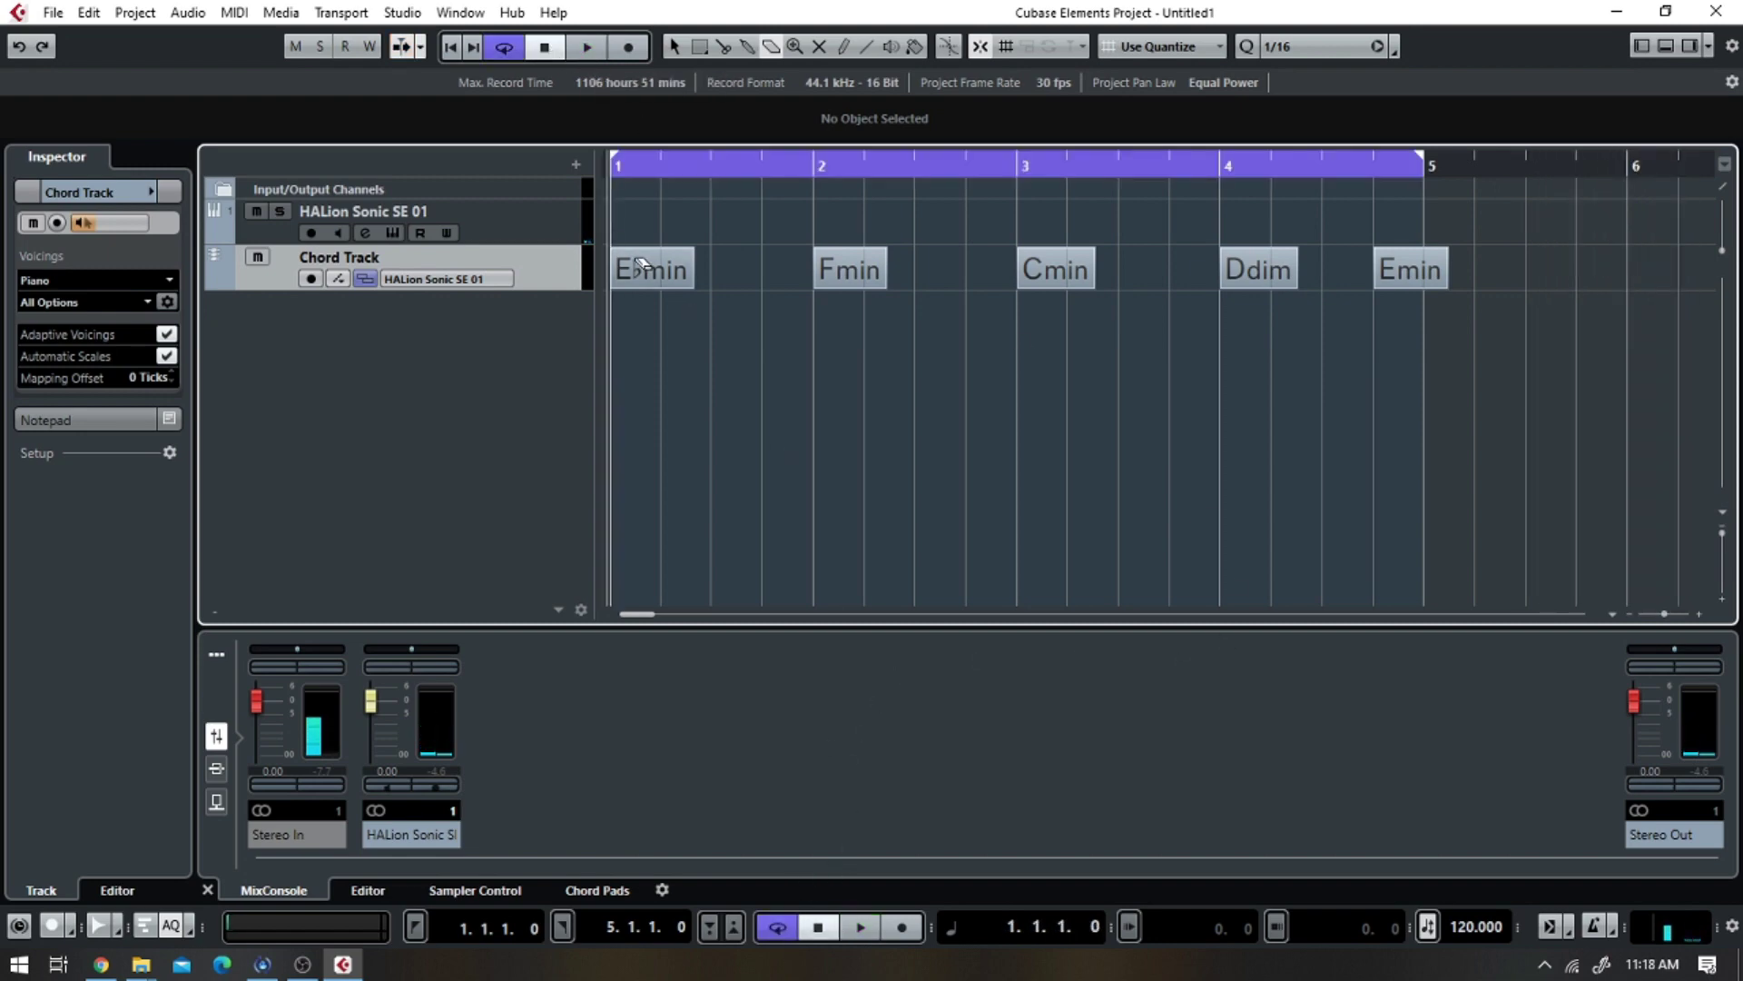
{"action": "left_click", "coordinate": [595, 49]}
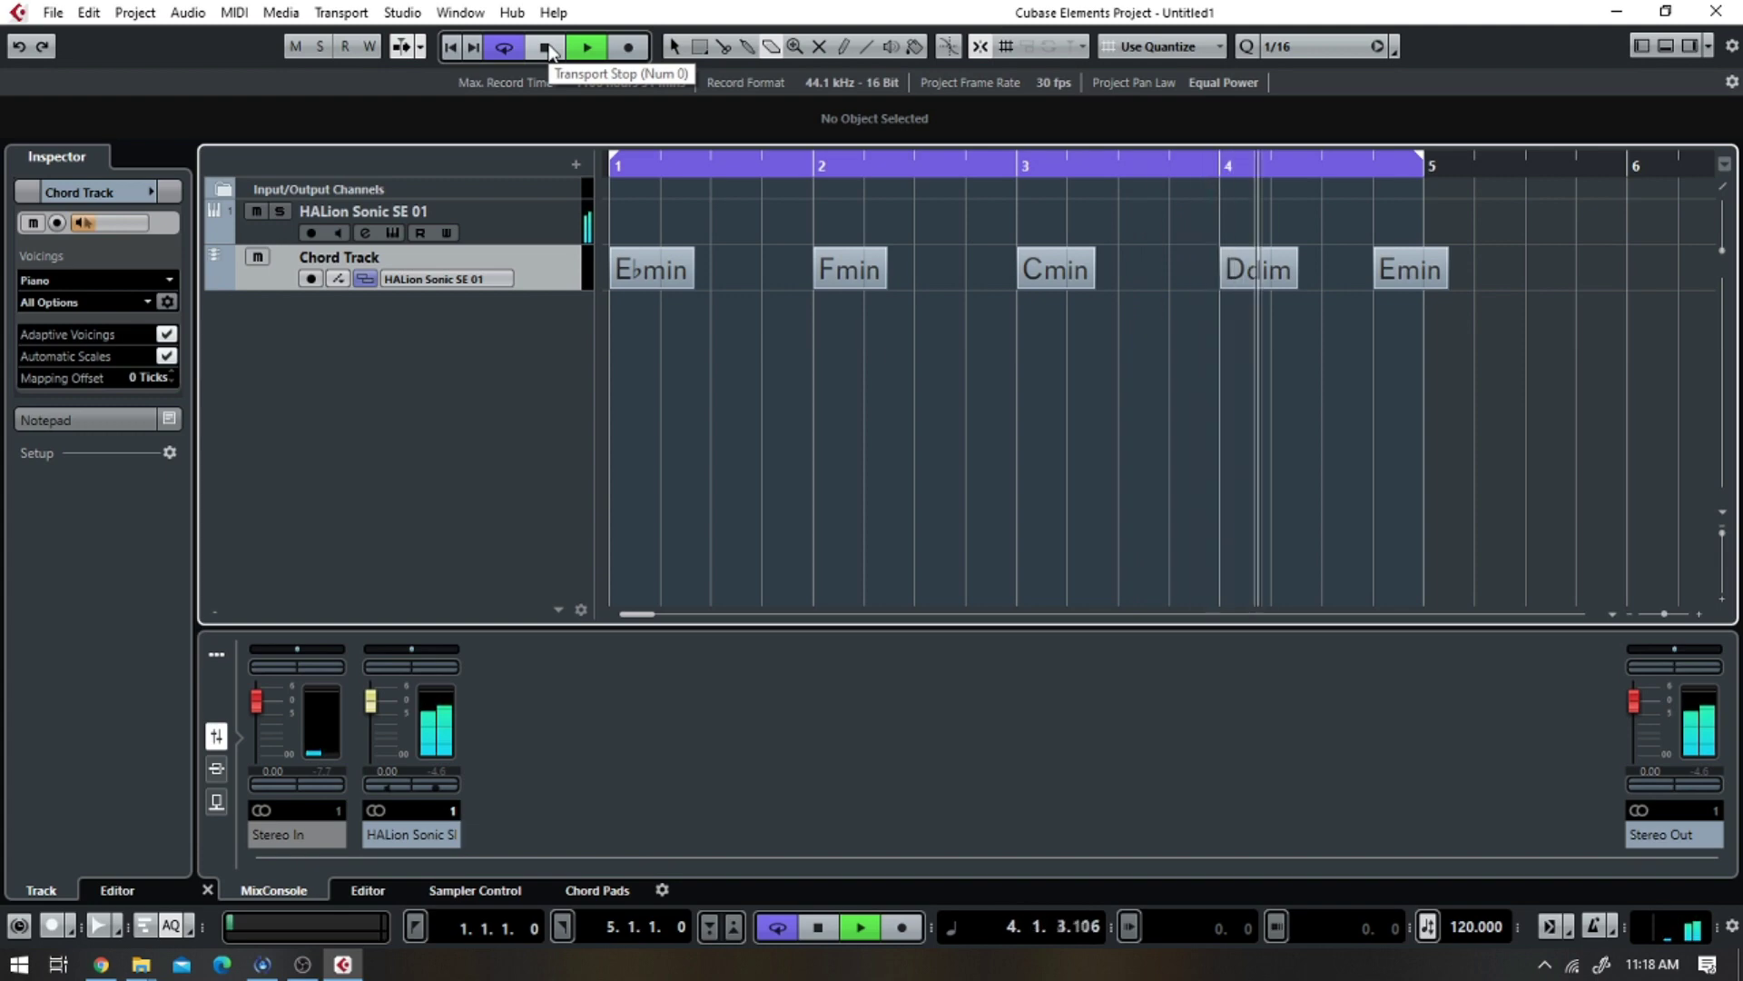
{"action": "left_click", "coordinate": [546, 47]}
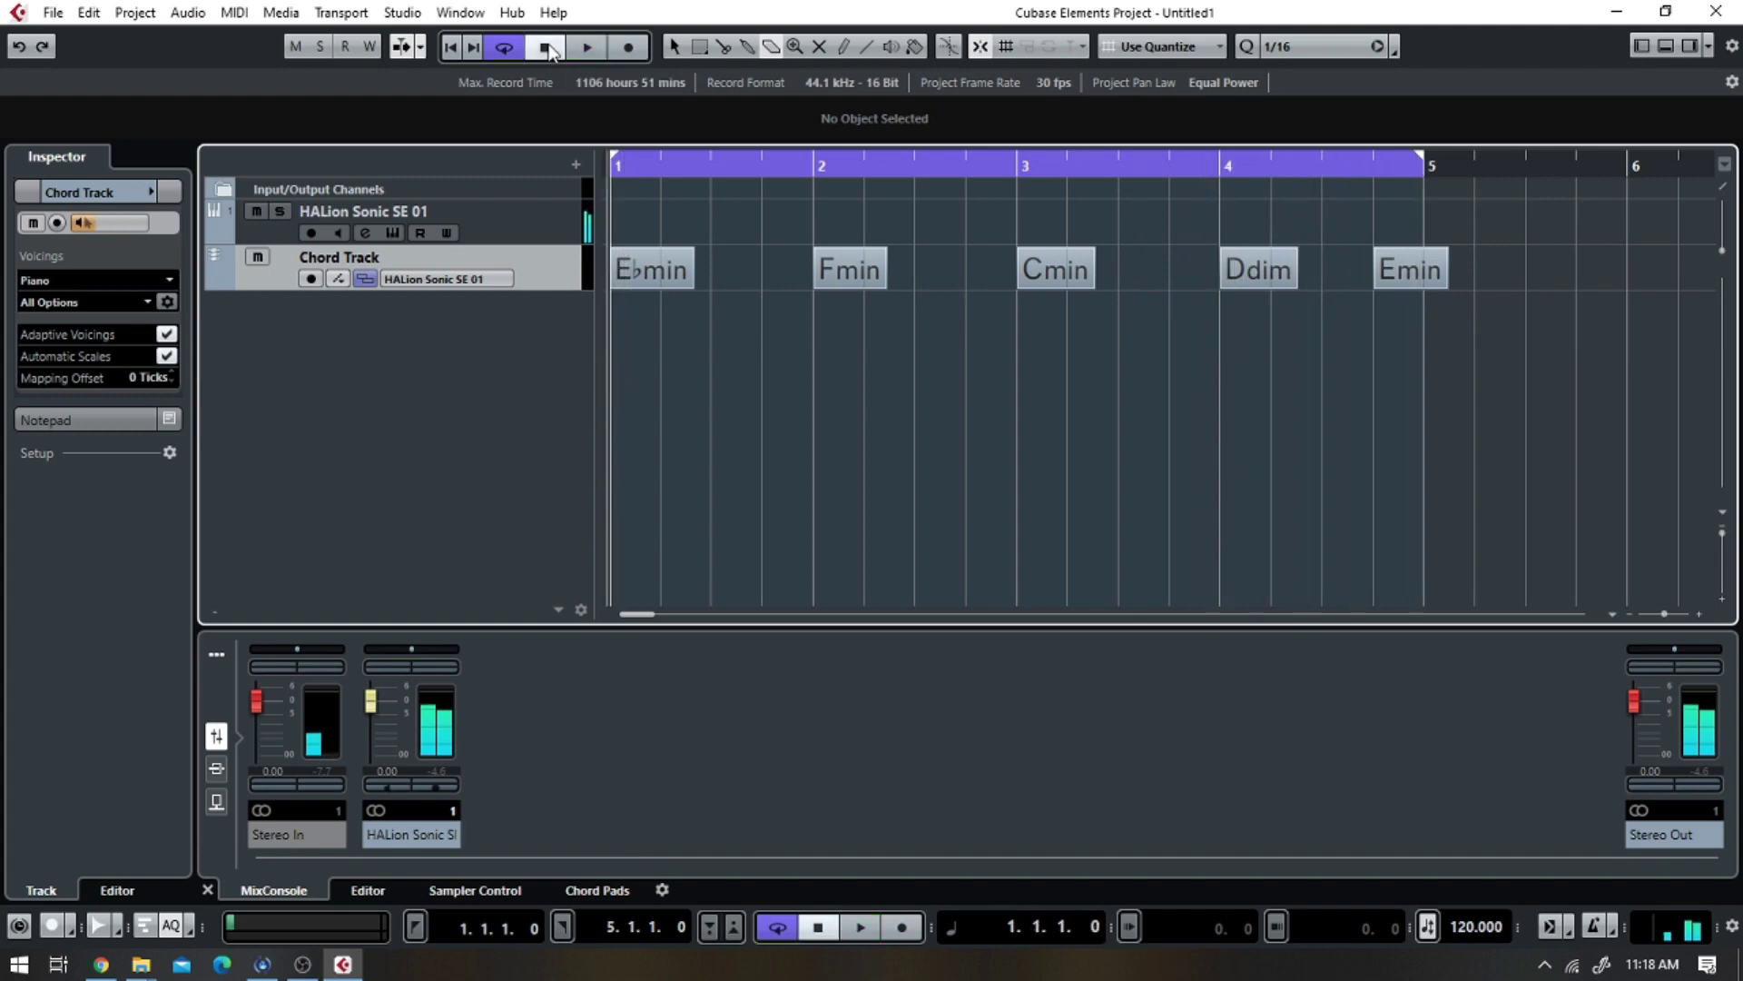
- Try different roots for the last chord event in bar 4 and set it to B sus4
{"action": "left_click", "coordinate": [676, 47]}
{"action": "double_click", "coordinate": [1391, 269]}
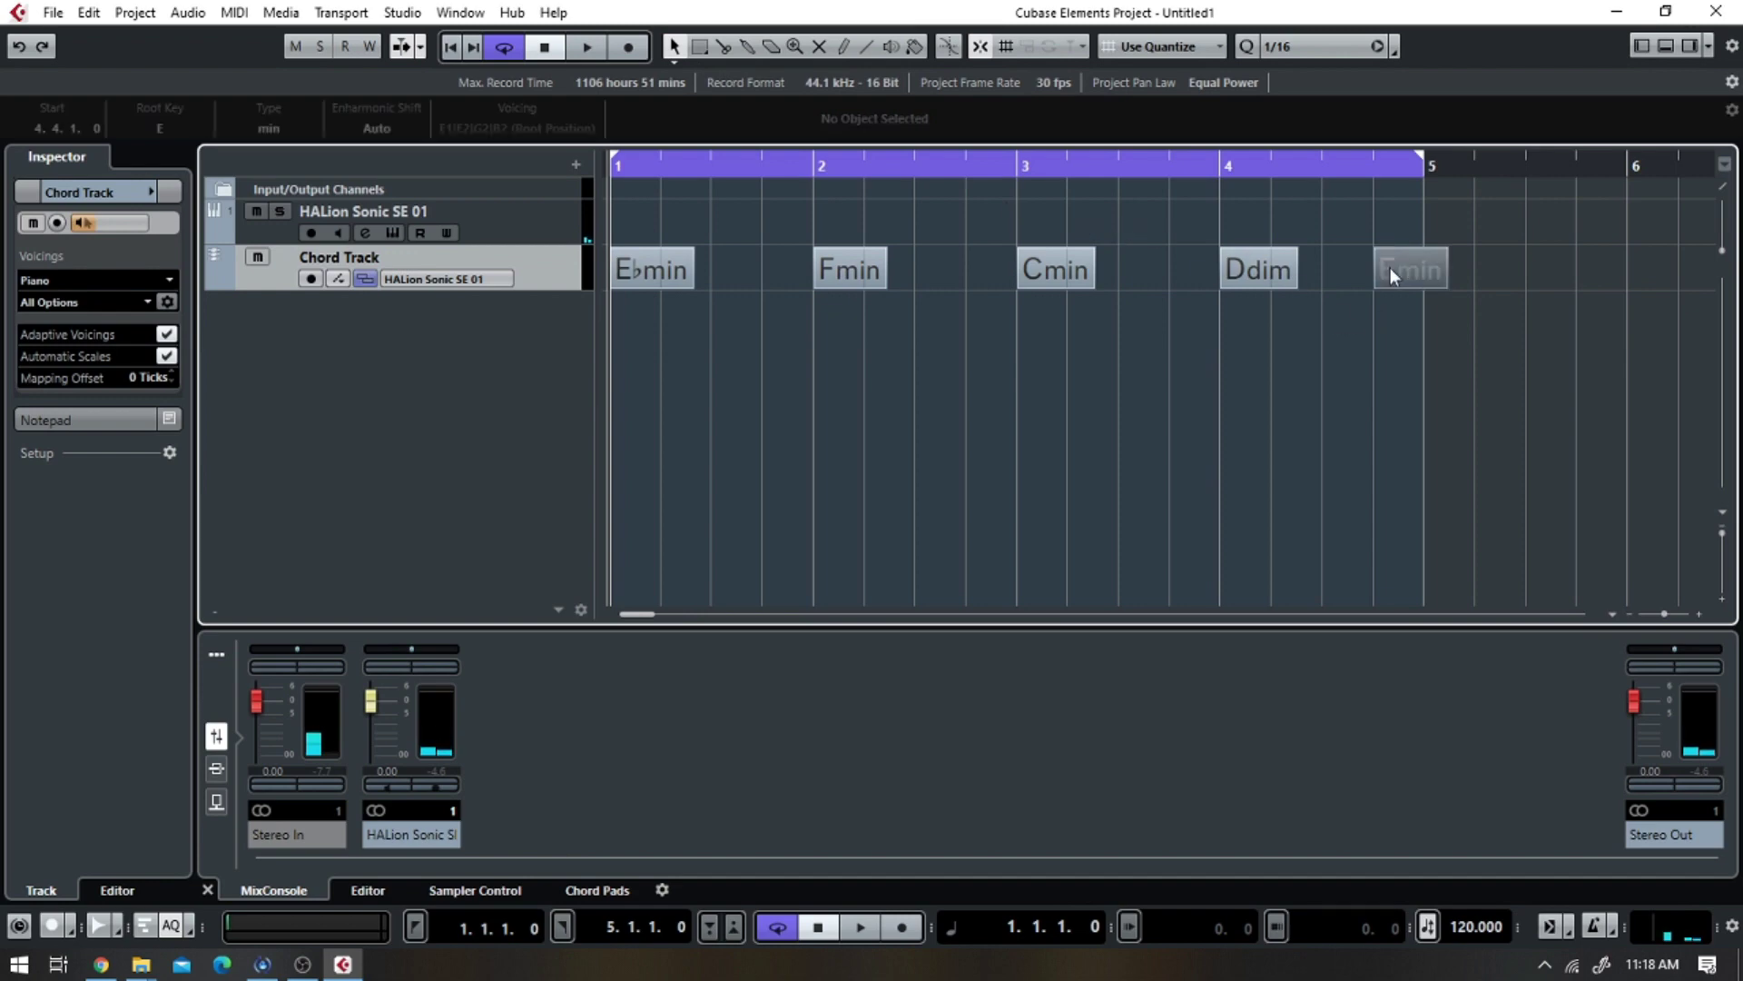
{"action": "left_click", "coordinate": [1284, 345]}
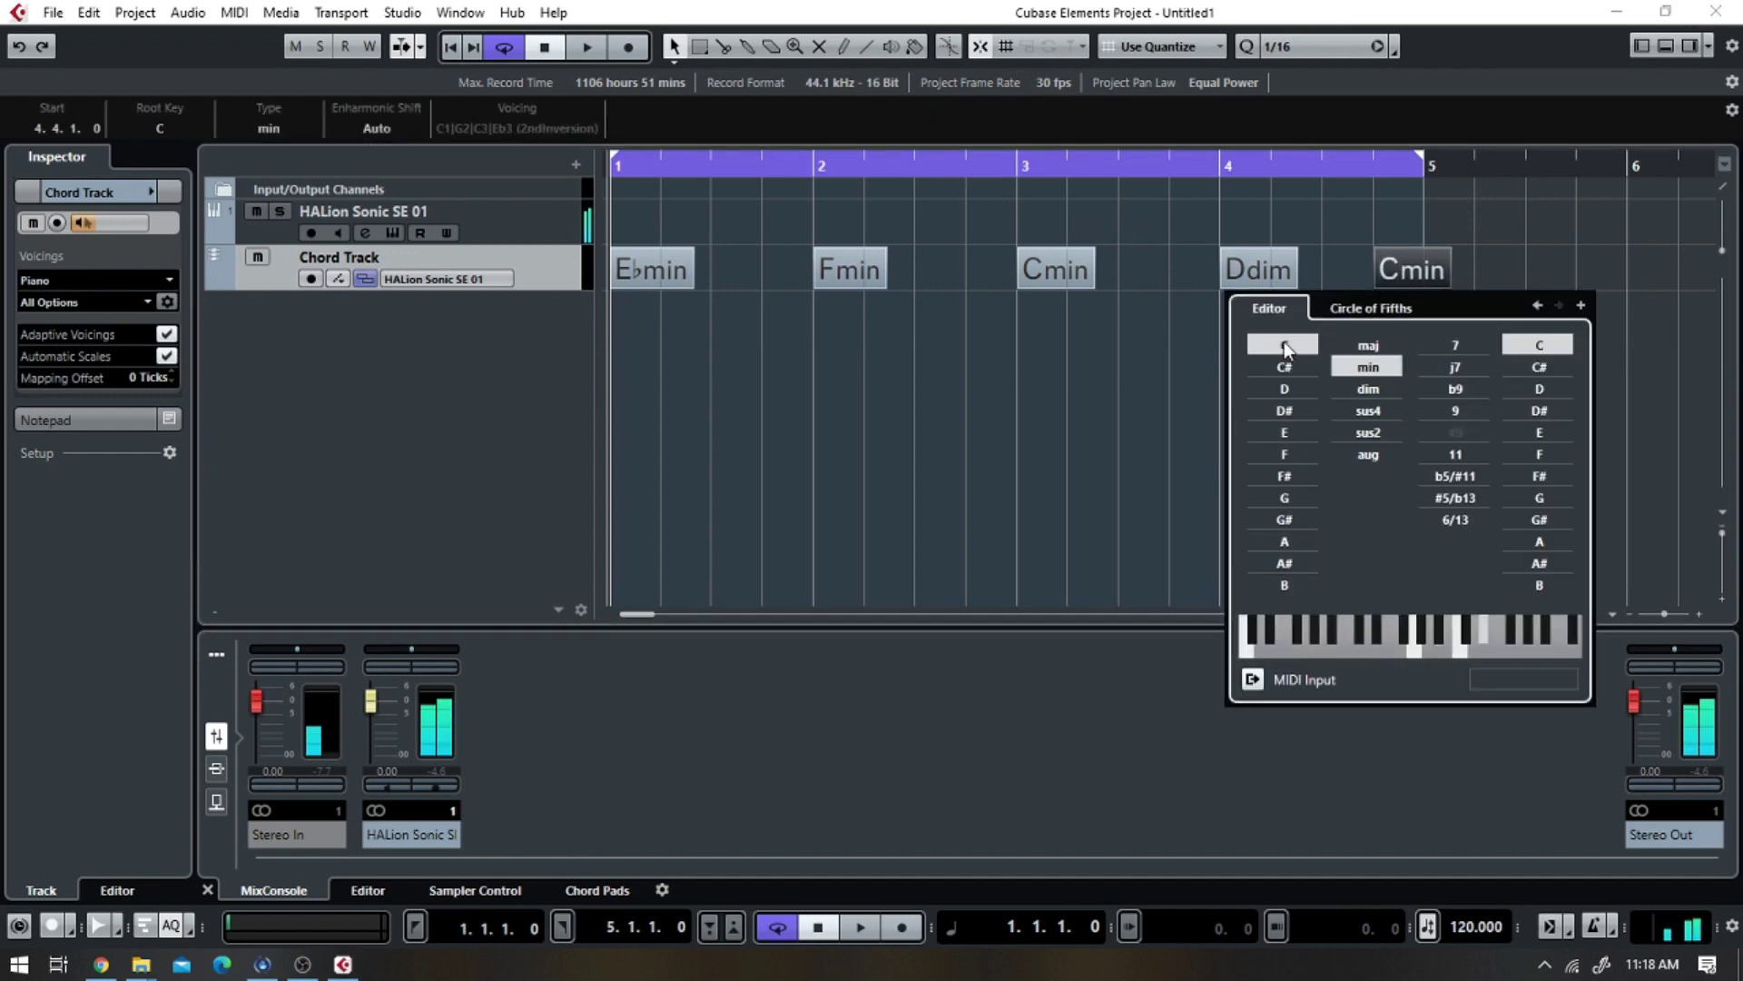
{"action": "left_click", "coordinate": [1285, 390]}
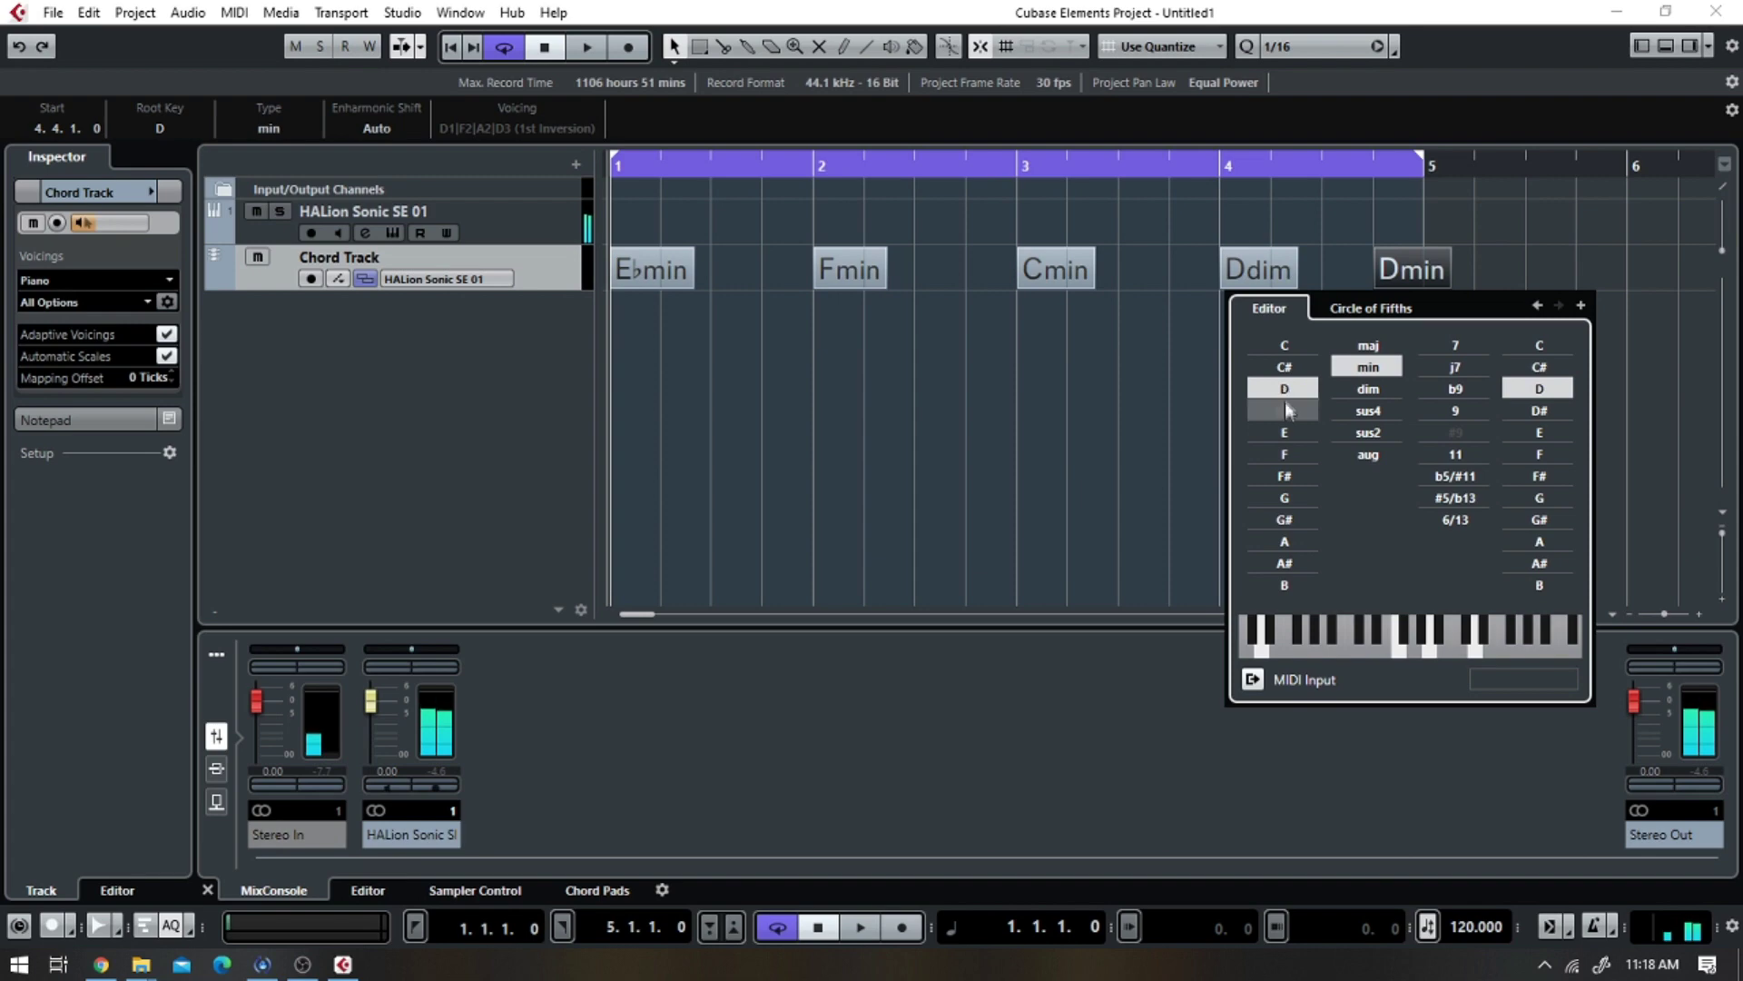
{"action": "left_click", "coordinate": [1284, 407]}
{"action": "left_click", "coordinate": [1284, 433]}
{"action": "left_click", "coordinate": [1283, 581]}
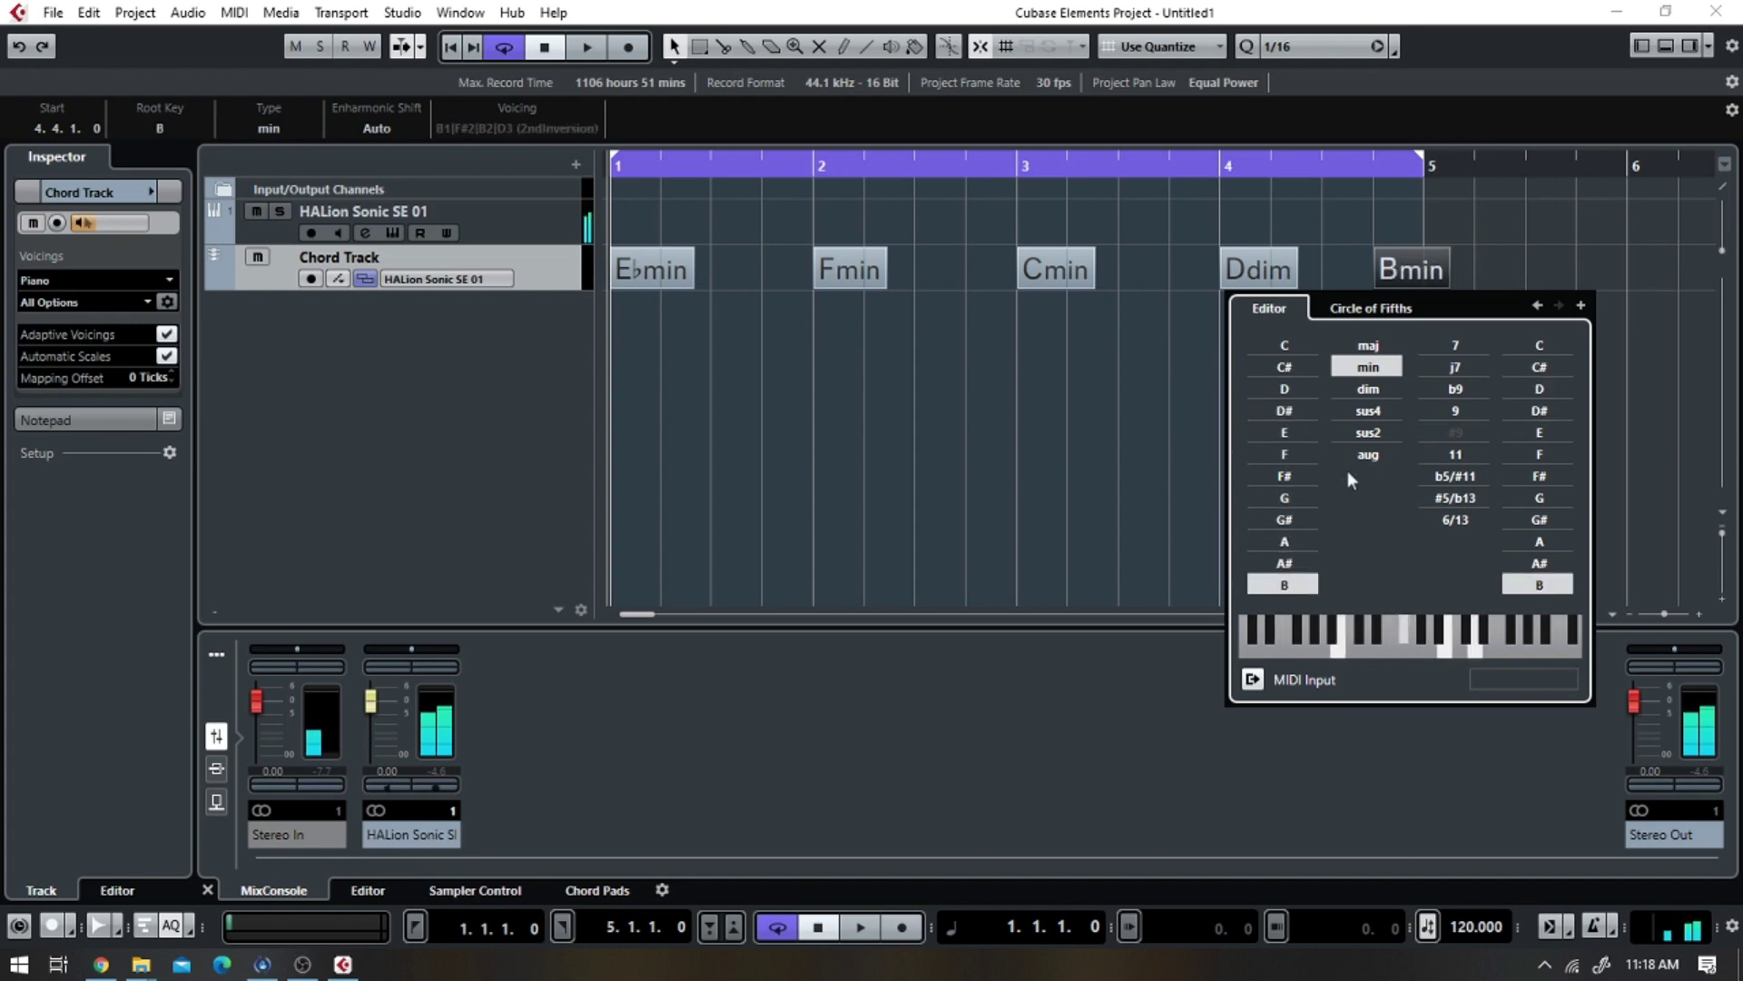
{"action": "left_click", "coordinate": [1368, 411]}
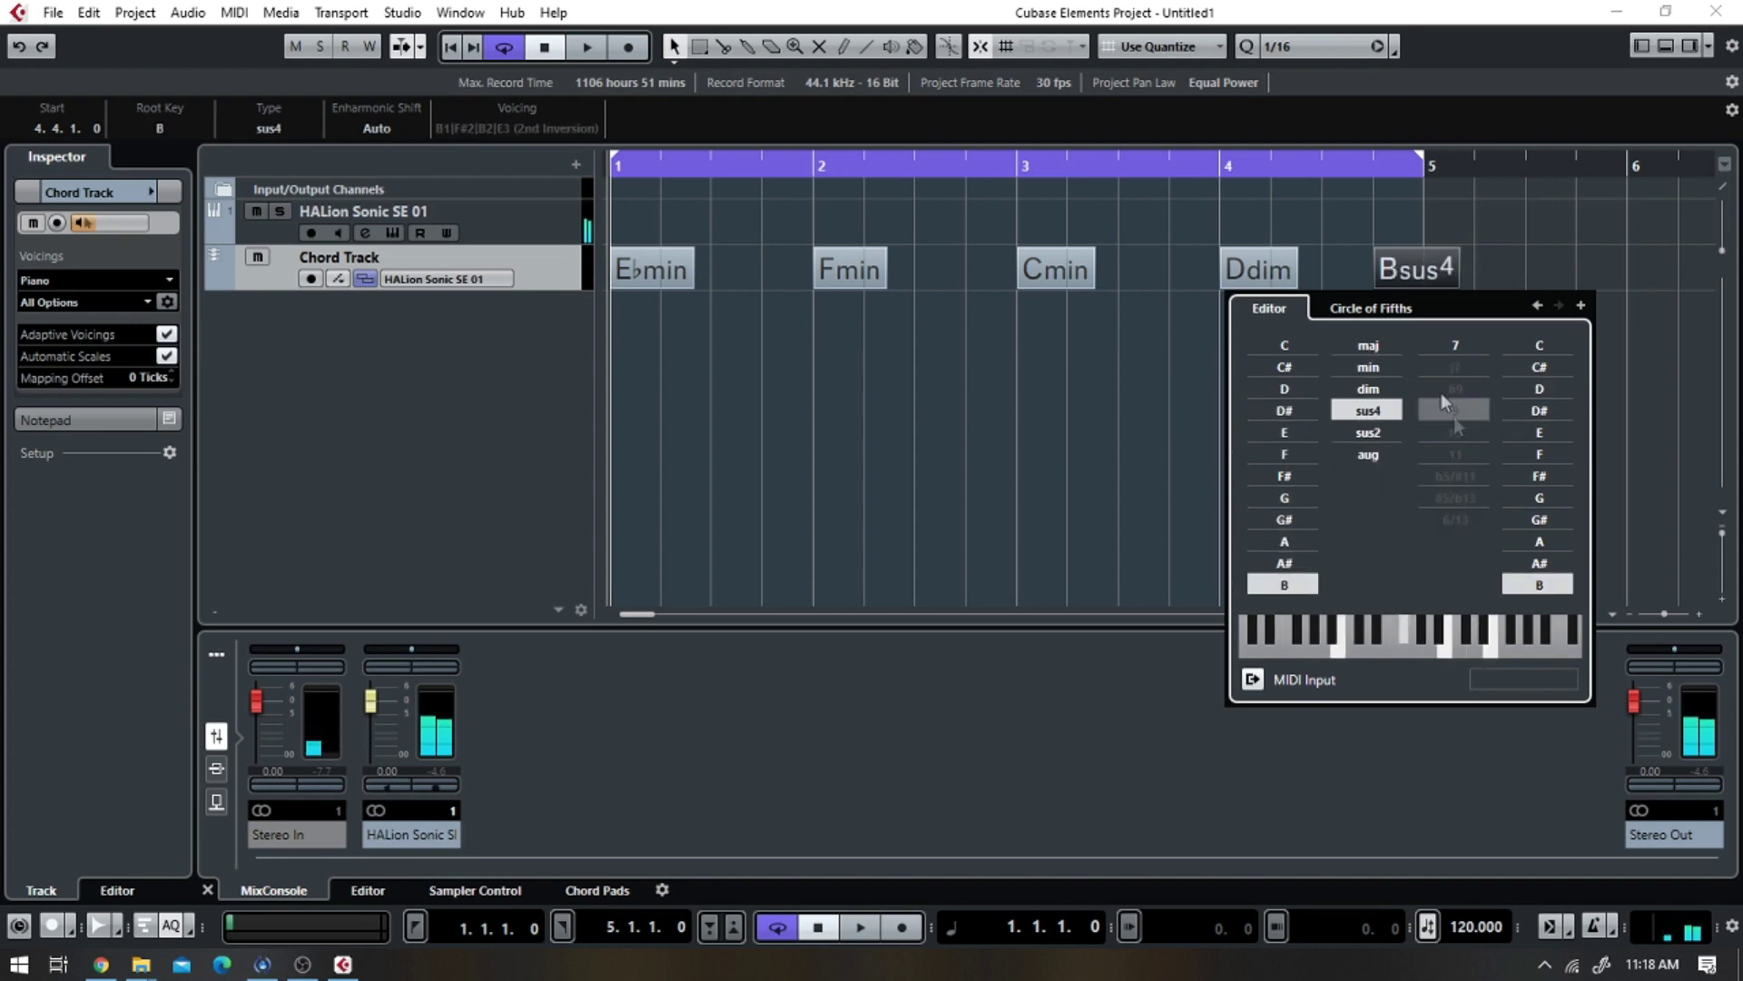
- Play the progression from bar 1 with the B sus4 ending, and stop playback
{"action": "left_click", "coordinate": [574, 53]}
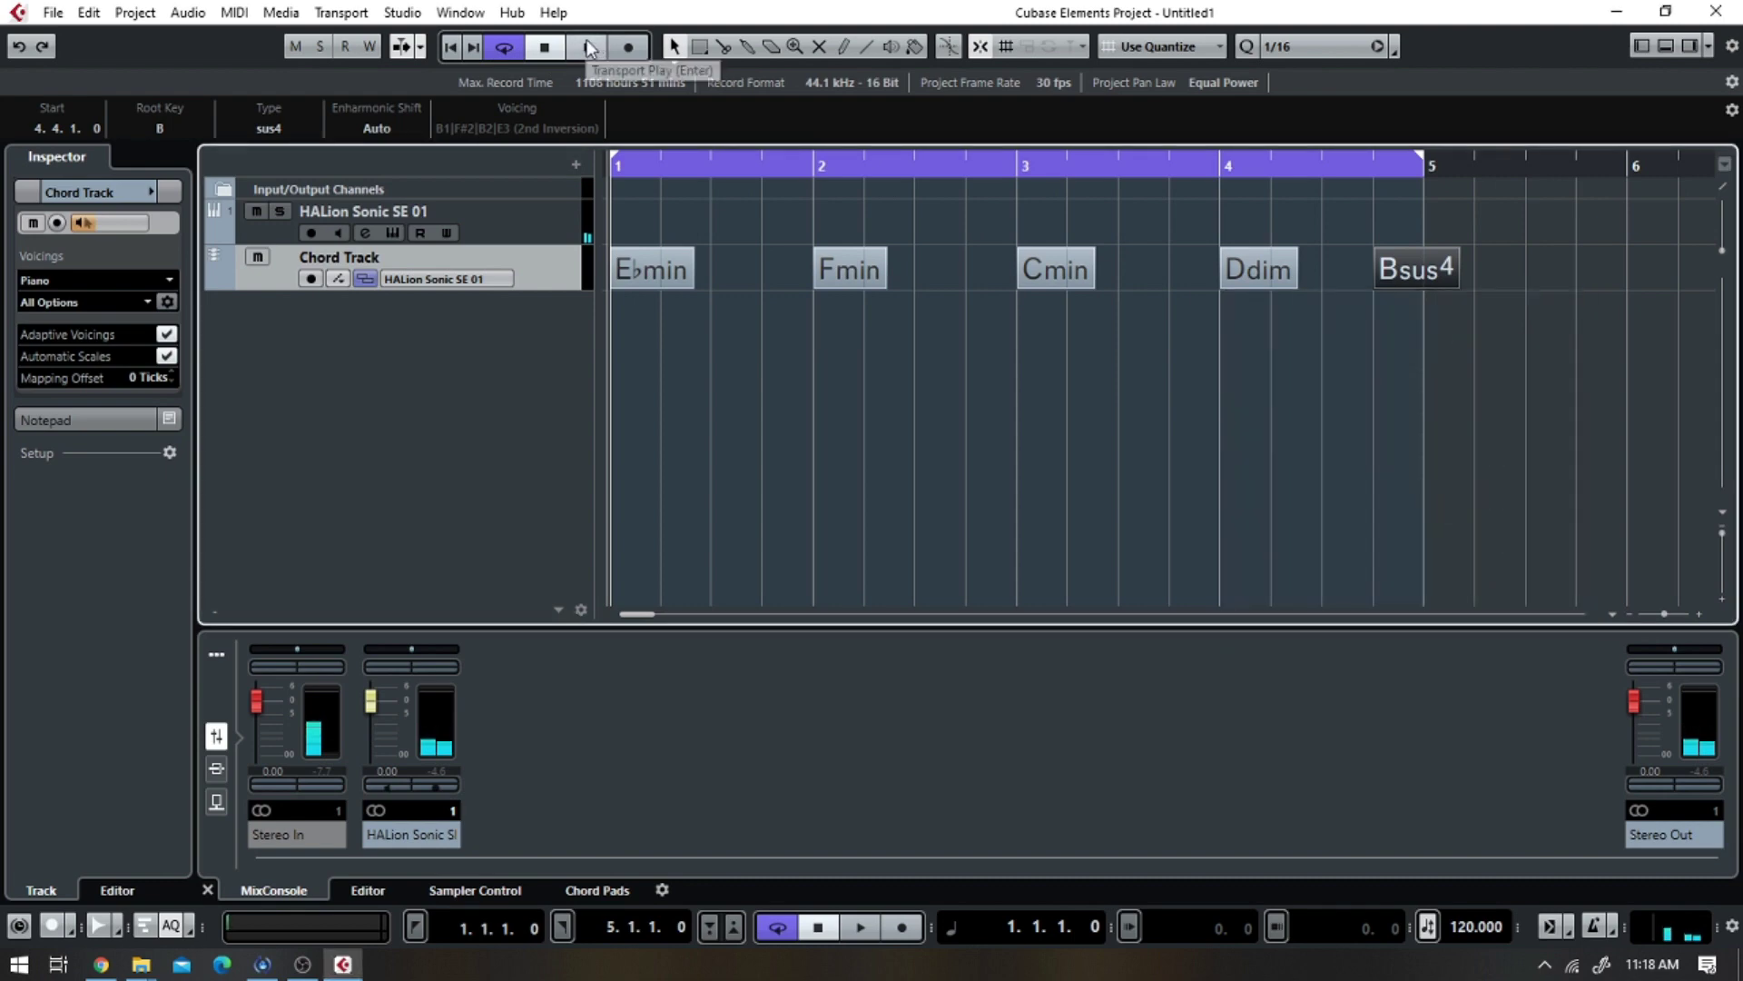
{"action": "left_click", "coordinate": [586, 45]}
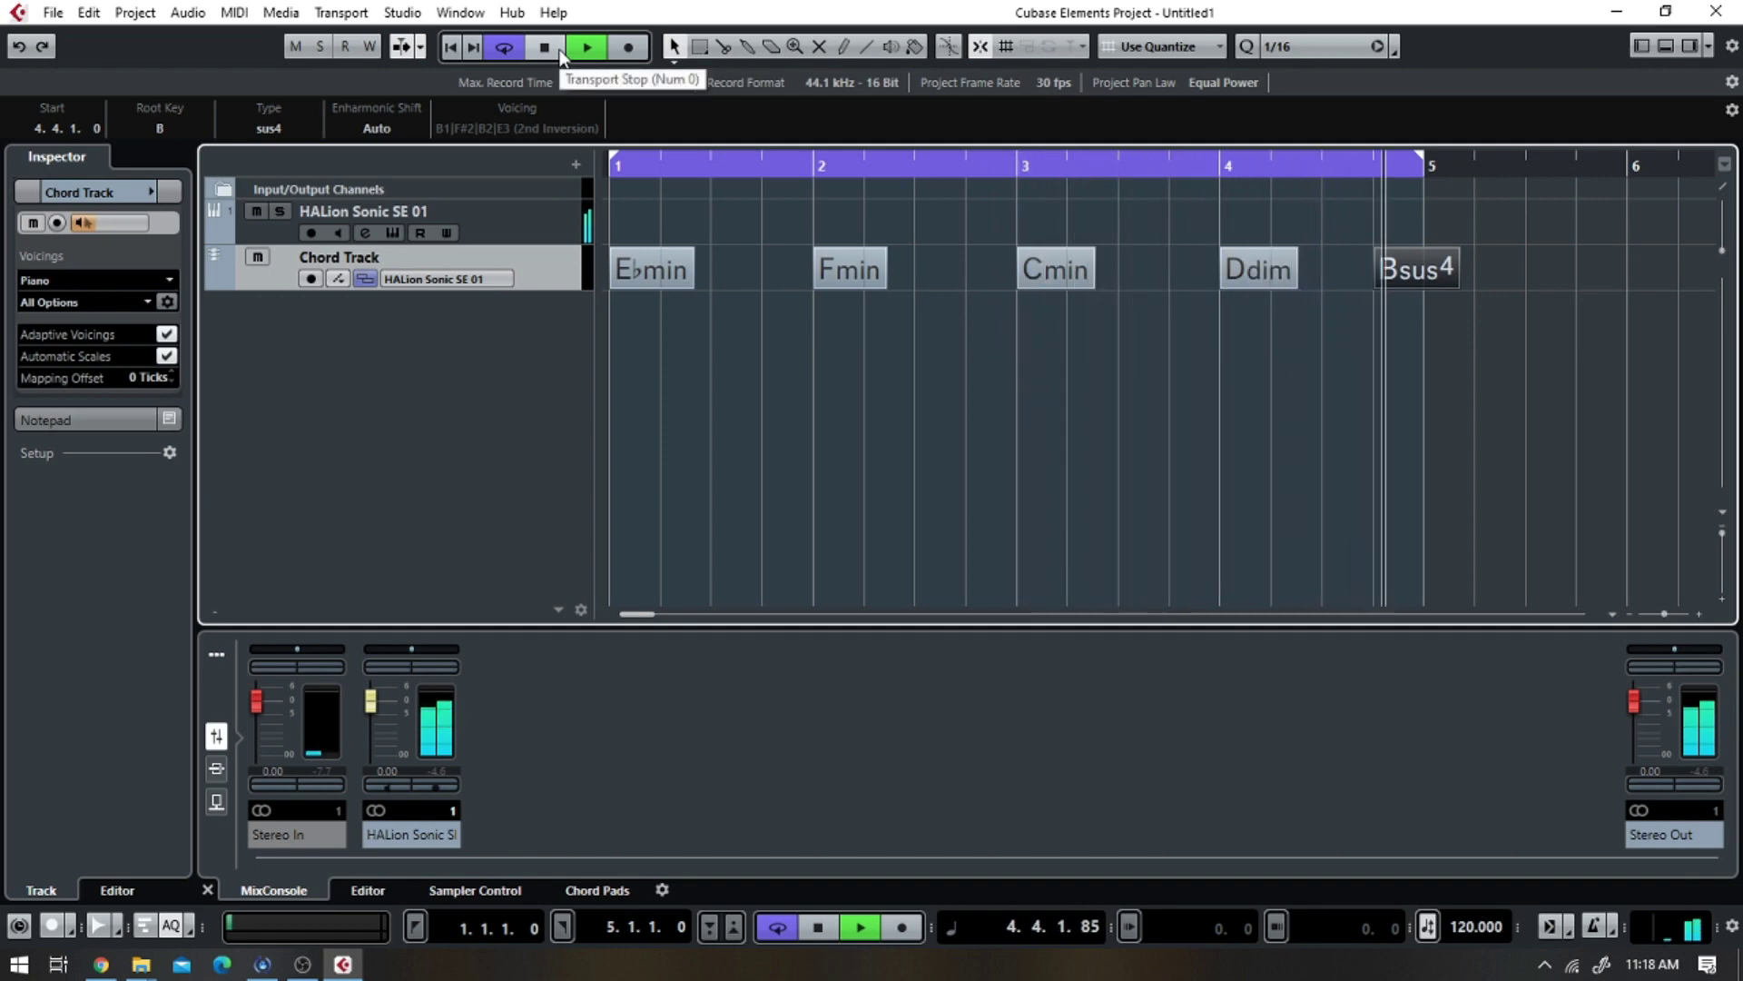
{"action": "left_click", "coordinate": [555, 47]}
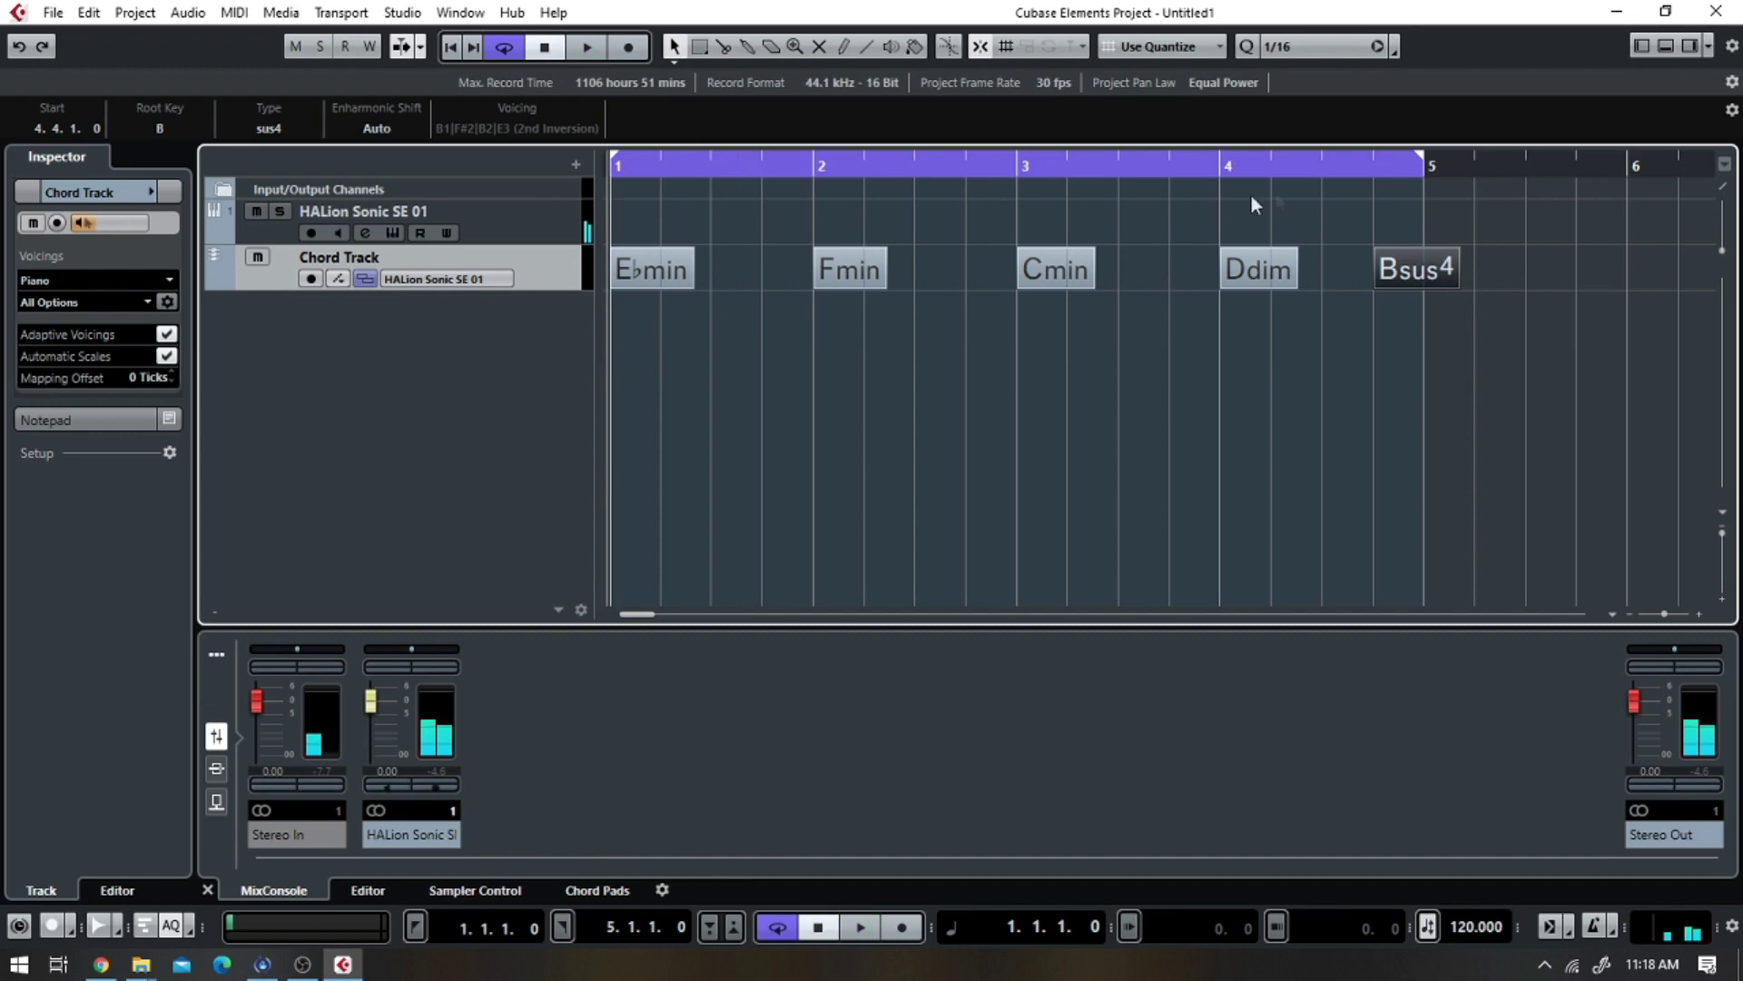
- Redefine the last chord event in bar 4 as D minor and play the progression from bar 1 through that chord
{"action": "double_click", "coordinate": [1404, 274]}
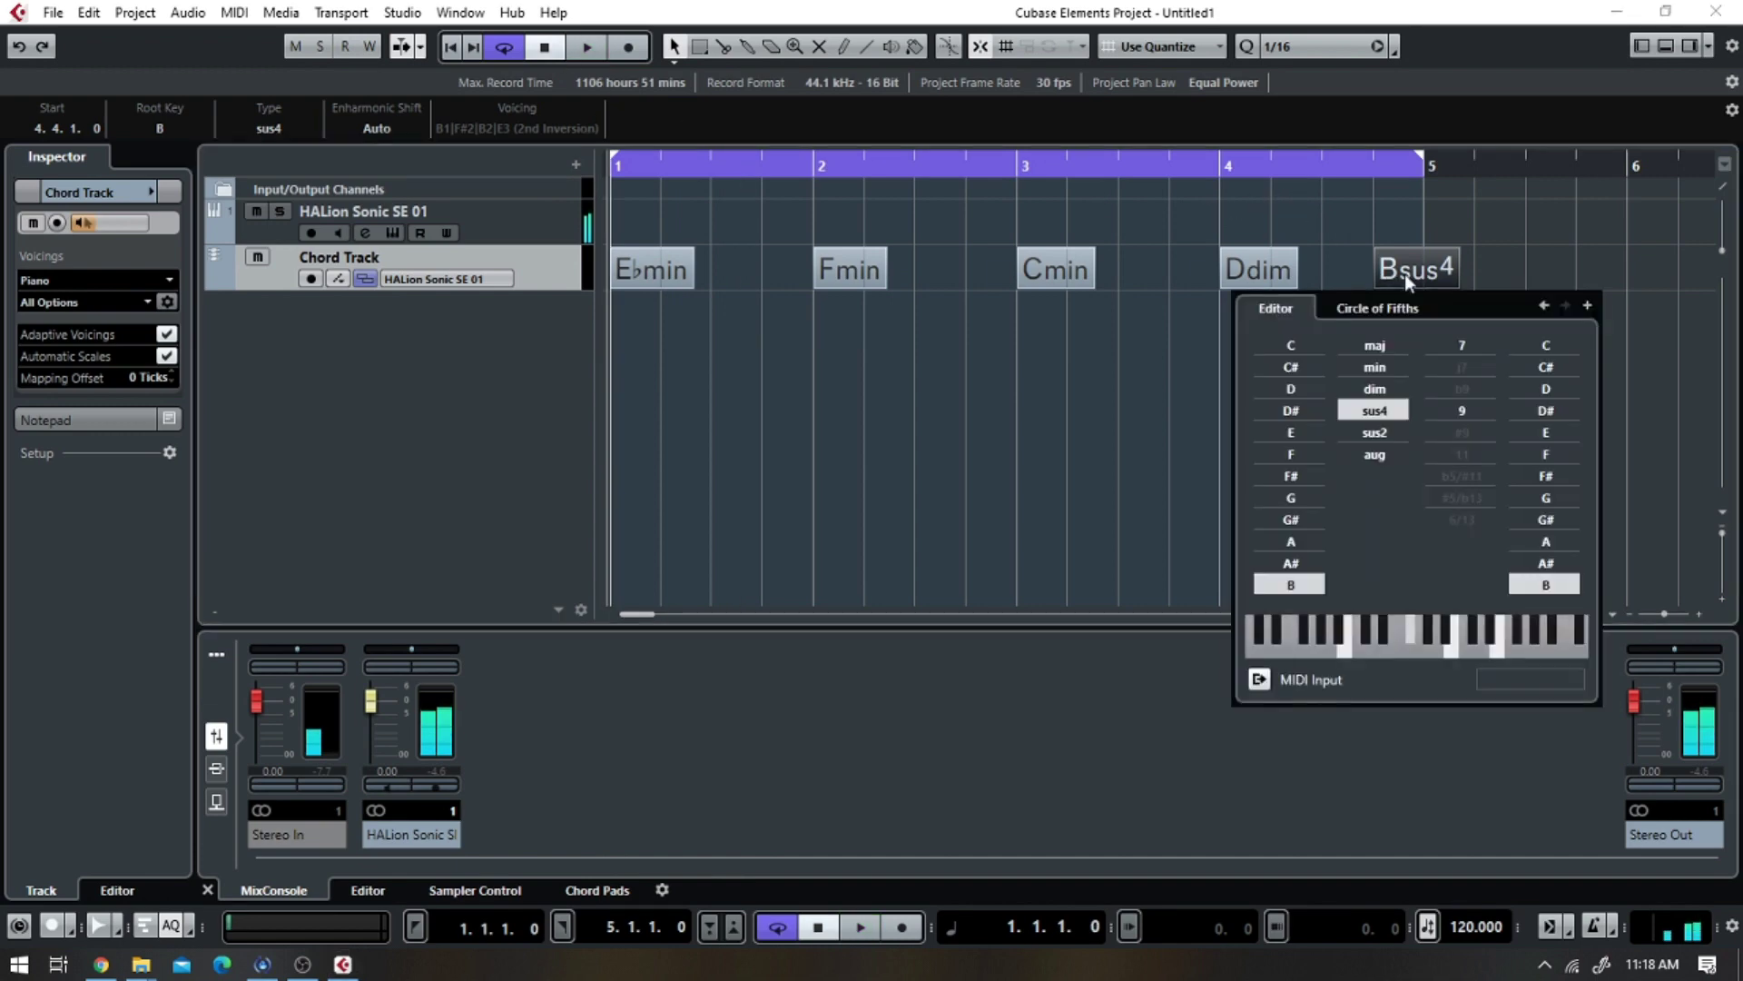
{"action": "left_click", "coordinate": [1284, 412]}
{"action": "left_click", "coordinate": [1371, 391]}
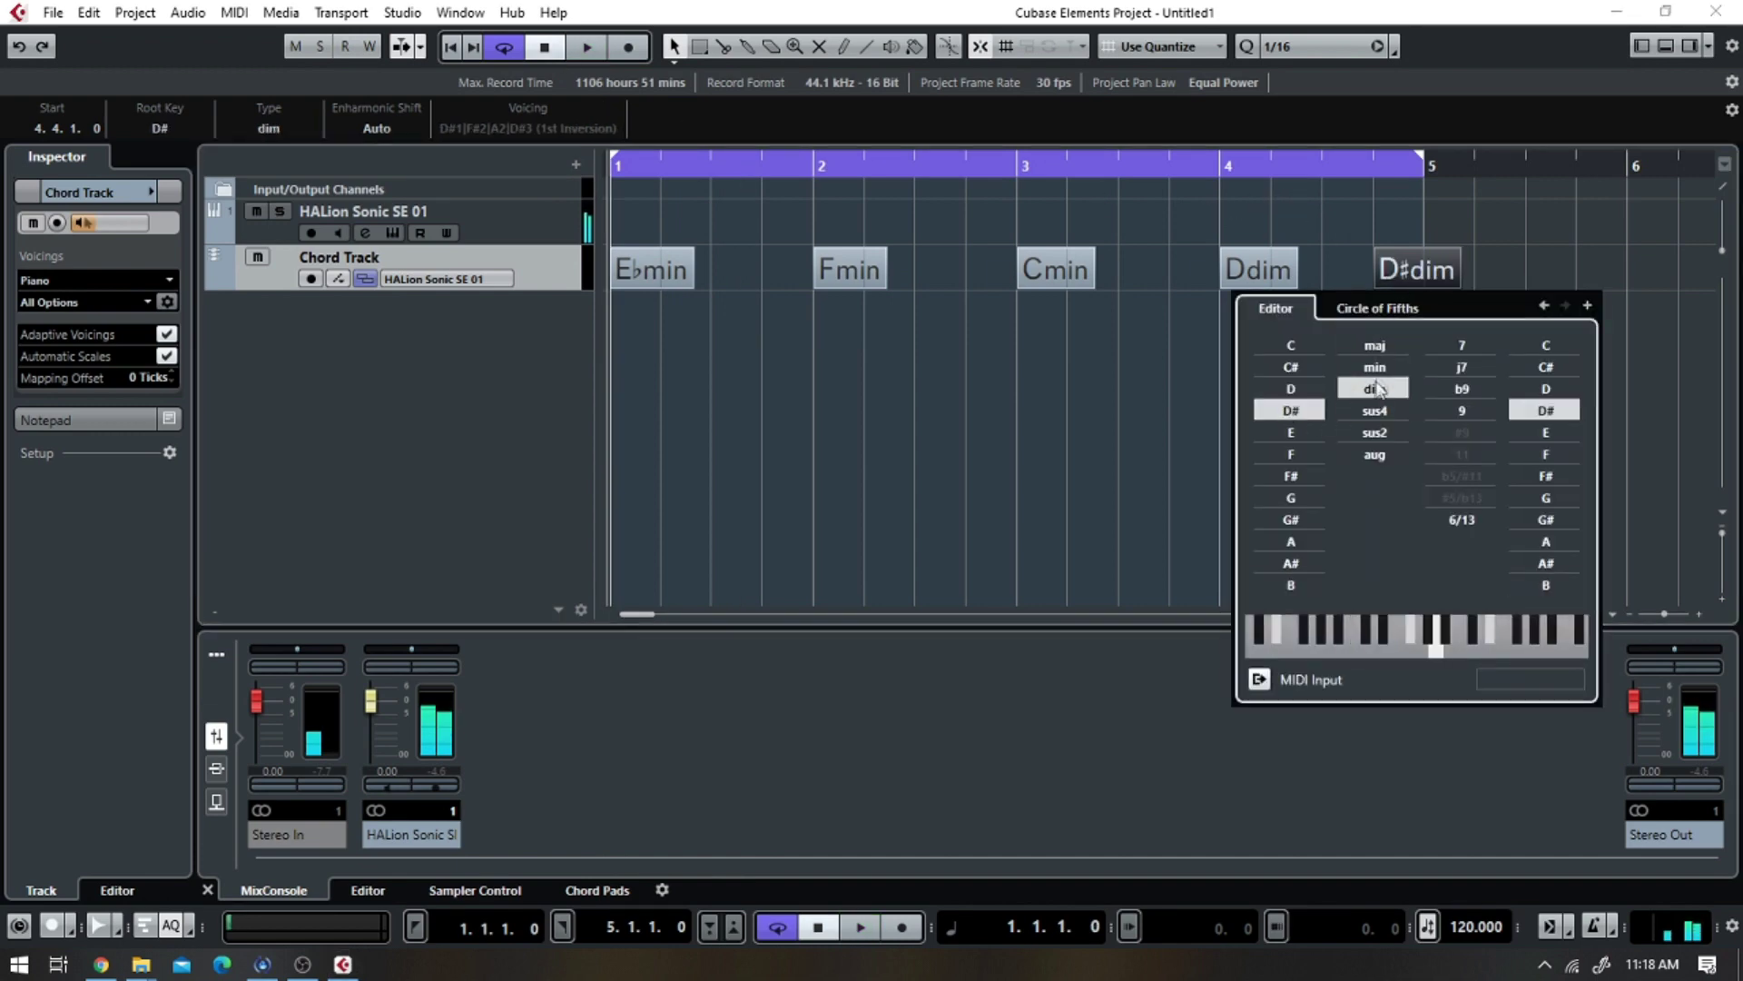
{"action": "left_click", "coordinate": [1374, 366]}
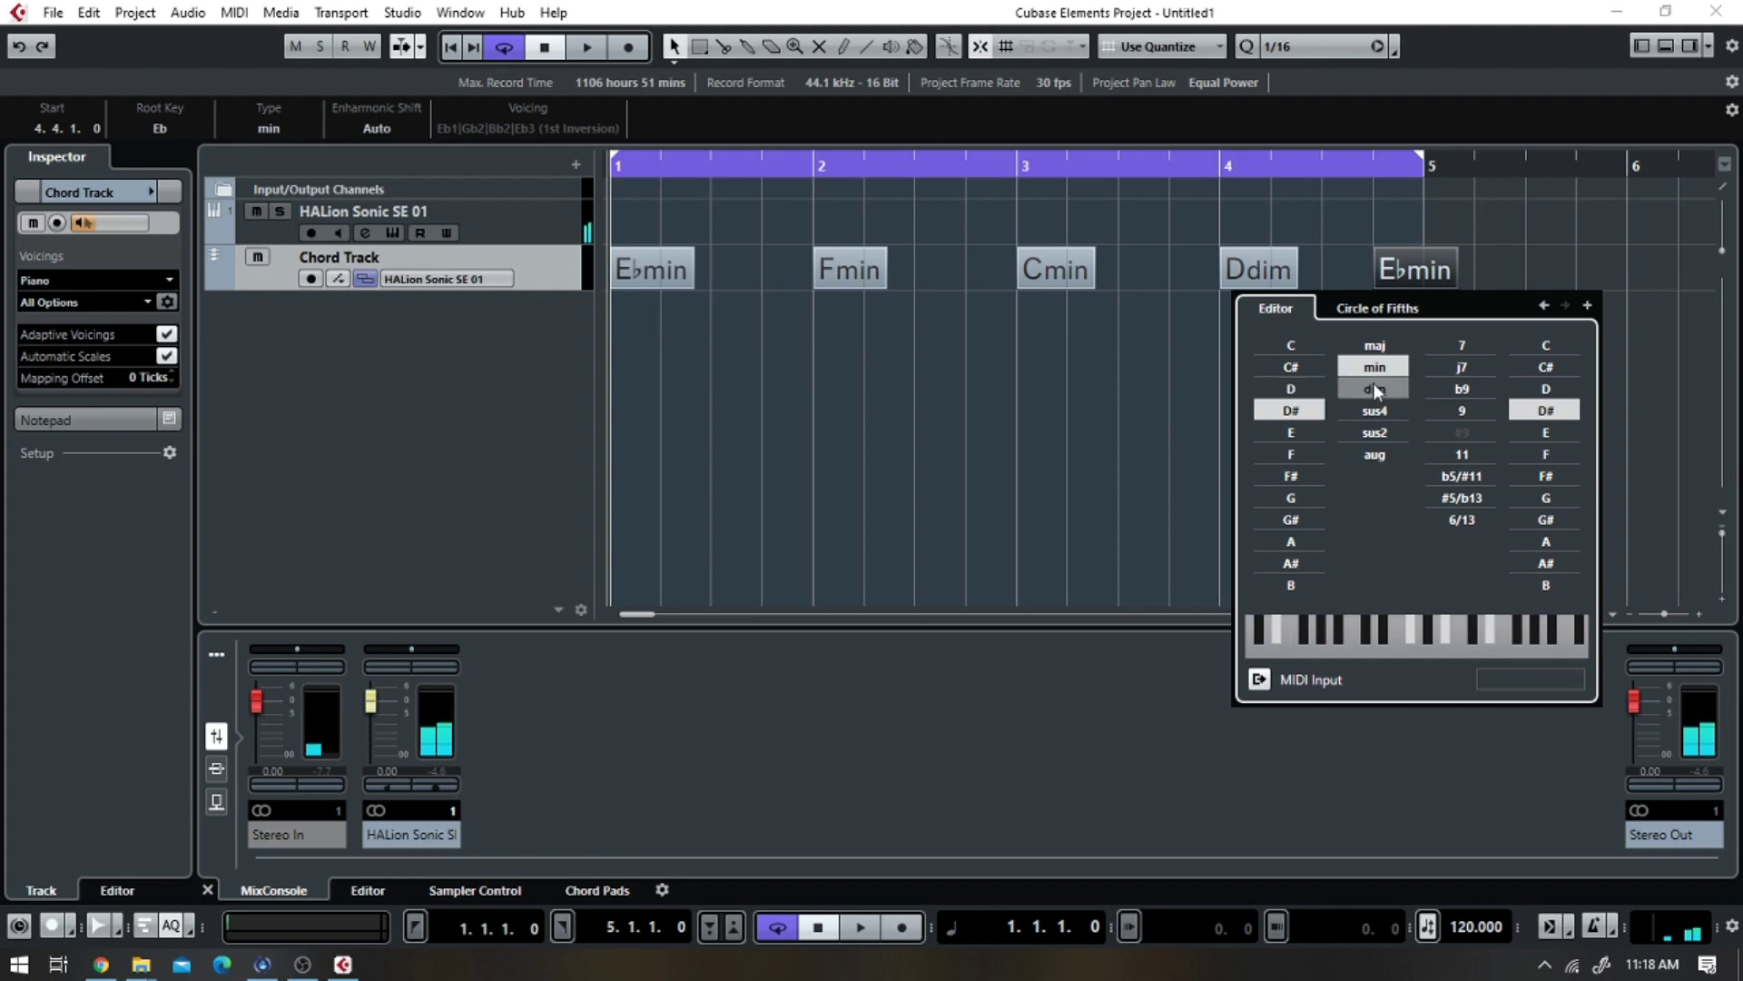
{"action": "left_click", "coordinate": [1297, 391]}
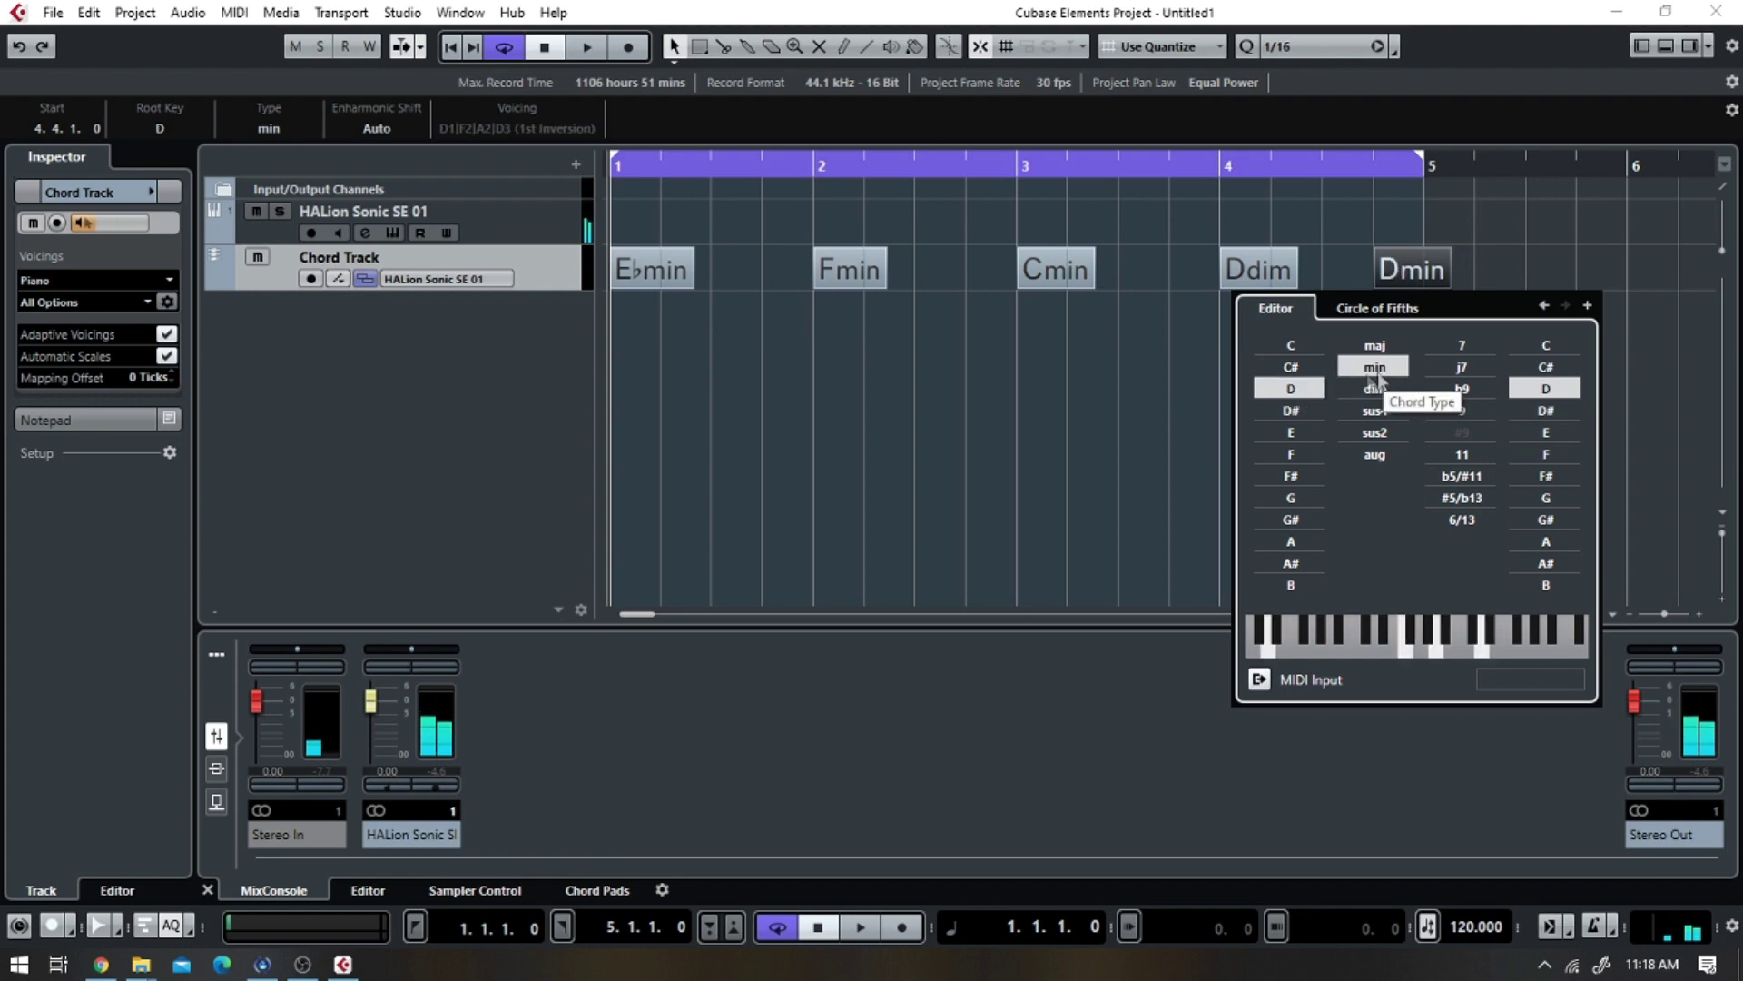
{"action": "left_click", "coordinate": [1293, 413]}
{"action": "left_click", "coordinate": [1296, 391]}
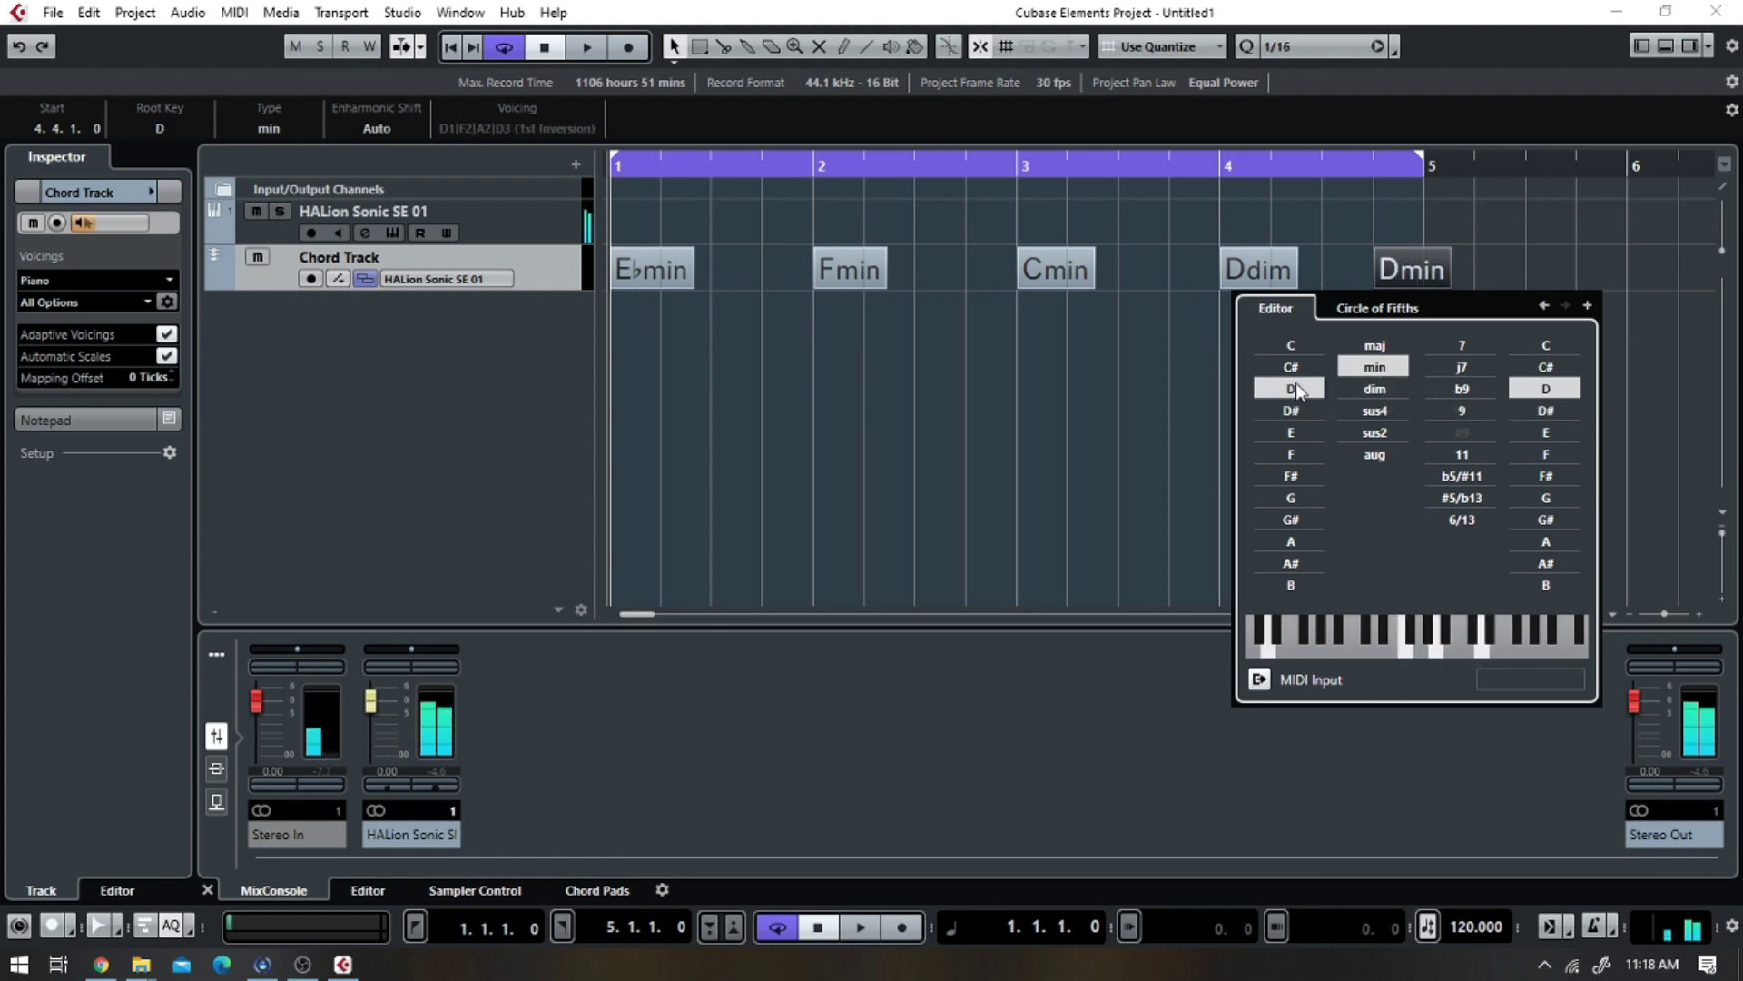
{"action": "left_click", "coordinate": [579, 53]}
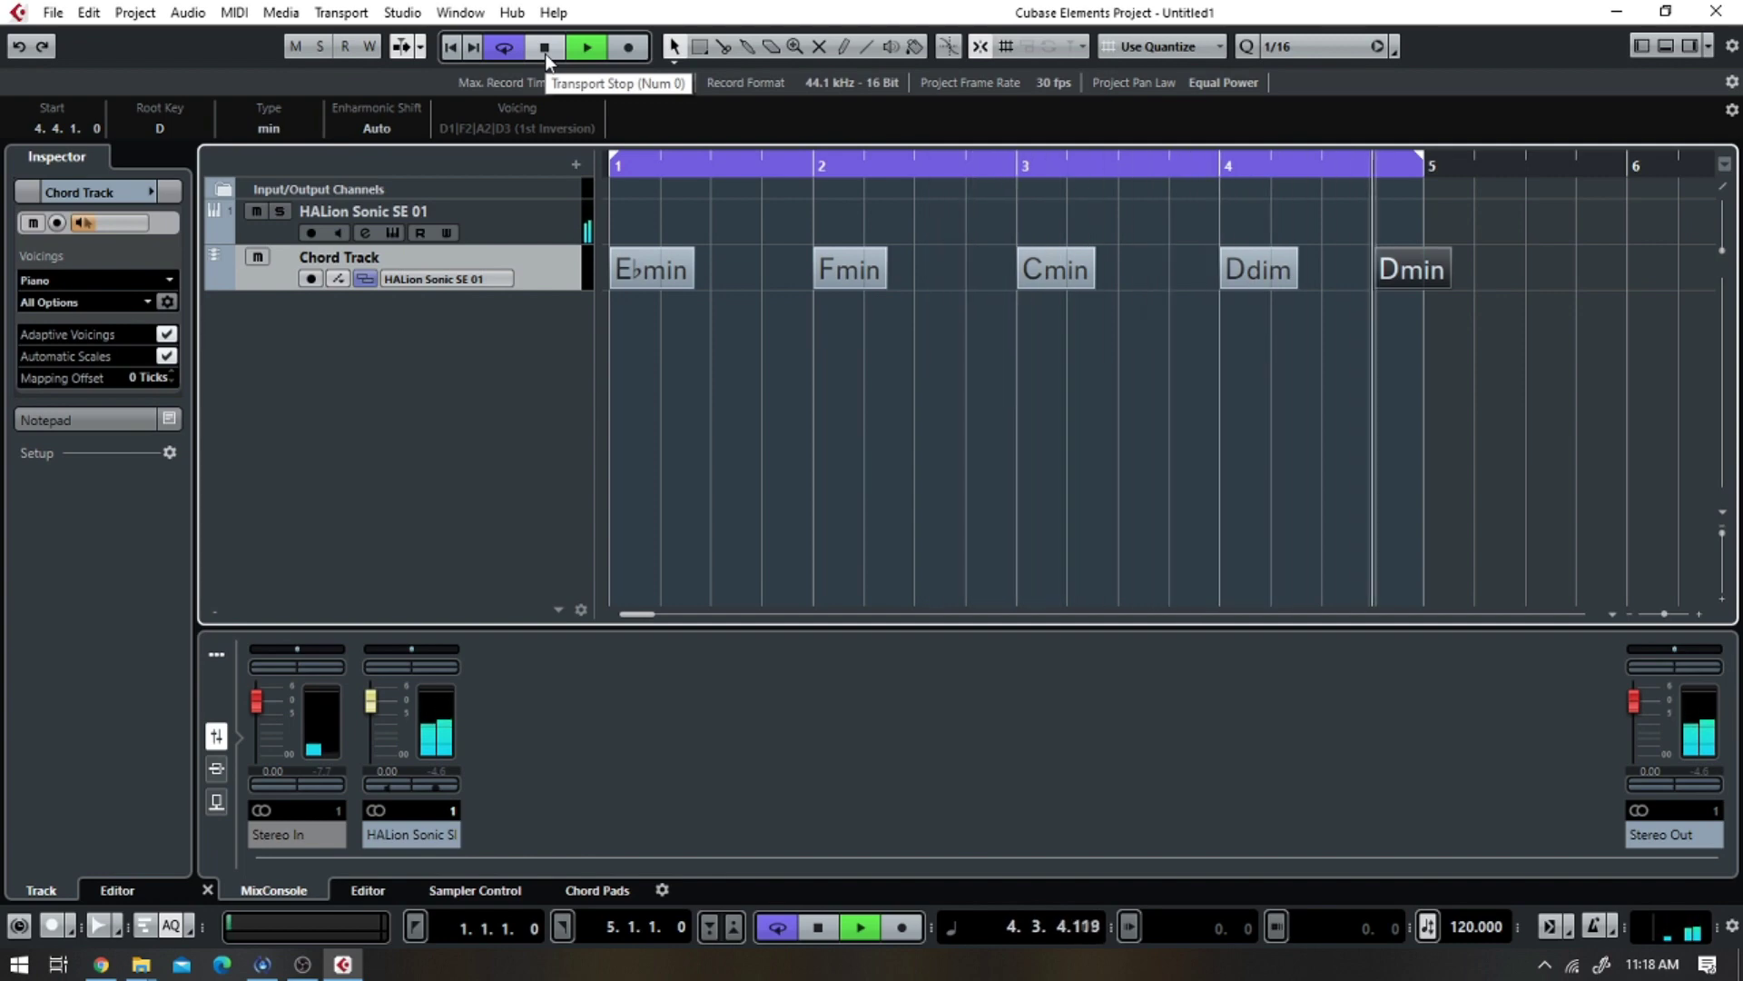
{"action": "left_click", "coordinate": [545, 50]}
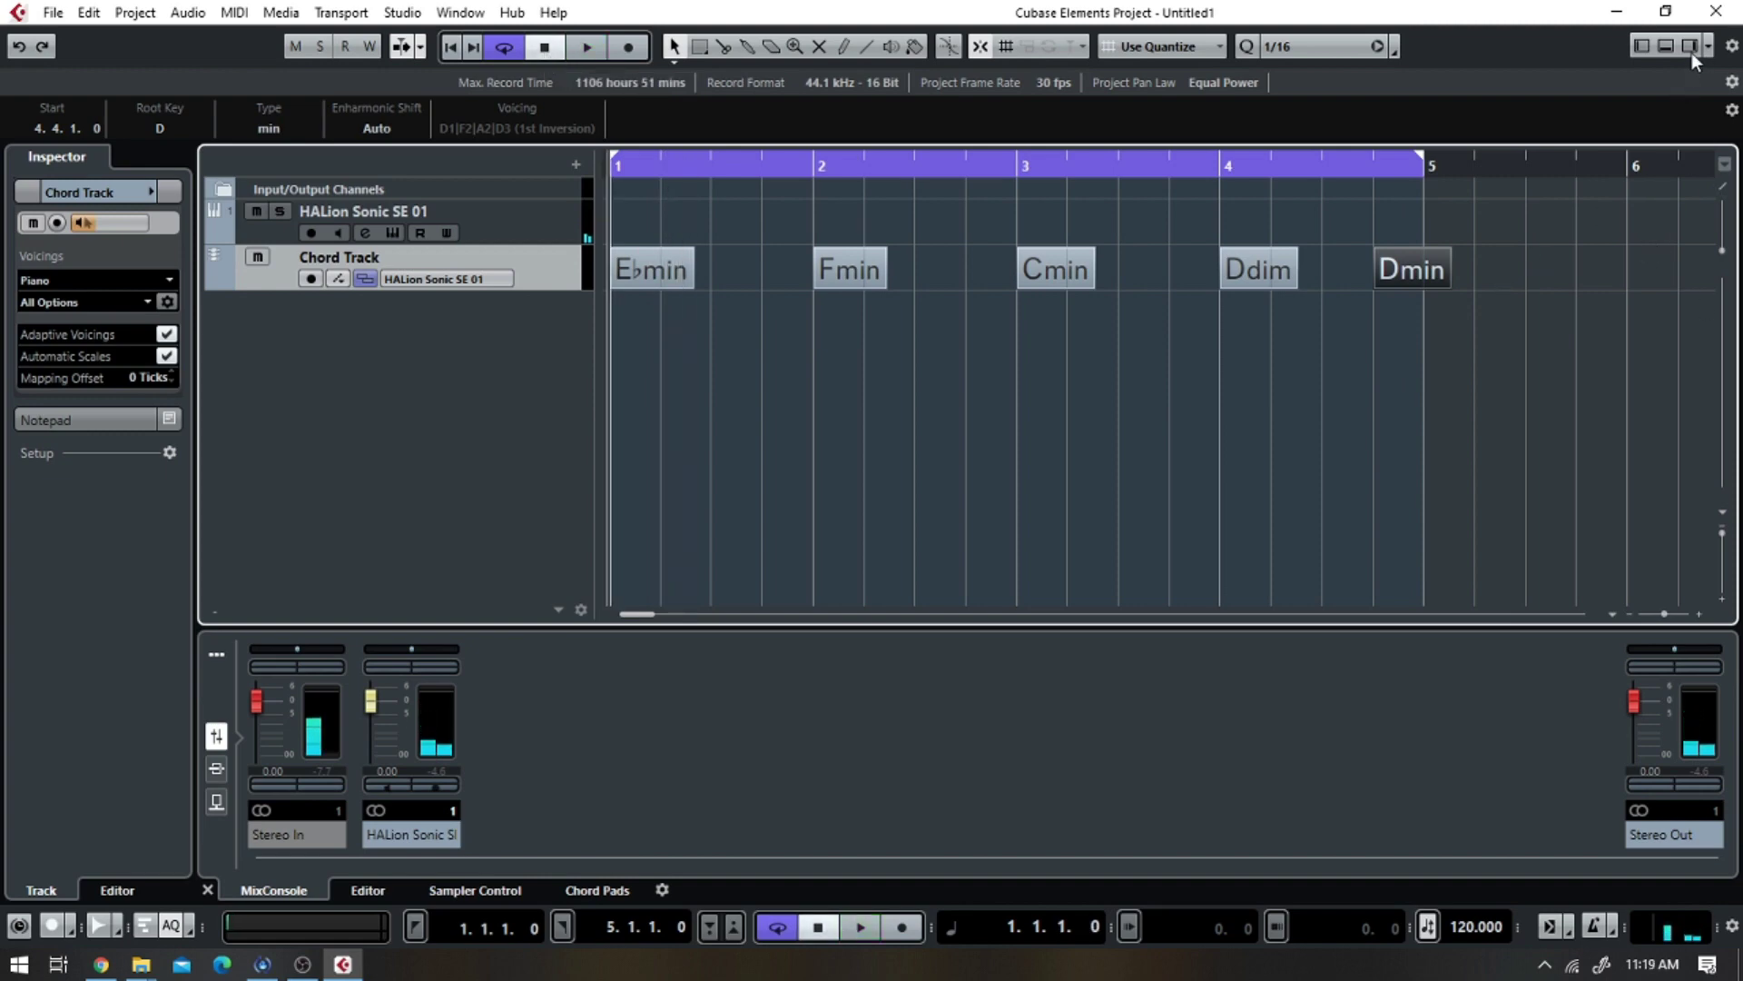
- Draw an empty one-bar MIDI part in bar 1 of the HALion Sonic SE 01 track
{"action": "left_click", "coordinate": [559, 233]}
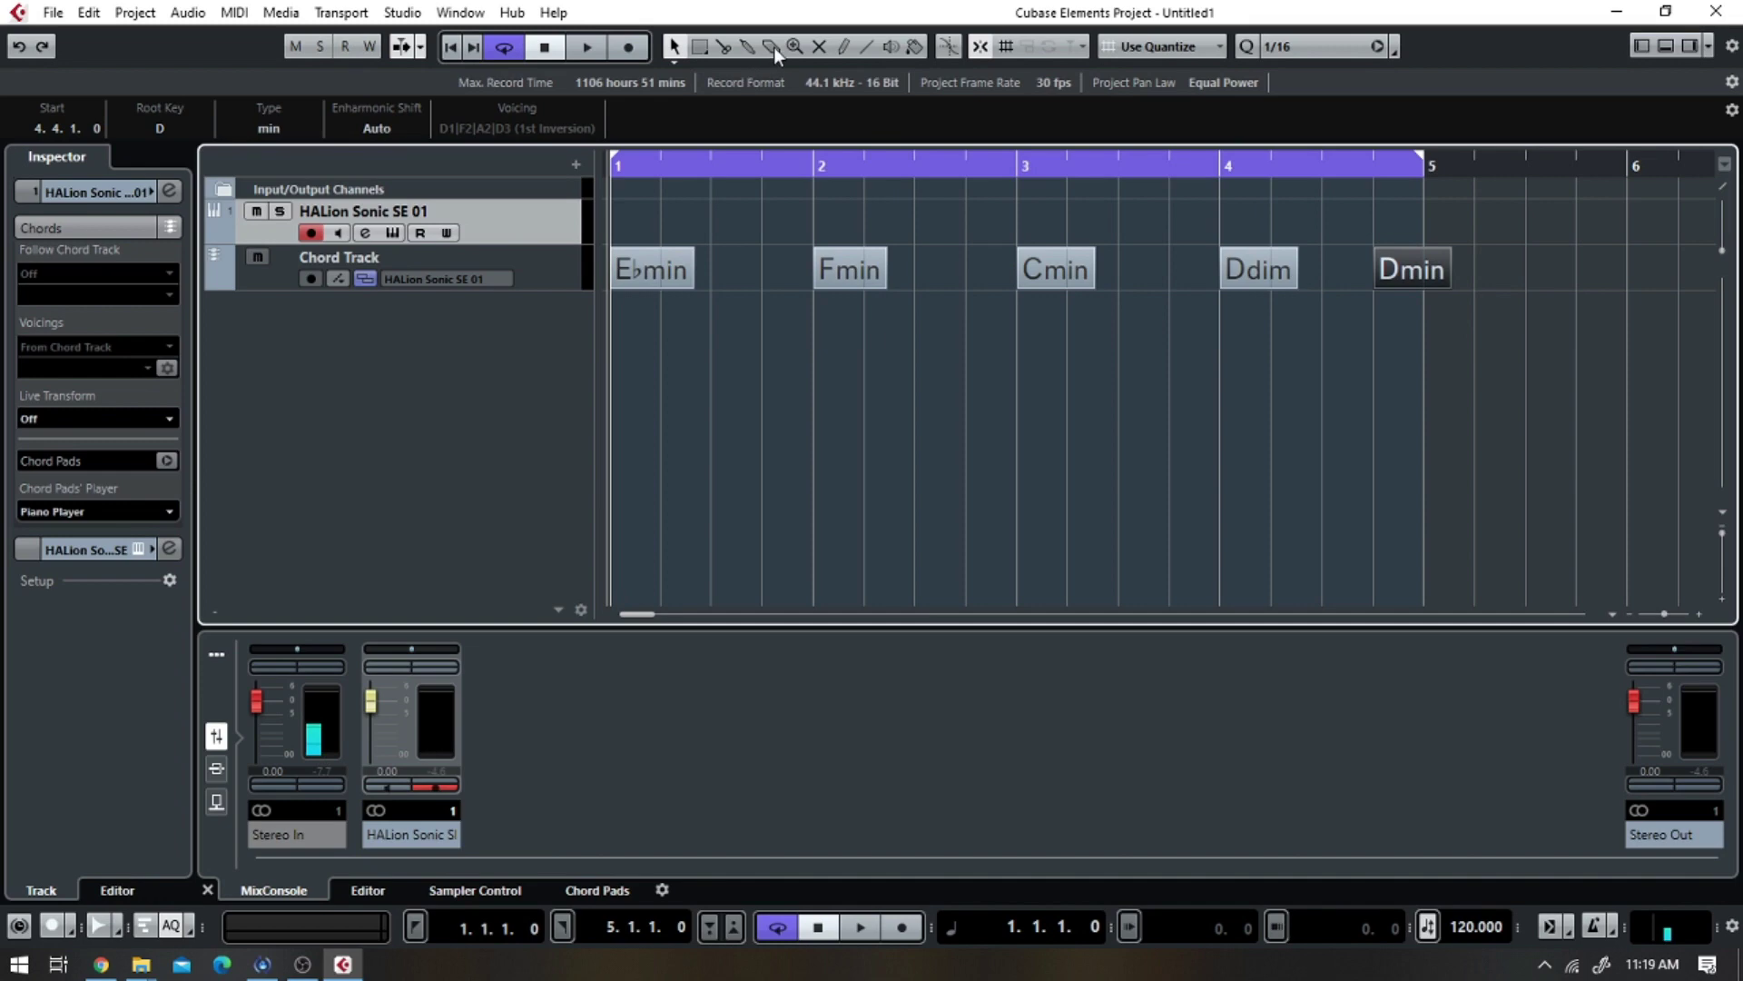
{"action": "left_click", "coordinate": [844, 50]}
{"action": "mouse_move", "coordinate": [617, 190]}
{"action": "left_mouse_down"}
{"action": "mouse_move", "coordinate": [676, 224]}
{"action": "mouse_move", "coordinate": [1413, 224]}
{"action": "mouse_move", "coordinate": [845, 223]}
{"action": "mouse_move", "coordinate": [814, 204]}
{"action": "left_mouse_up"}
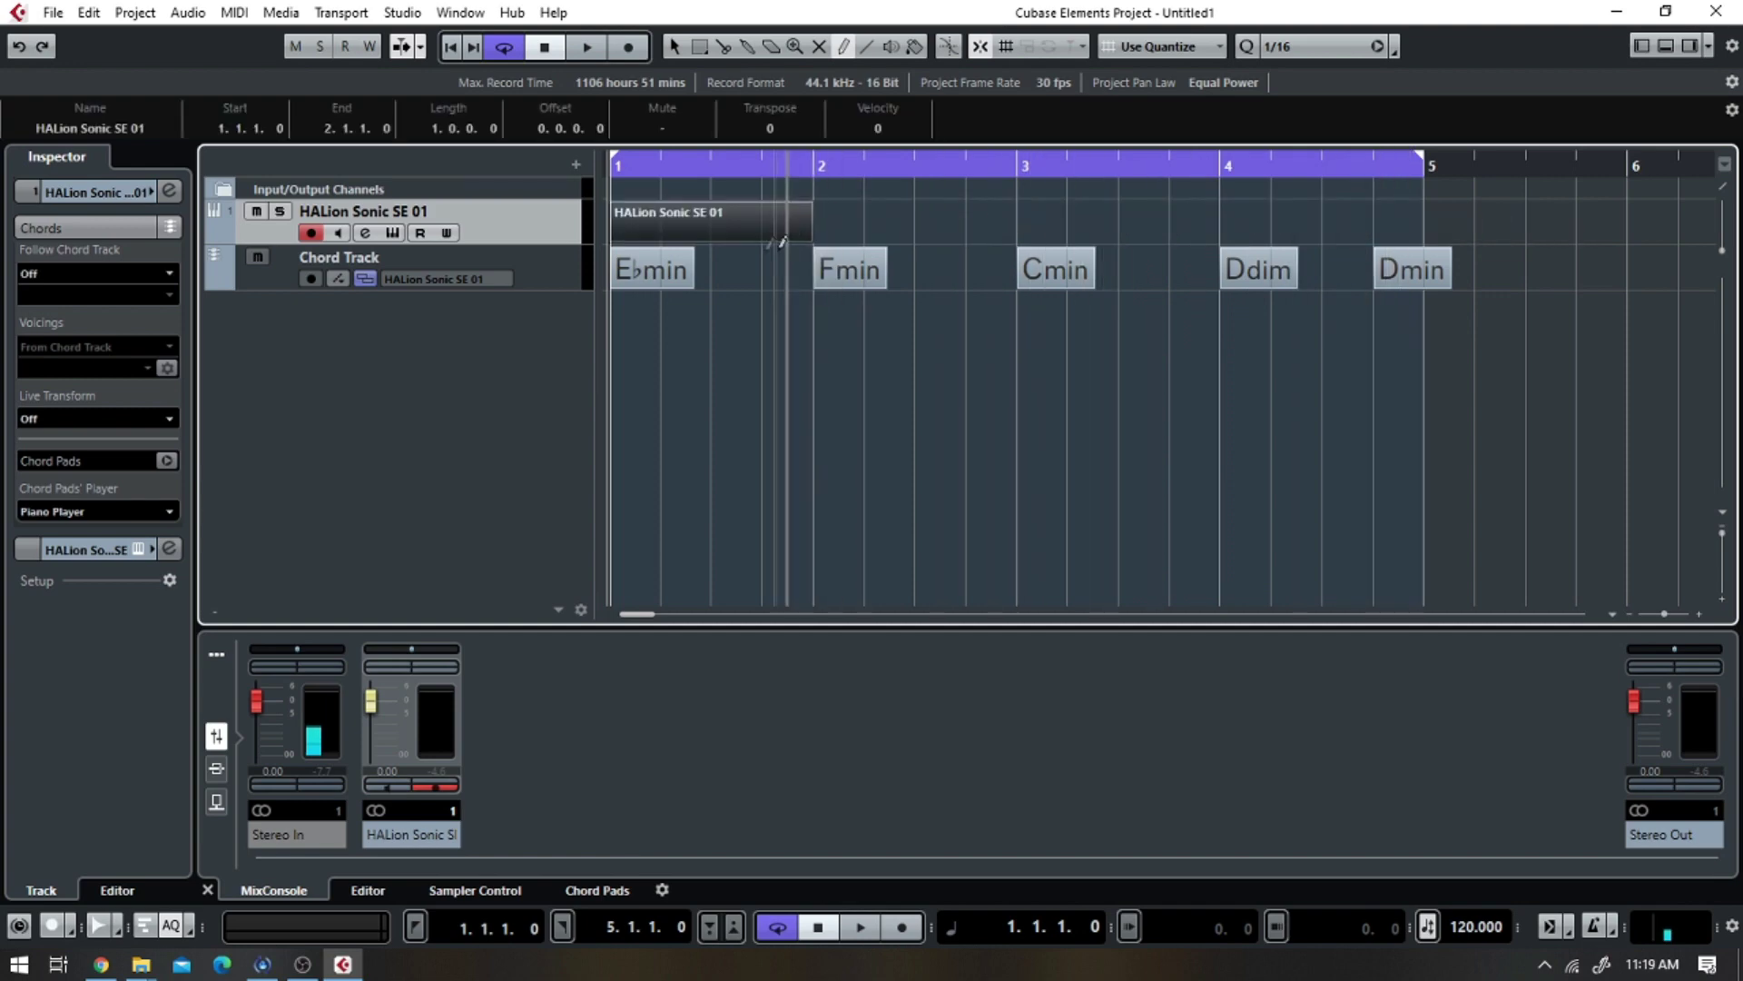
{"action": "left_click", "coordinate": [676, 48]}
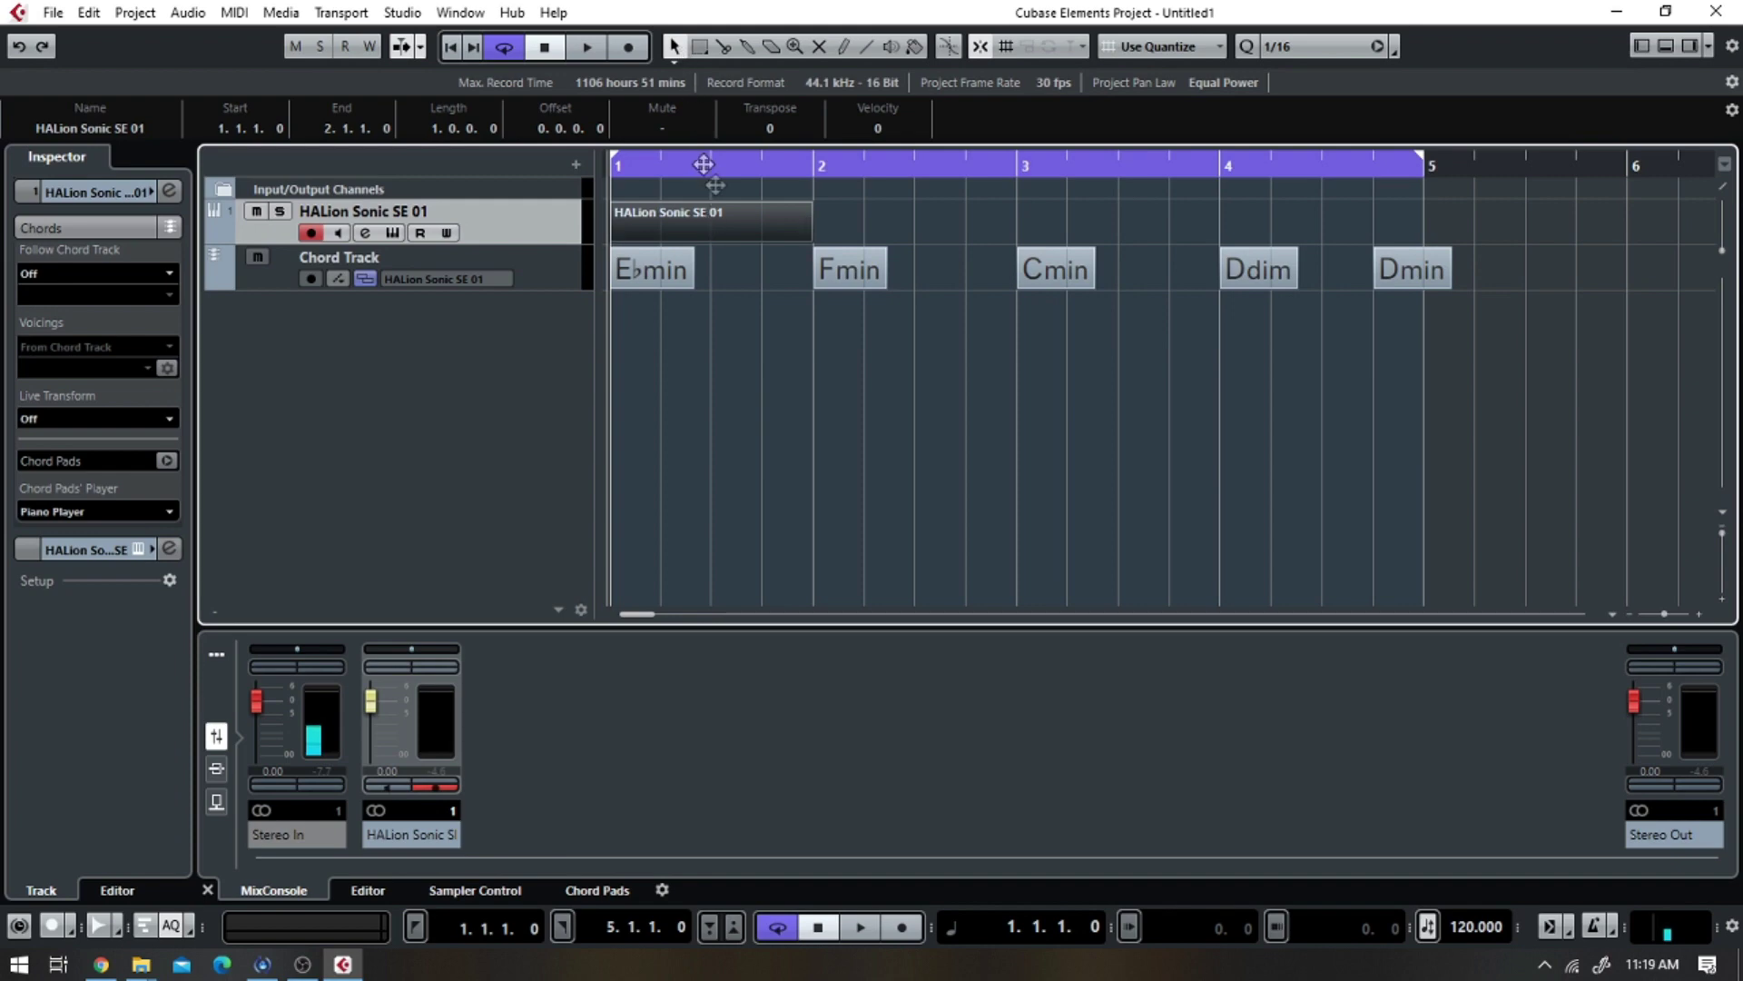
- Open the new MIDI part for note editing, enlarge the editor area, and audition a key
{"action": "double_click", "coordinate": [717, 215]}
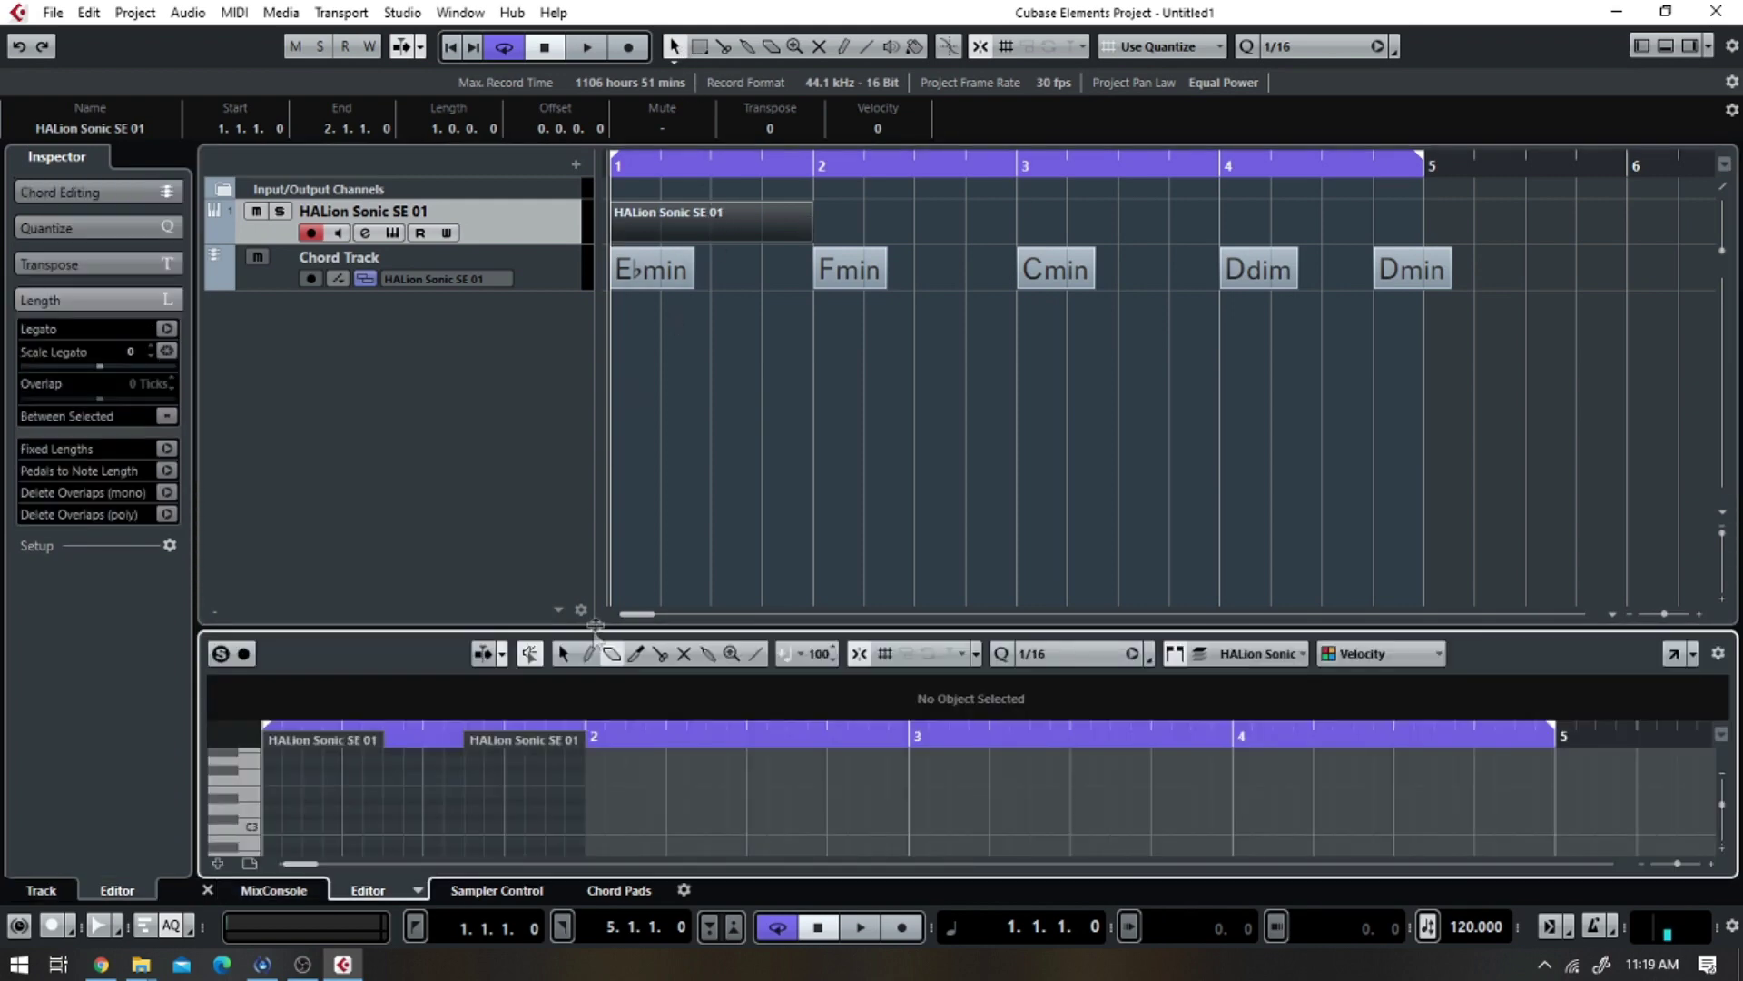
{"action": "left_click_drag", "start_coordinate": [598, 627], "coordinate": [597, 409]}
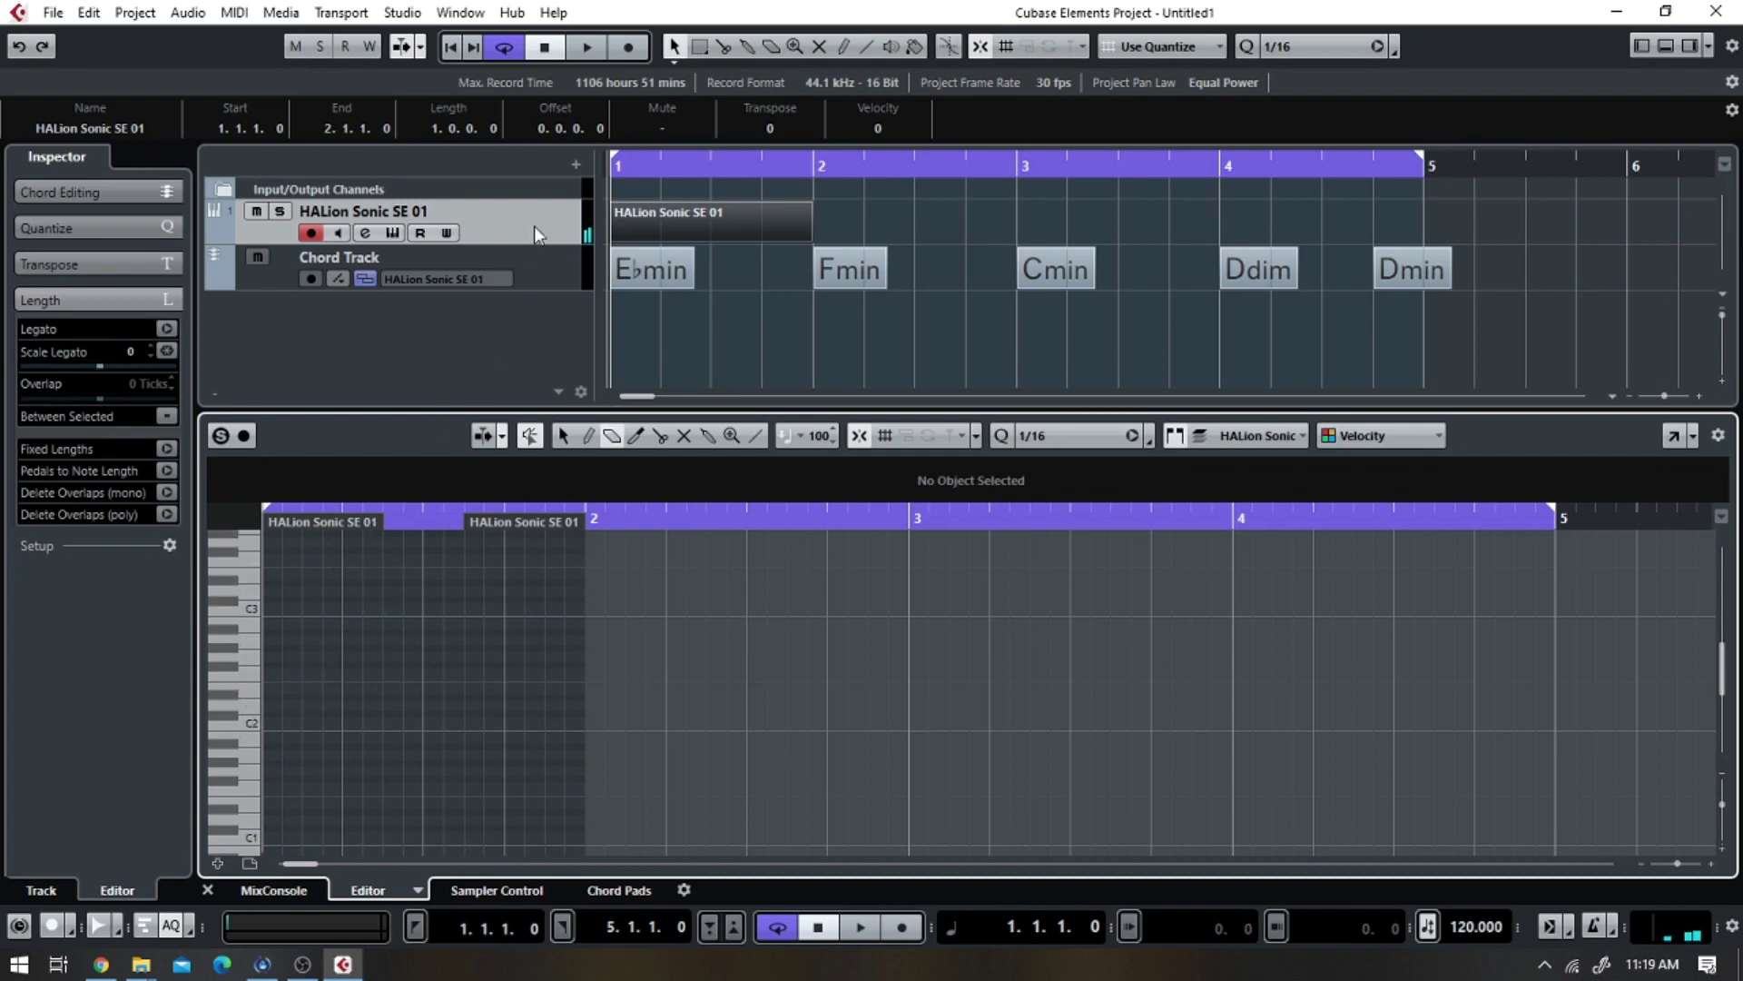
{"action": "left_click", "coordinate": [237, 581]}
- Draw a melody of 1/16 notes across bar 1: F2, G#2, G#2, A#2, C3, A#2, A#2, G2 and F2
{"action": "left_click", "coordinate": [588, 439]}
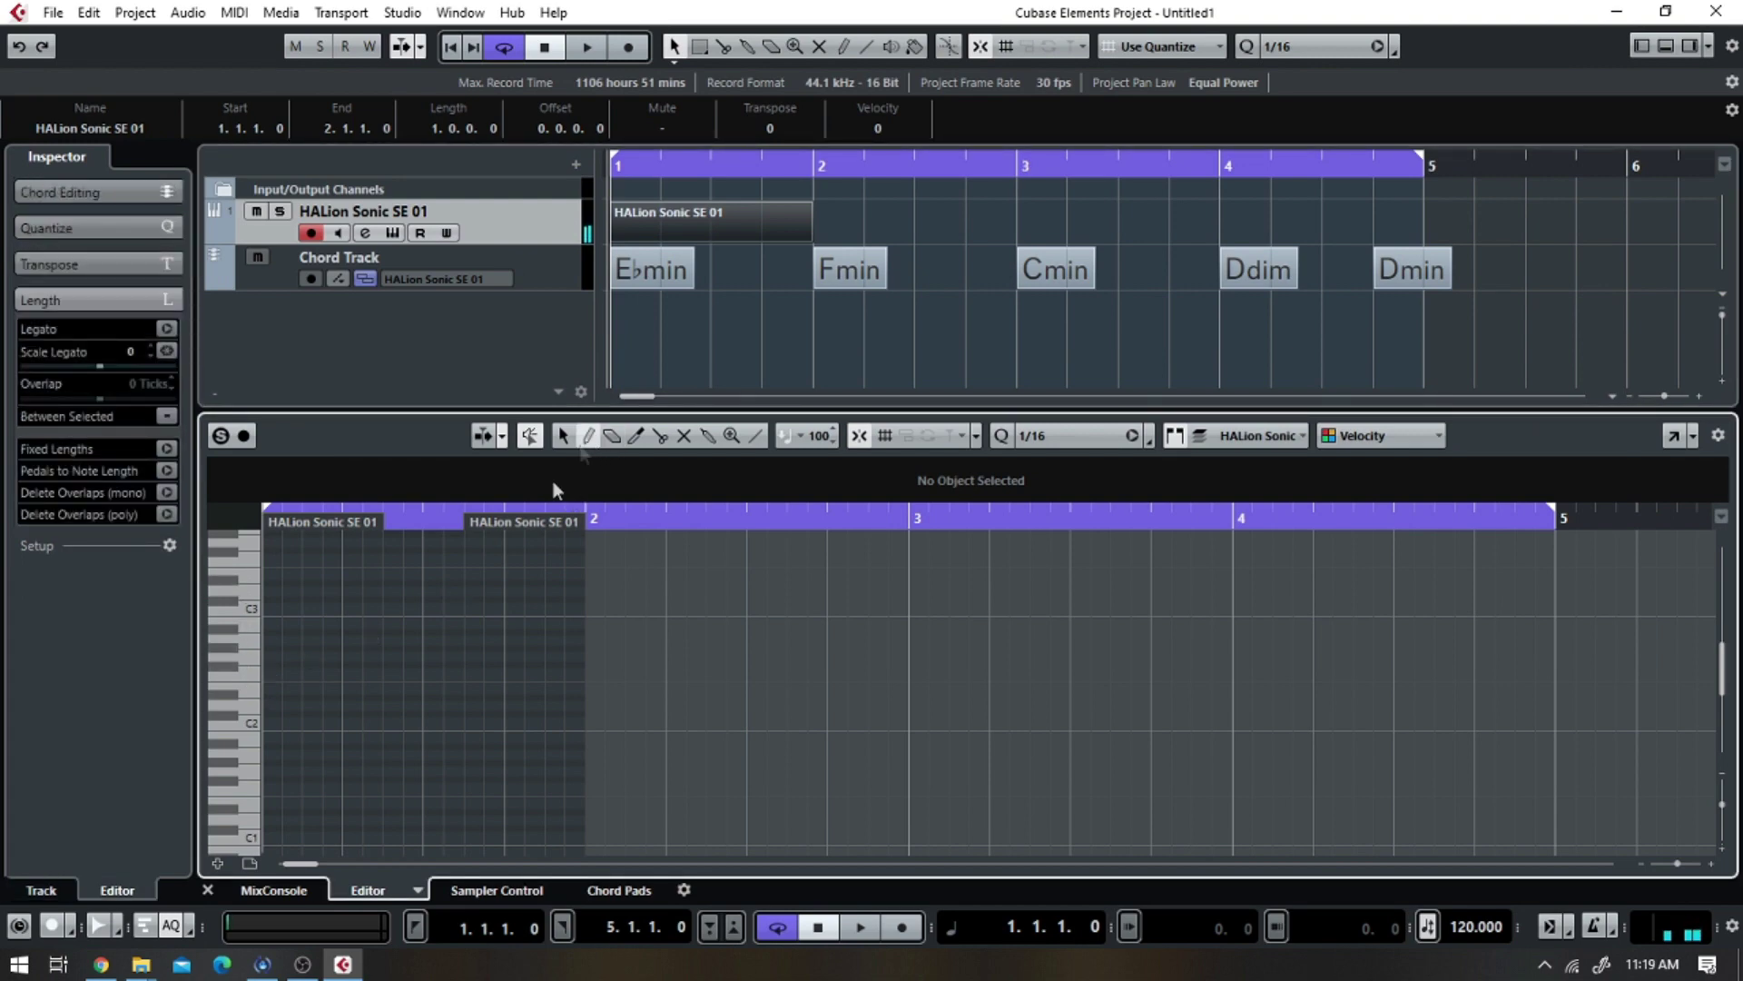
{"action": "left_click", "coordinate": [267, 671]}
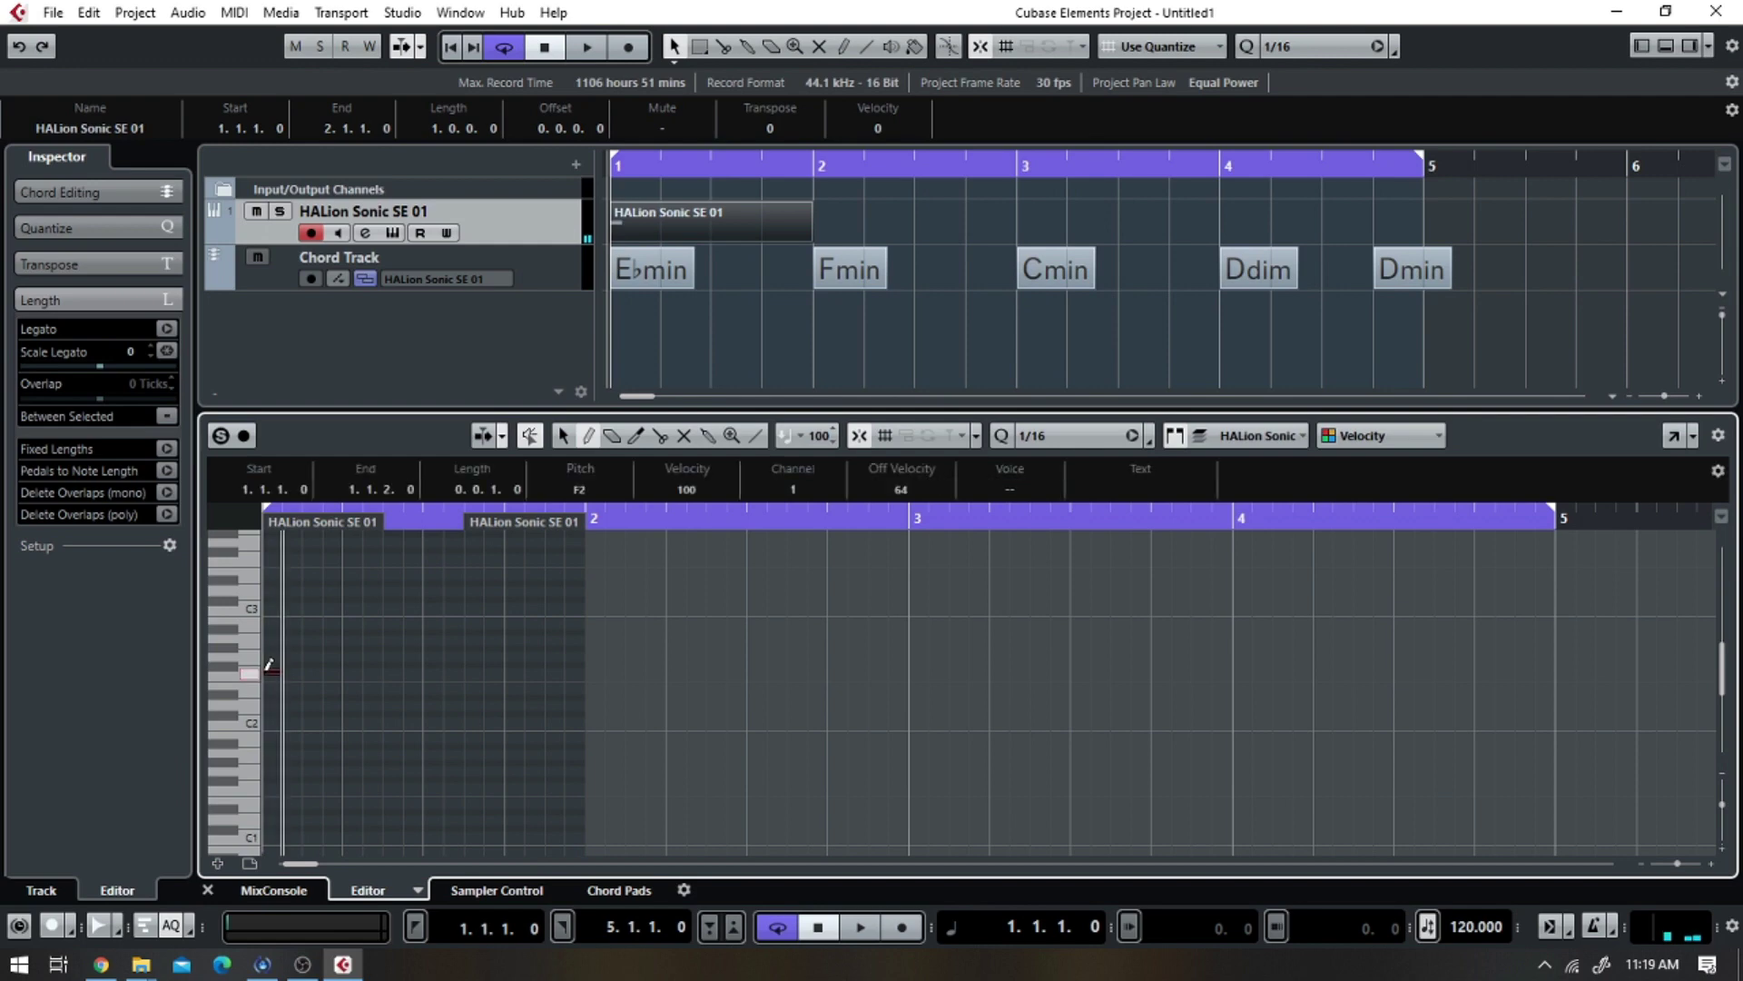
{"action": "left_click", "coordinate": [308, 647]}
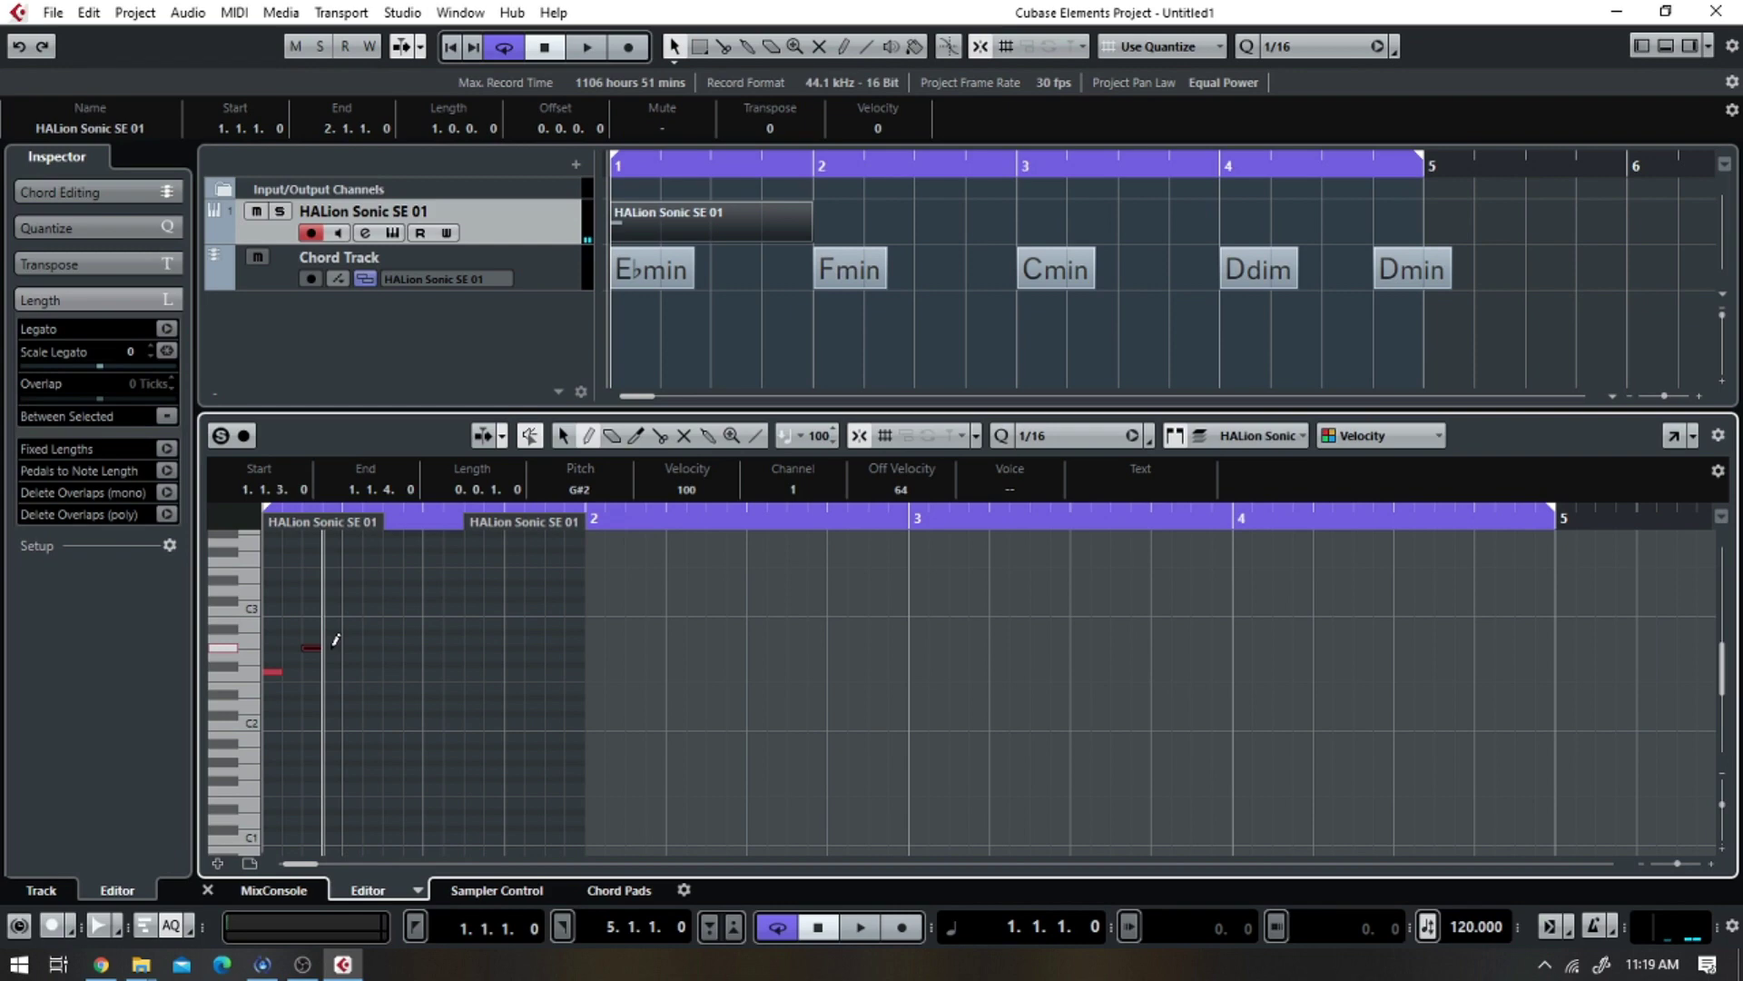
{"action": "left_click", "coordinate": [332, 646]}
{"action": "left_click", "coordinate": [351, 630]}
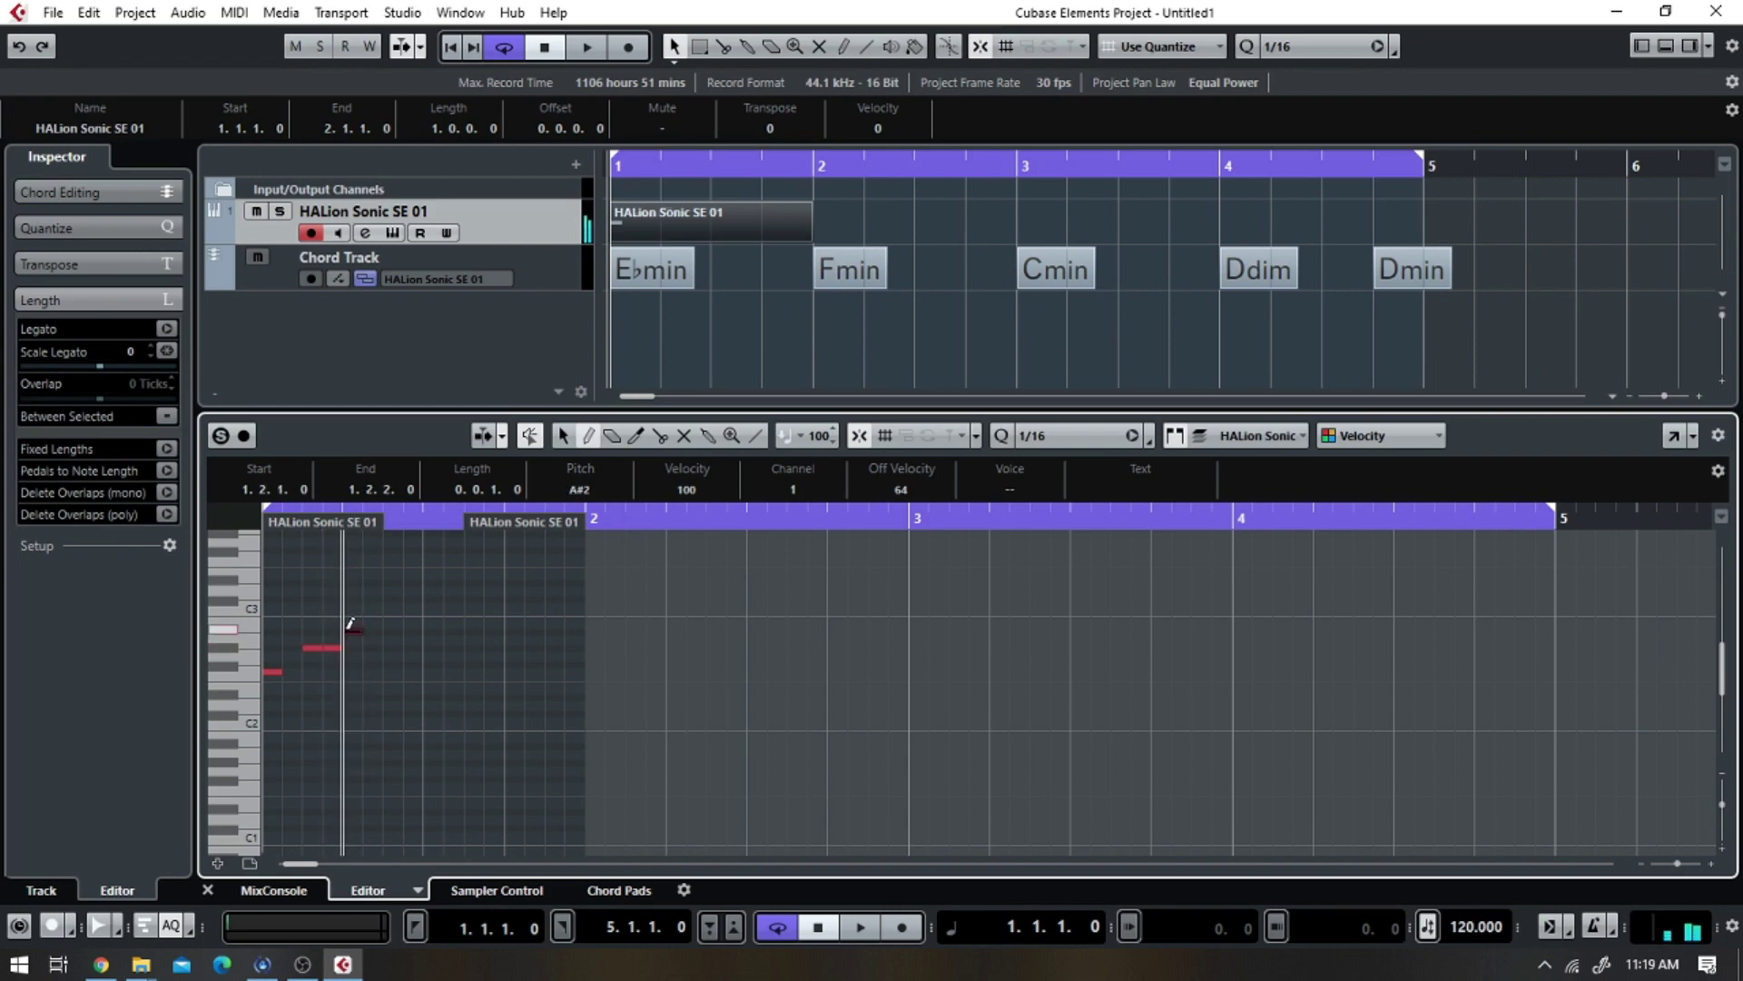
{"action": "left_click", "coordinate": [391, 604]}
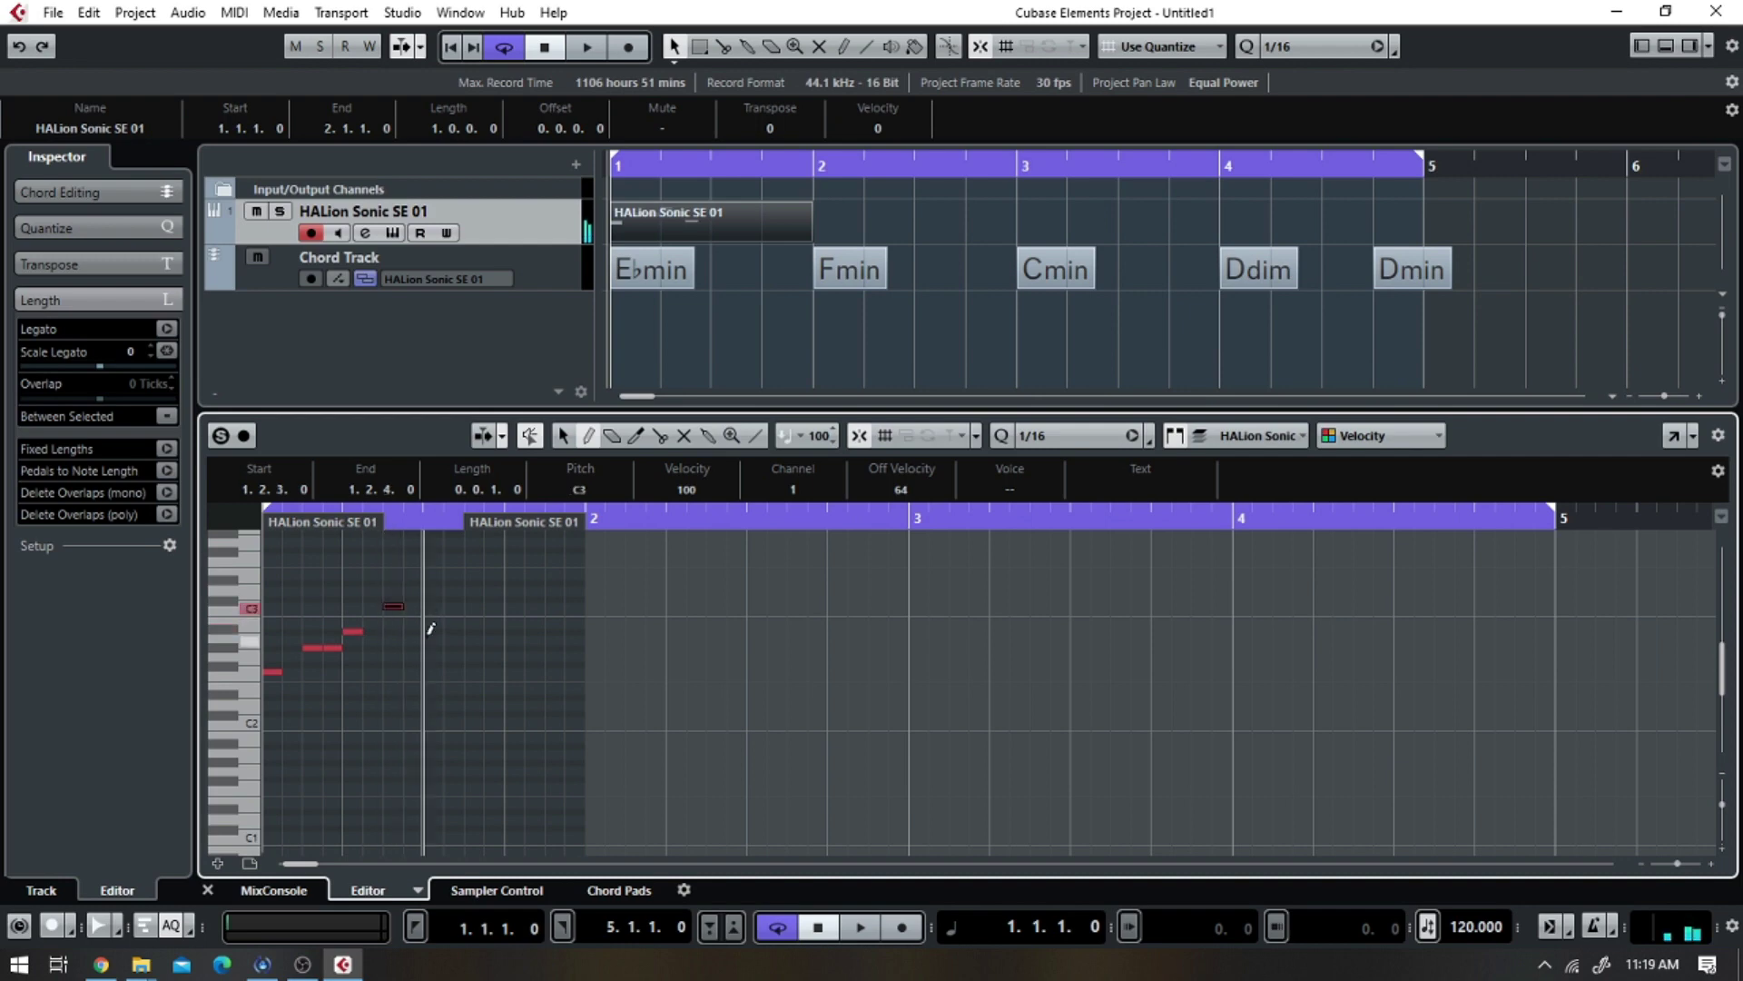
{"action": "left_click", "coordinate": [428, 631]}
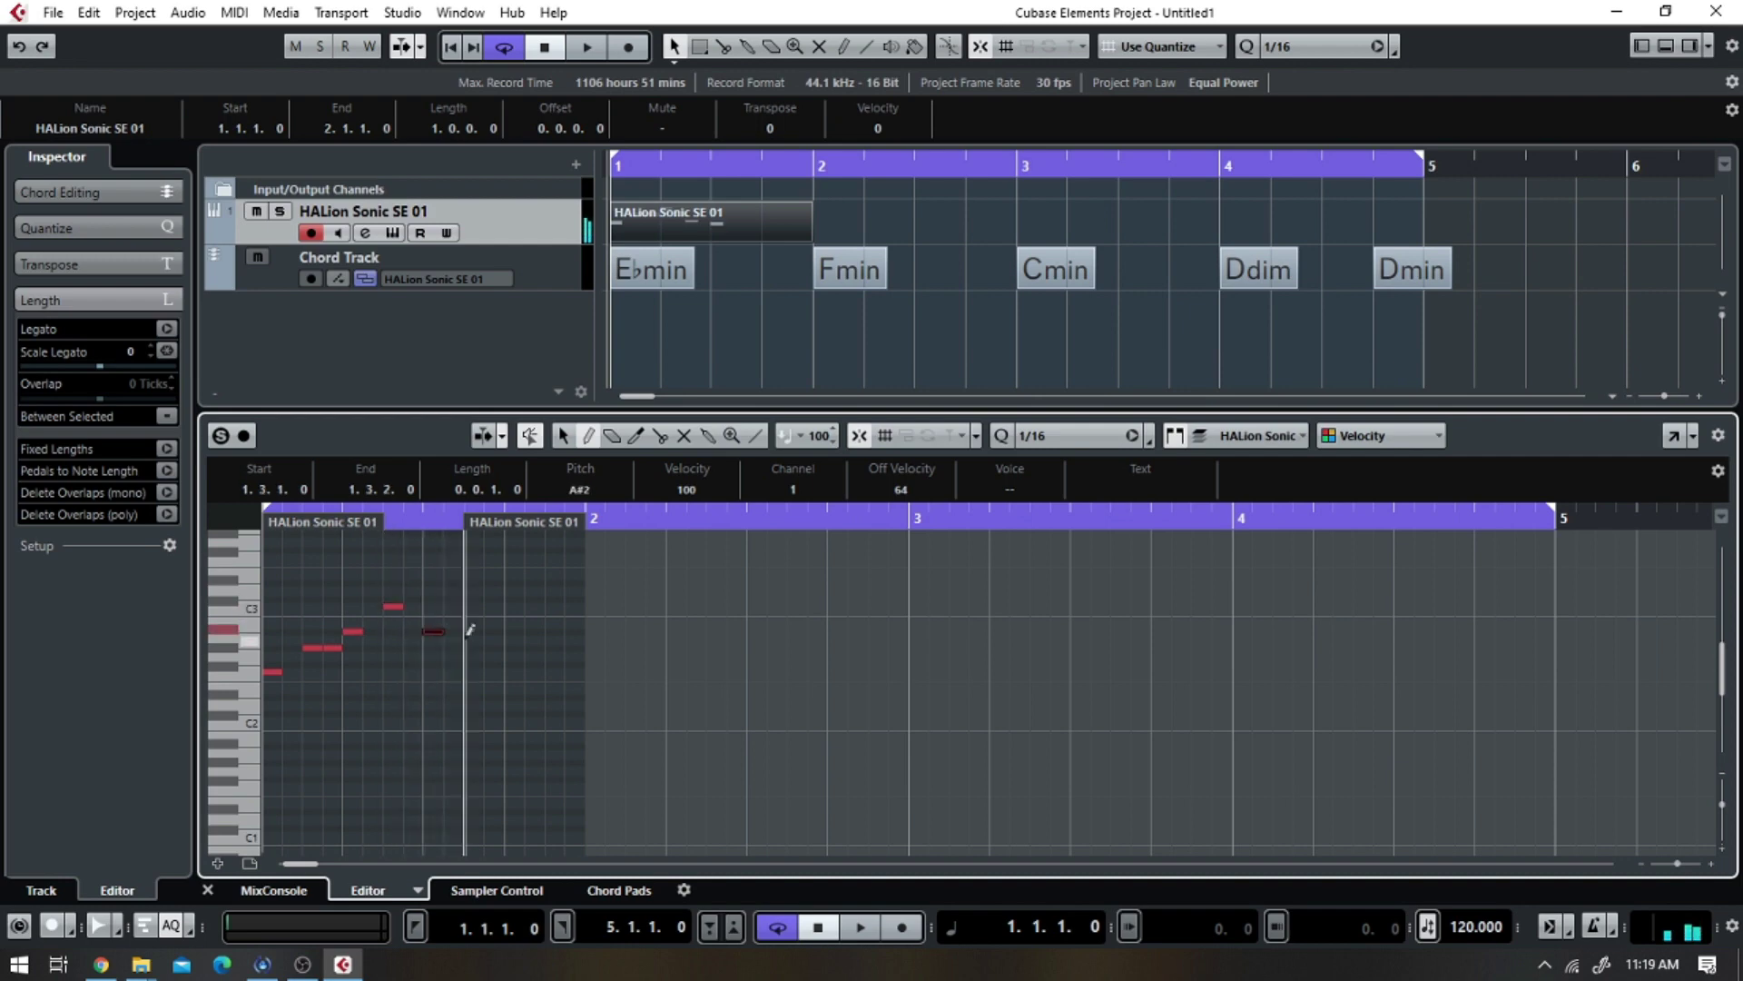
{"action": "left_click", "coordinate": [491, 630]}
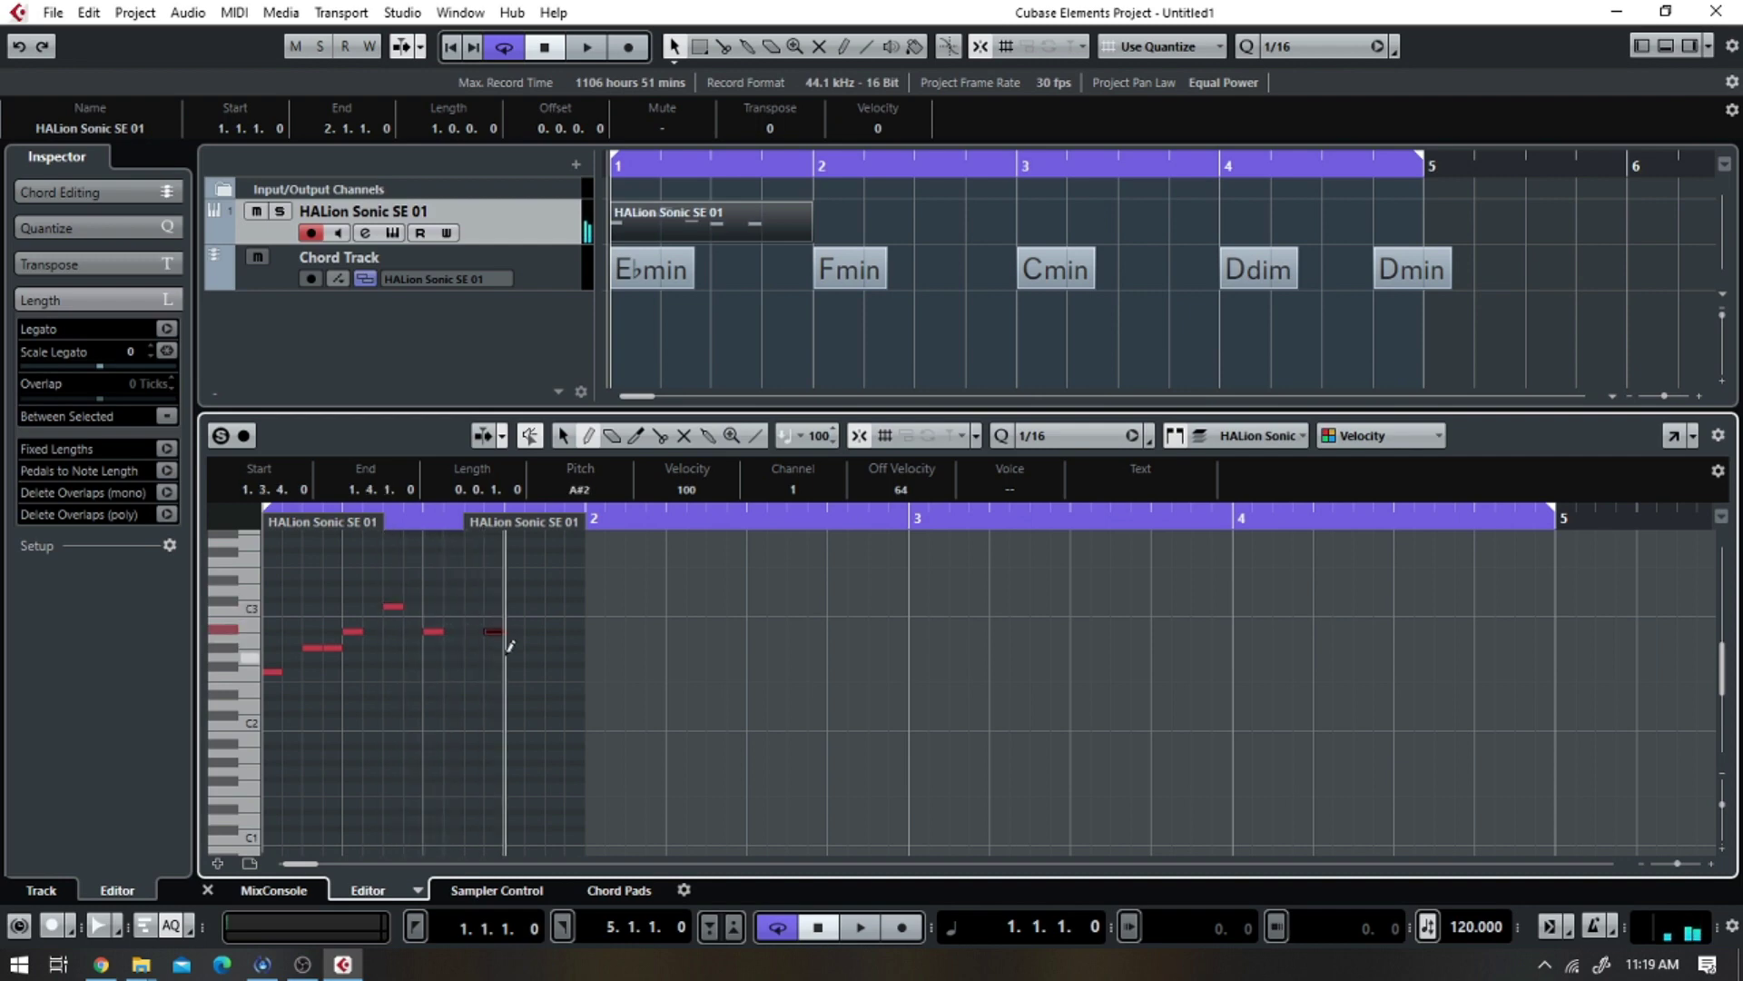
{"action": "left_click", "coordinate": [512, 654]}
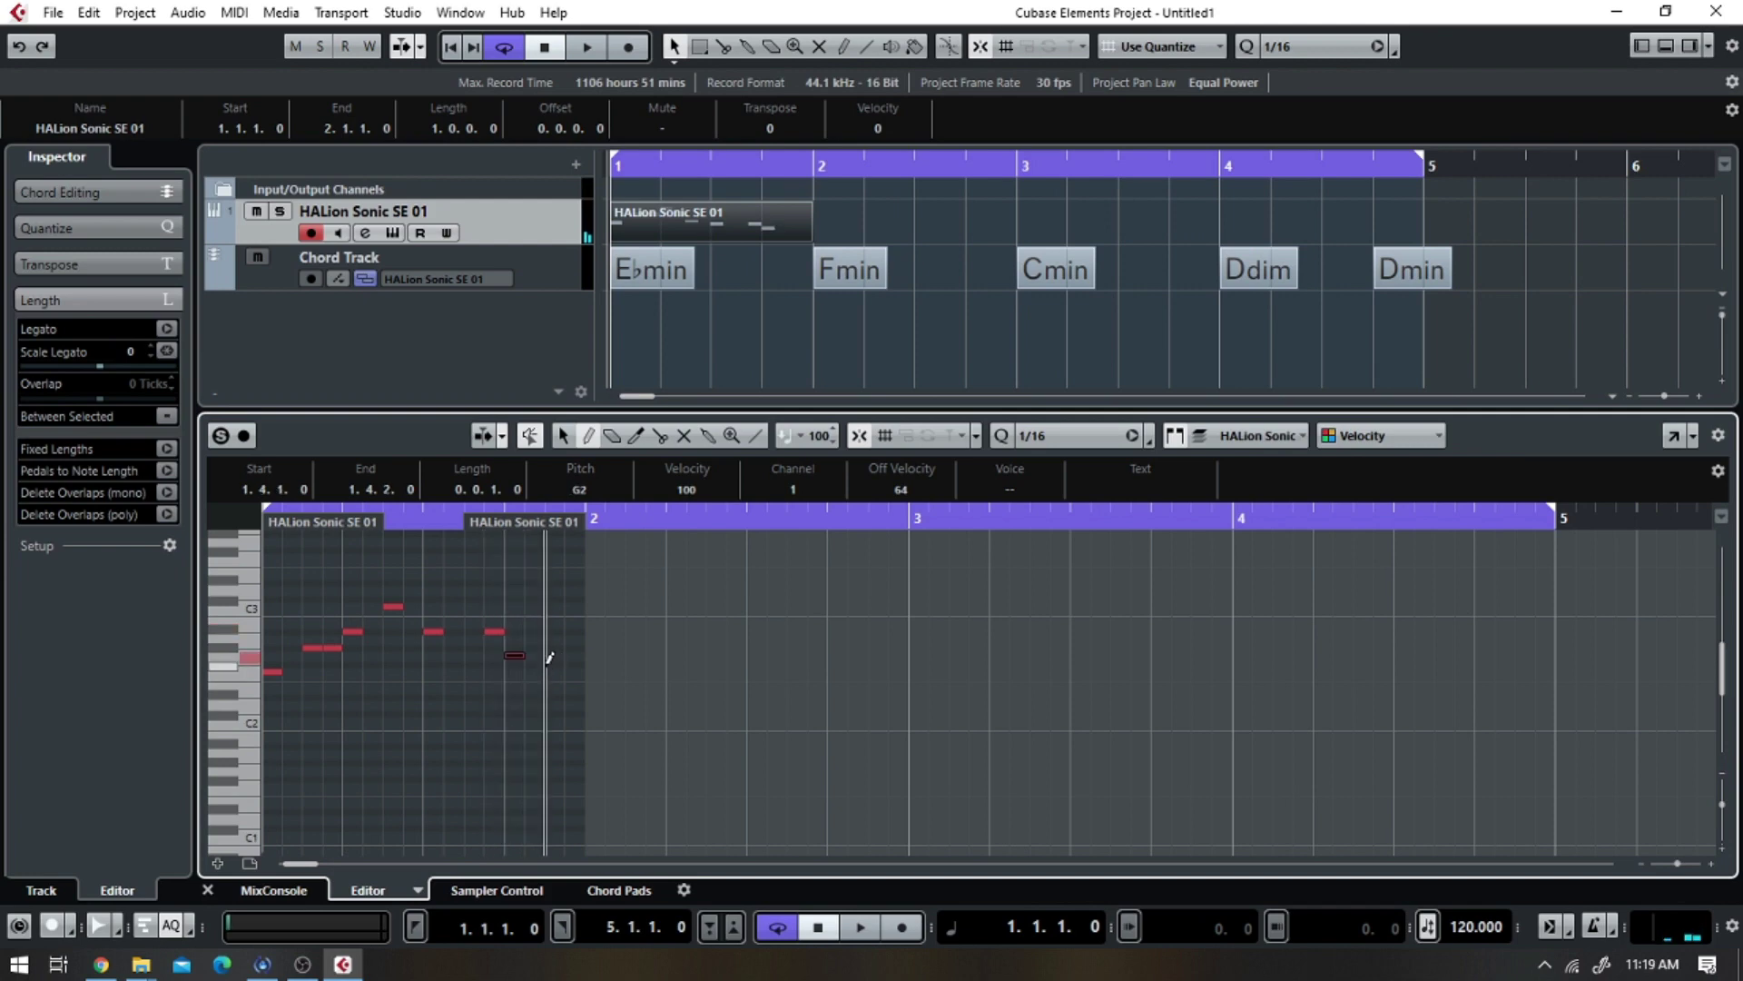
{"action": "left_click", "coordinate": [555, 671]}
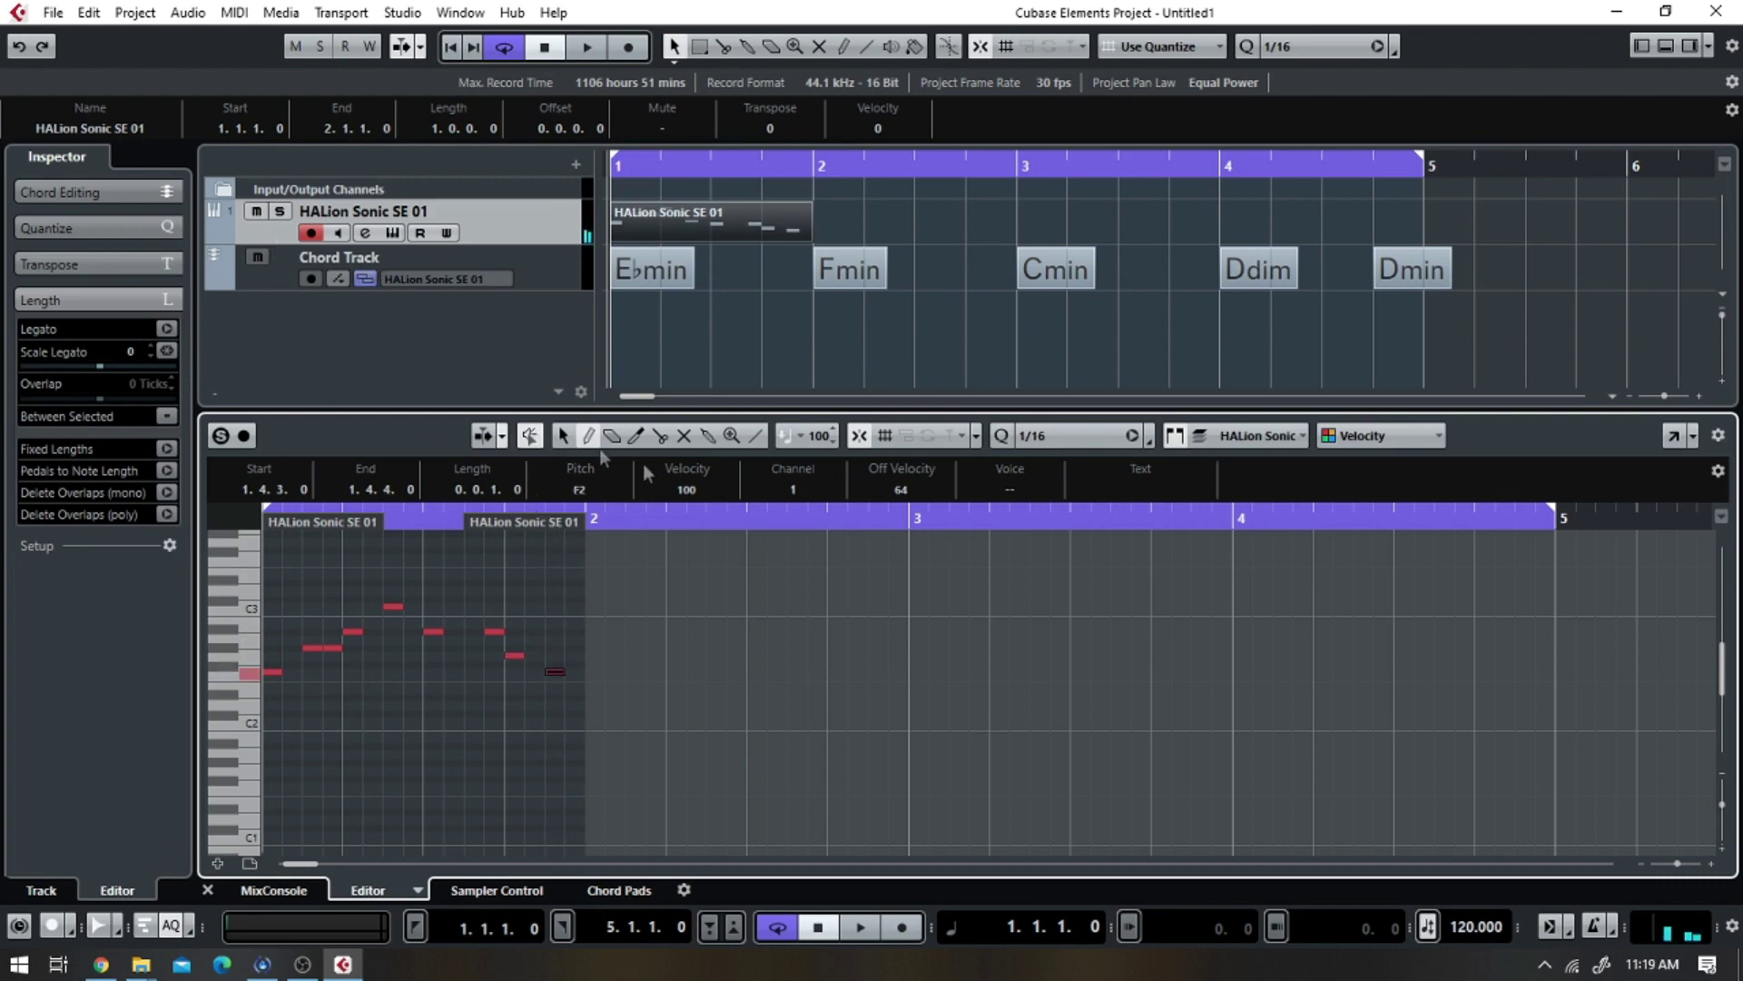
{"action": "left_click", "coordinate": [835, 931]}
- Set the HALion Sonic SE 01 track to follow the chord track in Chords mode, then audition the adapted melody
{"action": "left_click", "coordinate": [521, 221]}
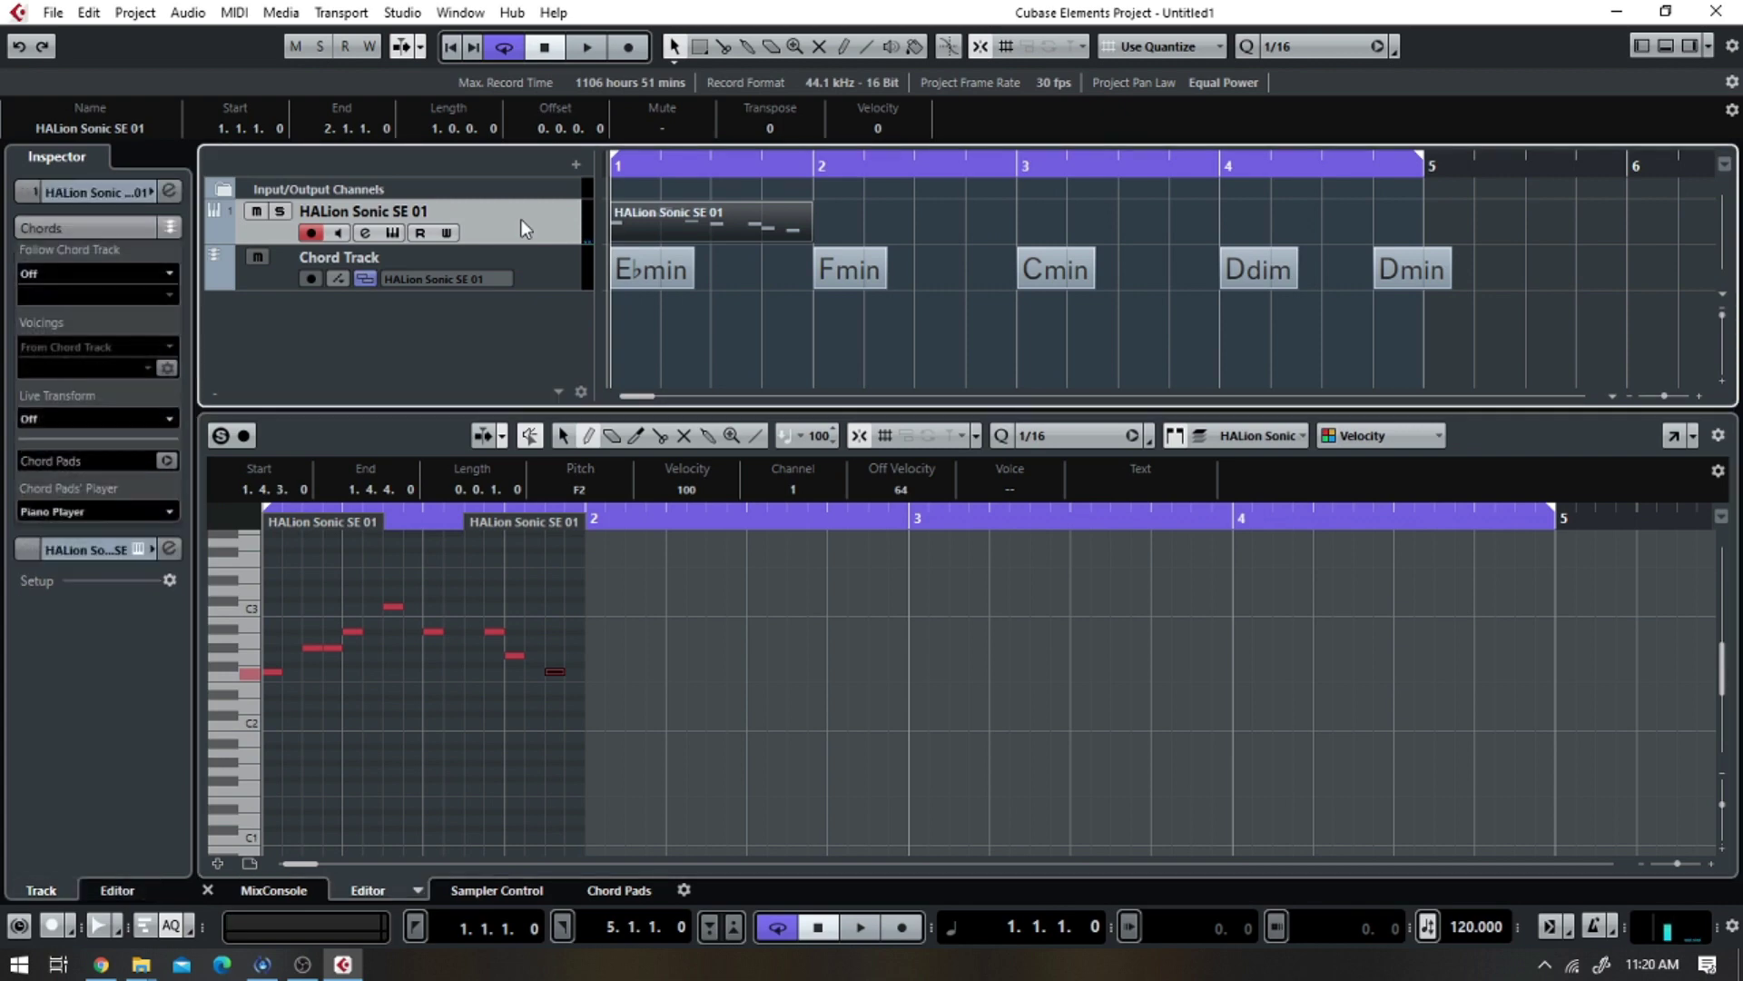
{"action": "left_click", "coordinate": [169, 272]}
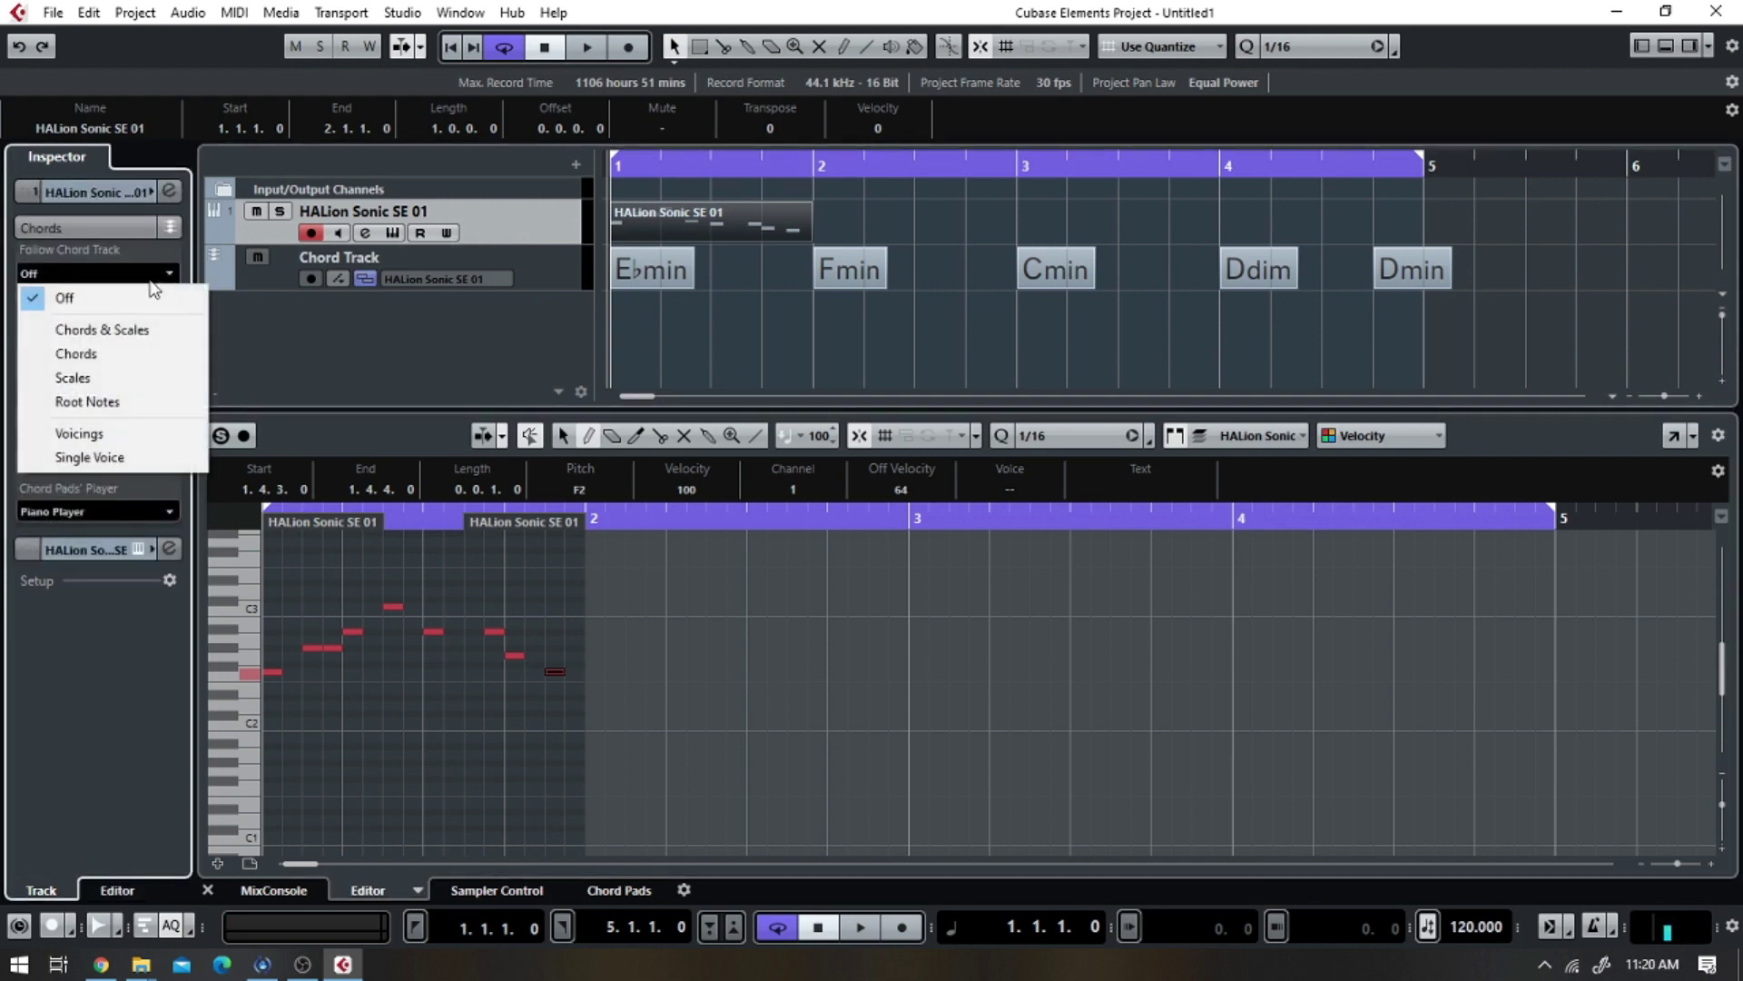
{"action": "left_click", "coordinate": [75, 356]}
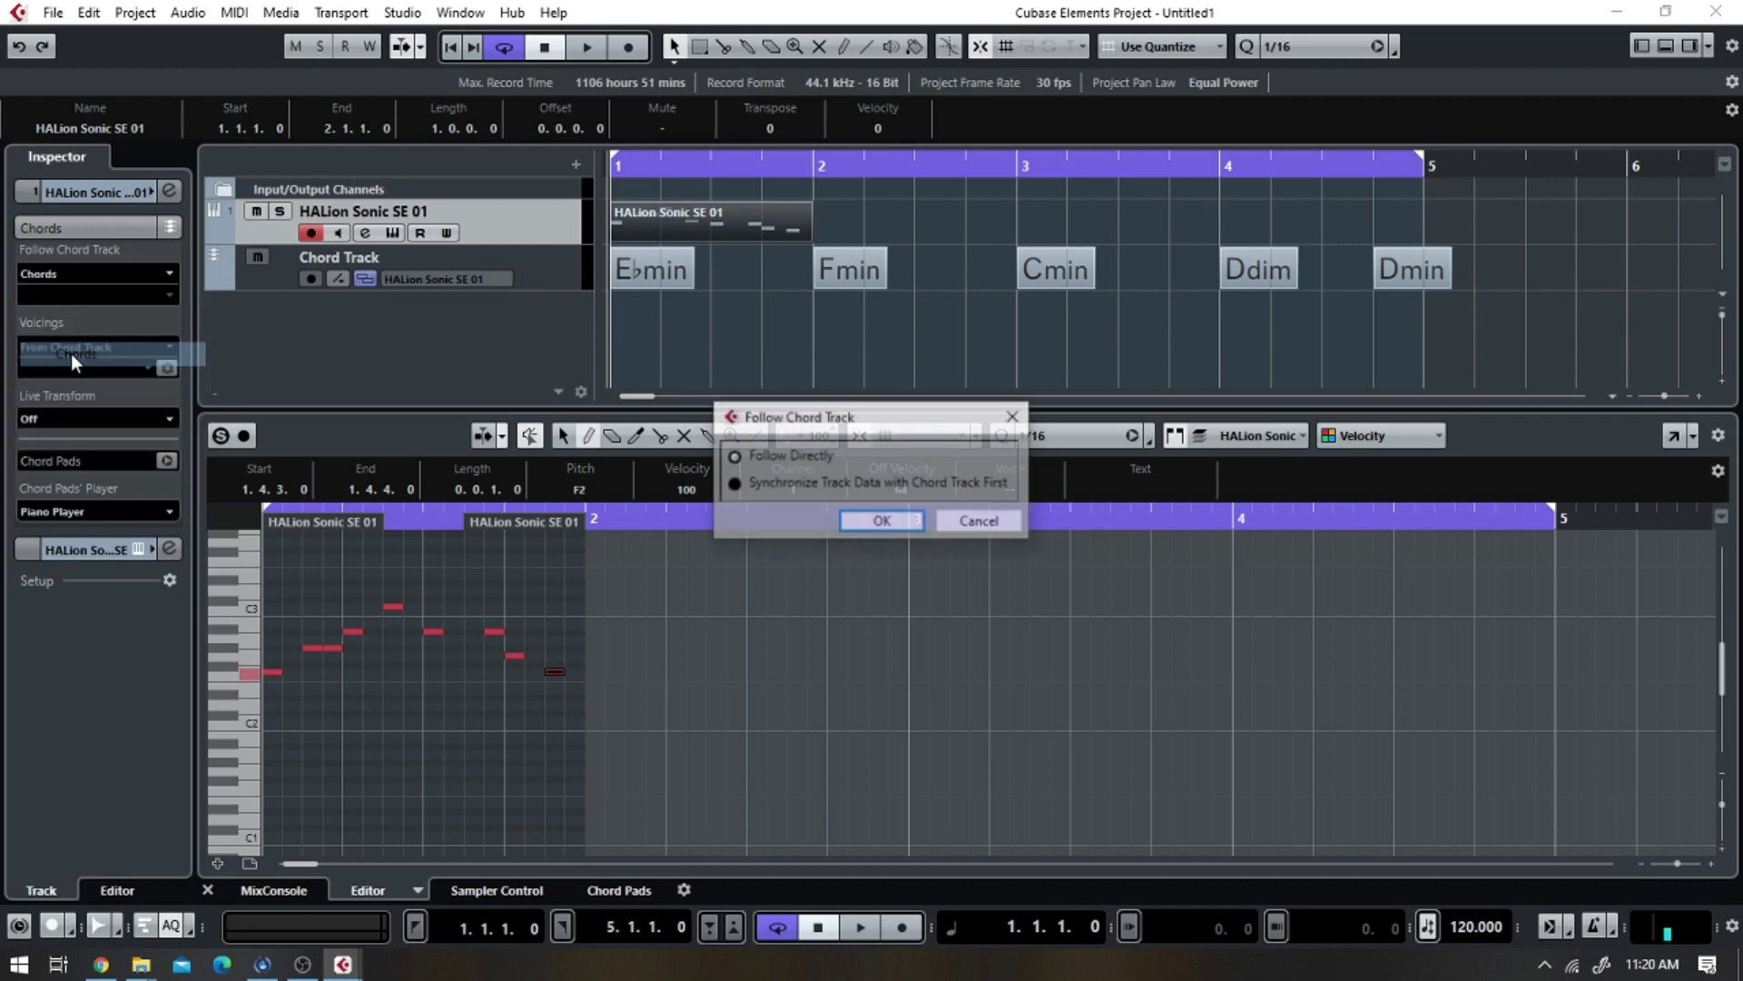
{"action": "left_click", "coordinate": [882, 523]}
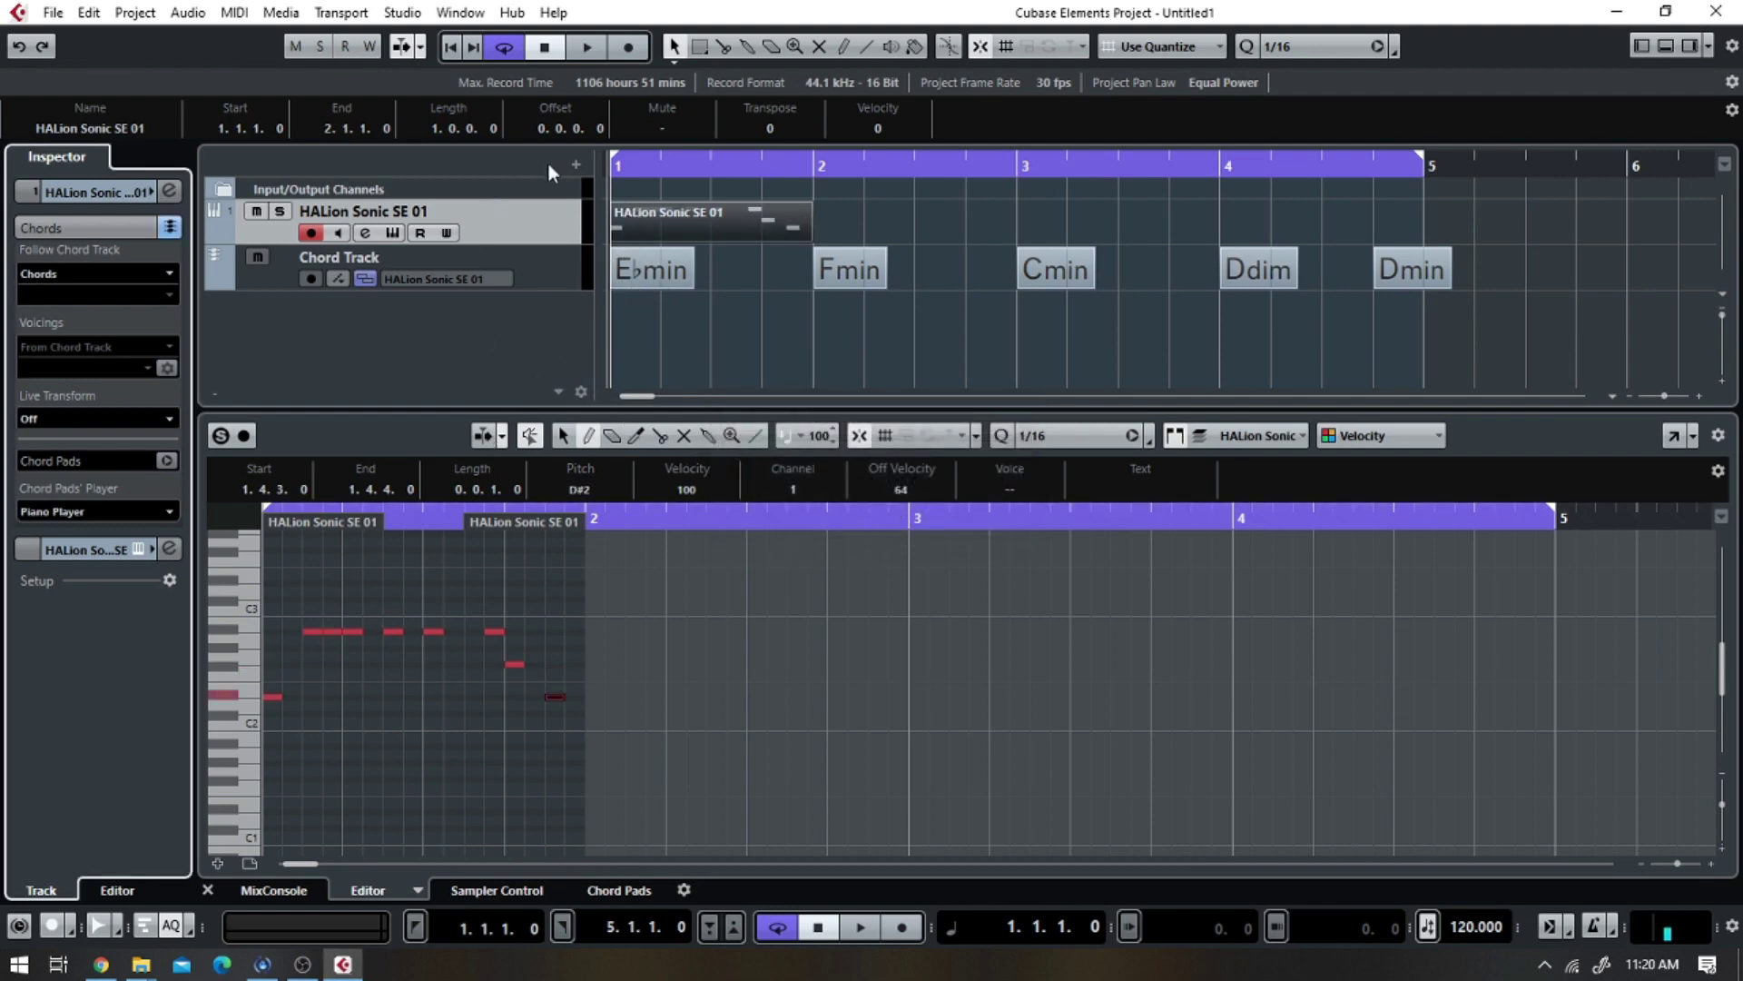
{"action": "left_click", "coordinate": [582, 53]}
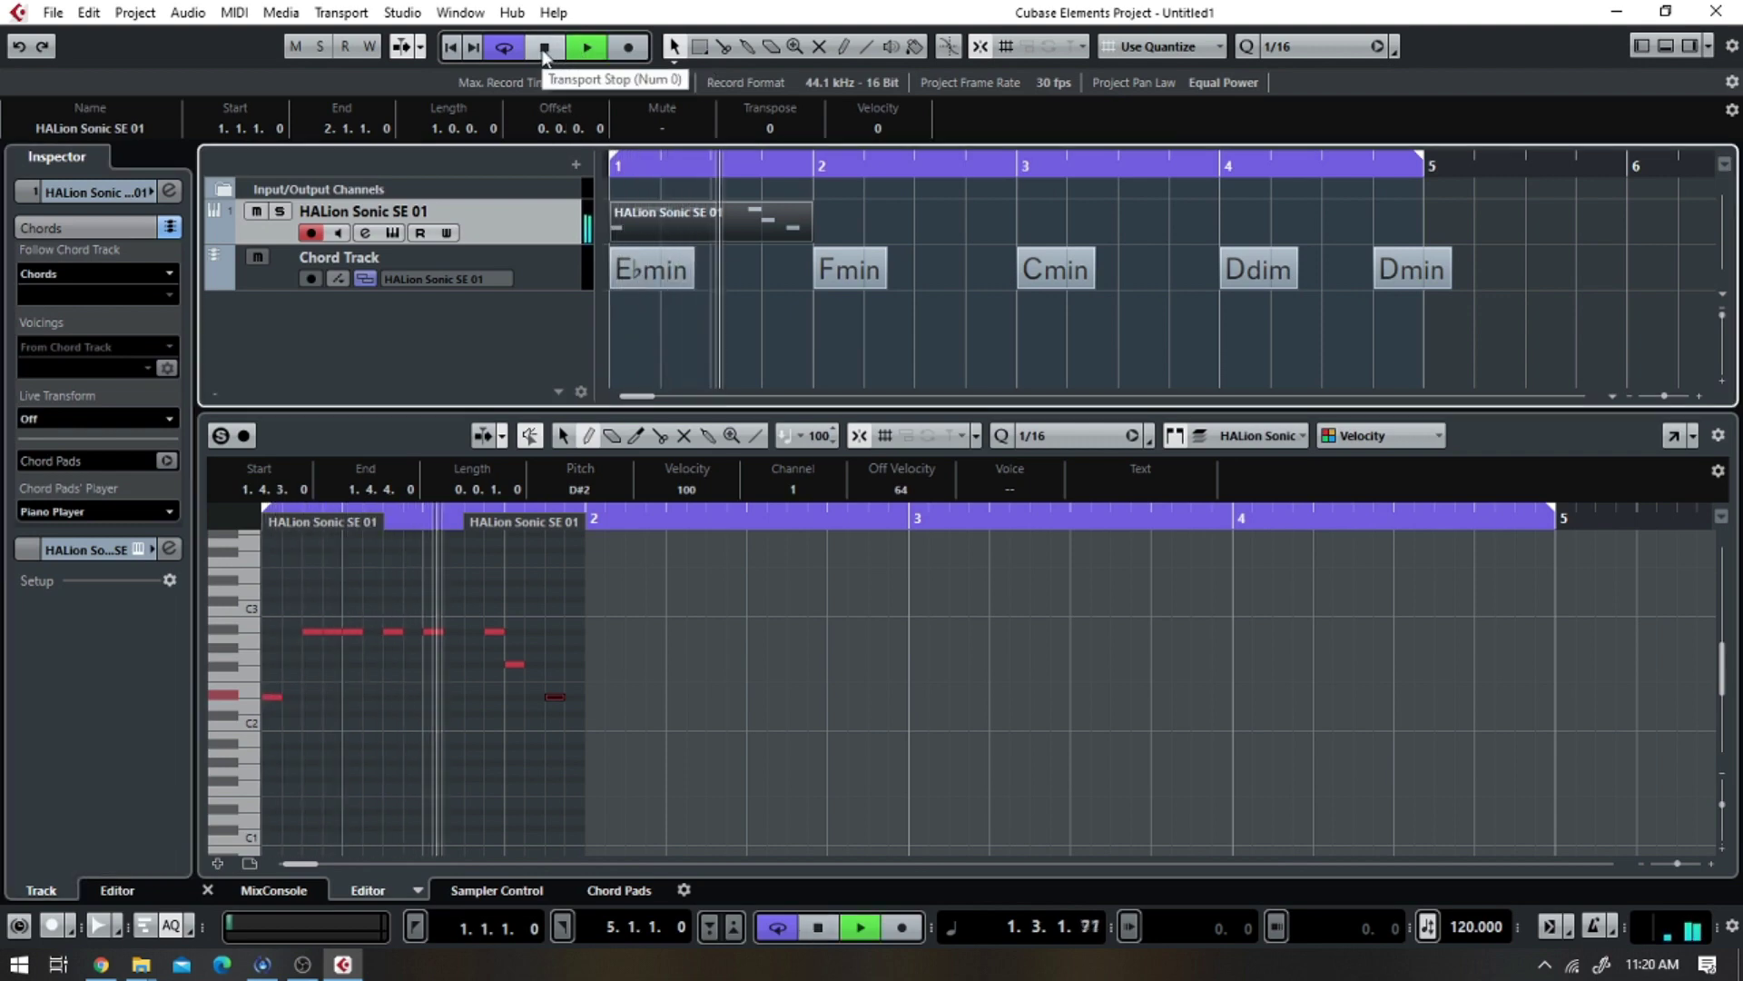
{"action": "left_click", "coordinate": [544, 50]}
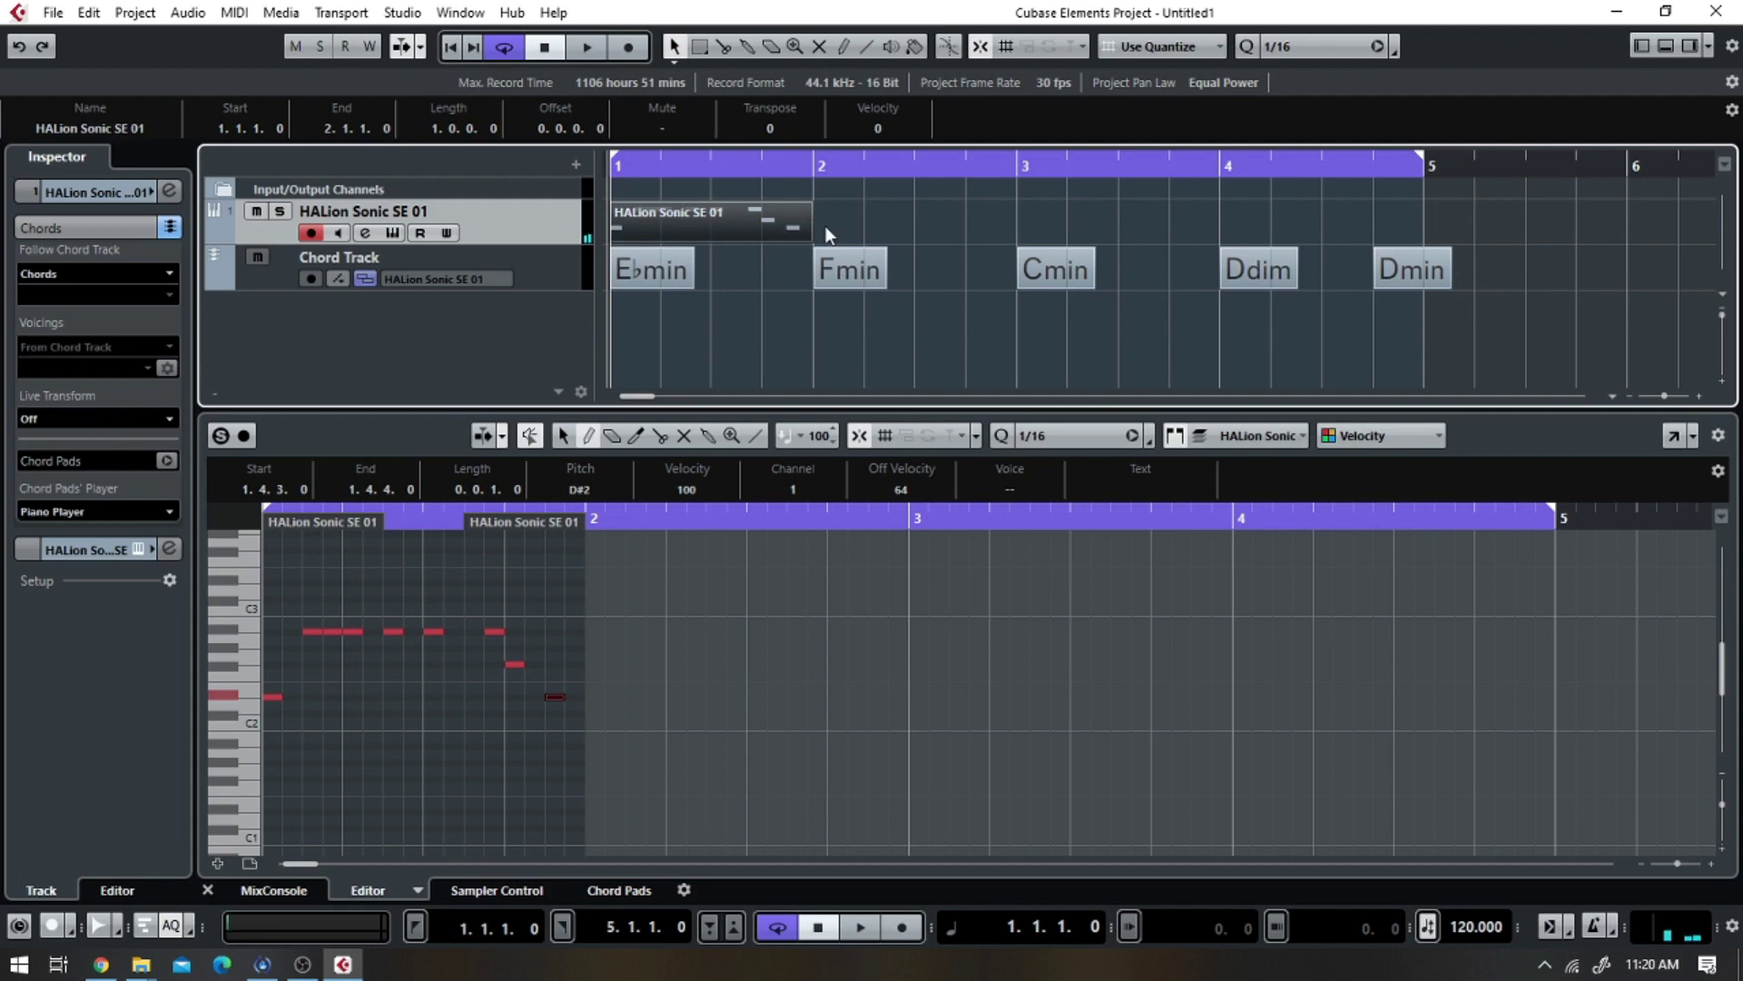
- Duplicate the bar 1 melody part three times to fill bars 2 to 4, then play the full four-bar progression
{"action": "key", "text": "ctrl+d"}
{"action": "key", "text": "ctrl+d"}
{"action": "key", "text": "ctrl+d"}
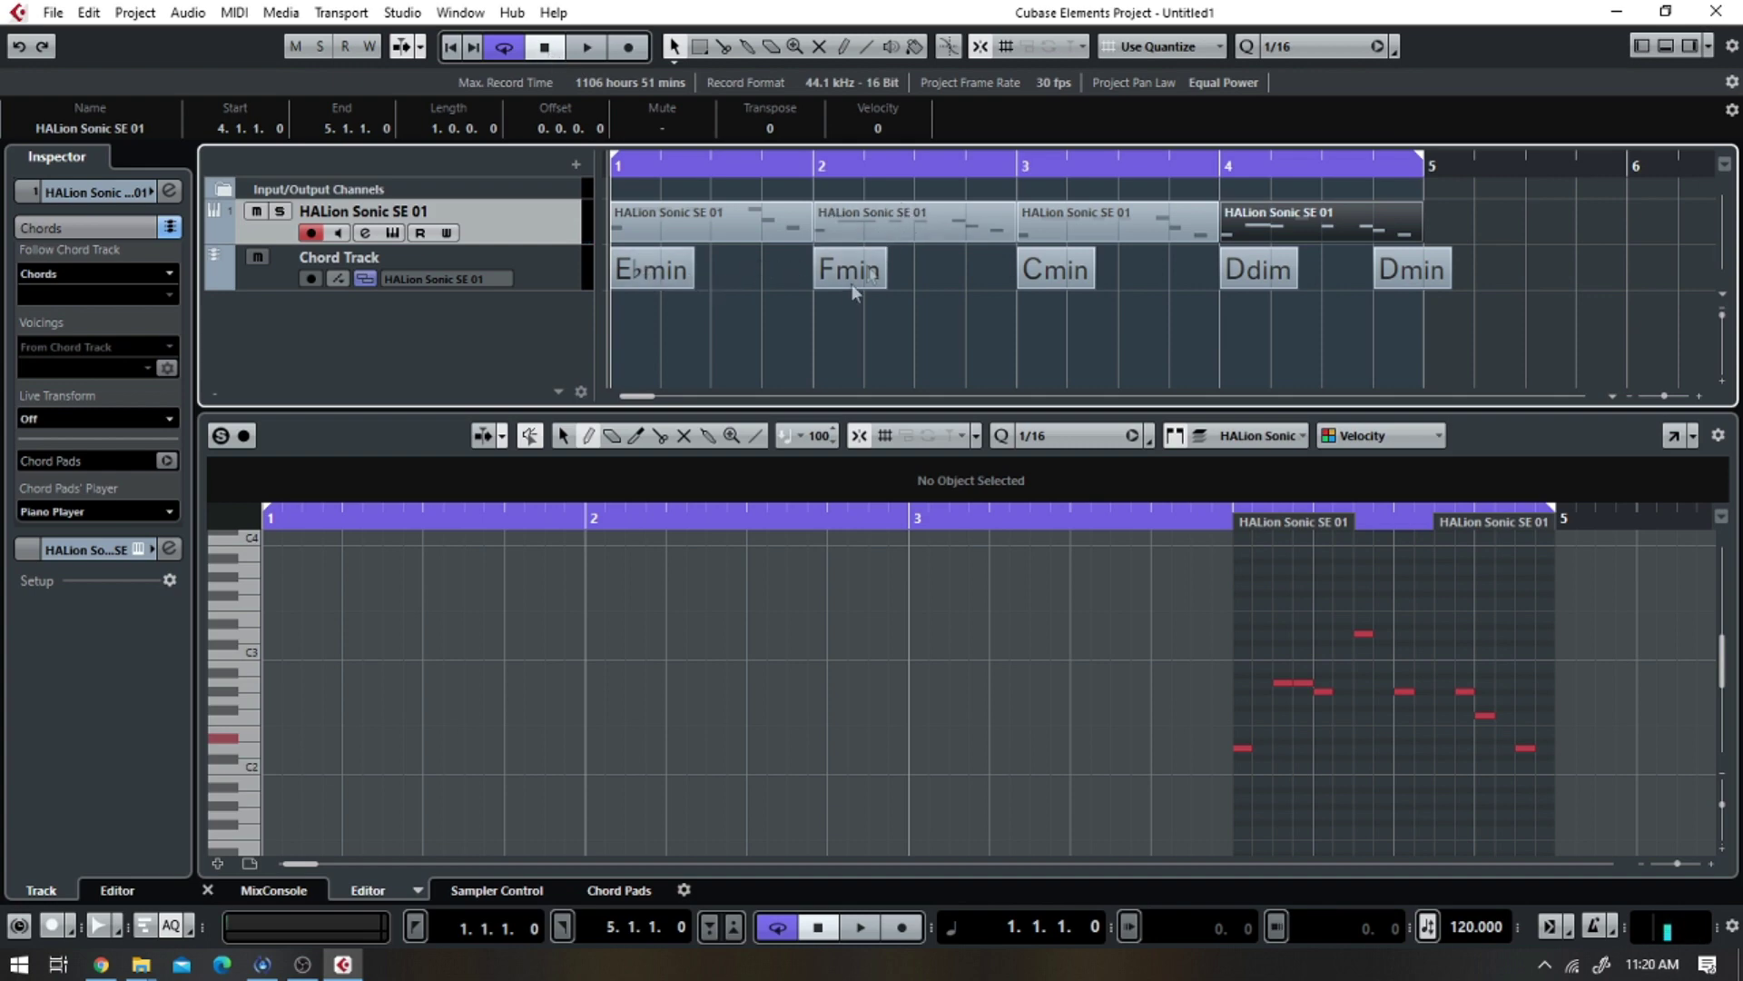
{"action": "left_click", "coordinate": [572, 51]}
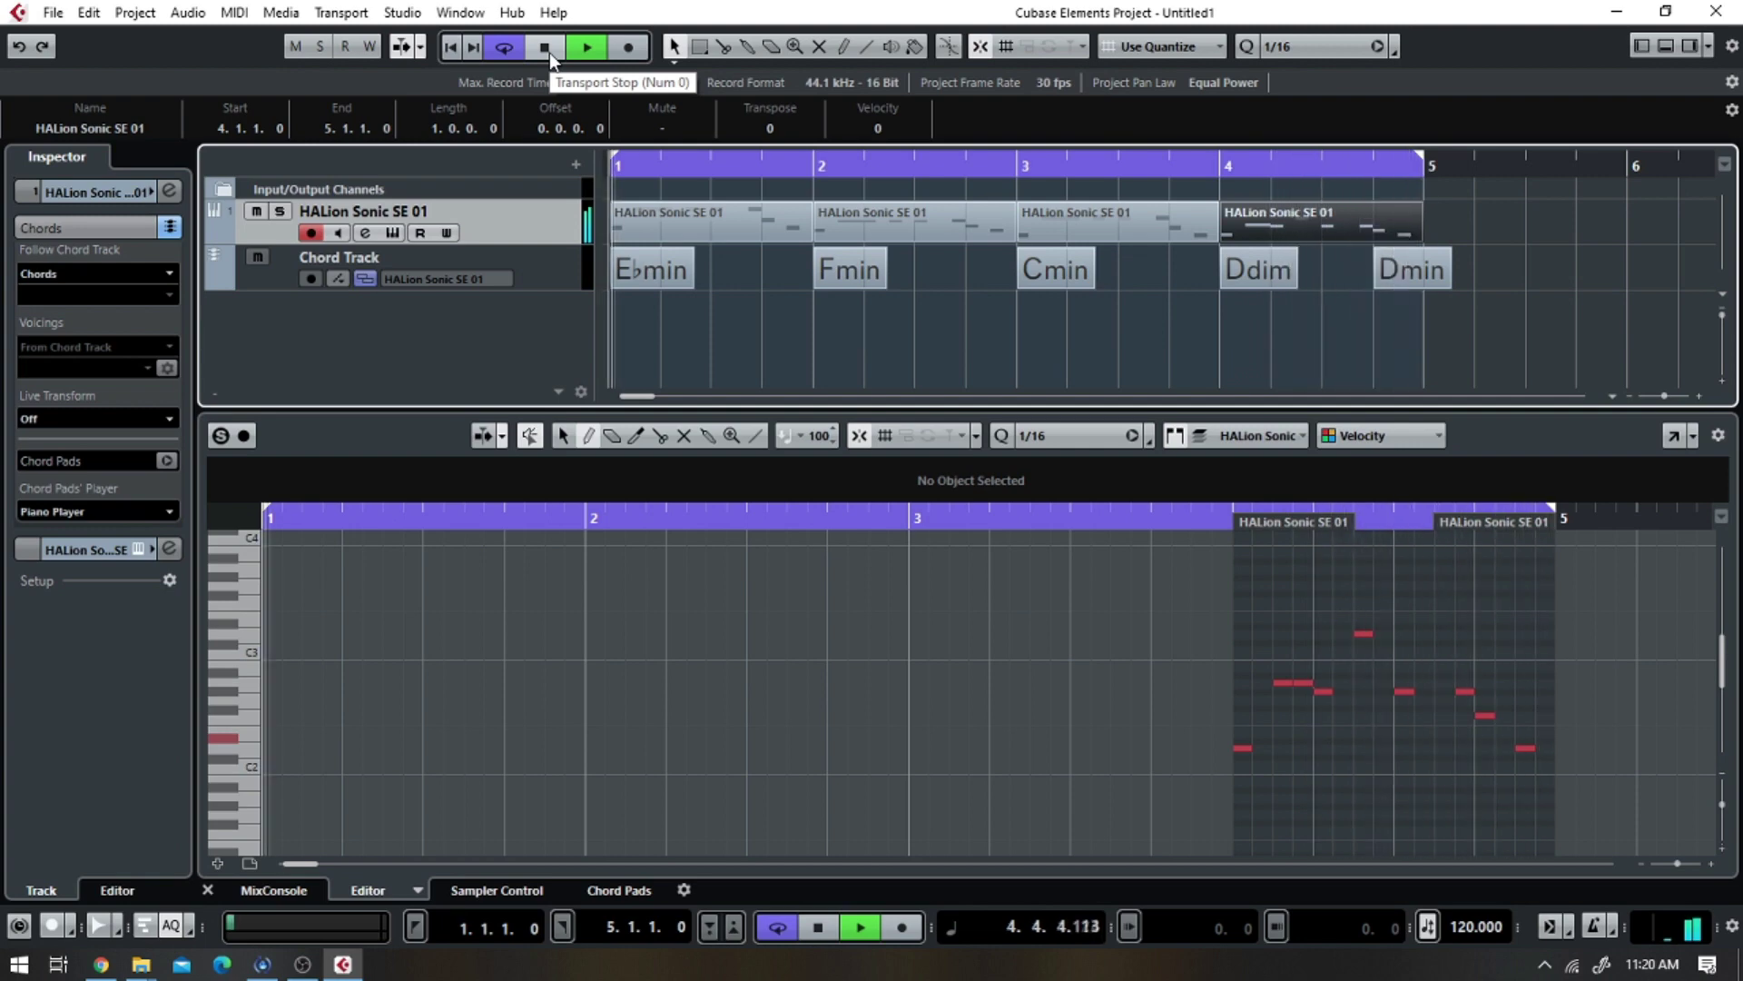
{"action": "left_click", "coordinate": [548, 53]}
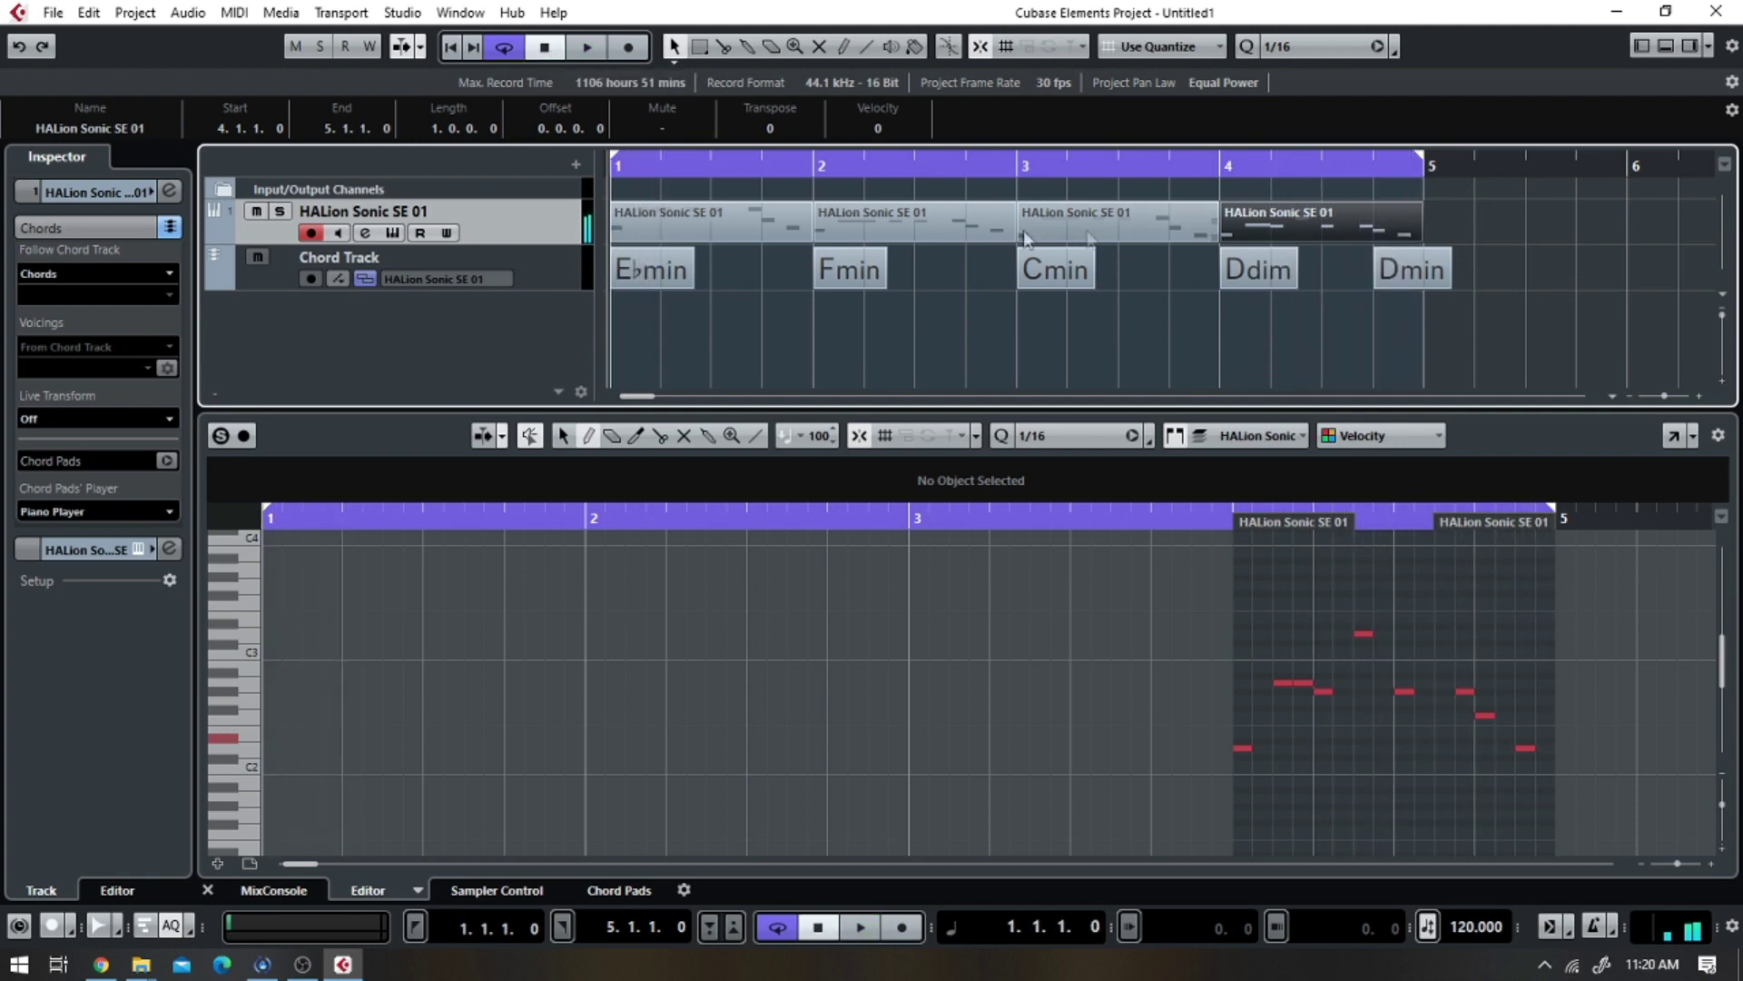
- Change the D diminished chord event at bar 4 to Dsus4 and play the progression again
{"action": "left_click", "coordinate": [1241, 269]}
{"action": "double_click", "coordinate": [1241, 272]}
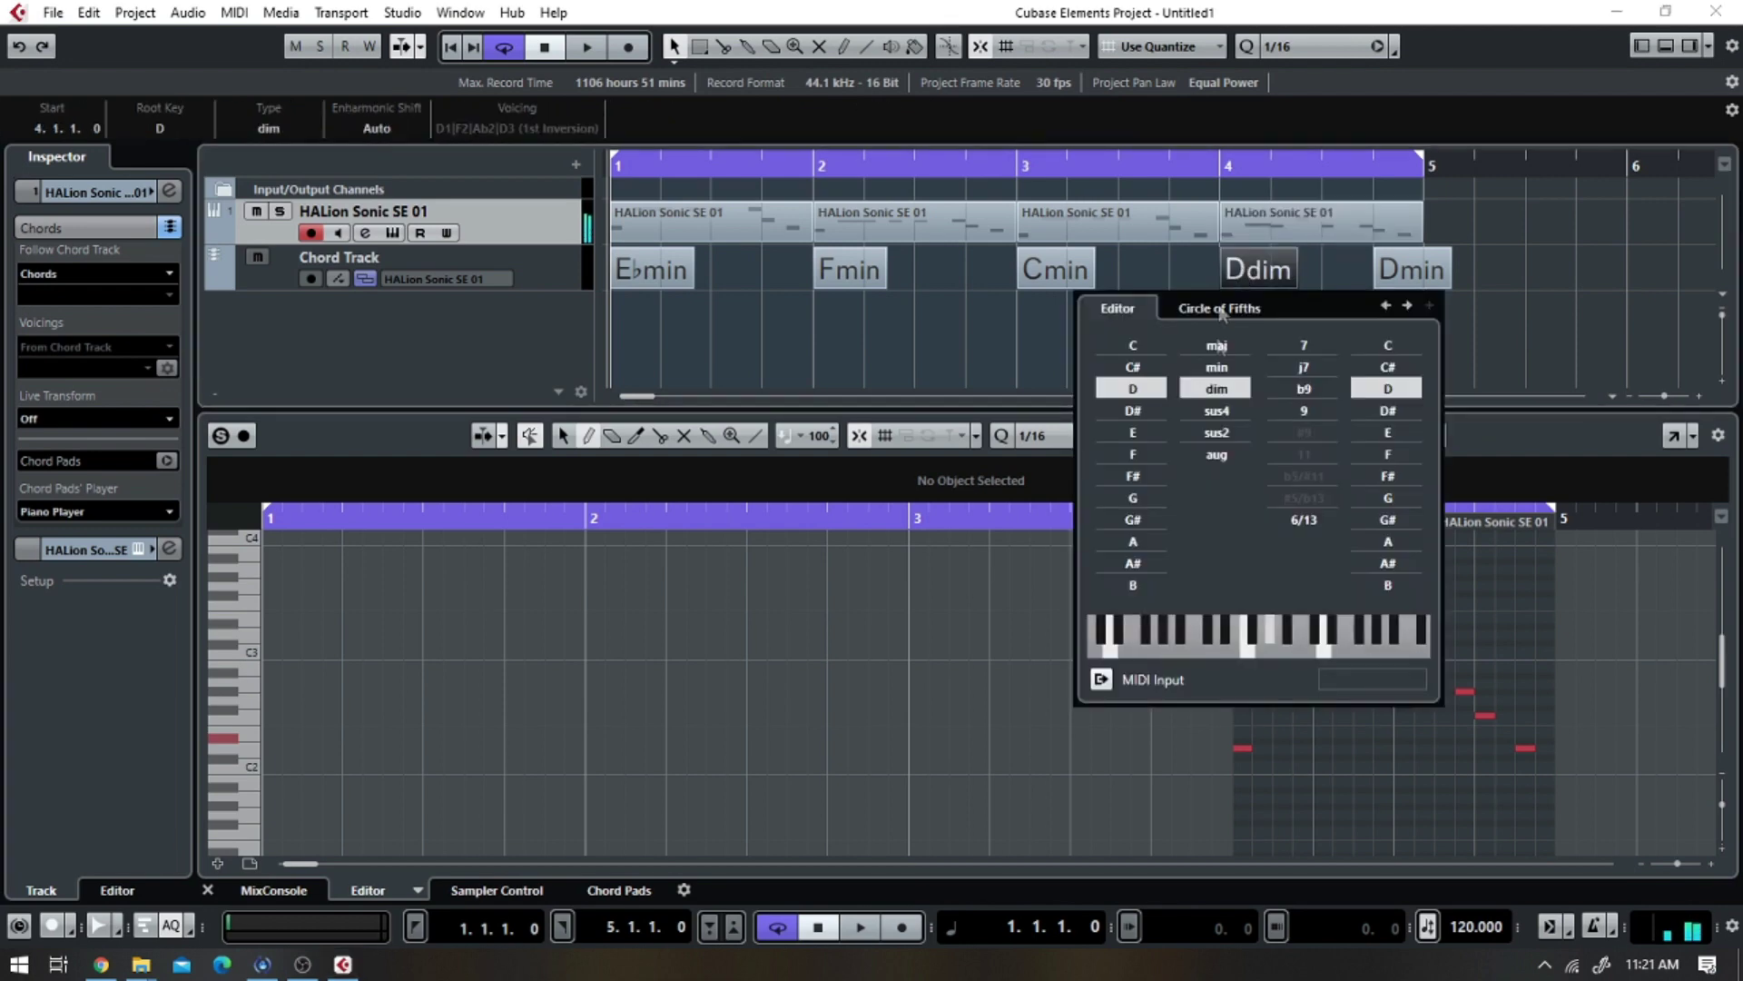
{"action": "left_click", "coordinate": [1207, 409]}
{"action": "left_click", "coordinate": [576, 50]}
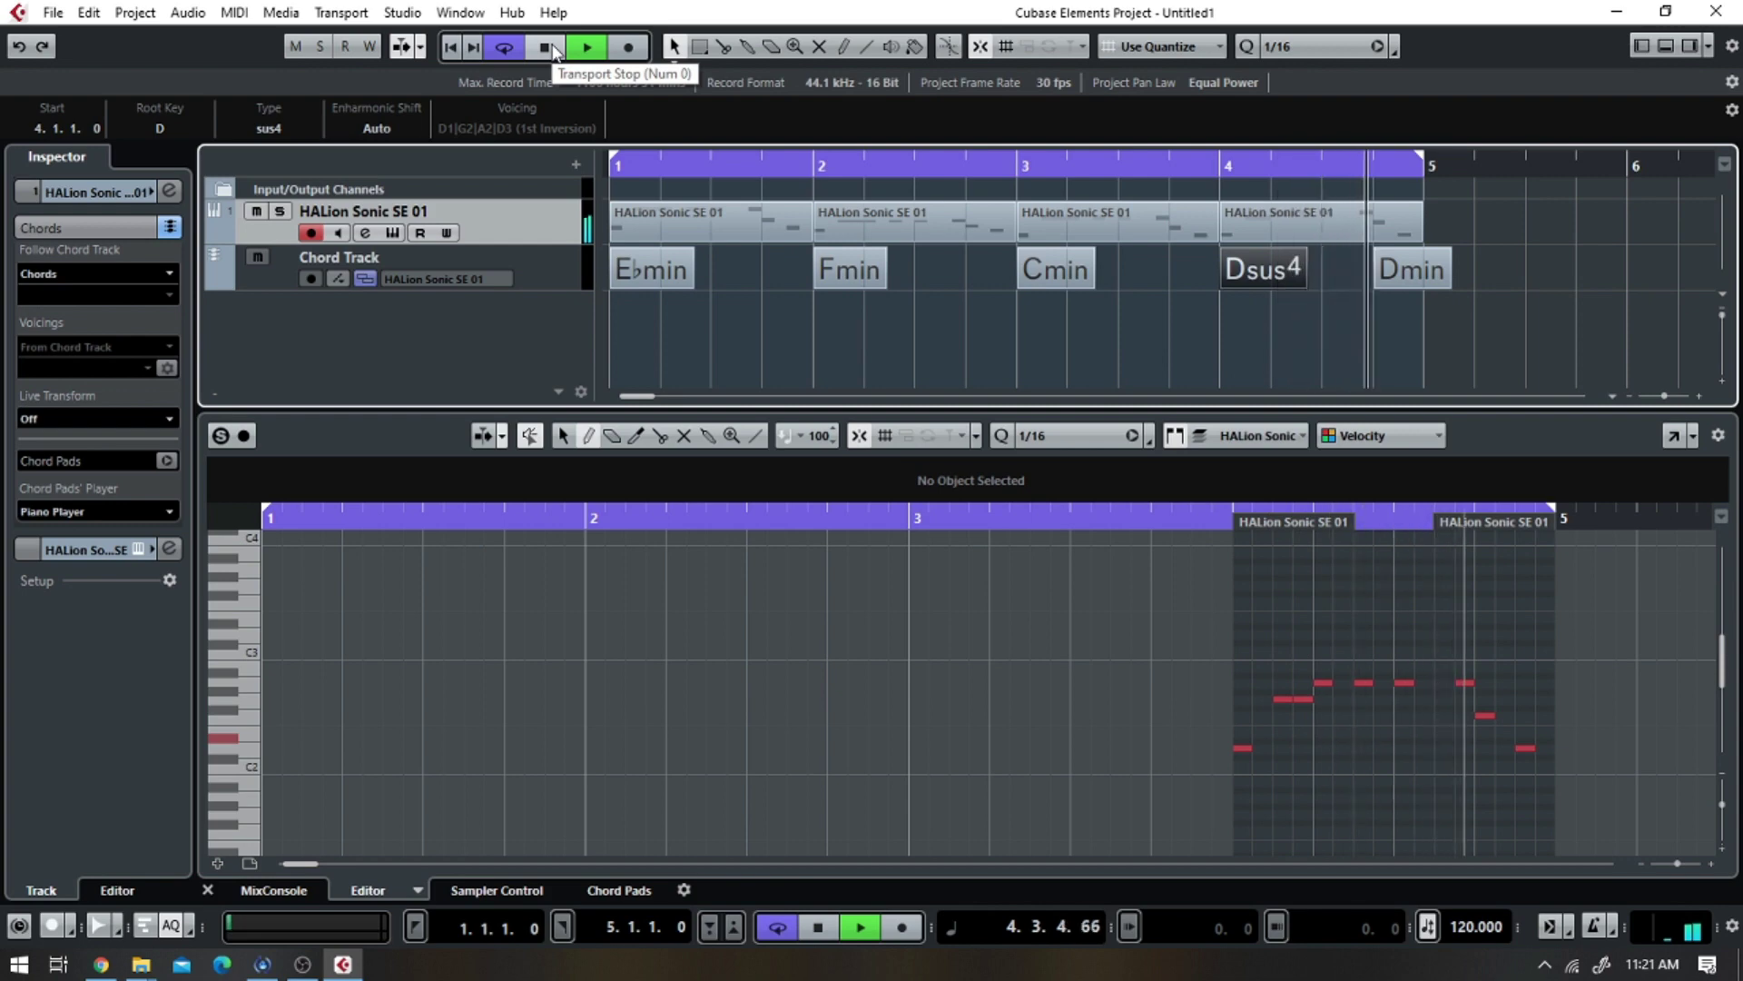
{"action": "left_click", "coordinate": [546, 47]}
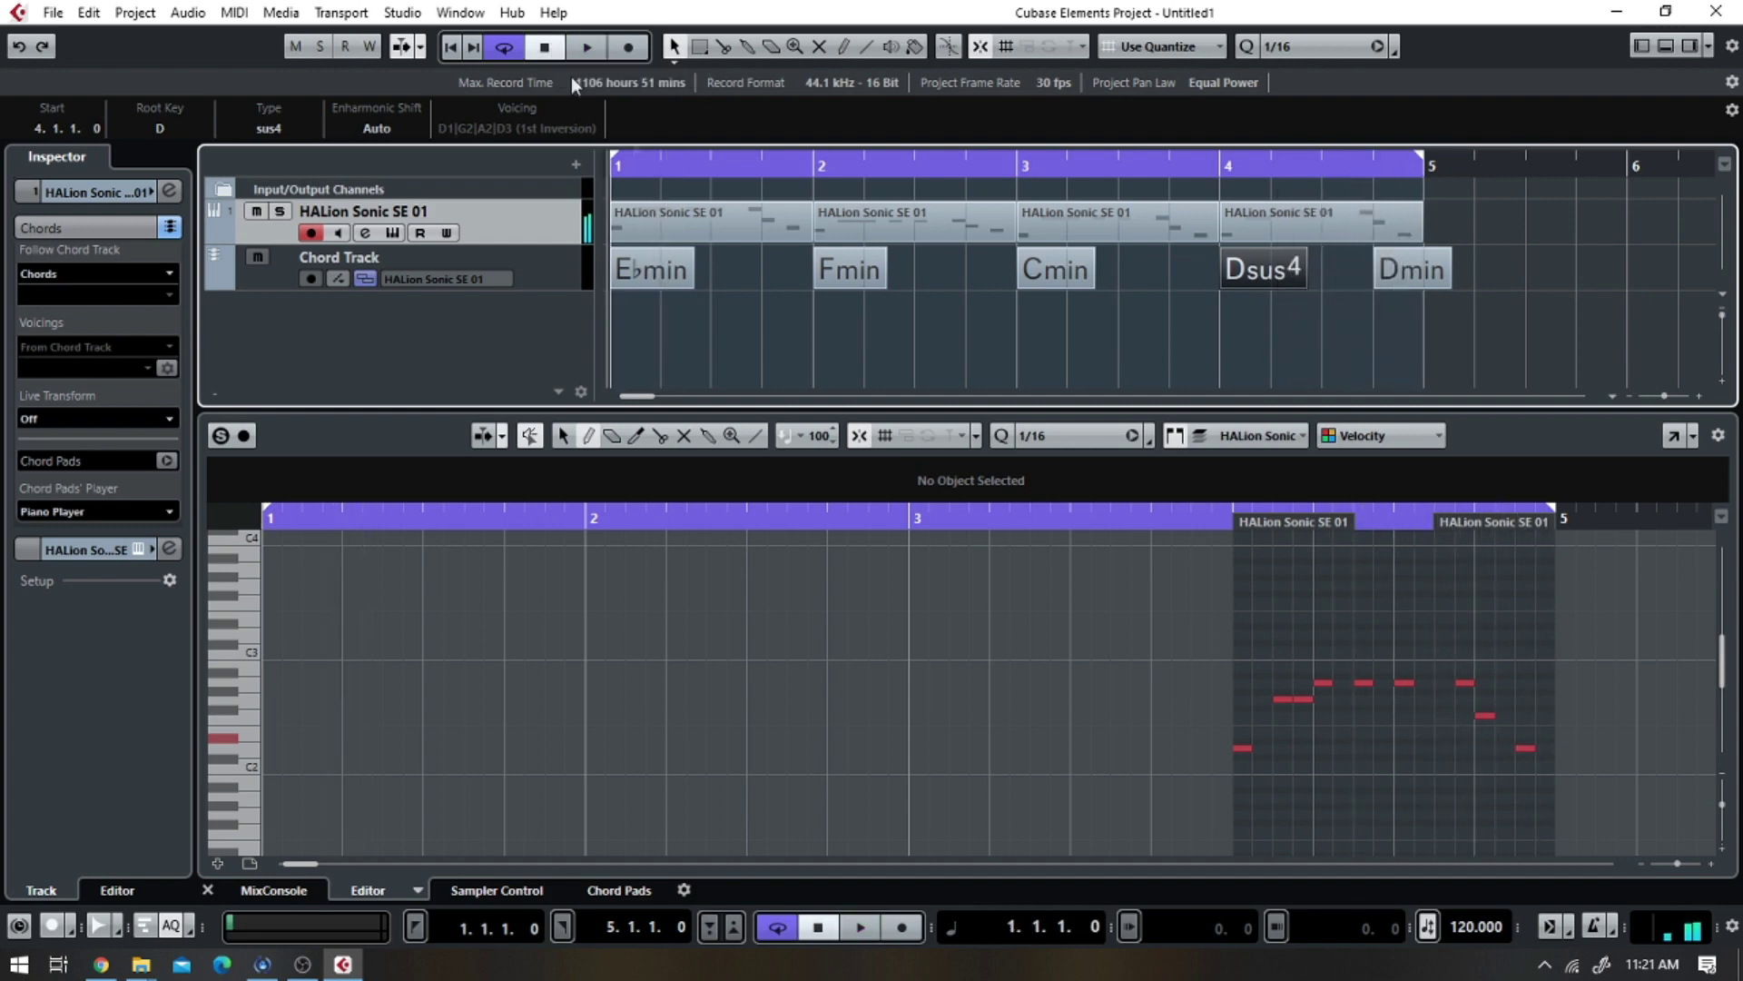
- Erase the second of the three adjacent A#2 notes in the bar 1 melody part
{"action": "left_click", "coordinate": [690, 226]}
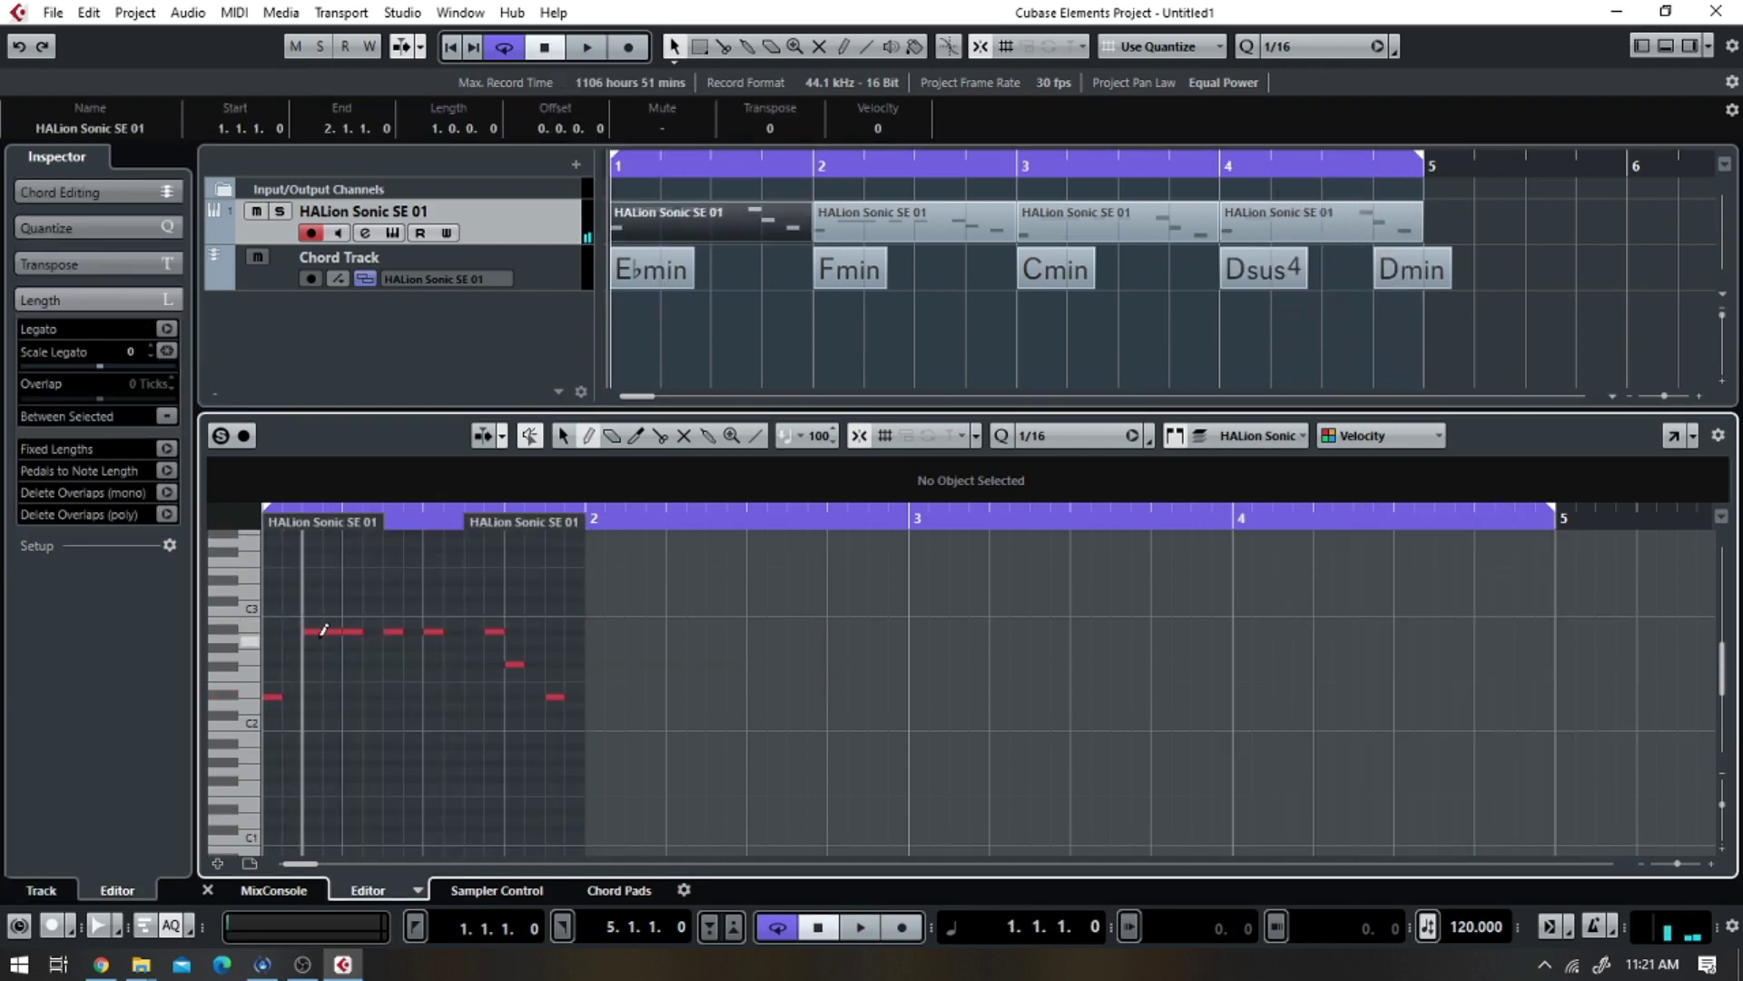
{"action": "left_click", "coordinate": [611, 436]}
{"action": "left_click", "coordinate": [332, 631]}
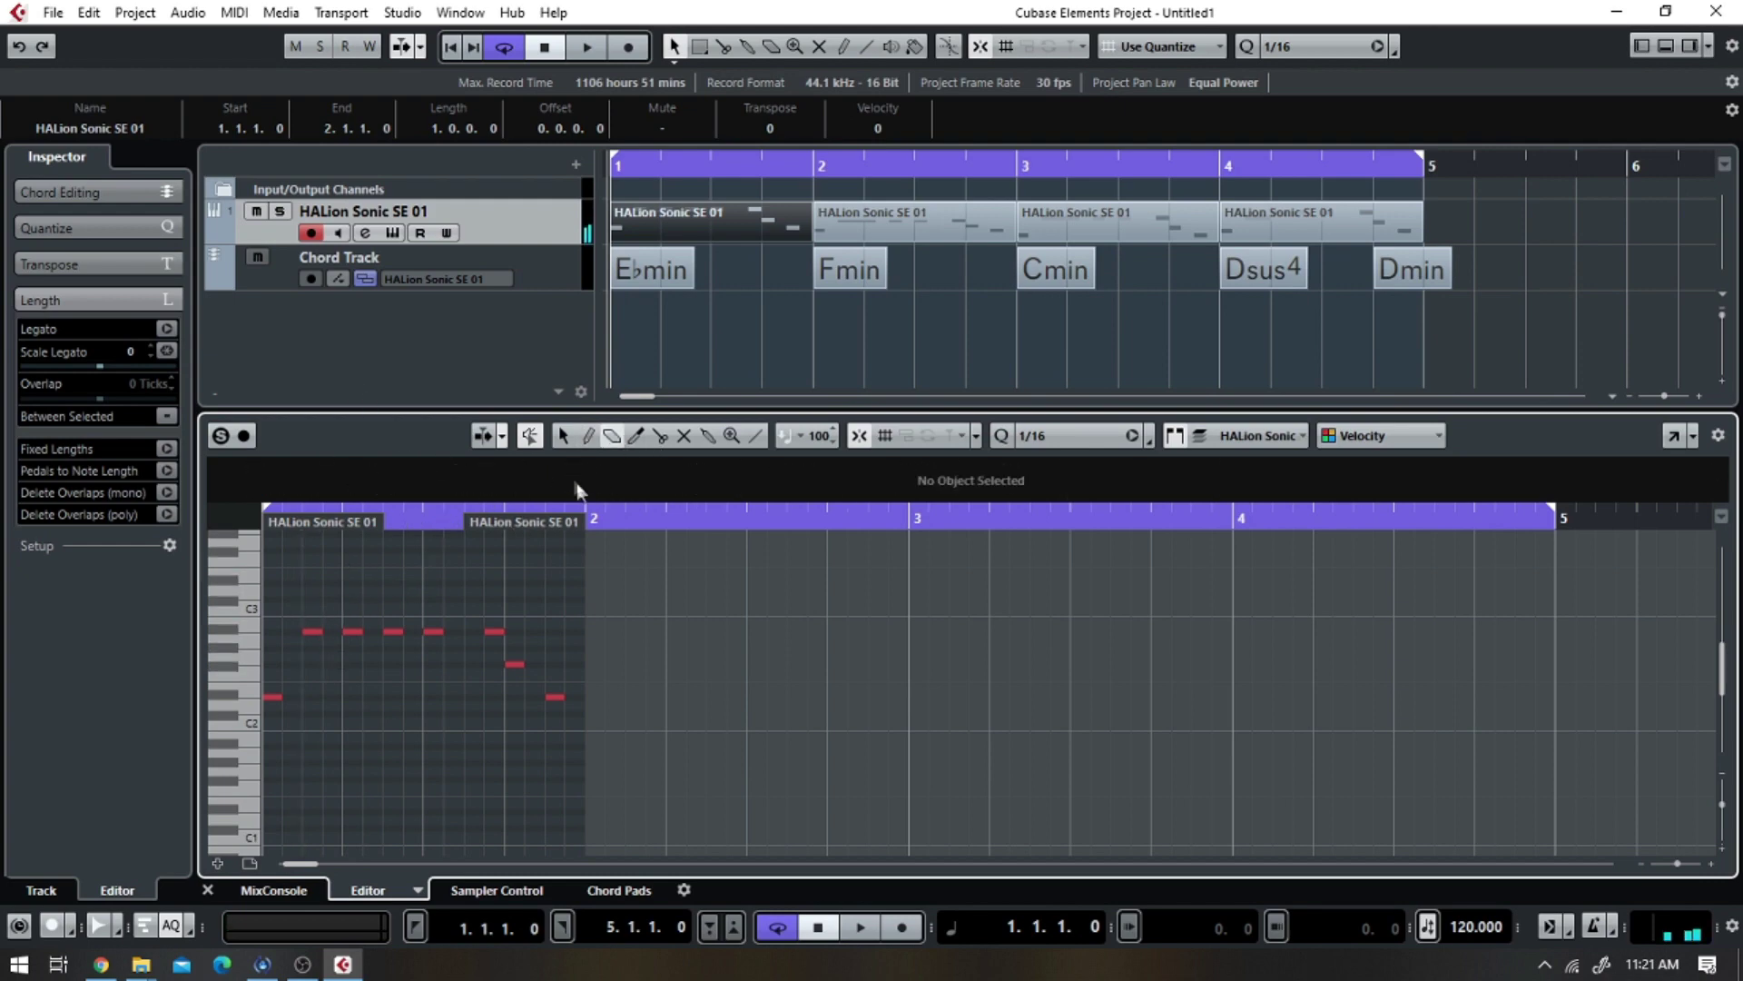
- Draw additional 1/16 notes at C3, C#3, C2 and D#3 across the bar 1 part and audition them
{"action": "left_click", "coordinate": [589, 440]}
{"action": "left_click", "coordinate": [272, 606]}
{"action": "left_click", "coordinate": [389, 596]}
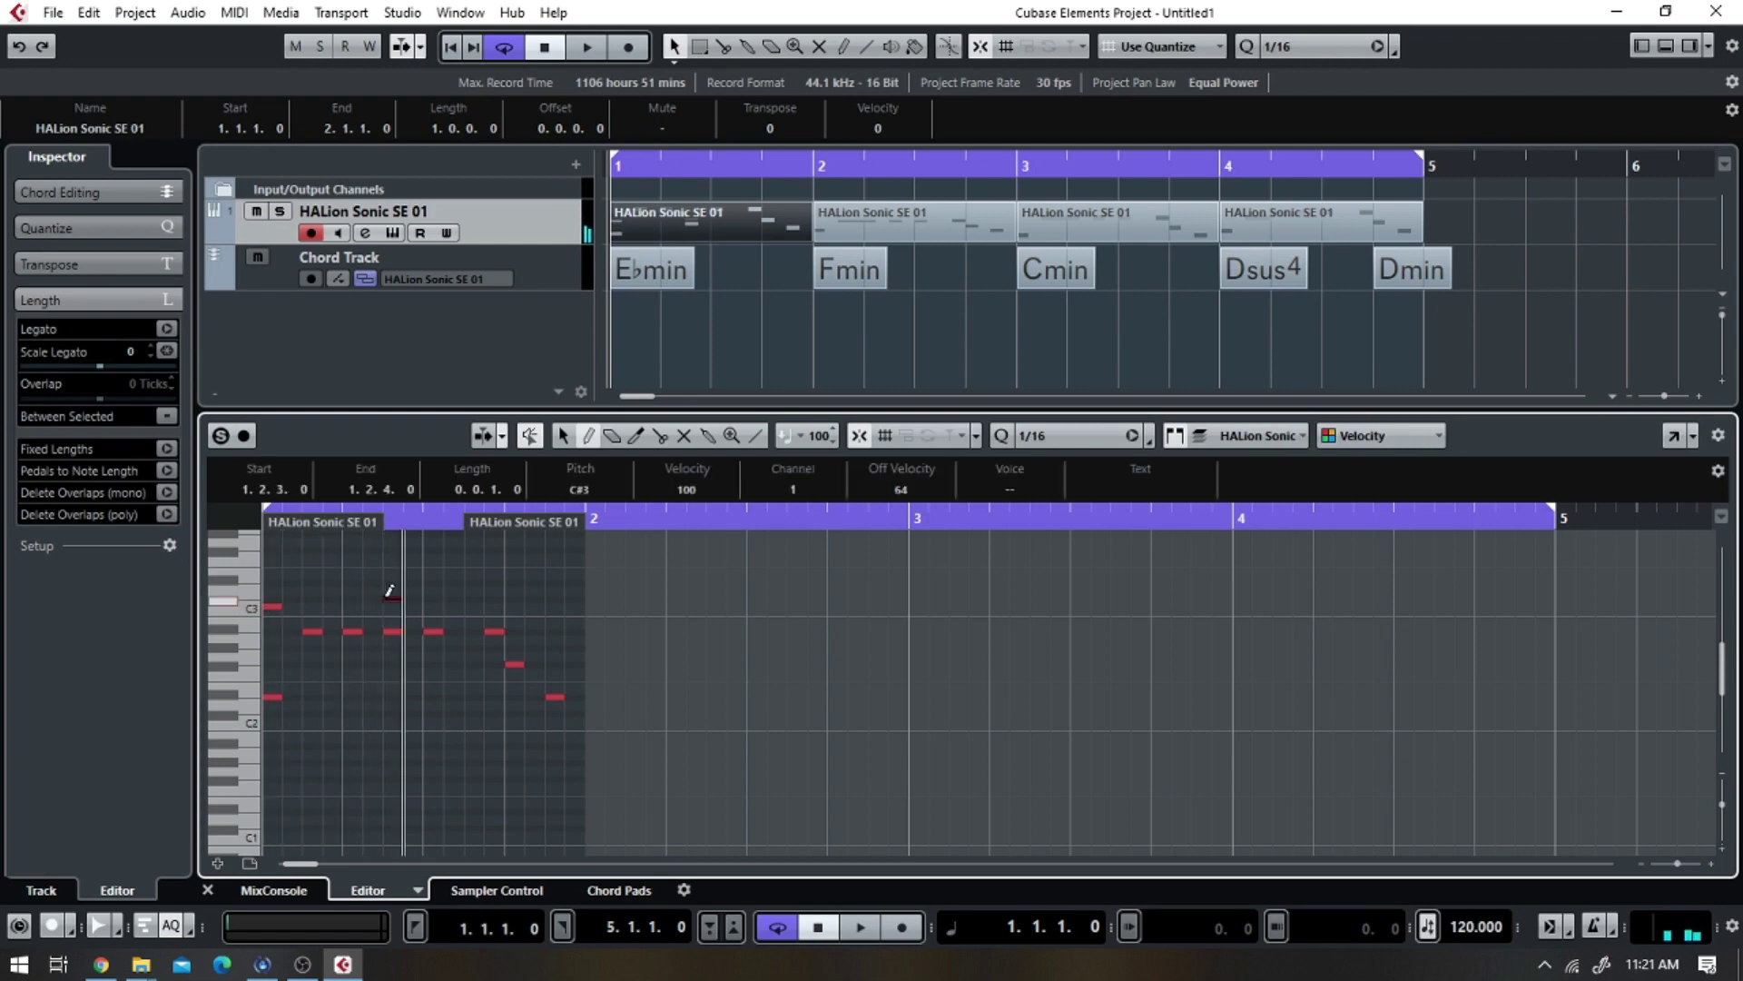
{"action": "left_click", "coordinate": [492, 719]}
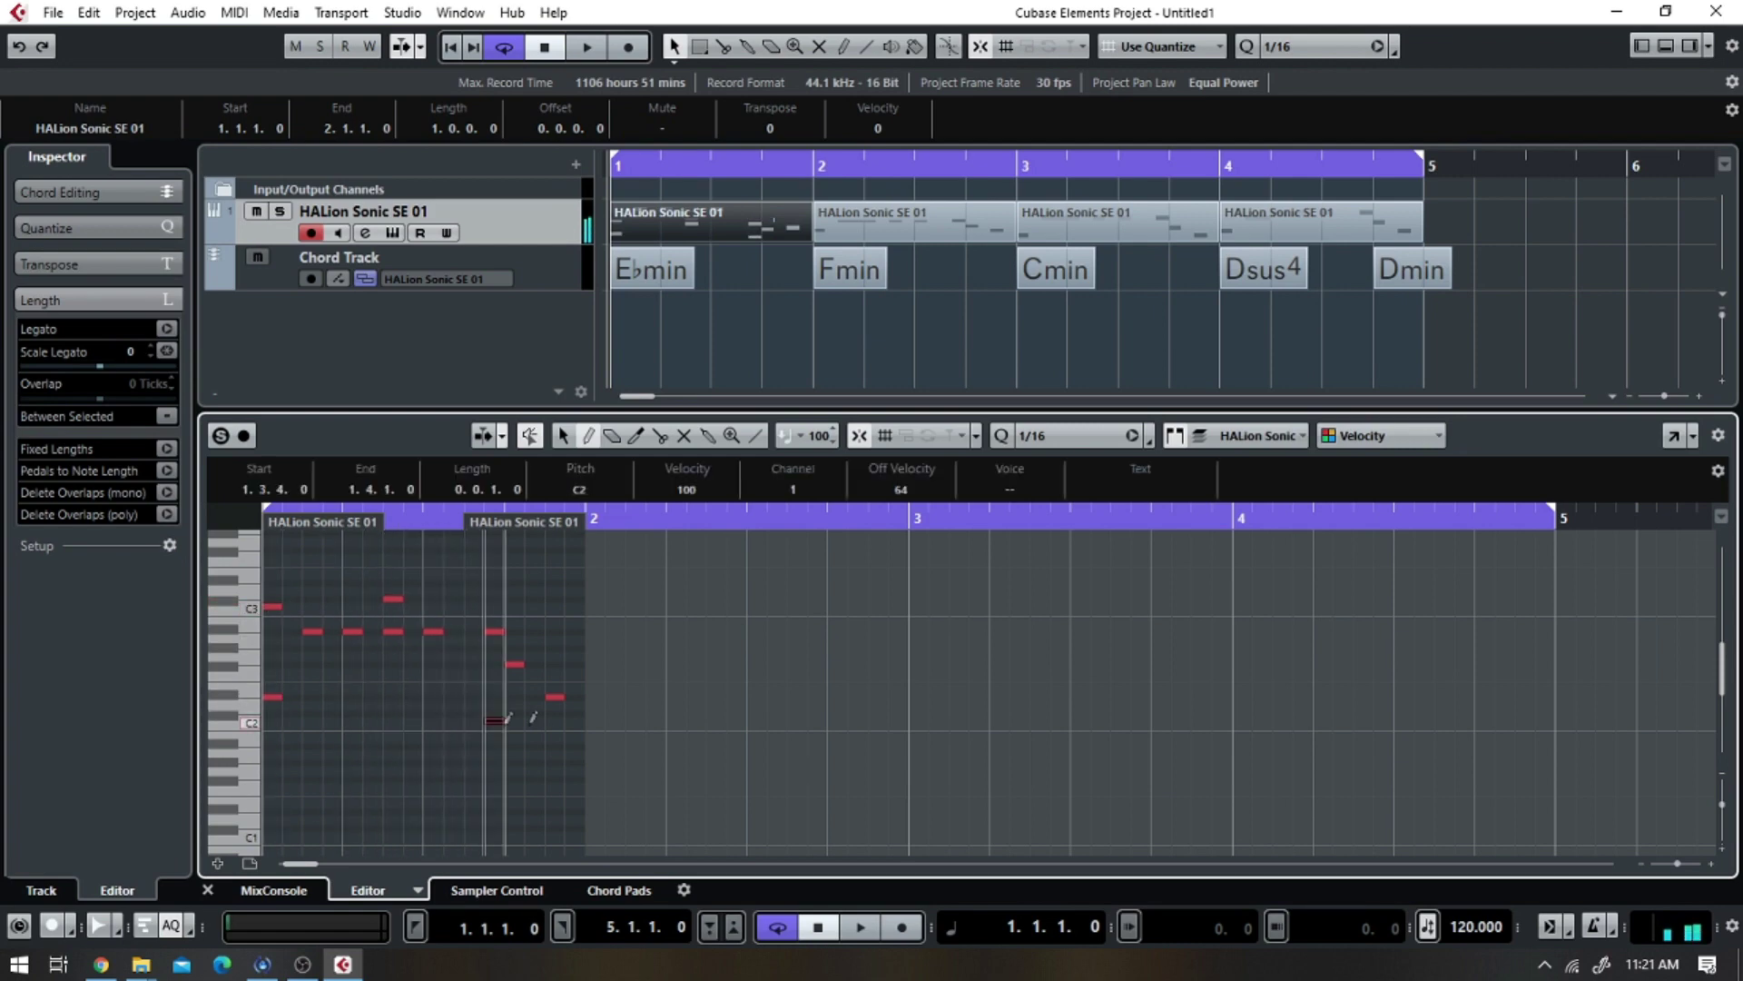
{"action": "left_click", "coordinate": [551, 581]}
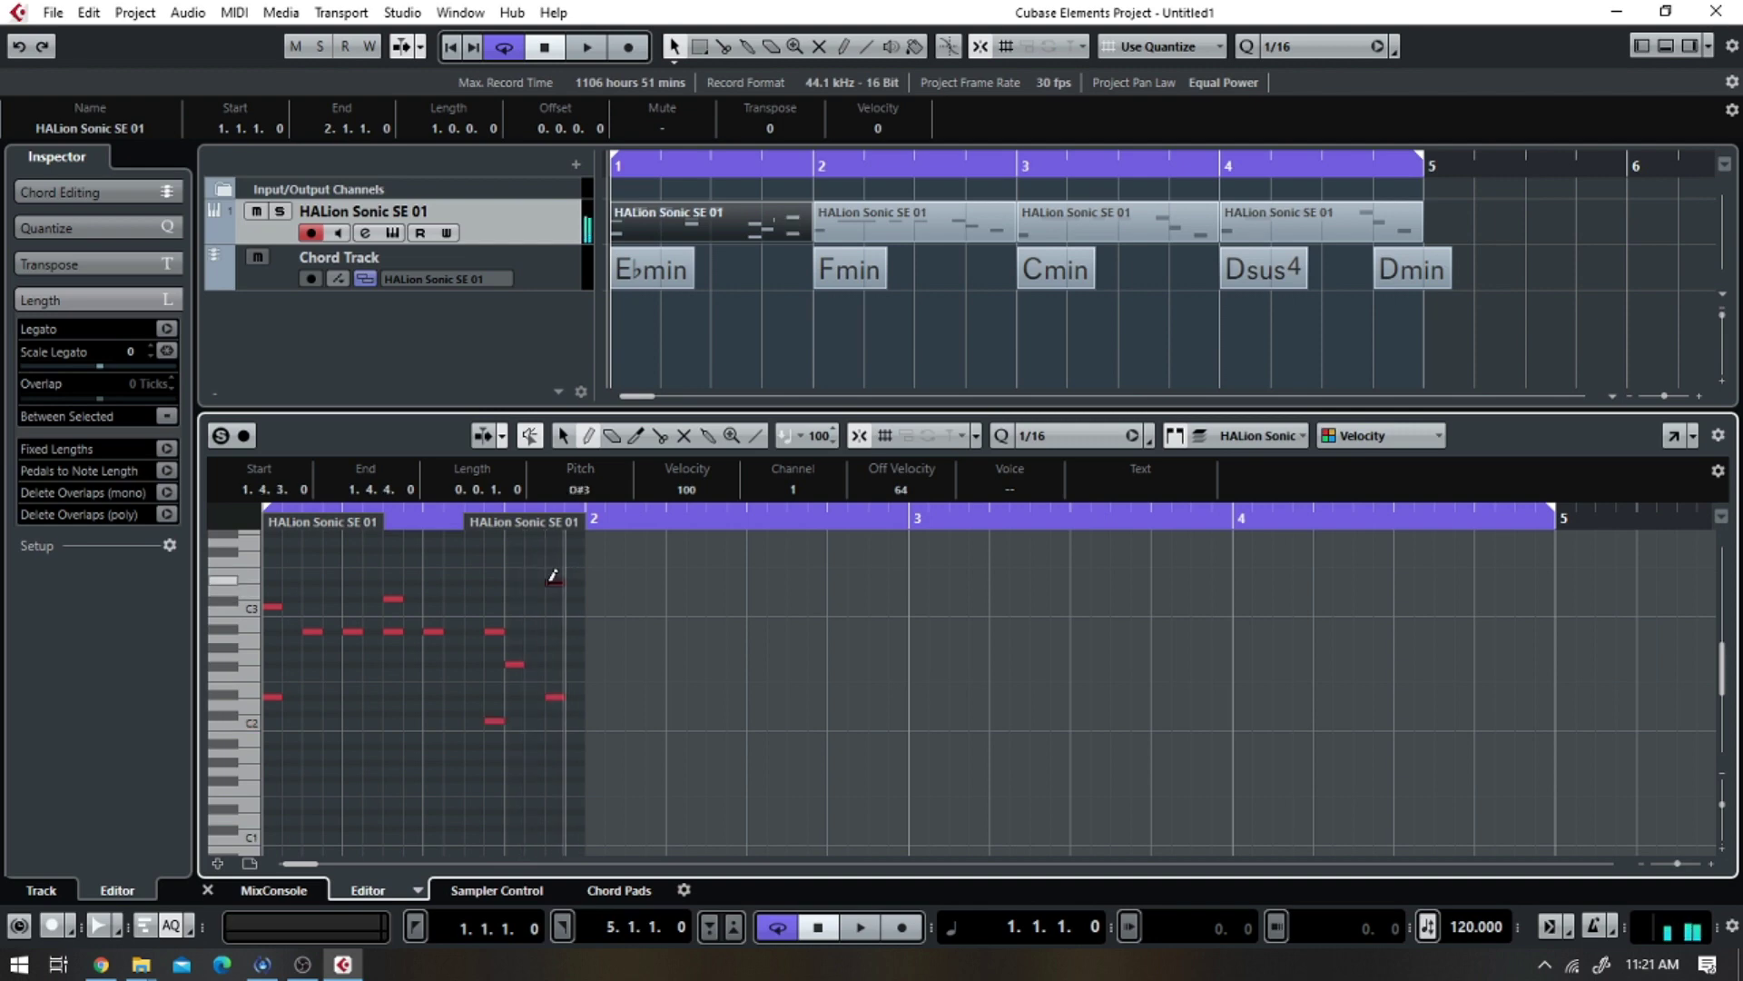
{"action": "left_click", "coordinate": [586, 56]}
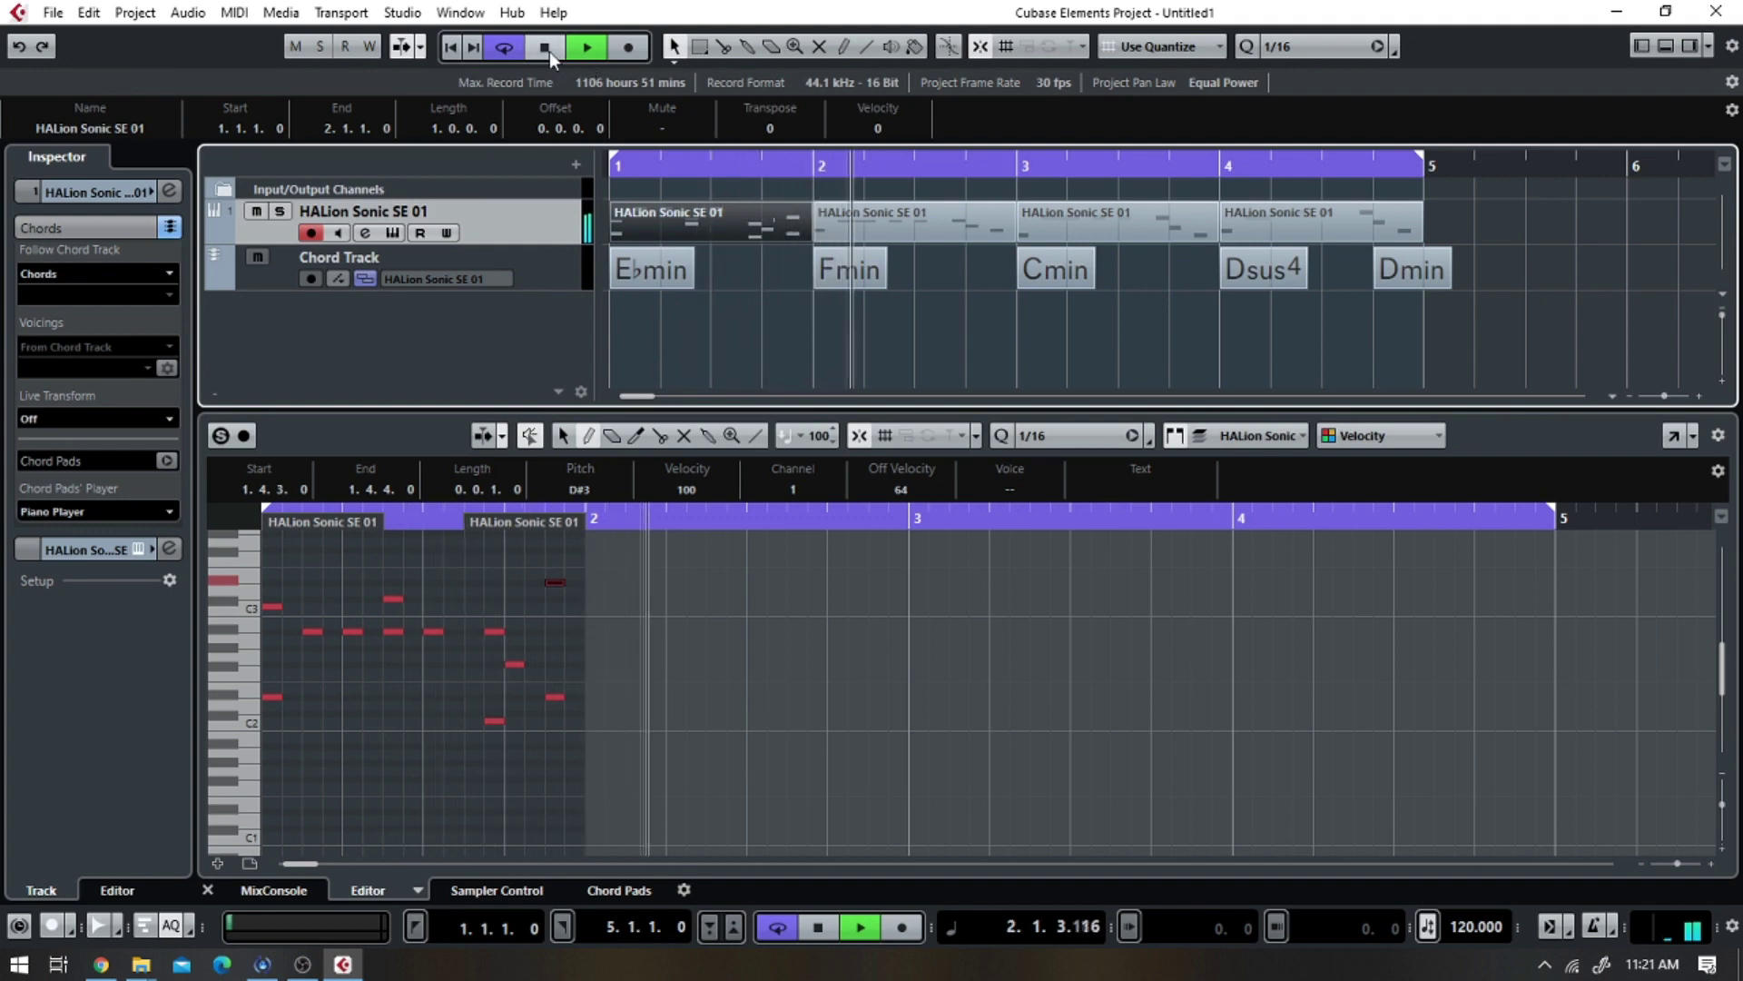
{"action": "left_click", "coordinate": [548, 49]}
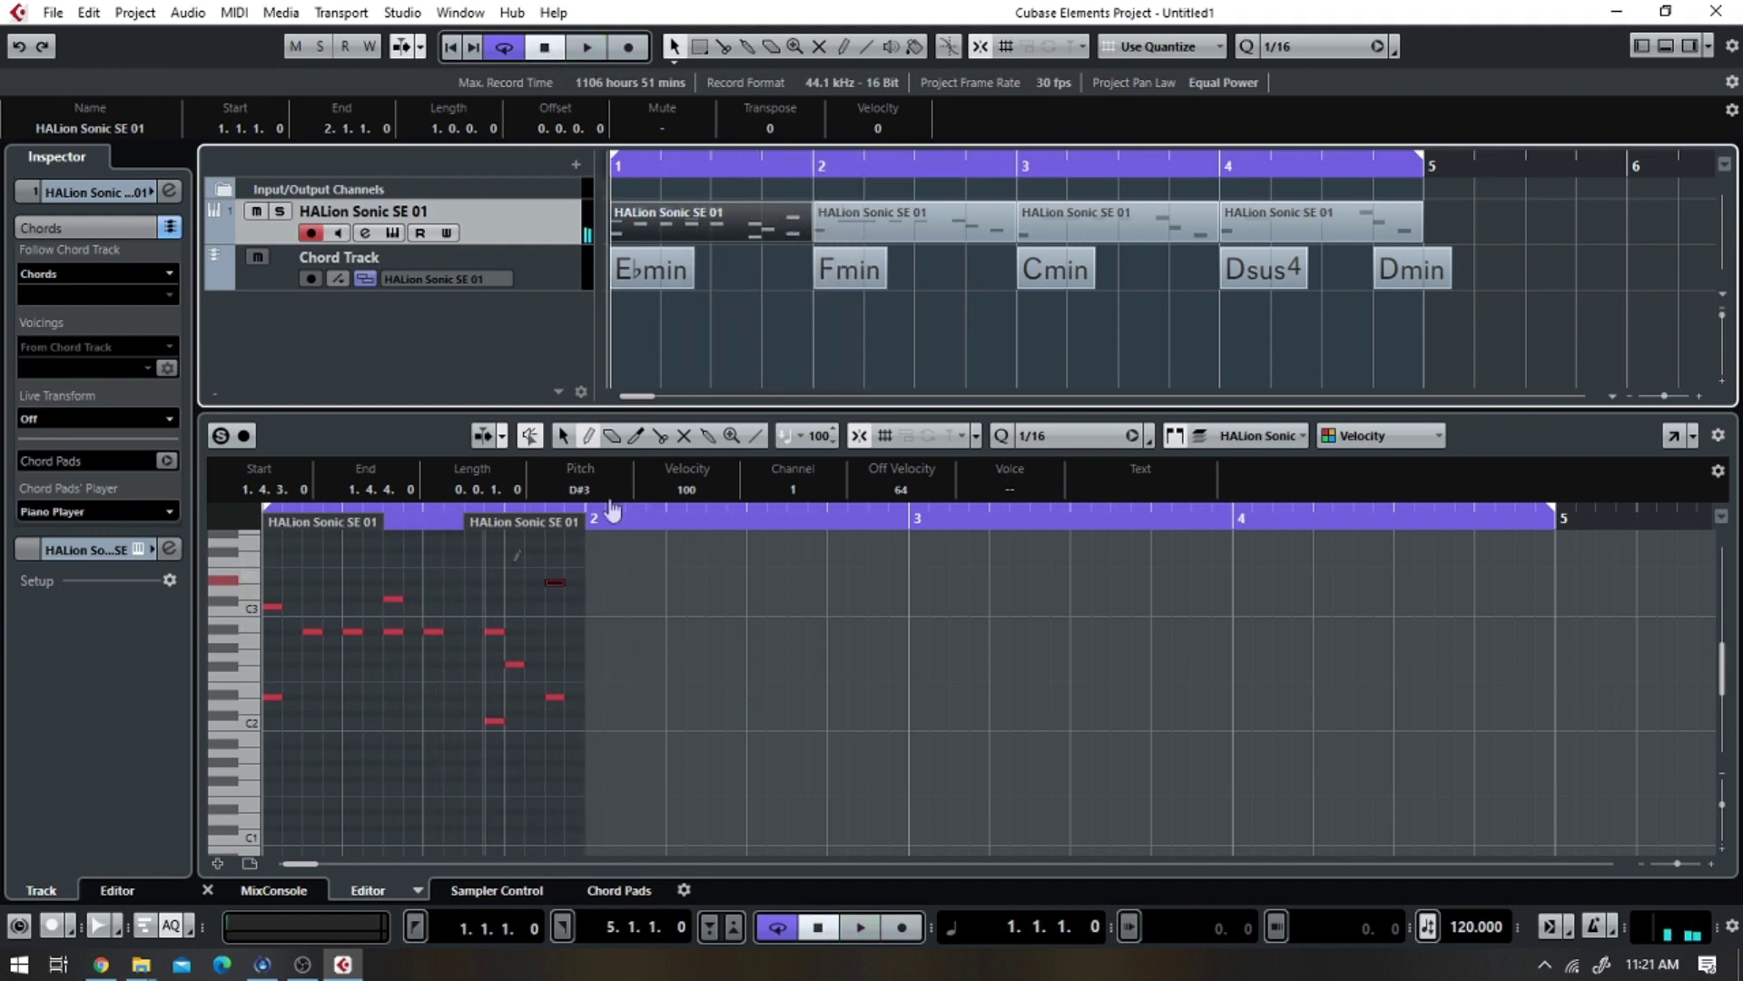
- Select and delete all notes in the bar 1 part
{"action": "left_click", "coordinate": [614, 435]}
{"action": "left_click_drag", "start_coordinate": [588, 569], "coordinate": [623, 790]}
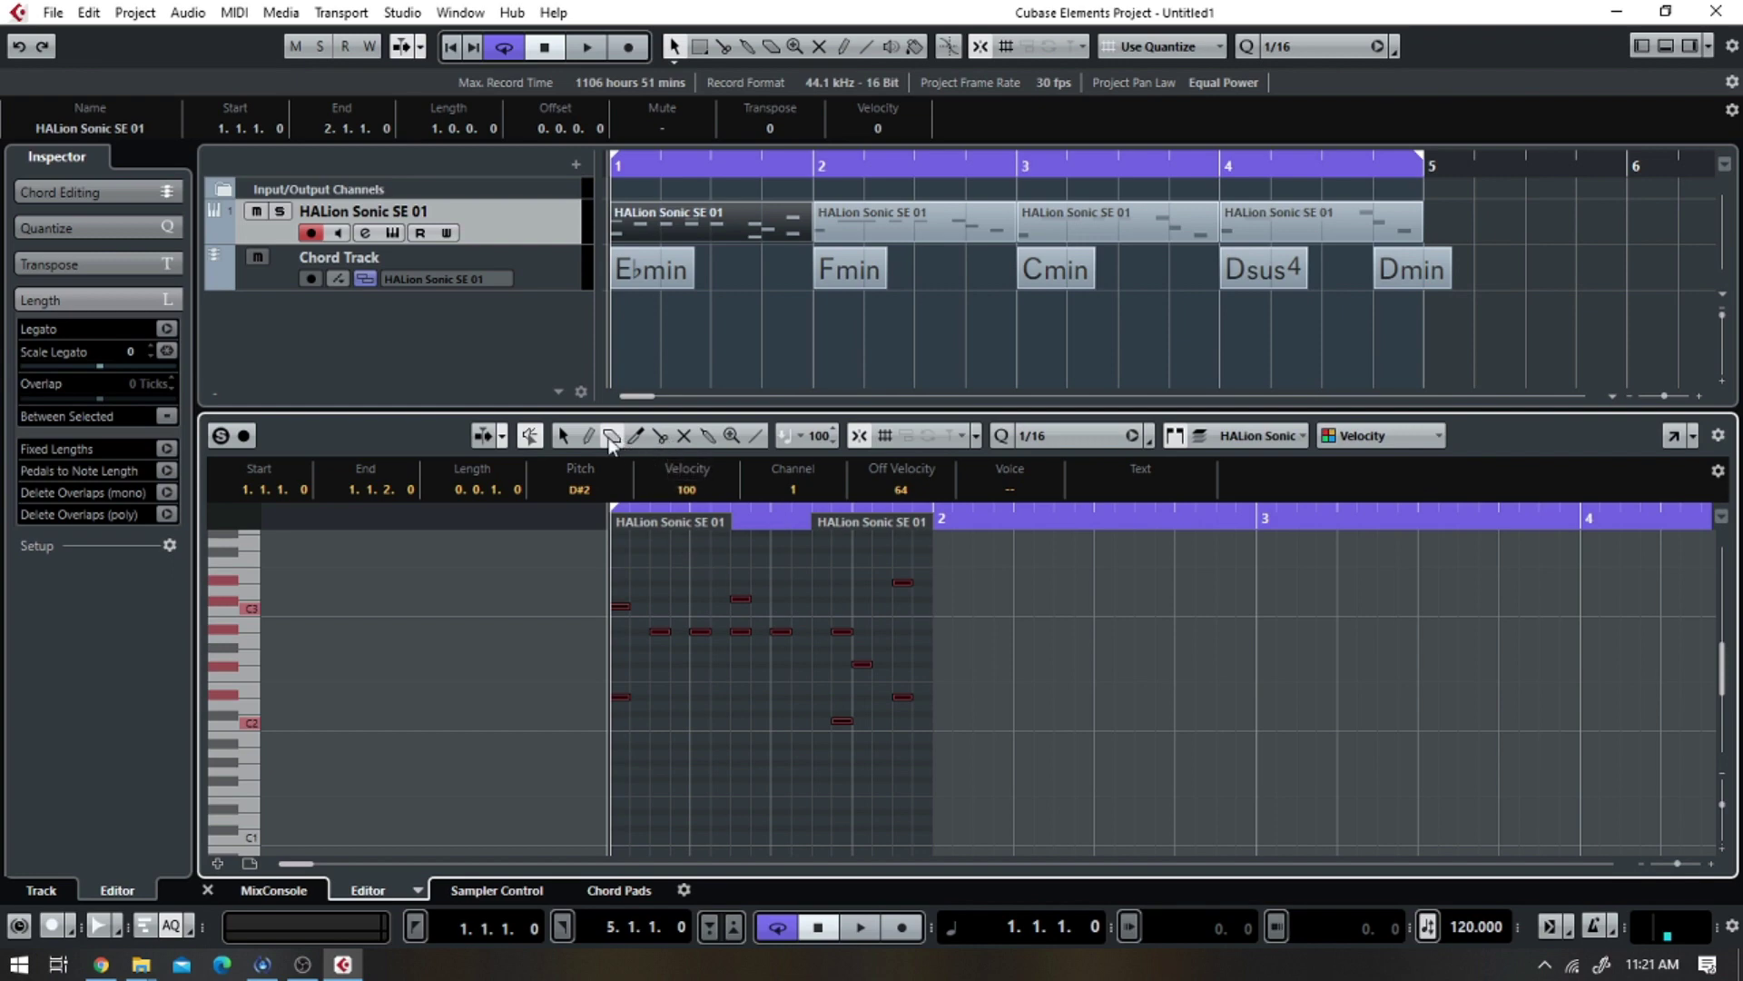
{"action": "key", "text": "Delete"}
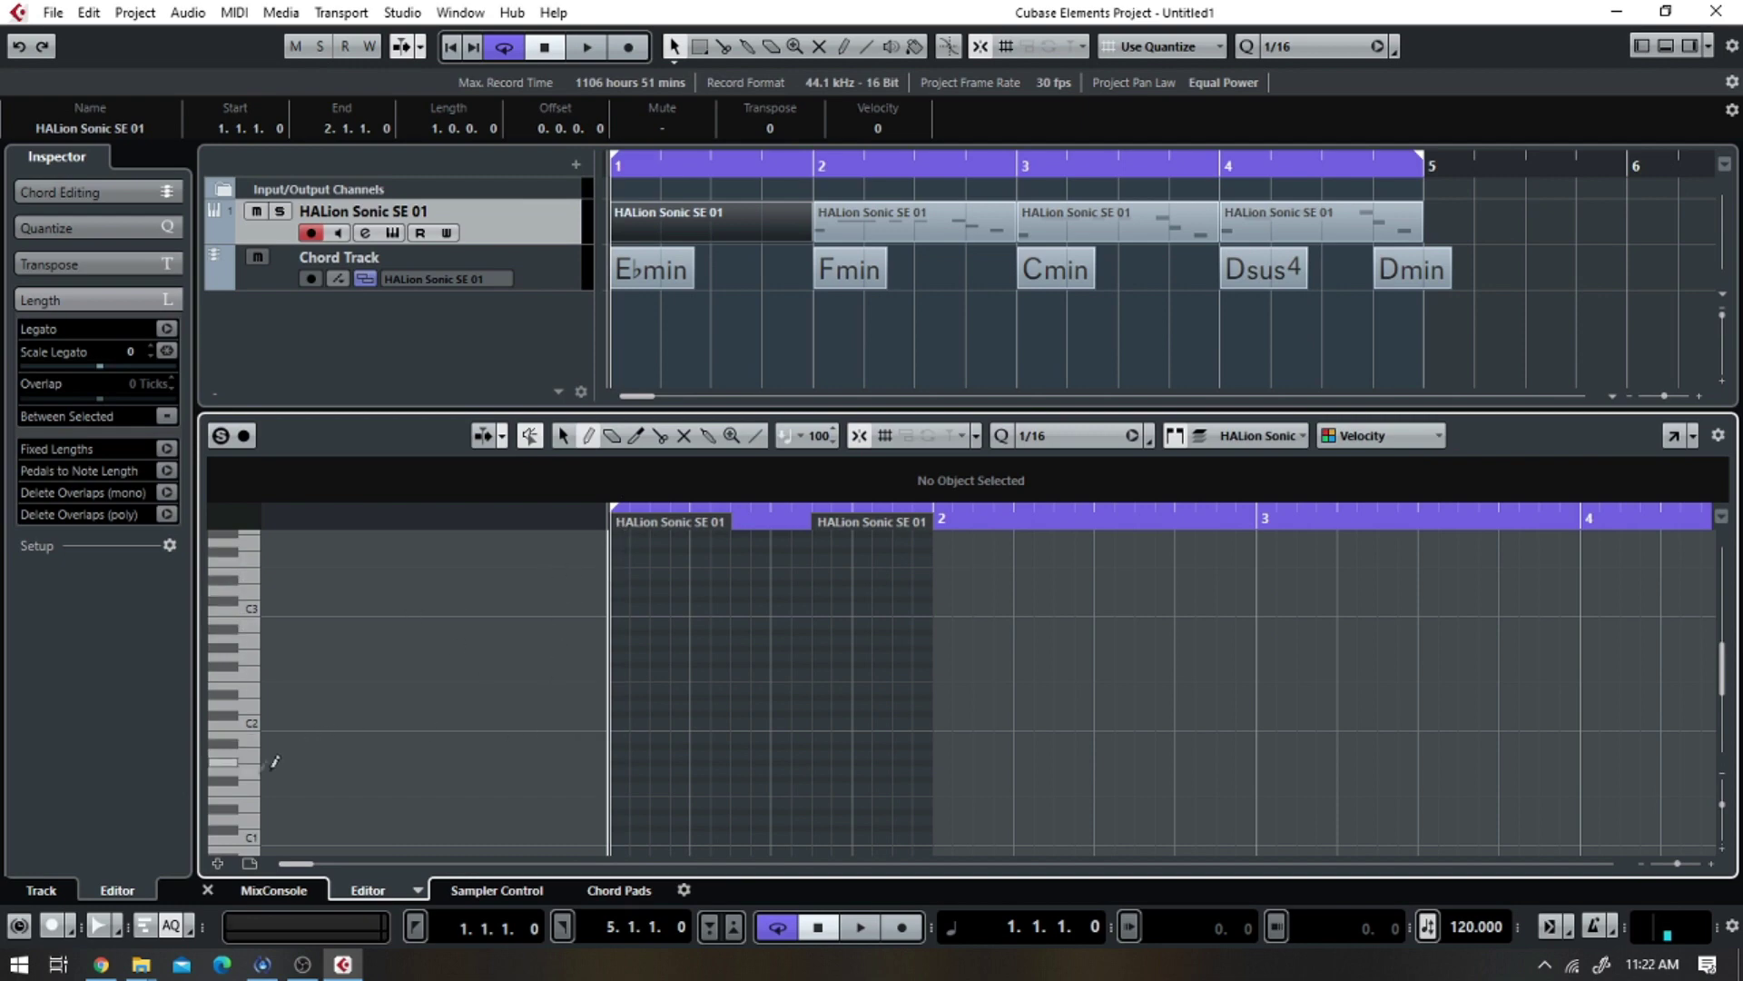
- Draw 1/16 notes C#2, G#2 and B2 stacked on beat 1, C#2 on beat 3 and G#2 on beat 4 of bar 1
{"action": "left_click", "coordinate": [616, 712]}
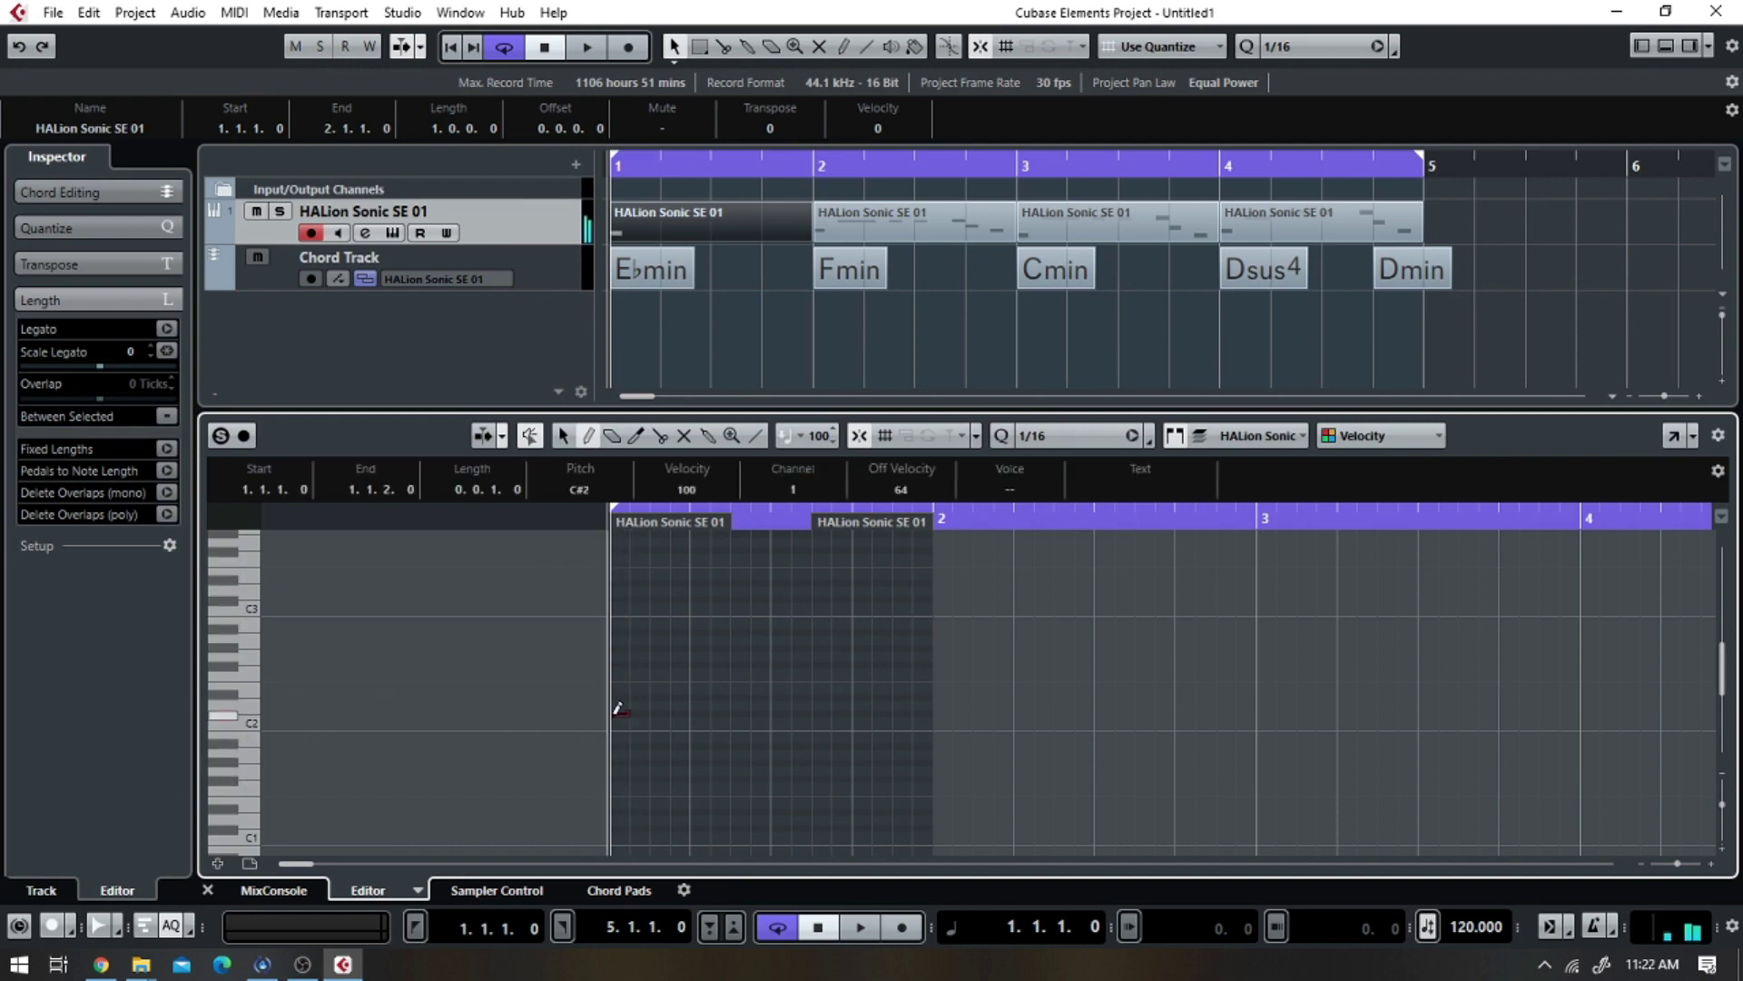
{"action": "left_click", "coordinate": [618, 647]}
{"action": "left_click", "coordinate": [621, 623]}
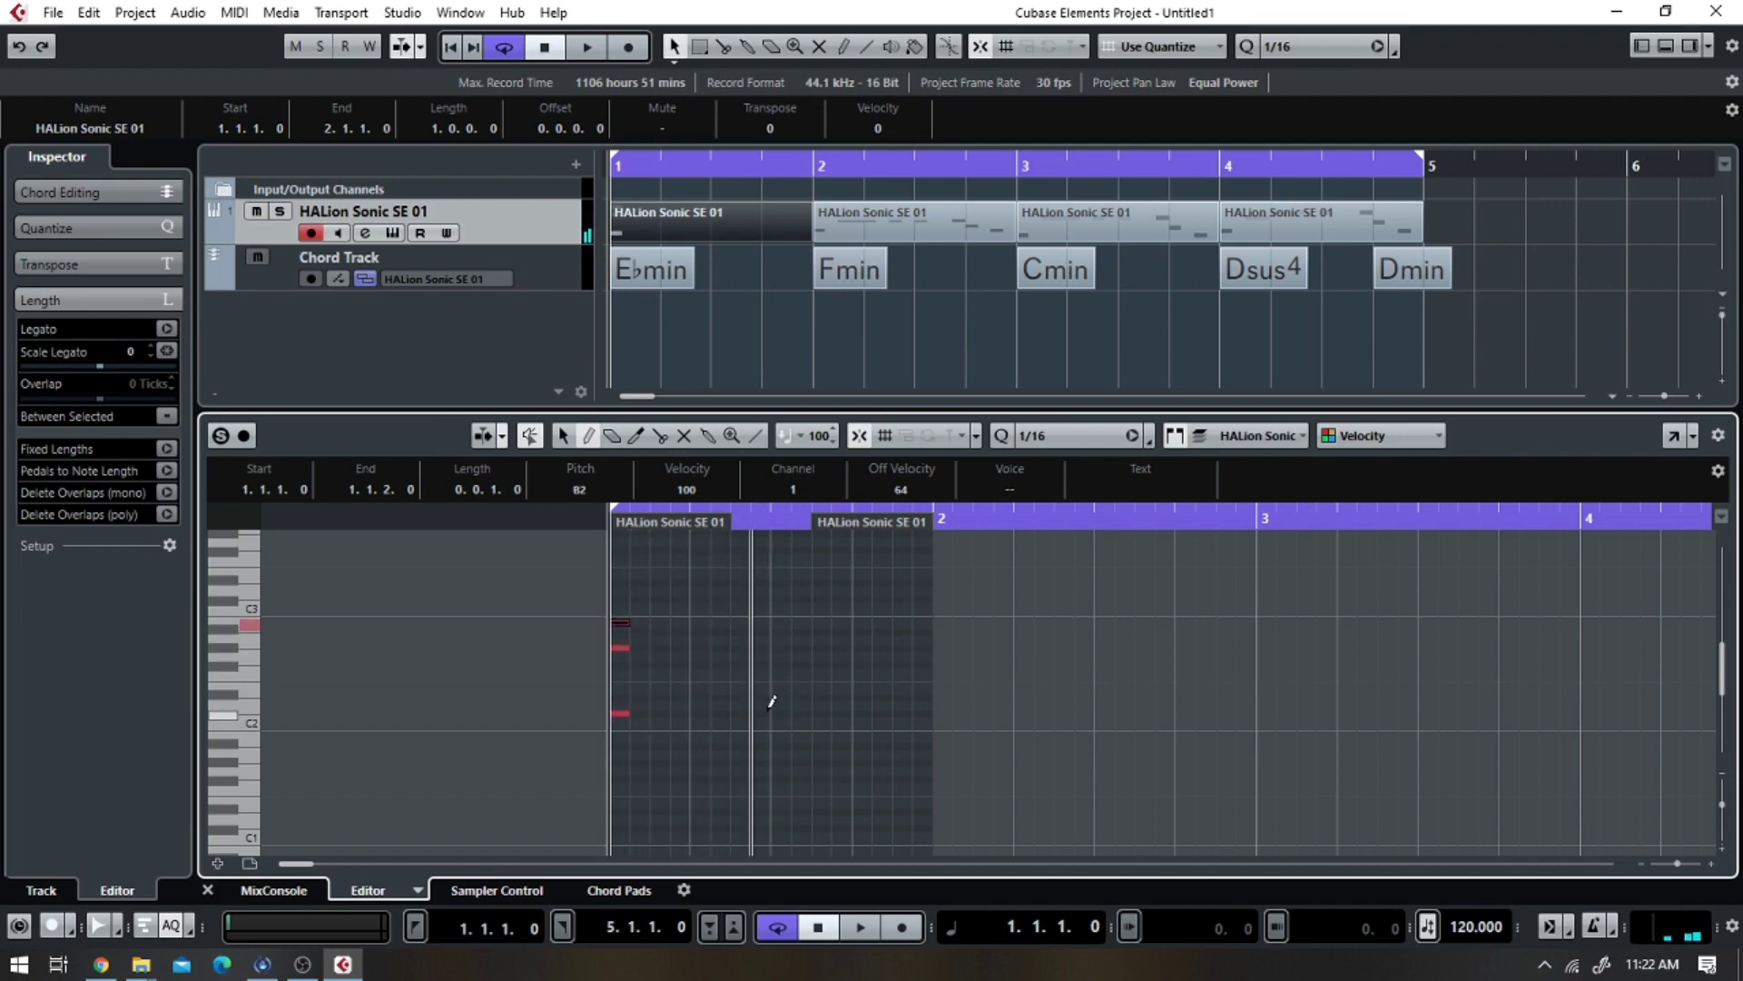
{"action": "left_click", "coordinate": [779, 713]}
{"action": "left_click", "coordinate": [853, 647]}
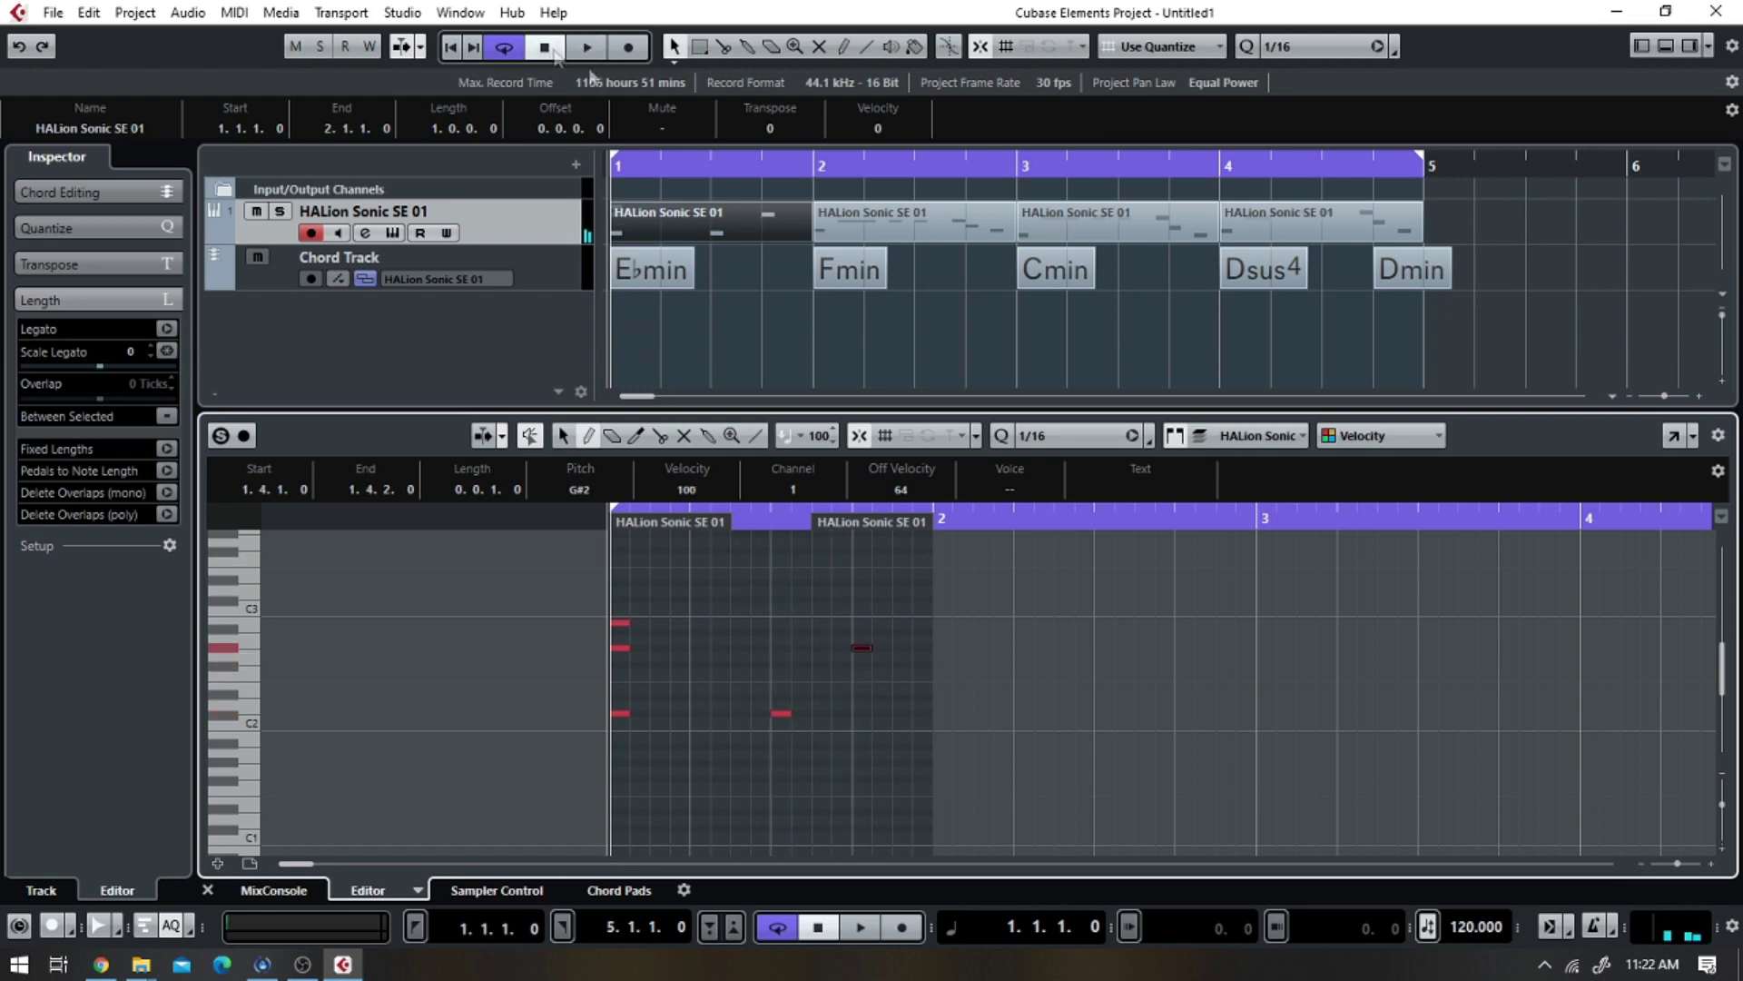
- Replace the old parts in bars 2 to 4 with three duplicates of the new bar 1 part and start playback
{"action": "left_click", "coordinate": [679, 50]}
{"action": "mouse_move", "coordinate": [941, 195]}
{"action": "left_mouse_down"}
{"action": "mouse_move", "coordinate": [1104, 215]}
{"action": "mouse_move", "coordinate": [1292, 214]}
{"action": "left_mouse_up"}
{"action": "left_click", "coordinate": [673, 45]}
{"action": "key", "text": "ctrl+d"}
{"action": "key", "text": "ctrl+d"}
{"action": "key", "text": "ctrl+d"}
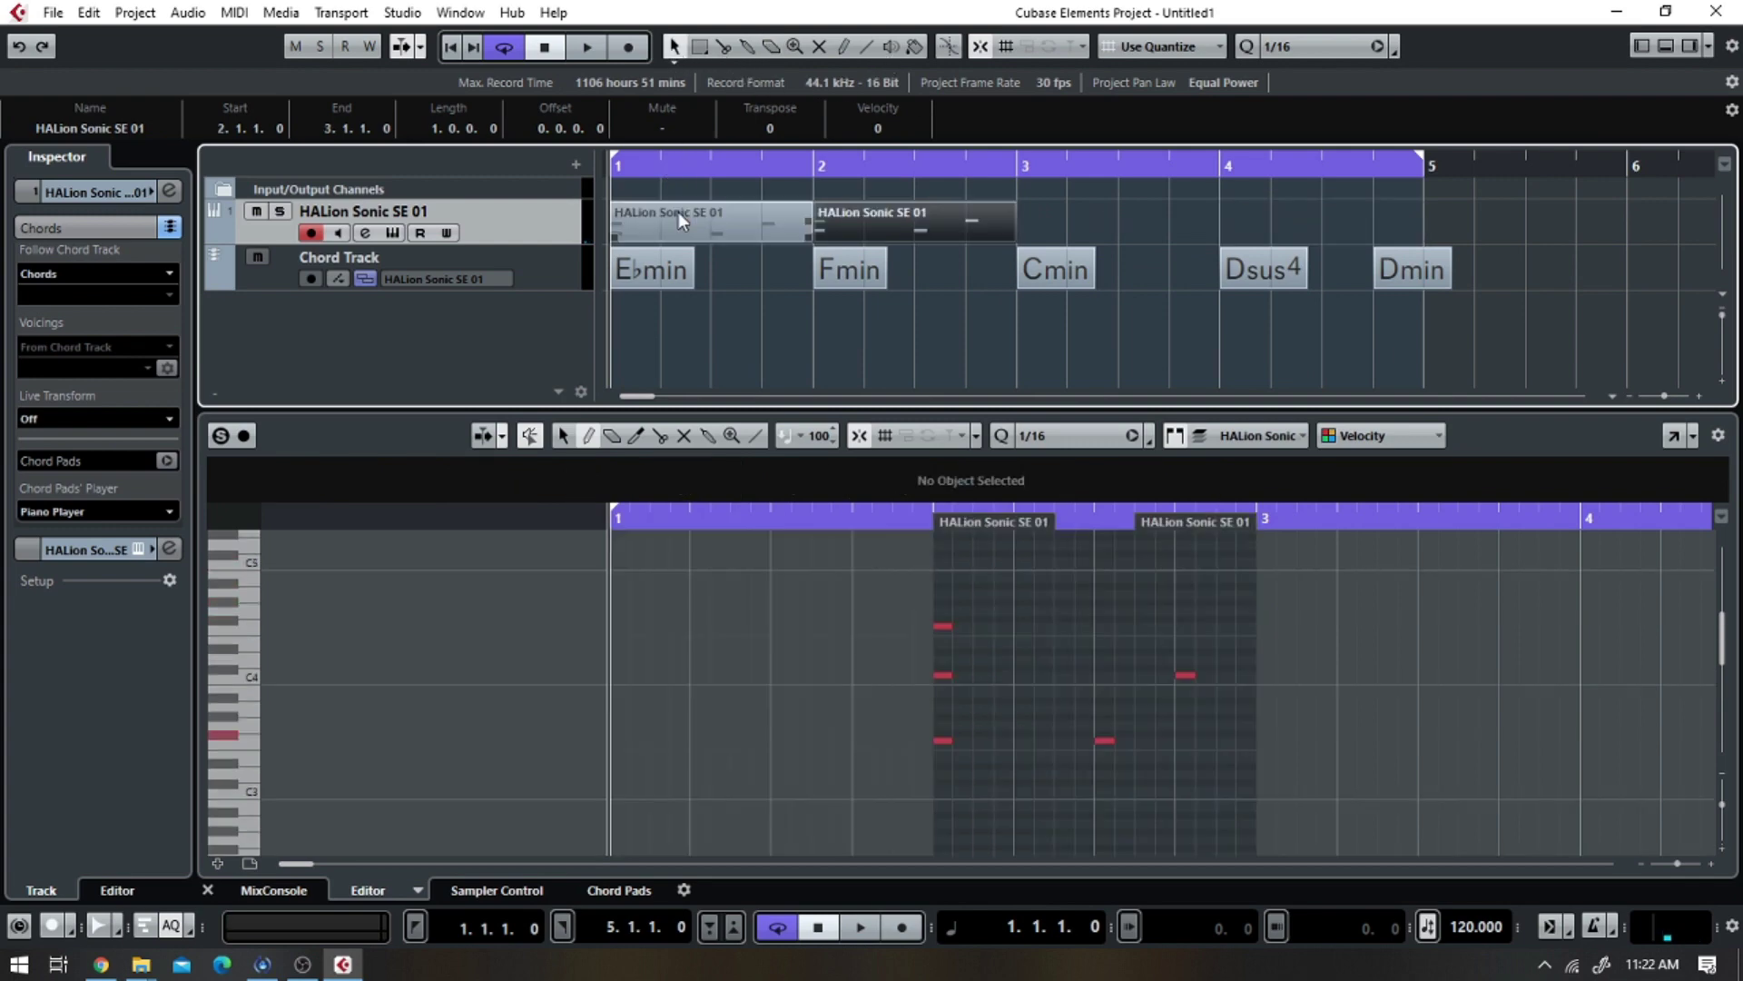
{"action": "left_click", "coordinate": [590, 47]}
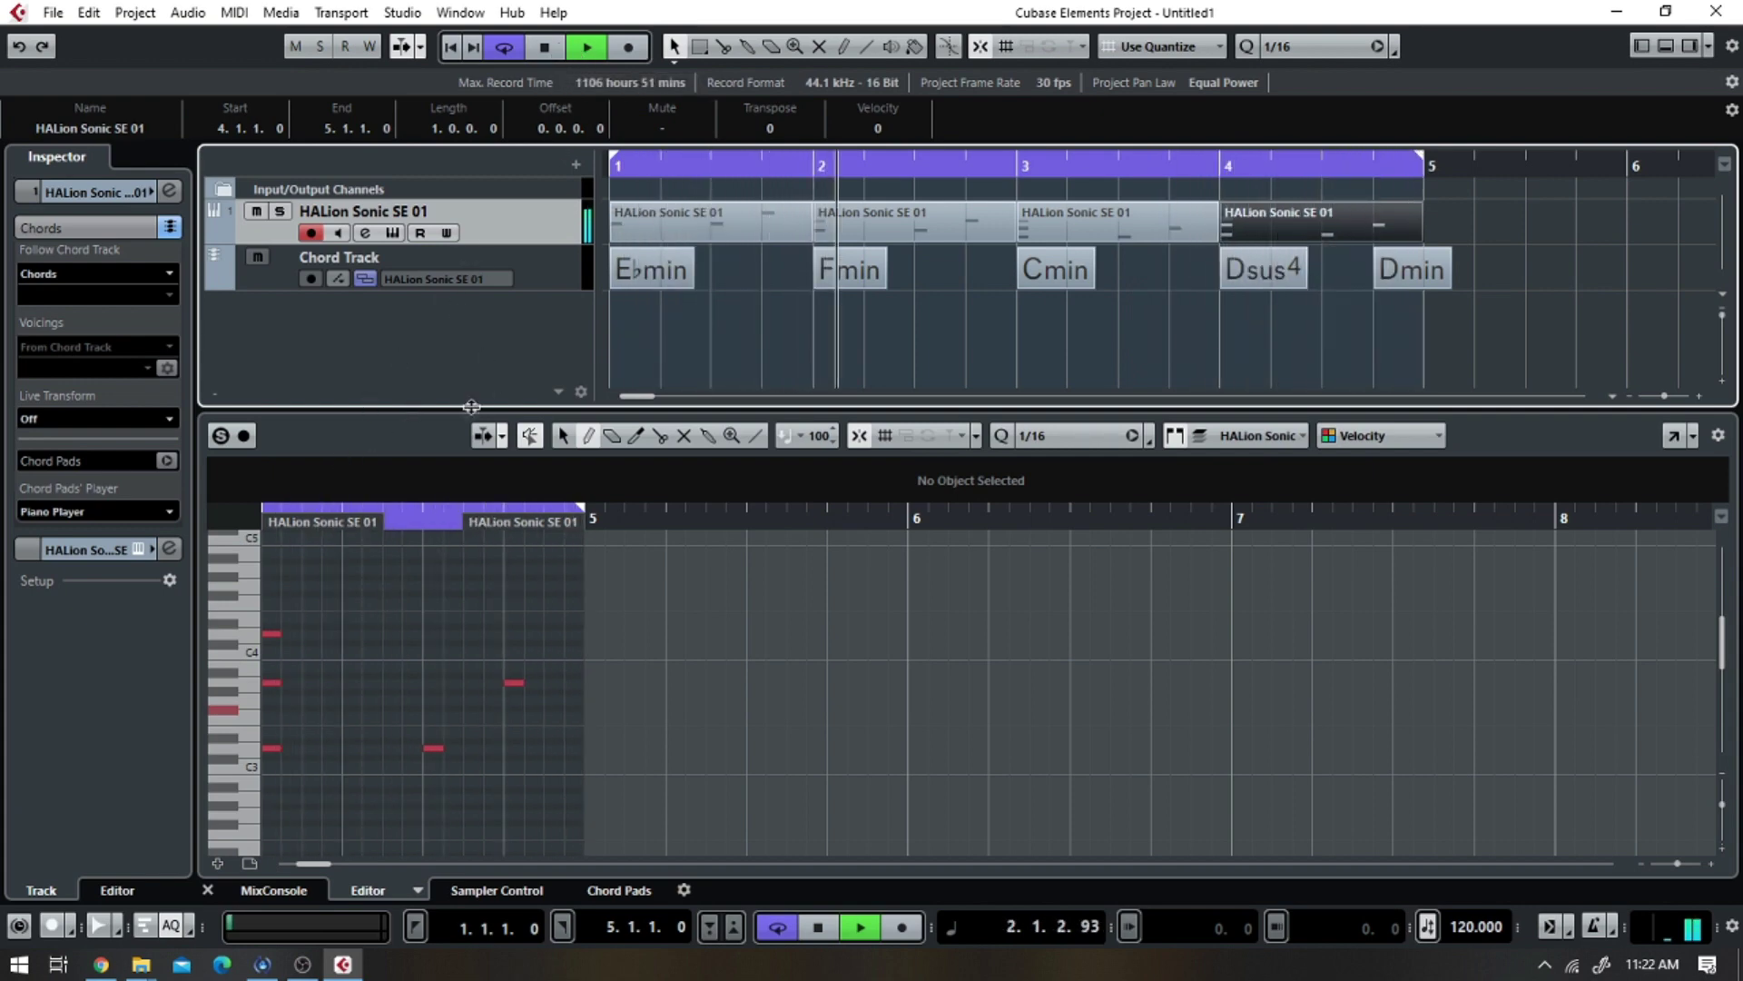
- Erase the highest and lowest of the stacked opening notes in the bar 4 part during playback
{"action": "key", "text": "5"}
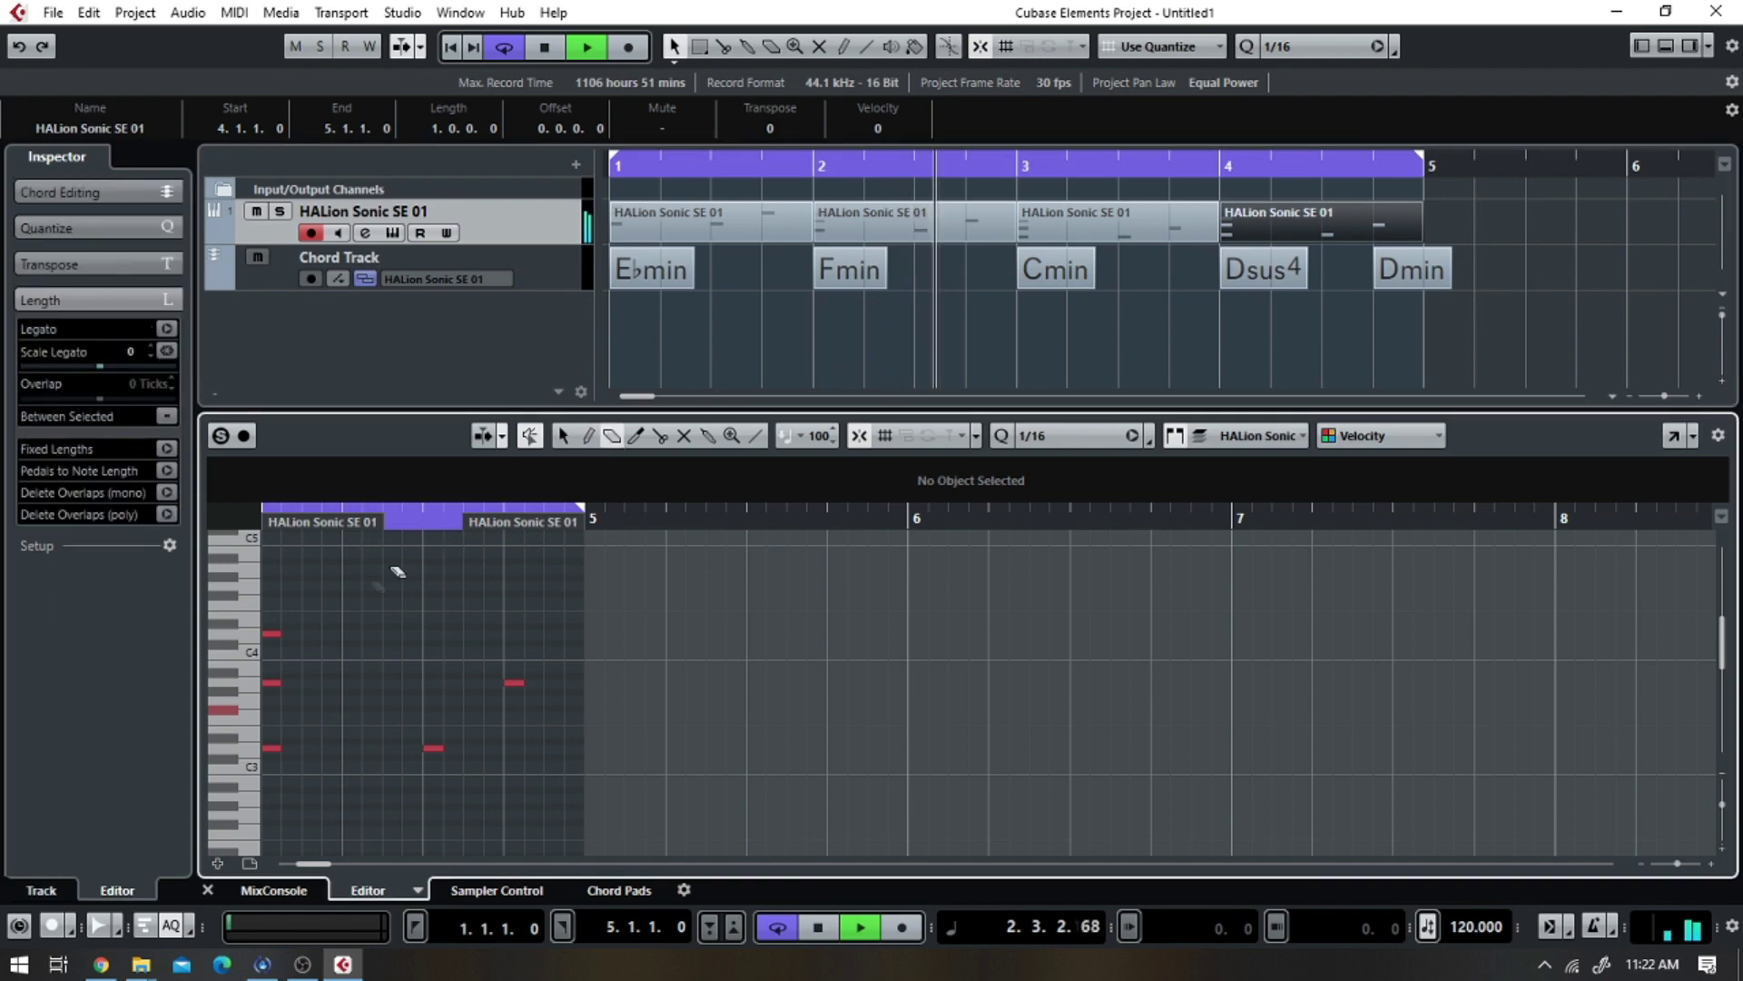
{"action": "left_click", "coordinate": [272, 633]}
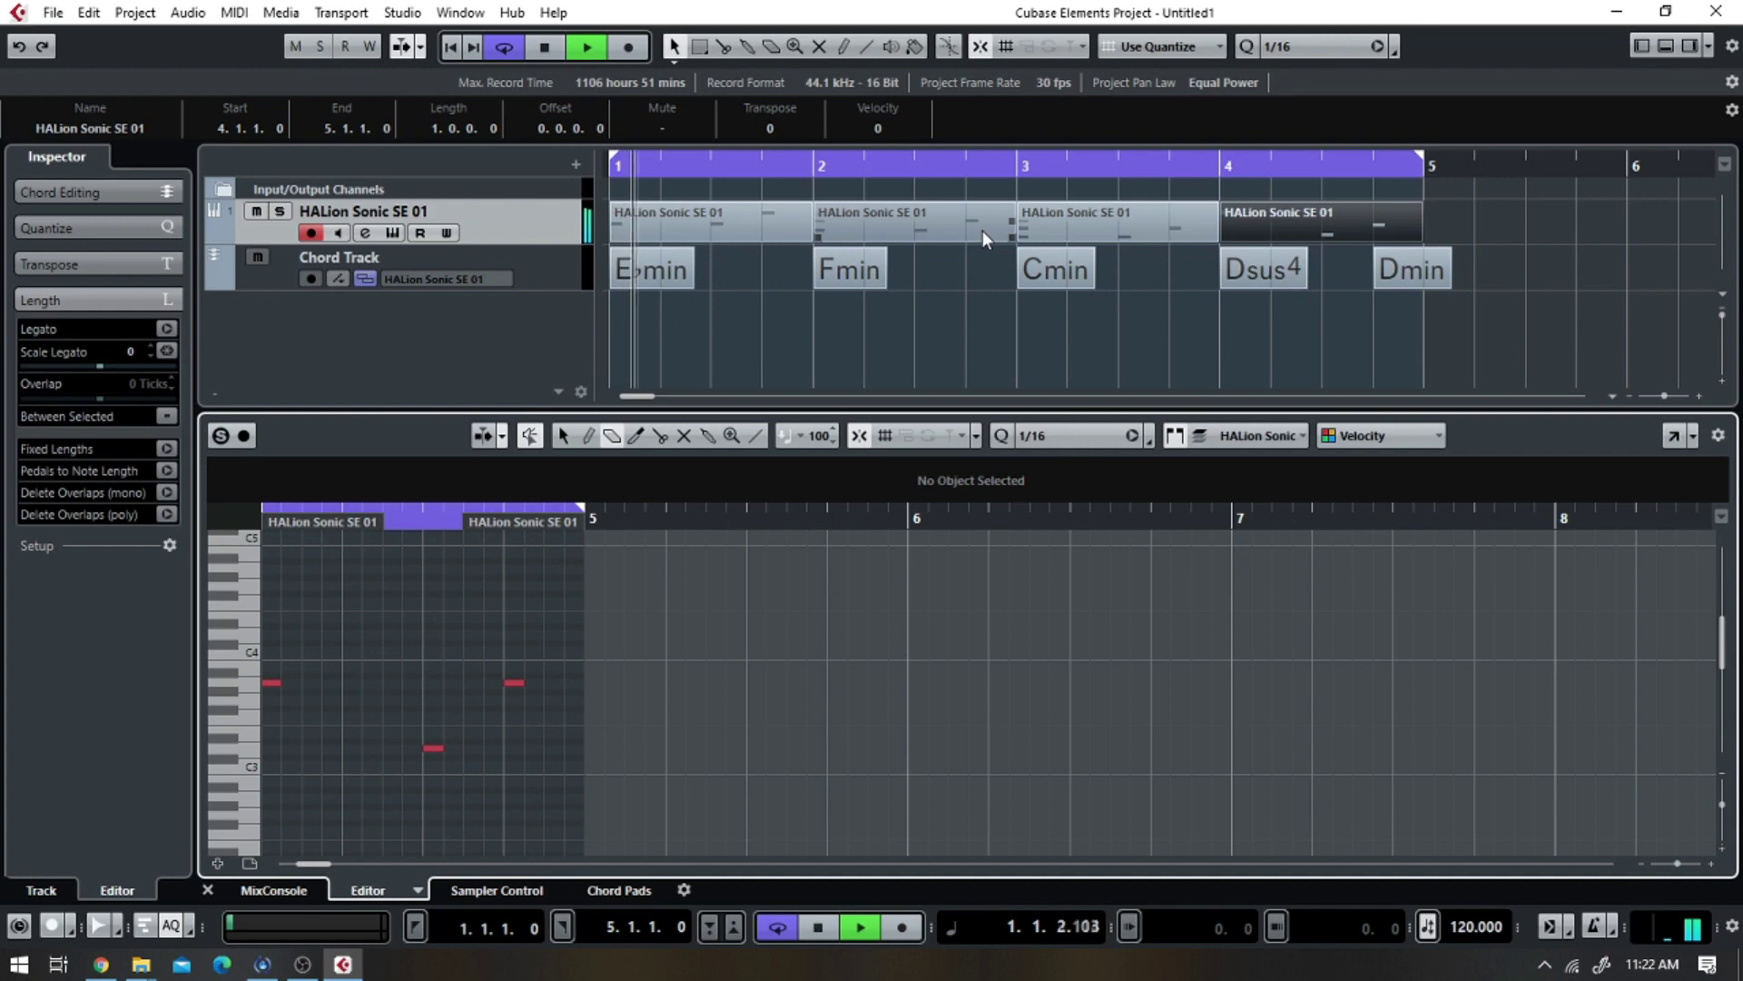
{"action": "scroll", "coordinate": [382, 644], "scroll_direction": "down", "scroll_amount": 2}
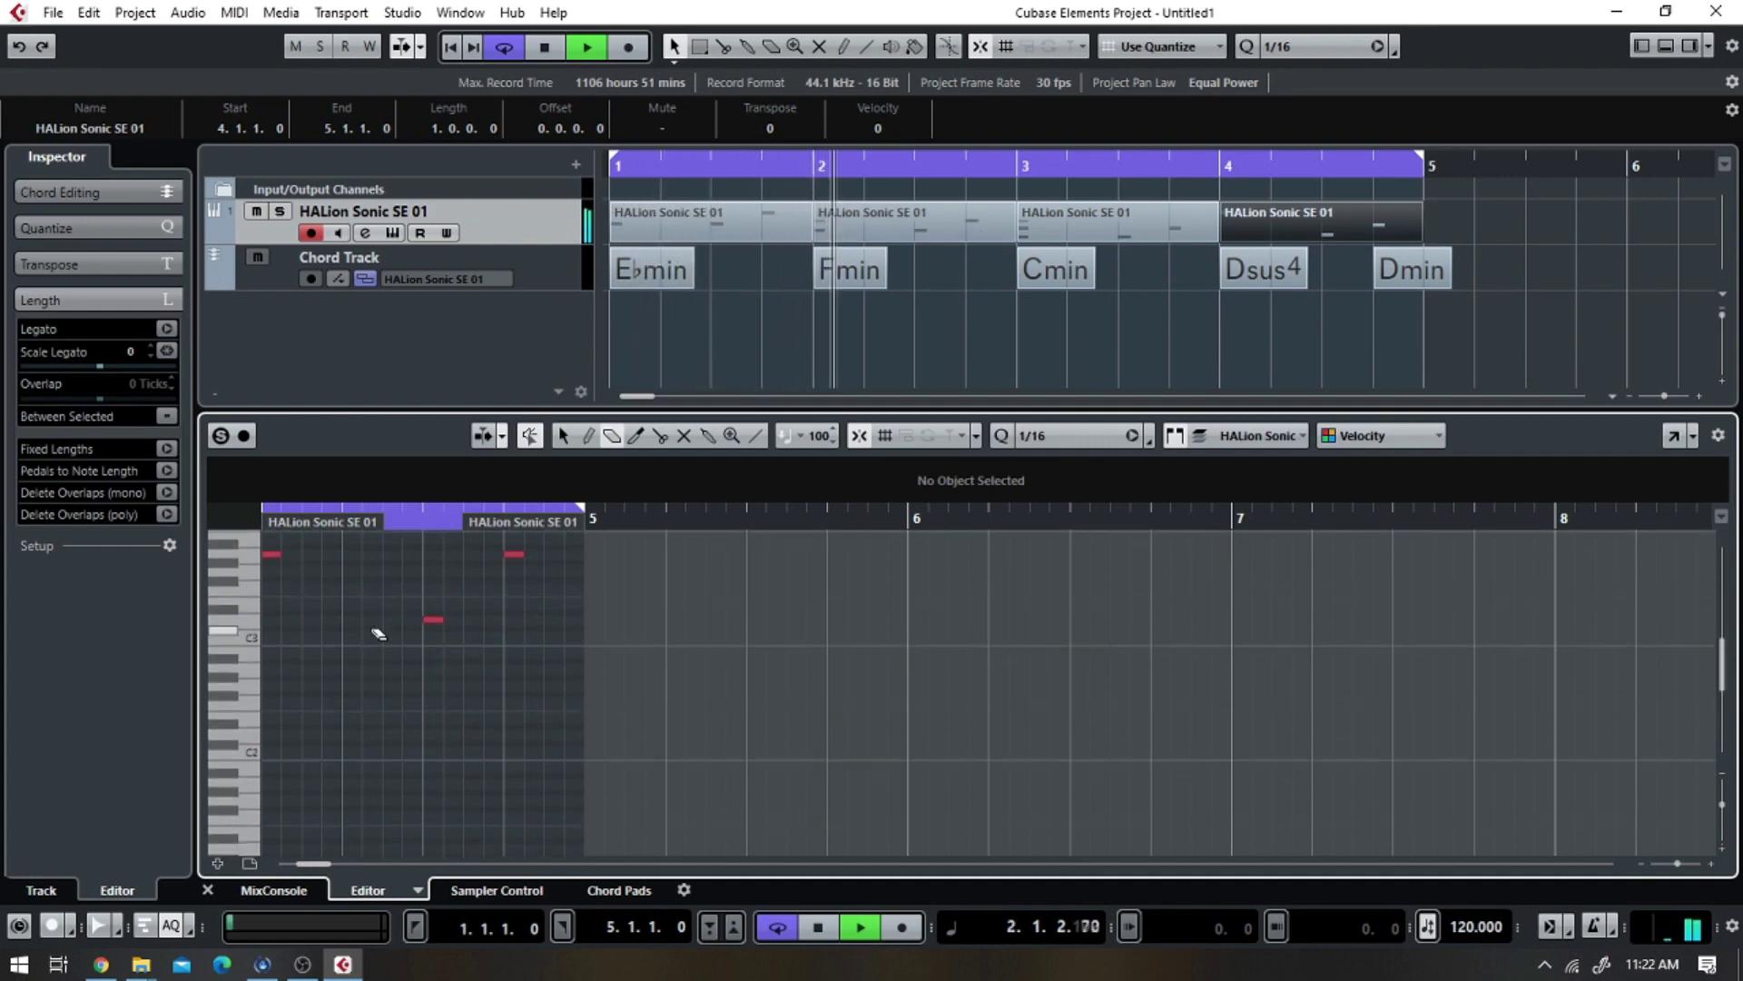
{"action": "scroll", "coordinate": [413, 600], "scroll_direction": "up", "scroll_amount": 3}
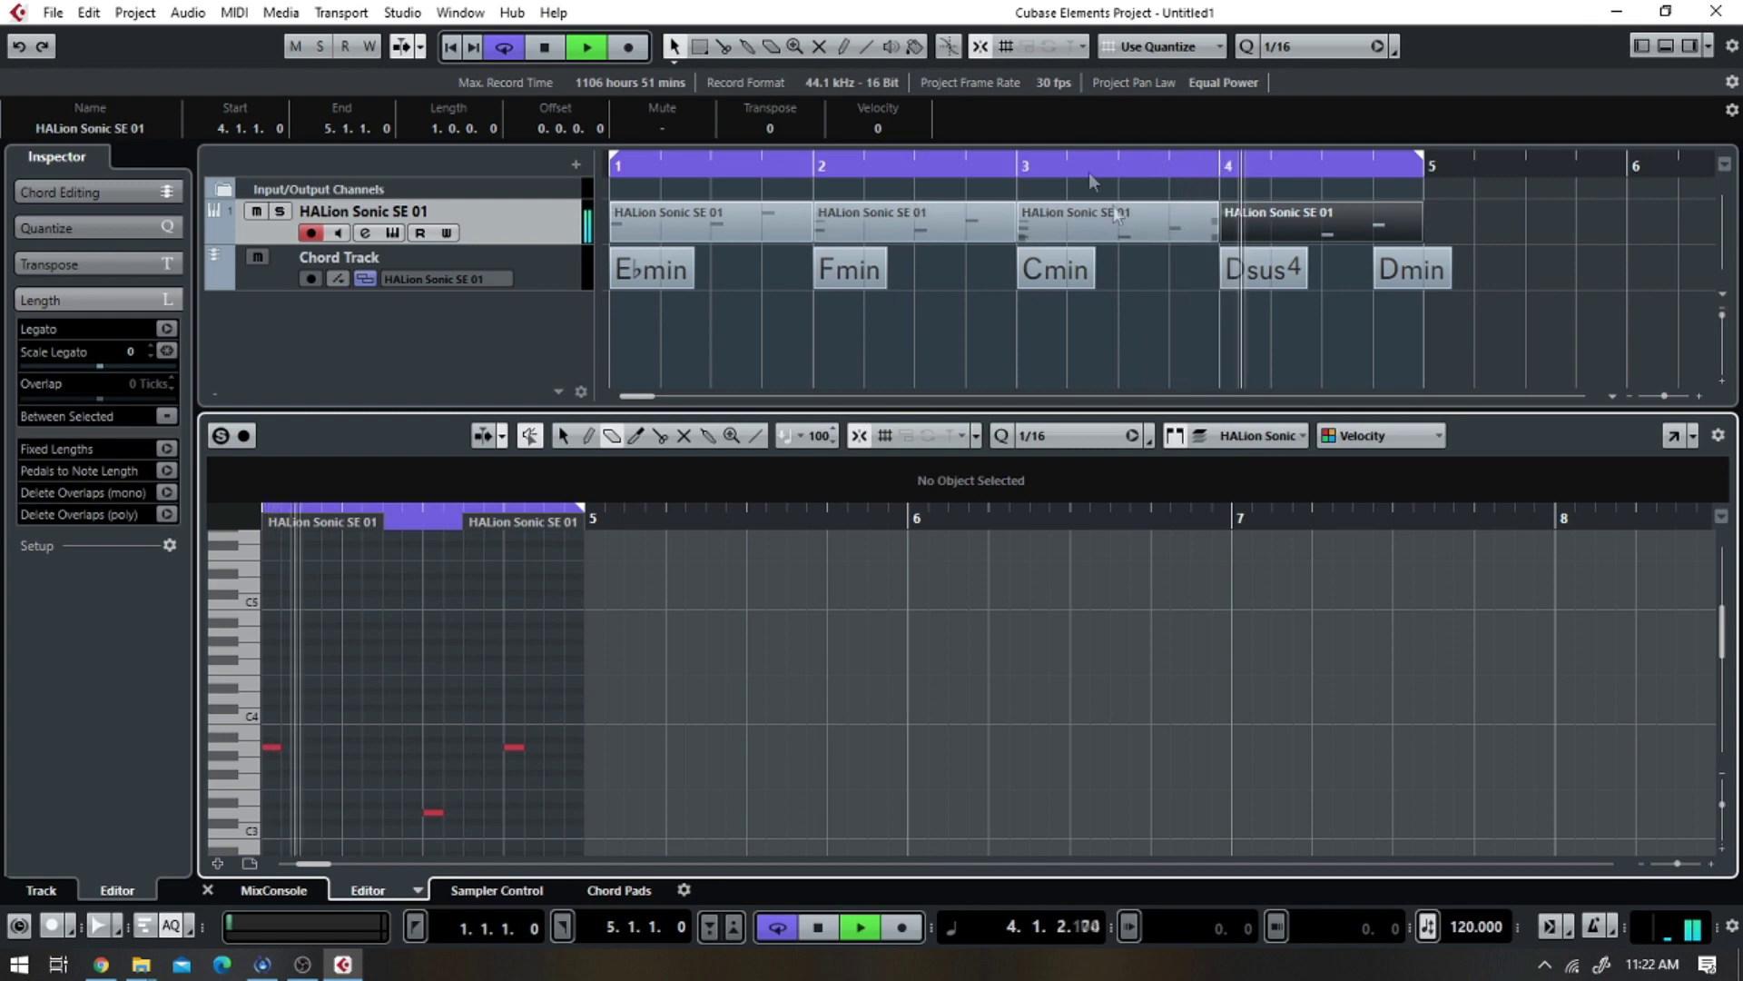
- Delete the duplicated parts from bars 2 to 4 and stop playback
{"action": "left_click", "coordinate": [1078, 213]}
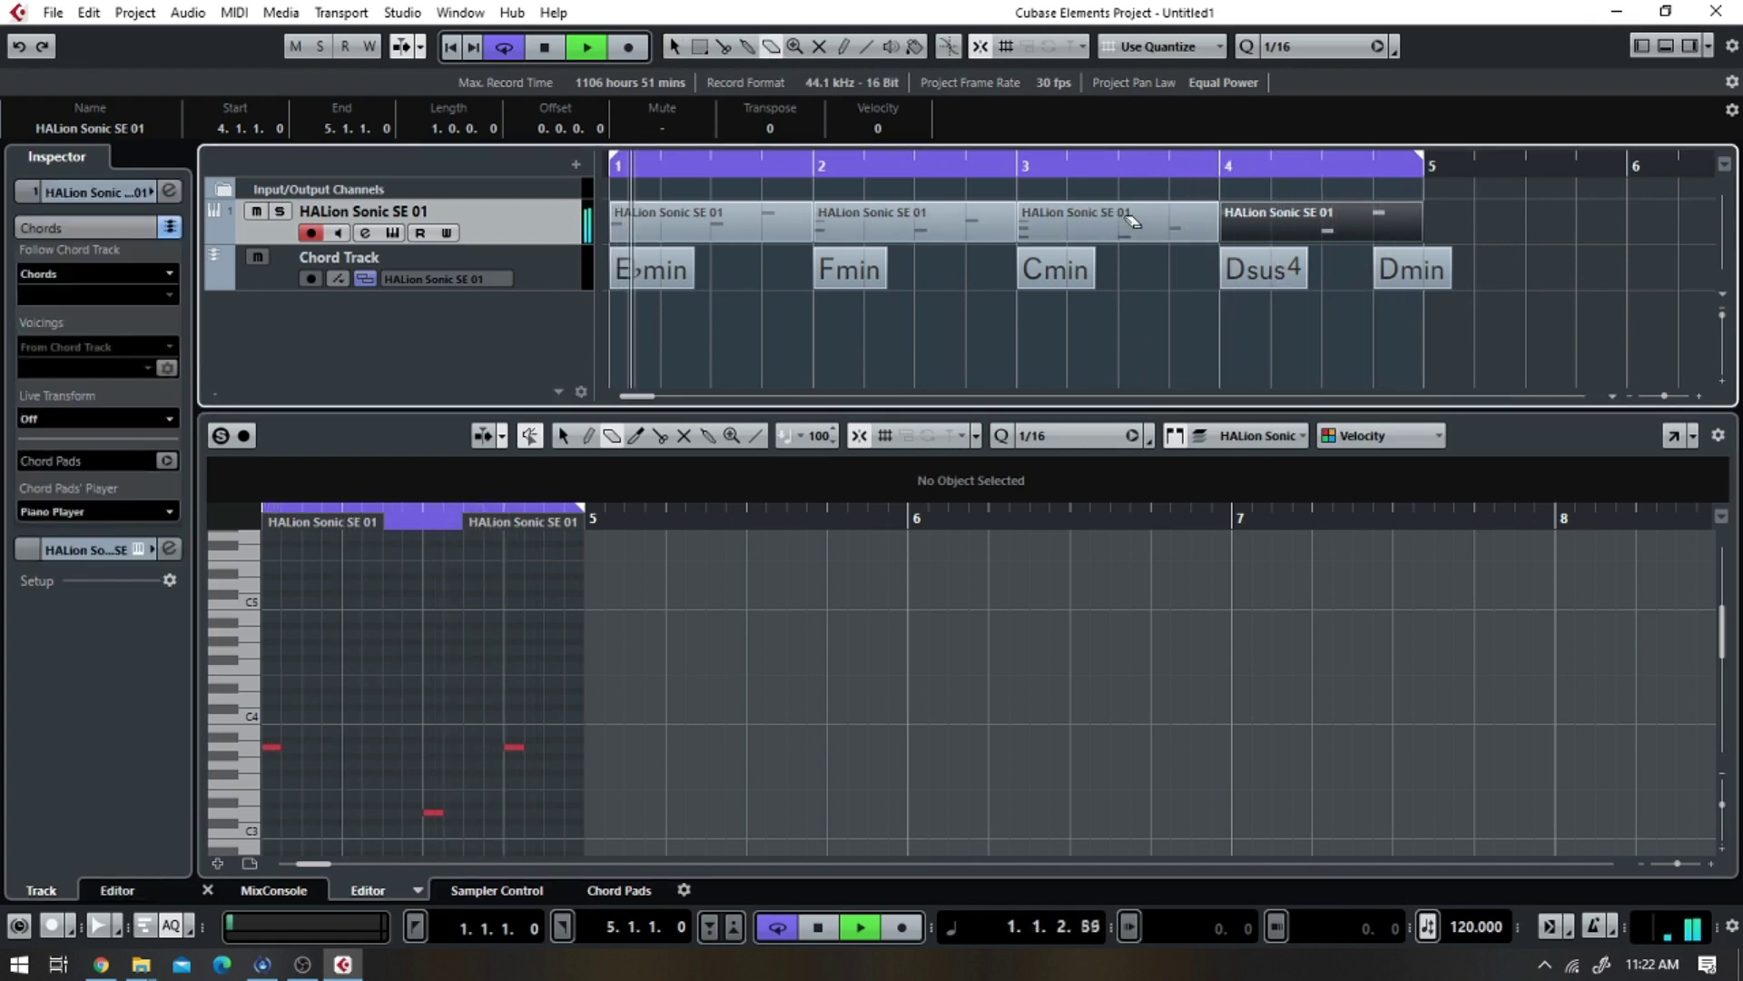
{"action": "left_click", "coordinate": [1053, 218]}
{"action": "key", "text": "Delete"}
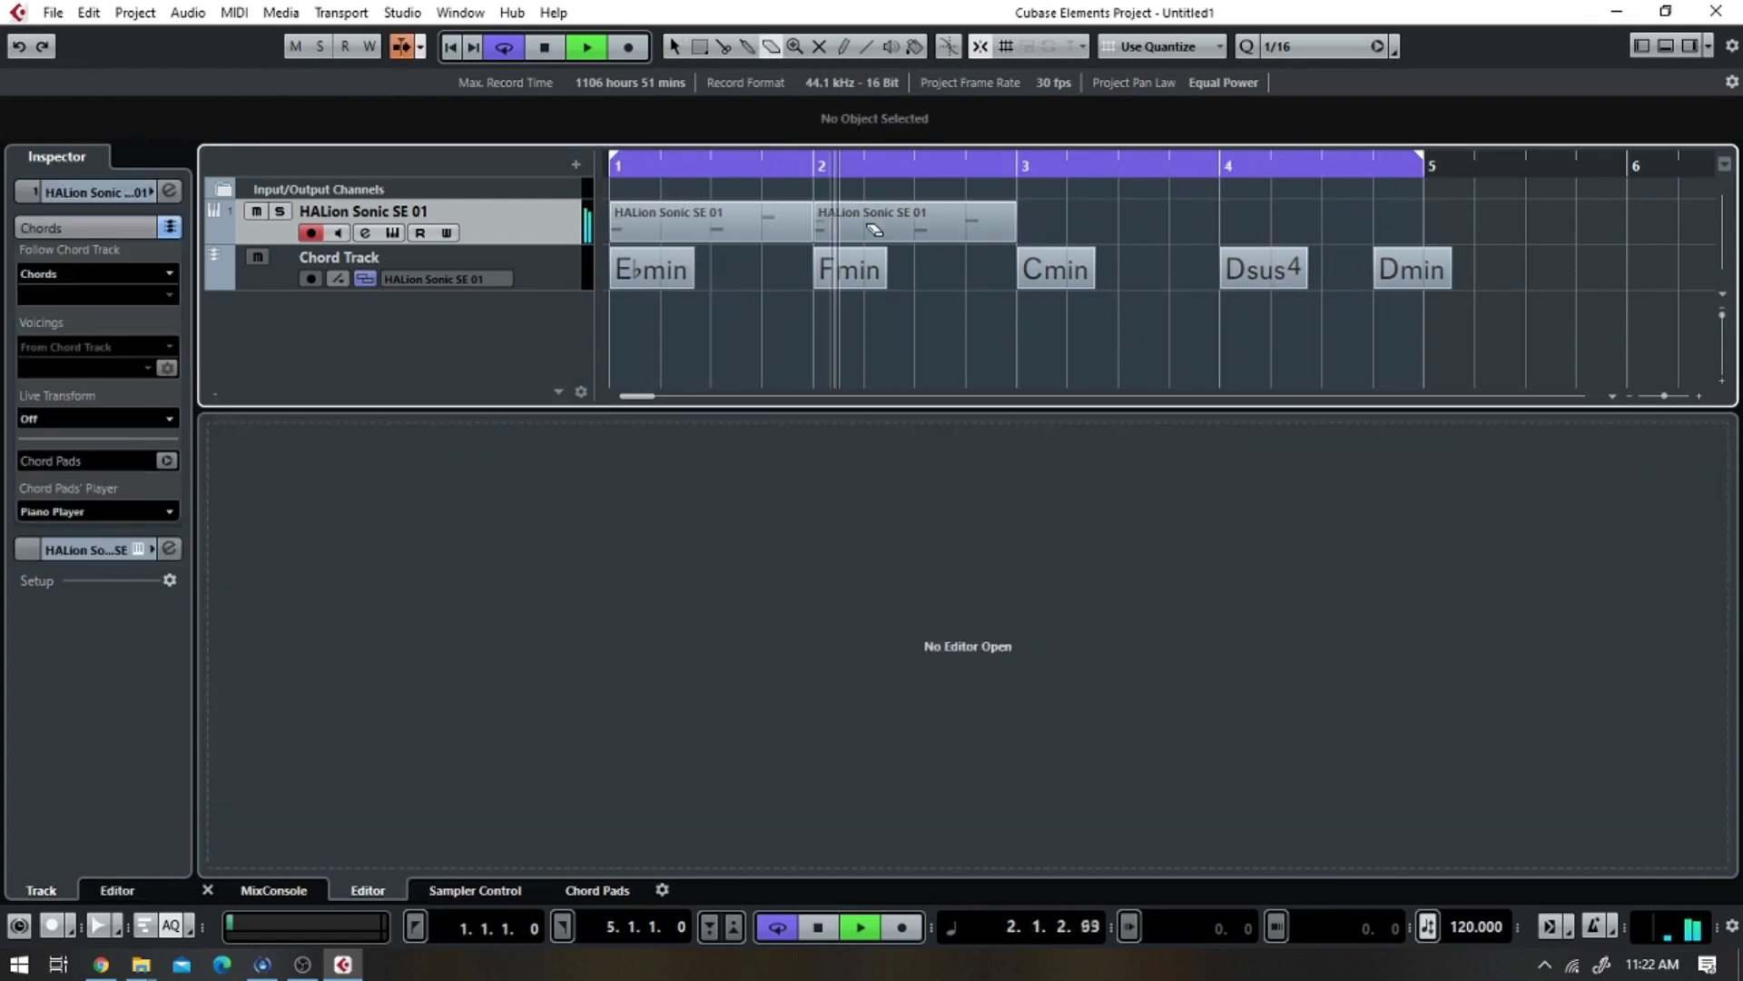
{"action": "left_click", "coordinate": [908, 218]}
{"action": "left_click", "coordinate": [550, 51]}
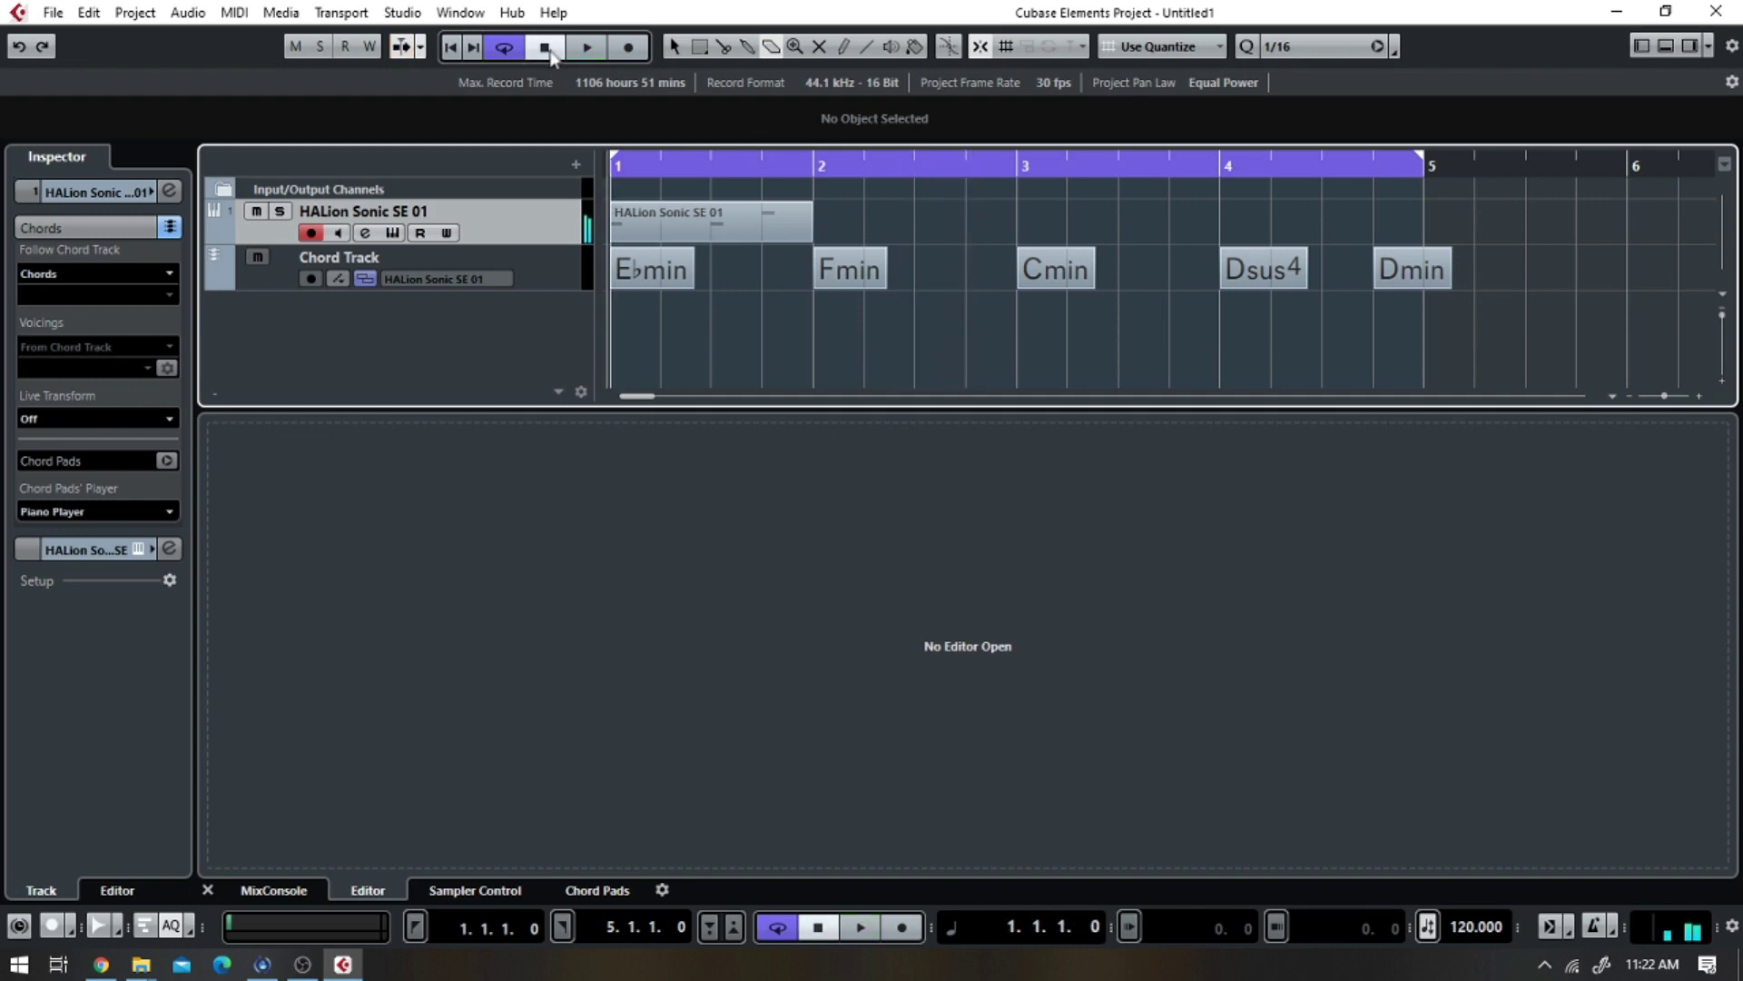
- Undo the last change to the bar 1 part, then duplicate that part three times across bars 2 to 4 and play the result
{"action": "left_click", "coordinate": [656, 225]}
{"action": "key", "text": "ctrl+z"}
{"action": "double_click", "coordinate": [683, 211]}
{"action": "key", "text": "ctrl+d"}
{"action": "key", "text": "ctrl+d"}
{"action": "key", "text": "ctrl+d"}
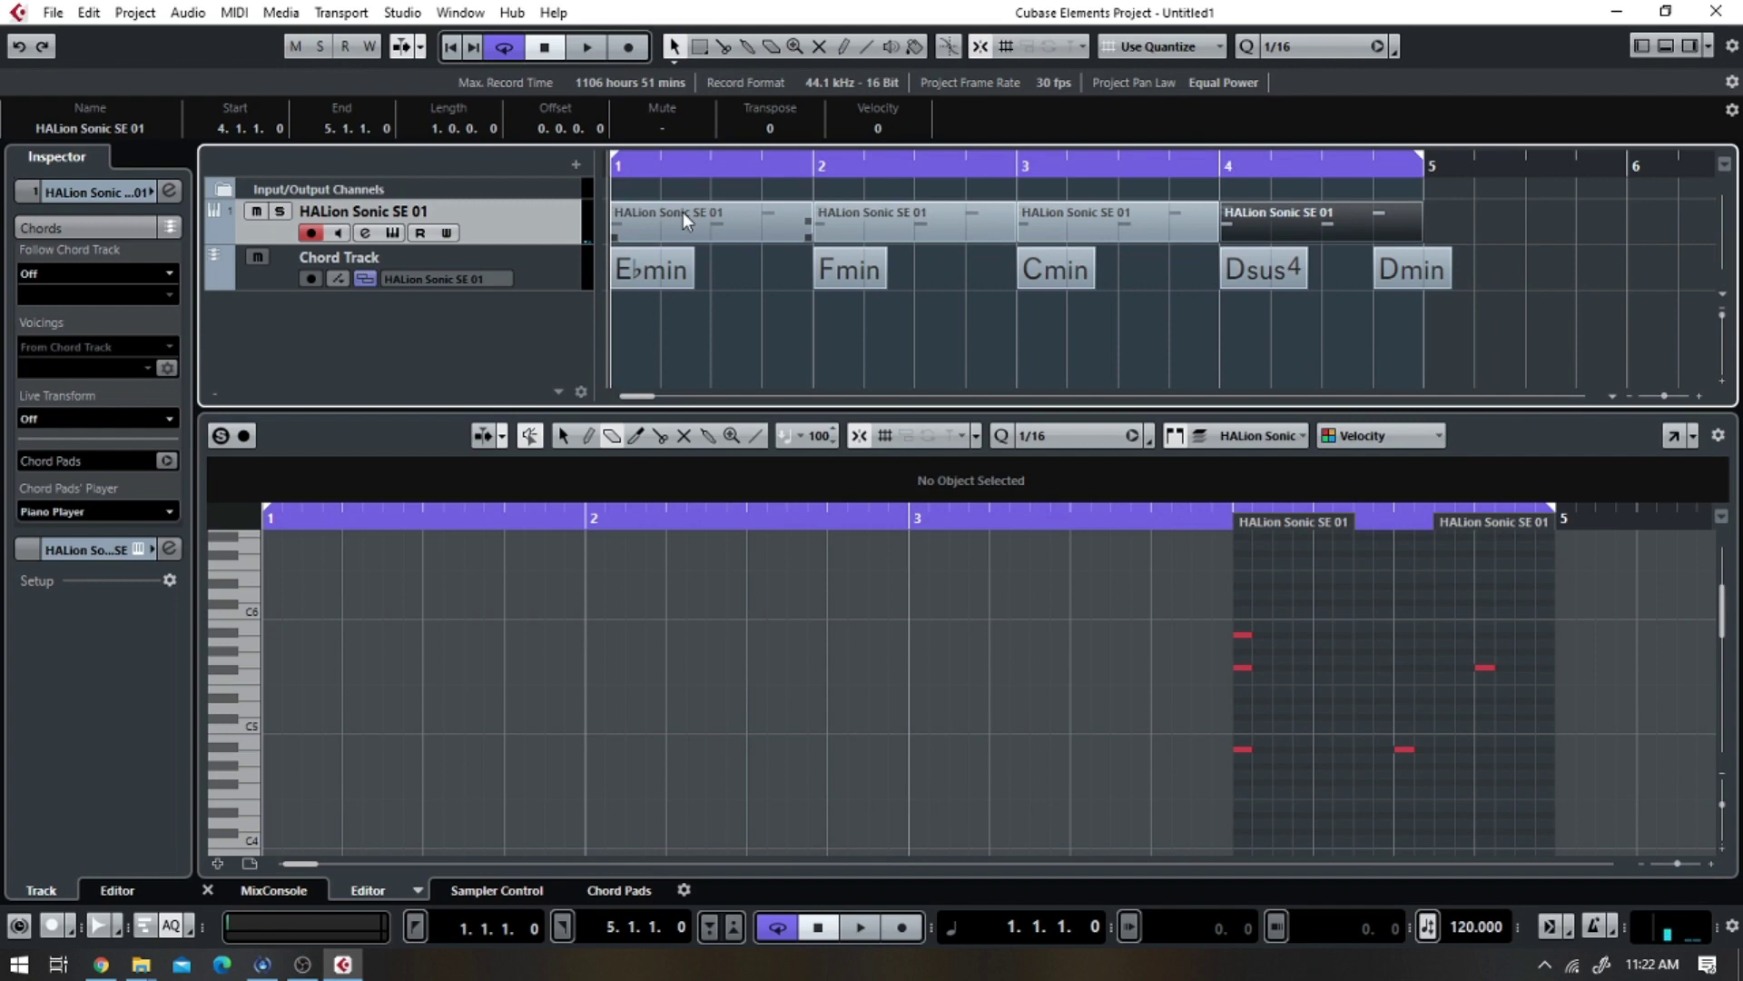
{"action": "key", "text": "space"}
{"action": "scroll", "coordinate": [666, 543], "scroll_direction": "up", "scroll_amount": 2}
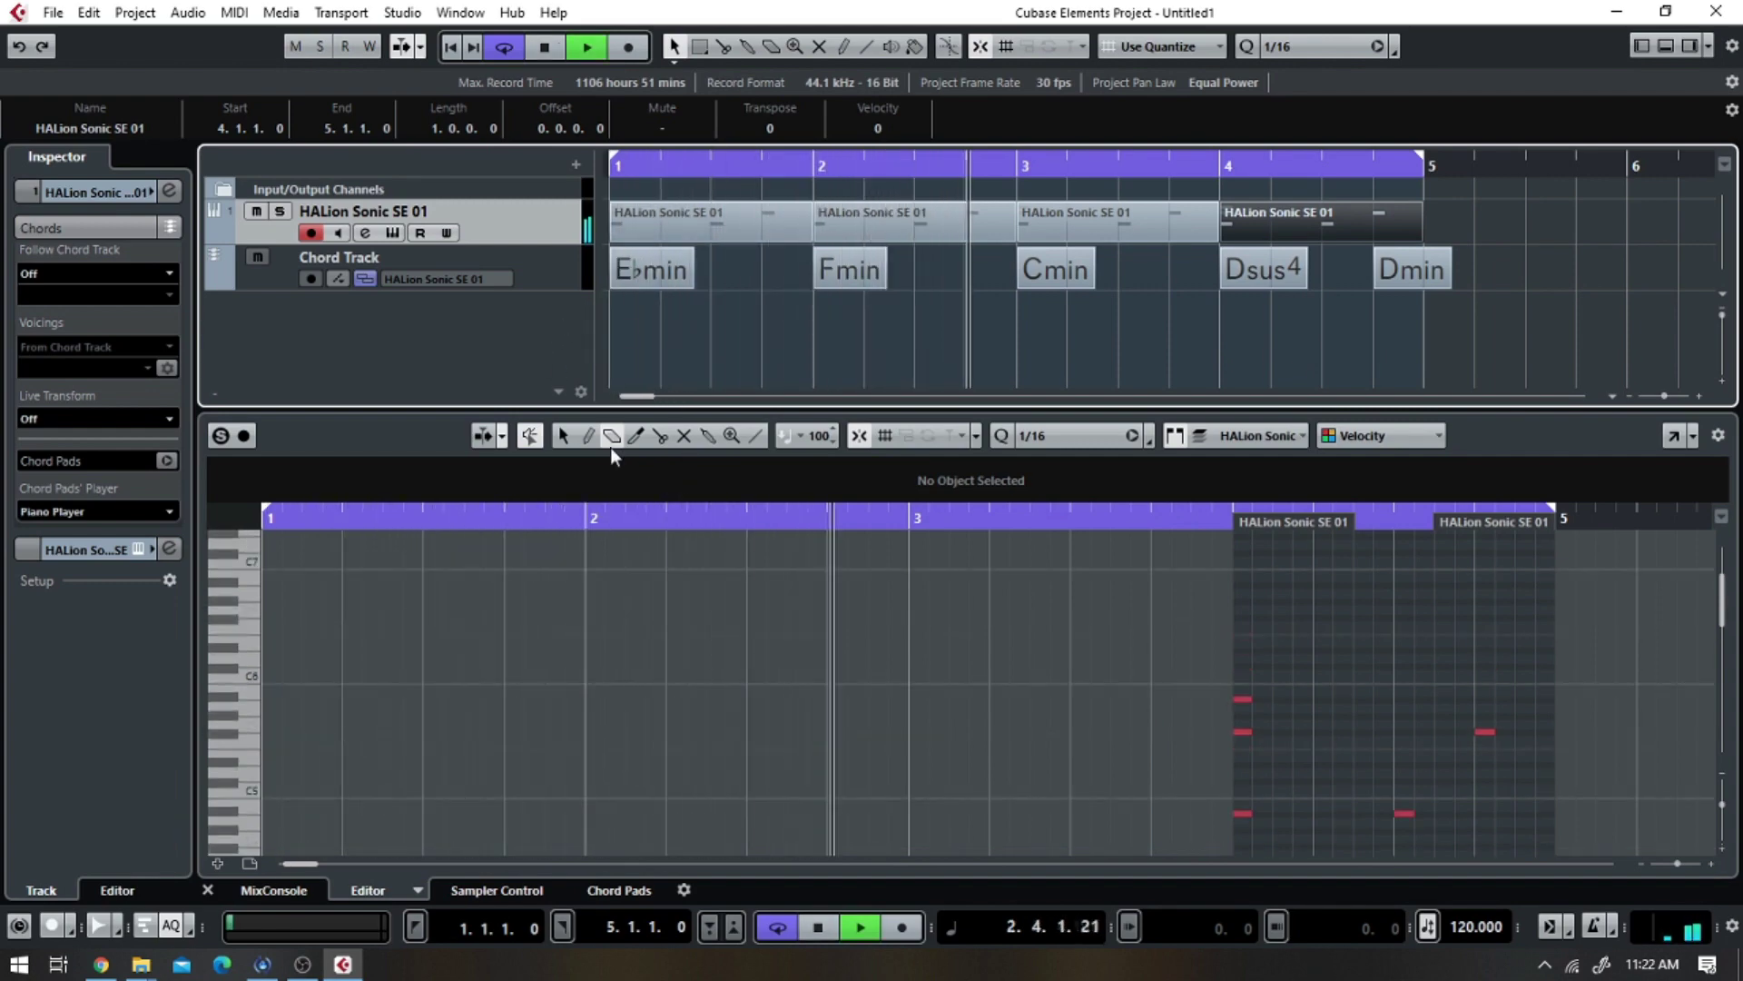
- Stop playback and delete the HALion Sonic SE part in bar 4
{"action": "scroll", "coordinate": [897, 589], "scroll_direction": "up", "scroll_amount": 5}
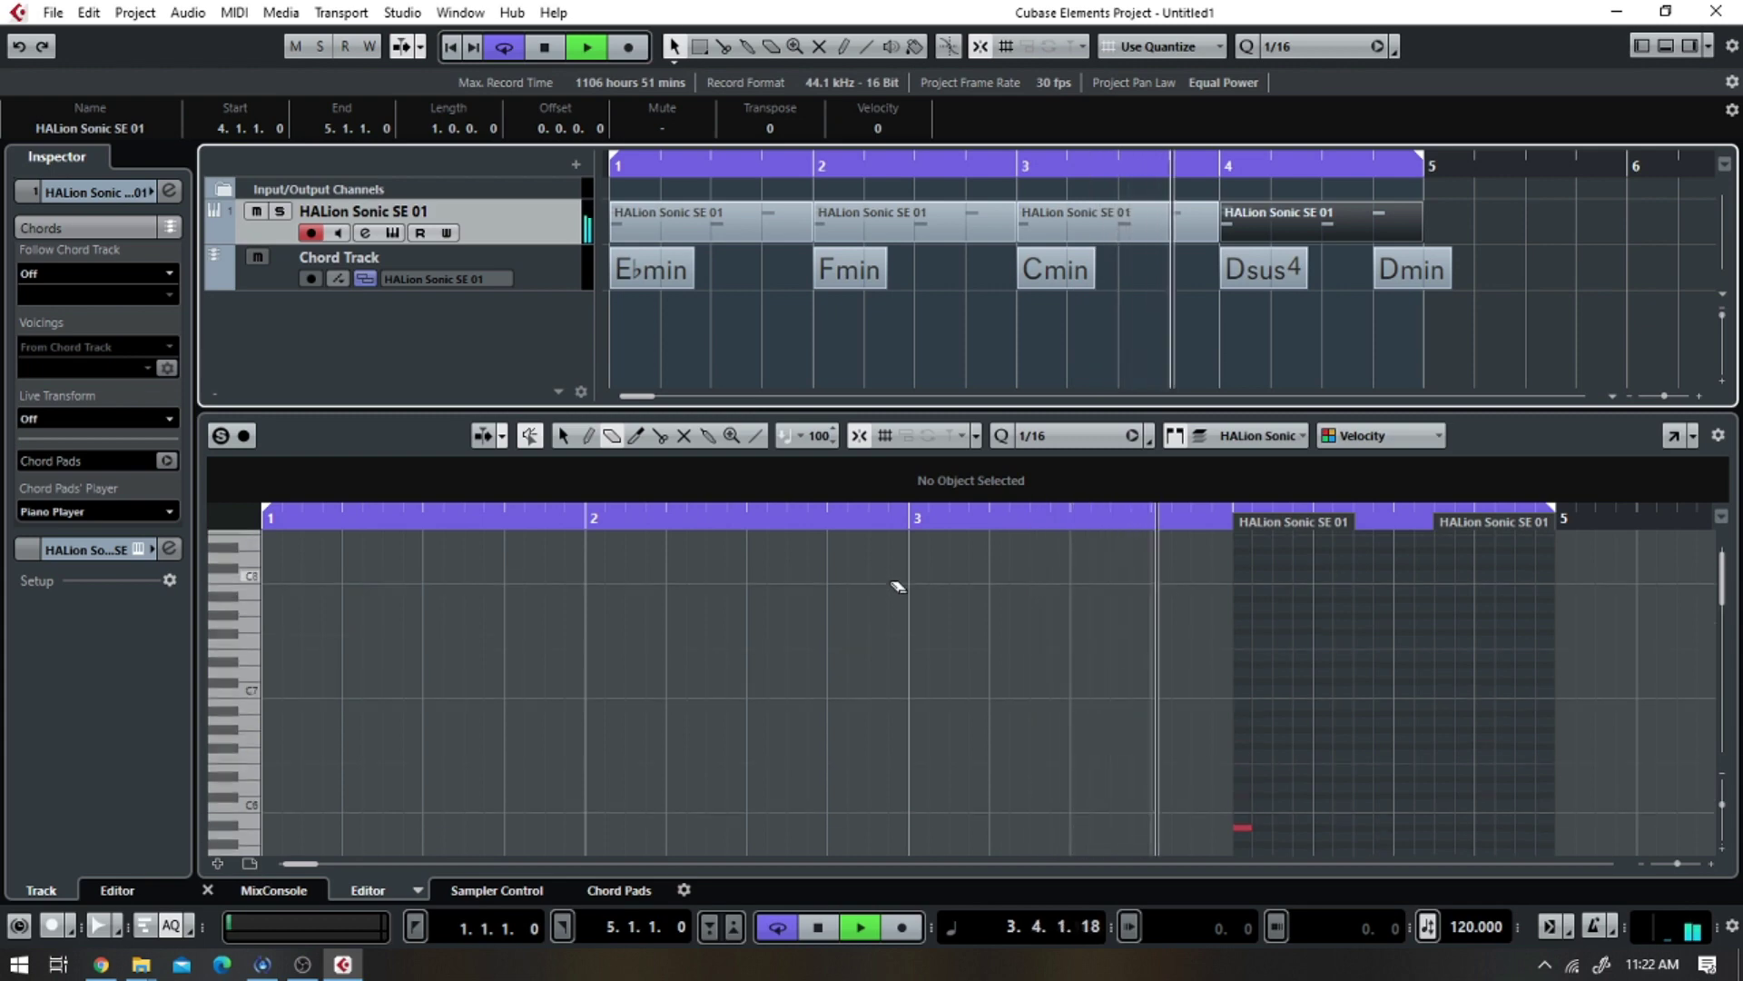
{"action": "scroll", "coordinate": [897, 589], "scroll_direction": "down", "scroll_amount": 20}
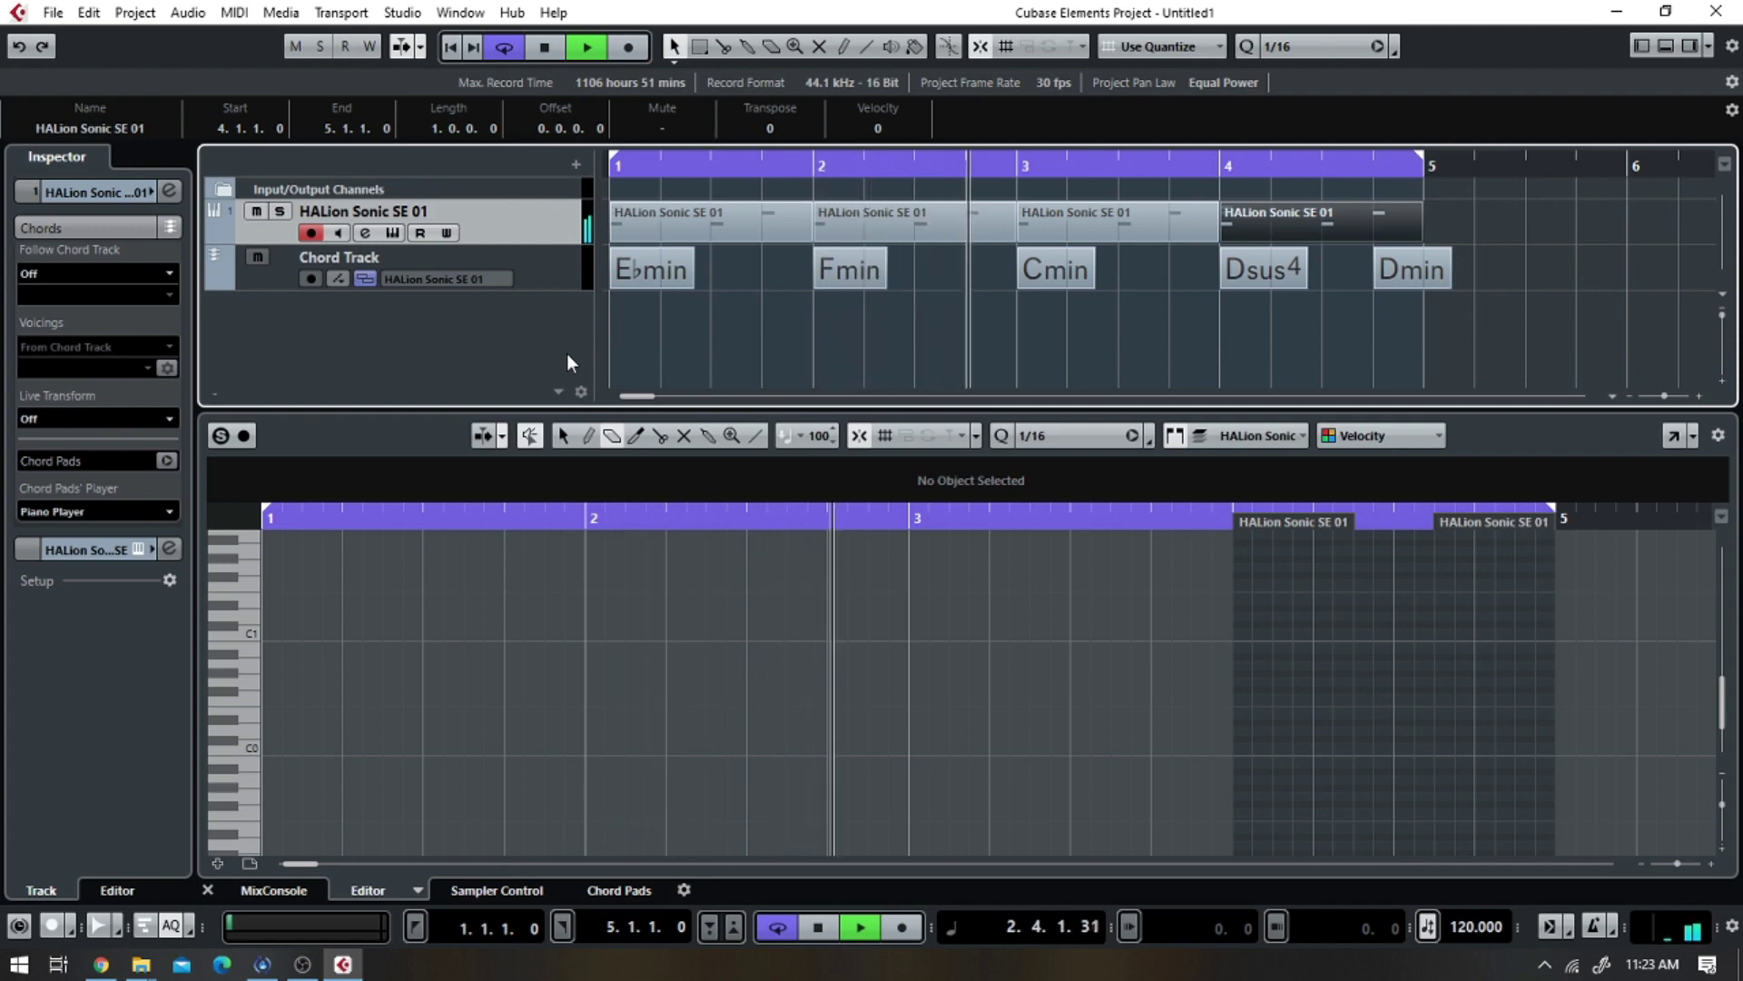
{"action": "key", "text": "space"}
{"action": "key", "text": "Delete"}
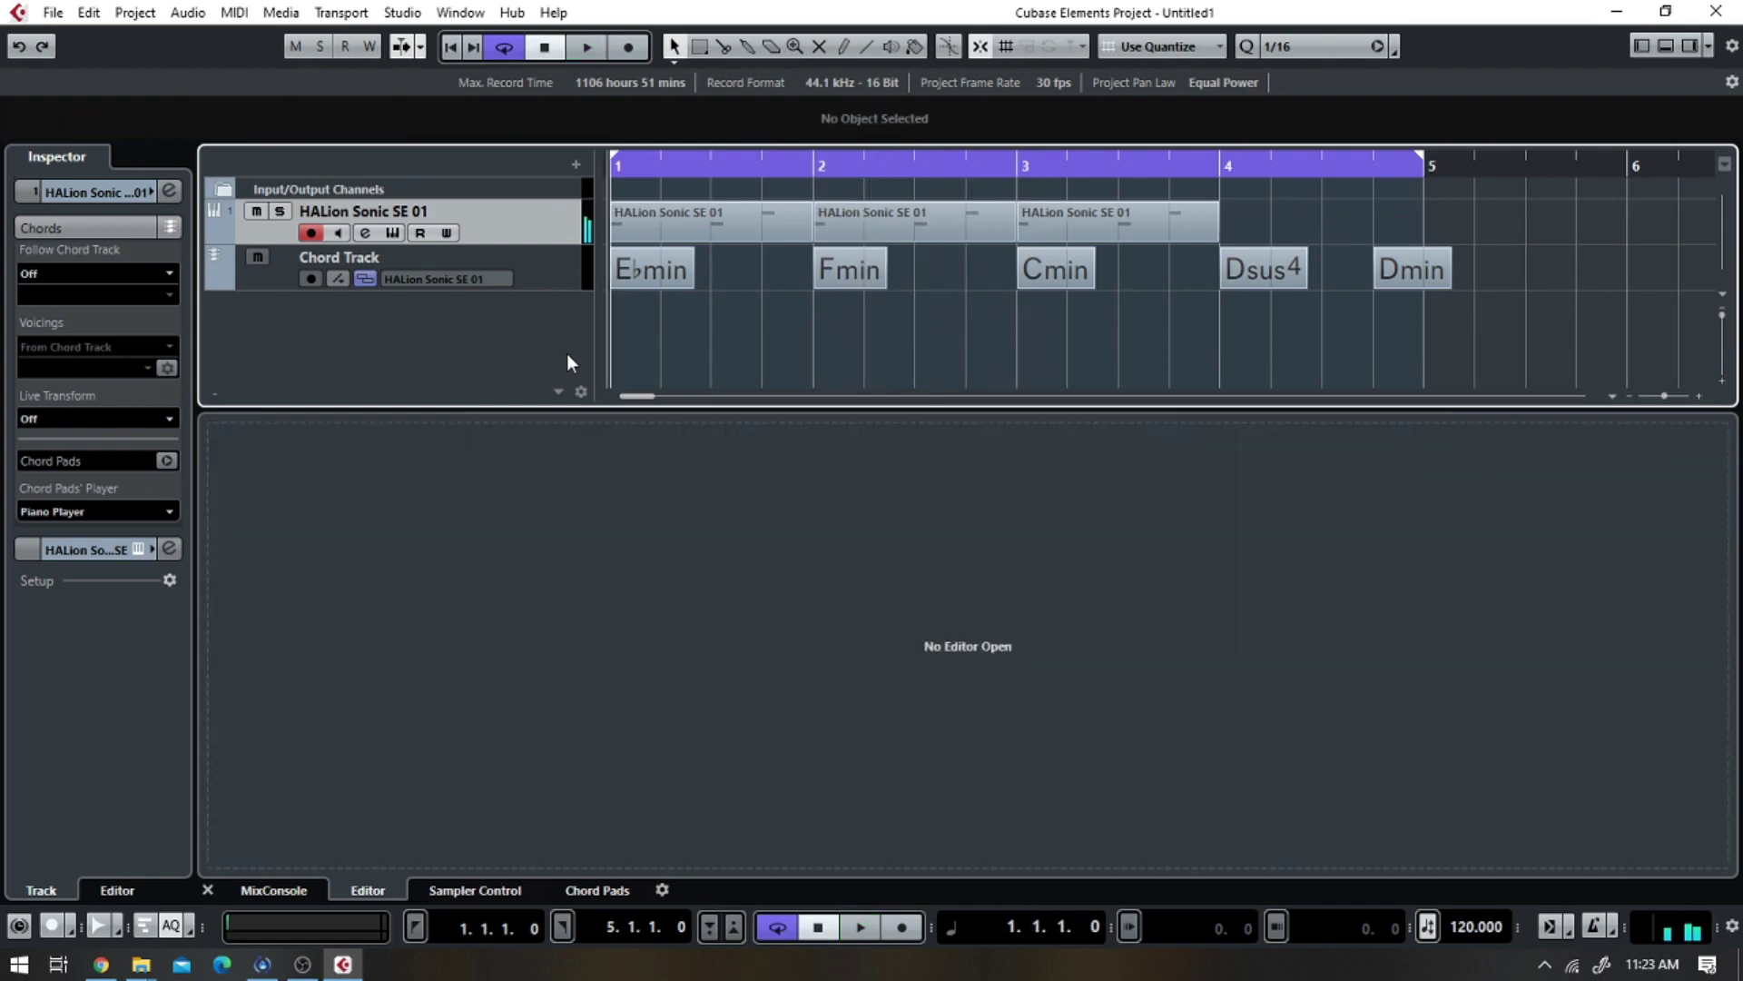
- Erase the two upper notes of the opening stack in the bar 1 part, leaving only the lowest one
{"action": "left_click", "coordinate": [730, 230]}
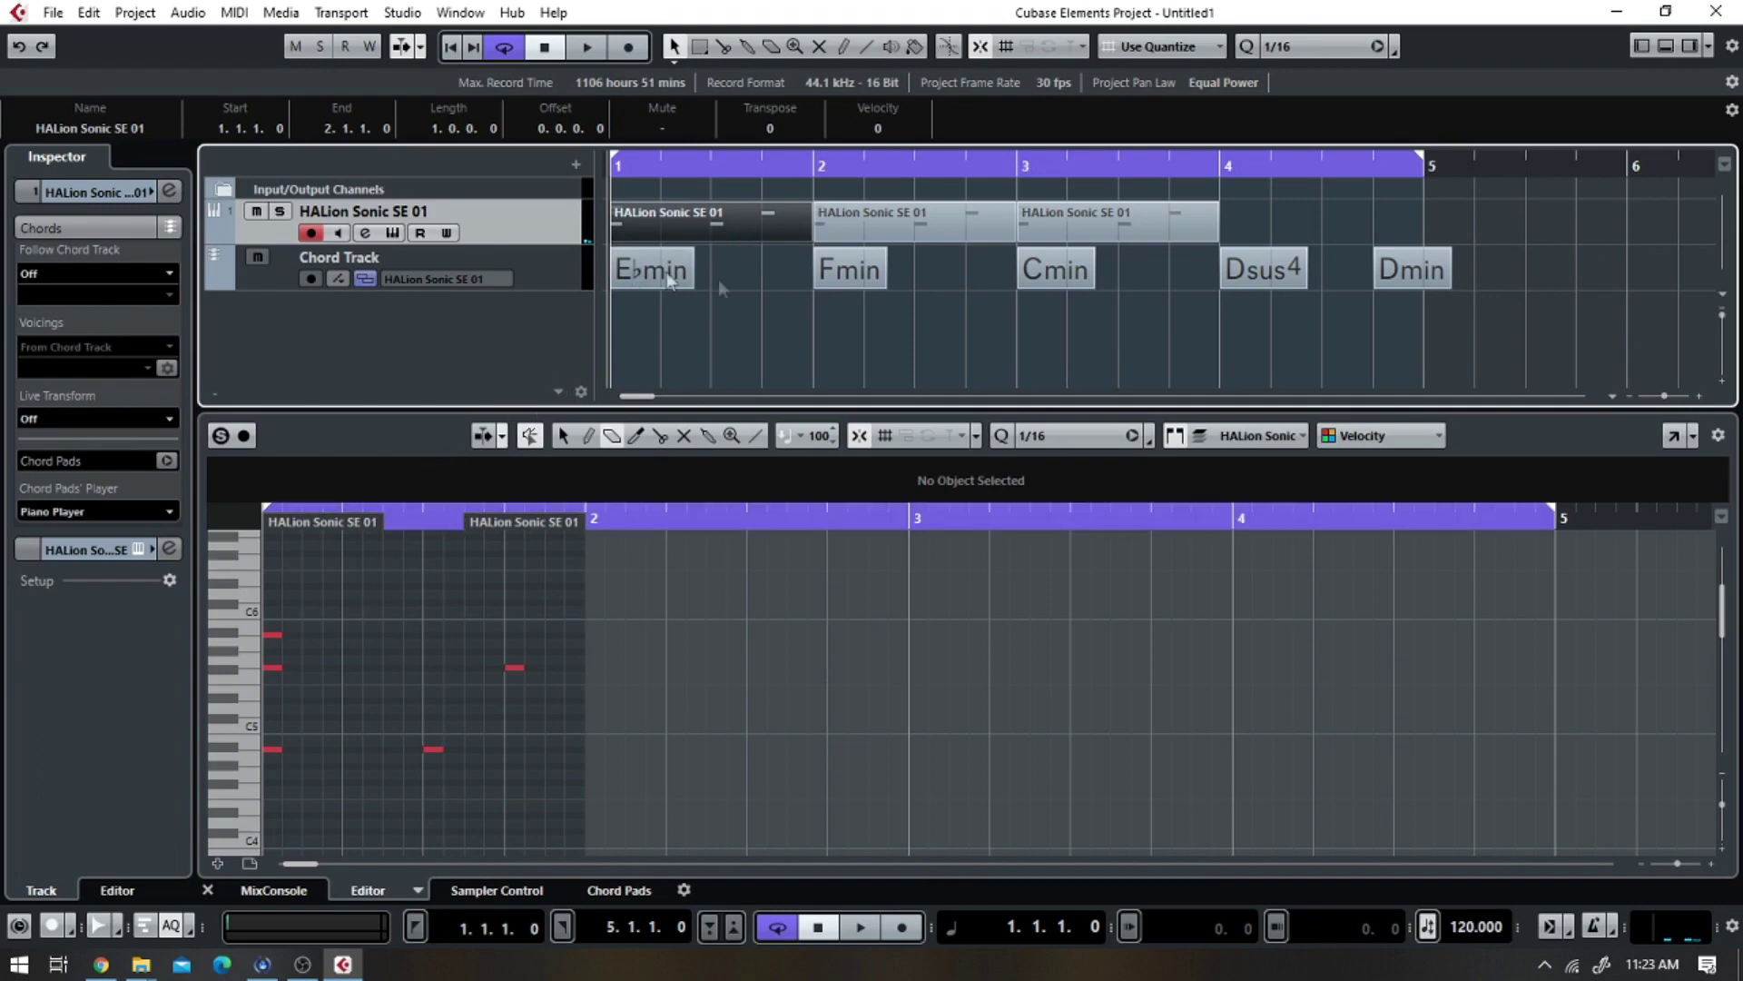
{"action": "left_click", "coordinate": [275, 664]}
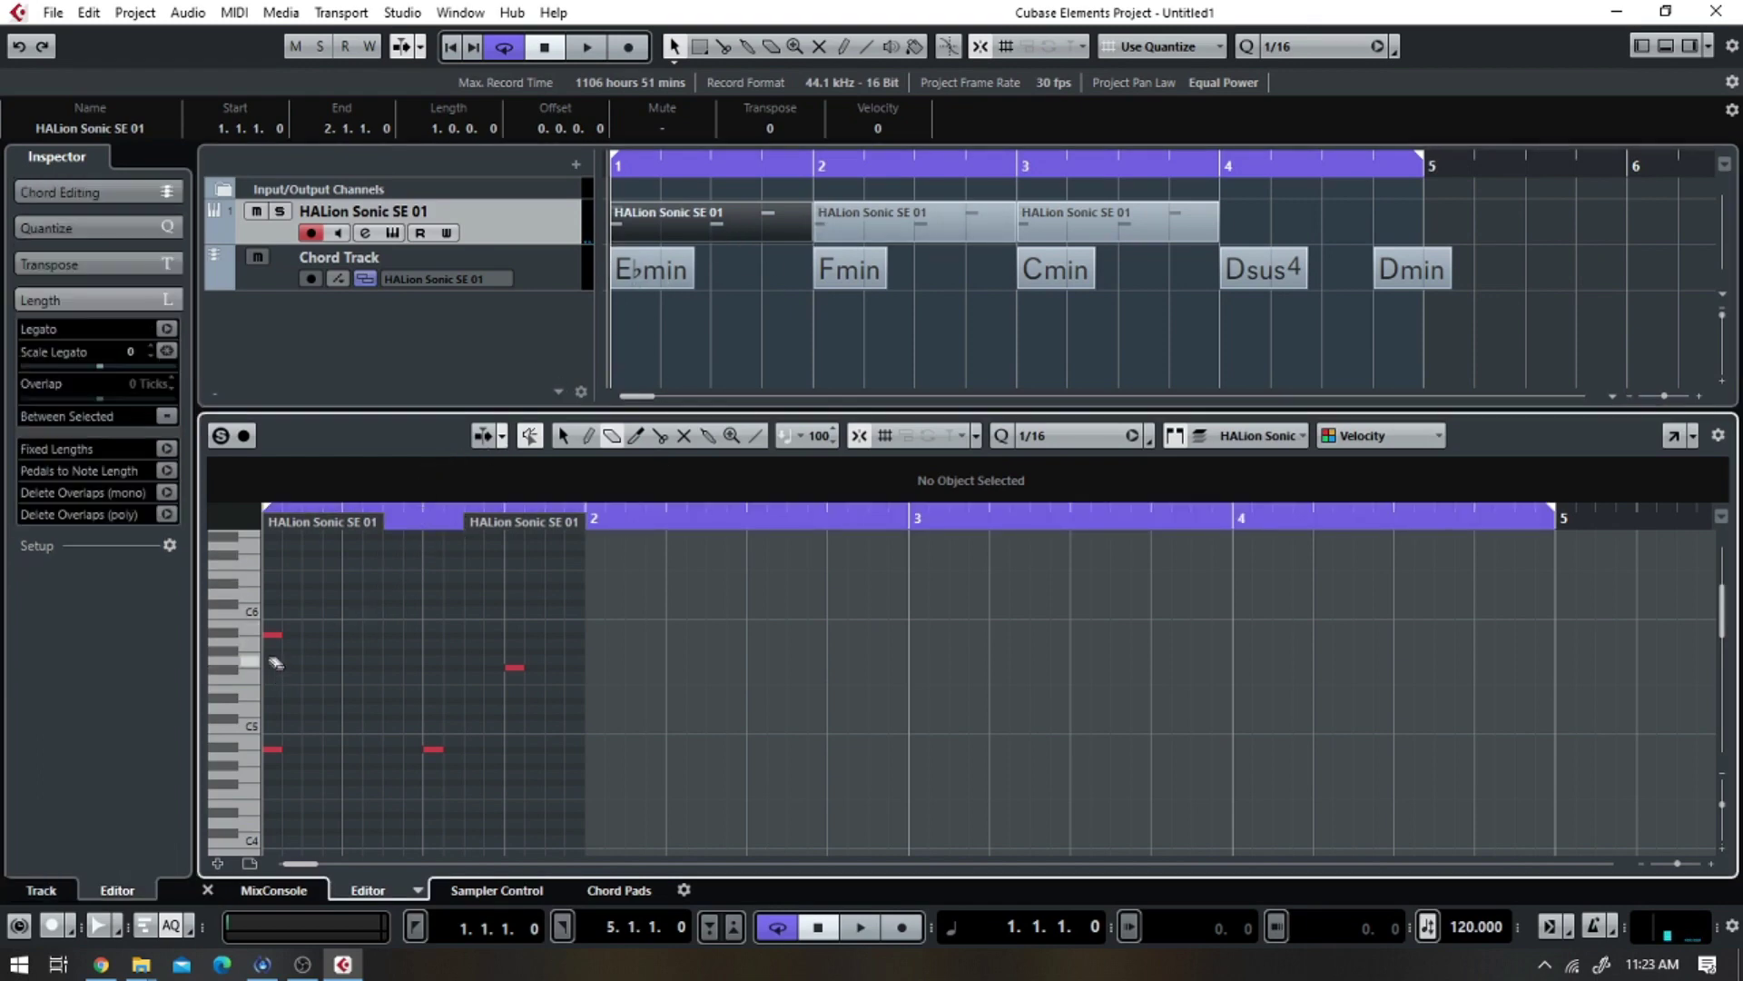
{"action": "left_click", "coordinate": [272, 750]}
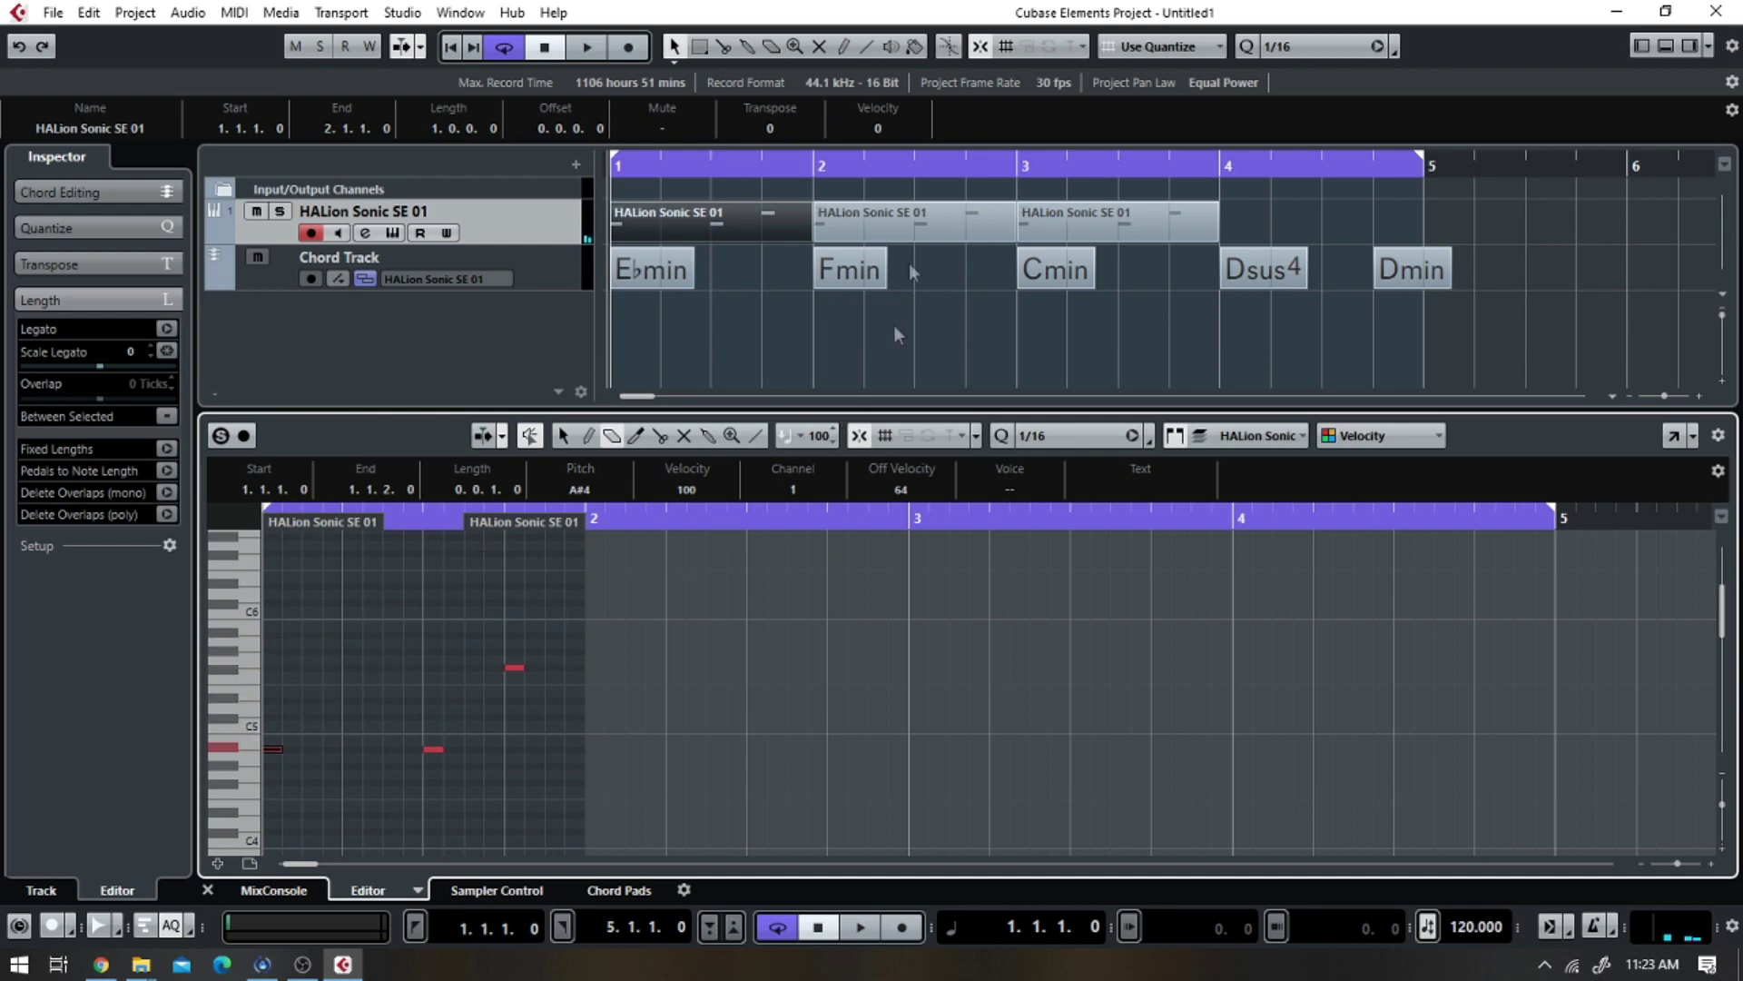
- Delete the duplicated parts in bars 2 and 3
{"action": "left_click", "coordinate": [908, 212]}
{"action": "left_click_drag", "start_coordinate": [902, 213], "coordinate": [1105, 218]}
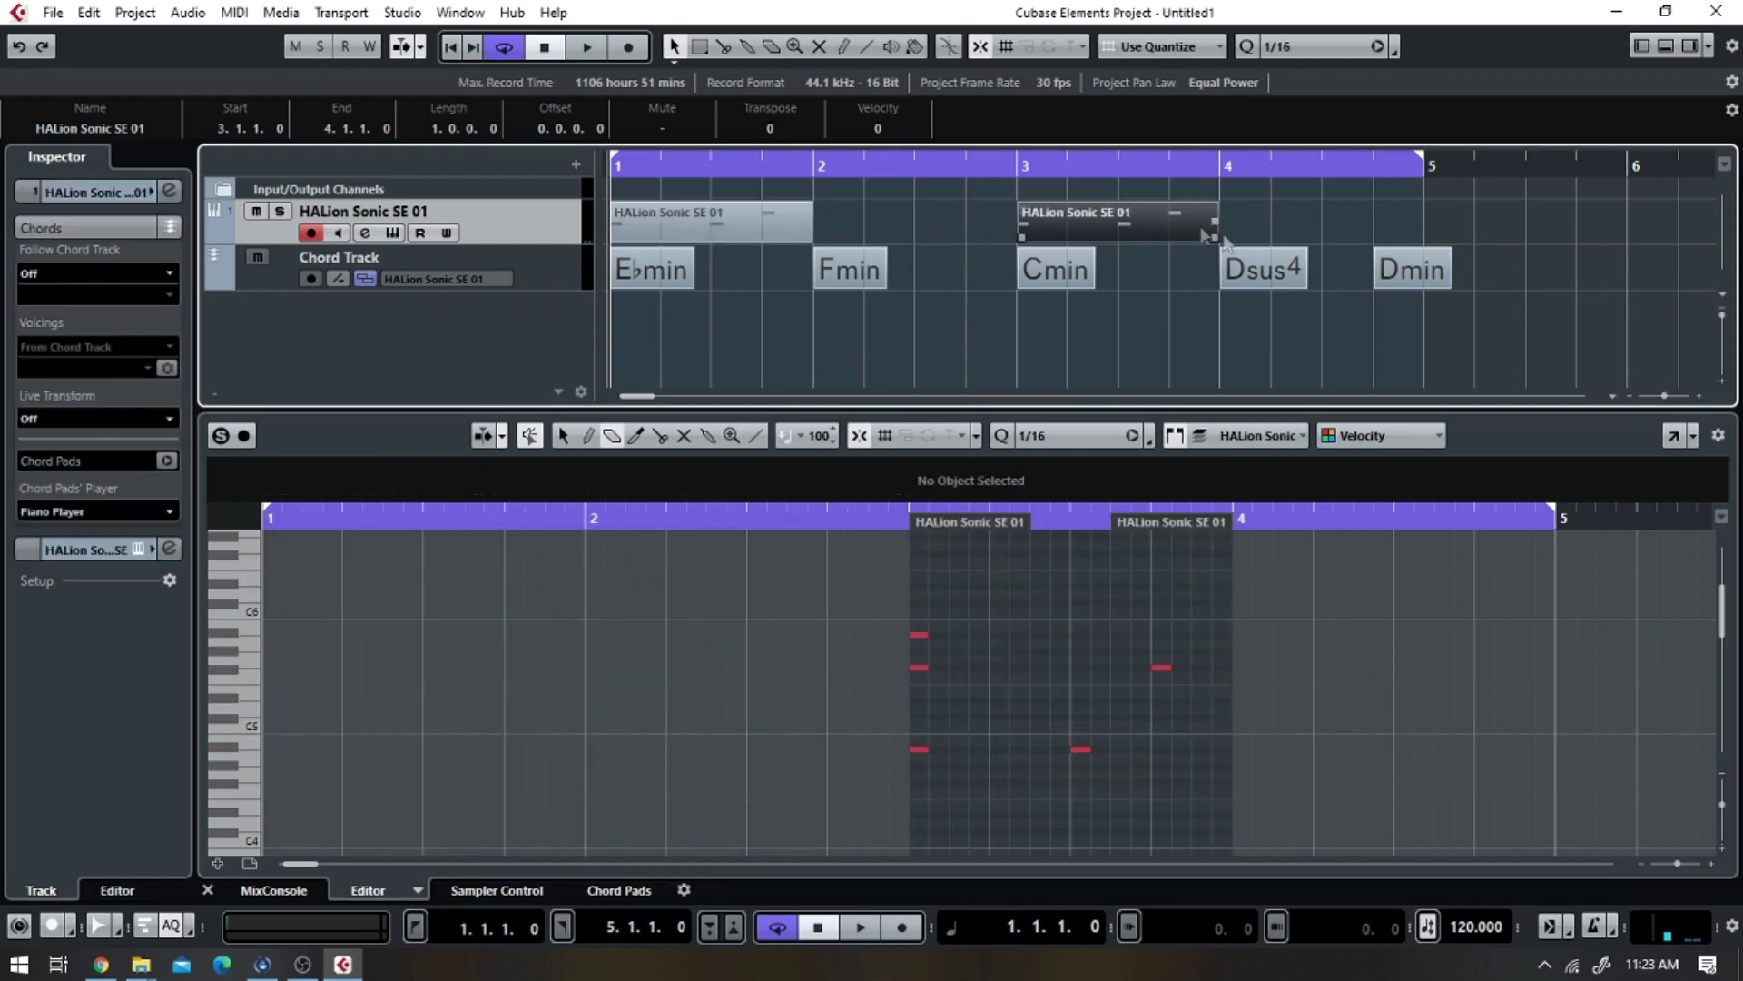
{"action": "key", "text": "Delete"}
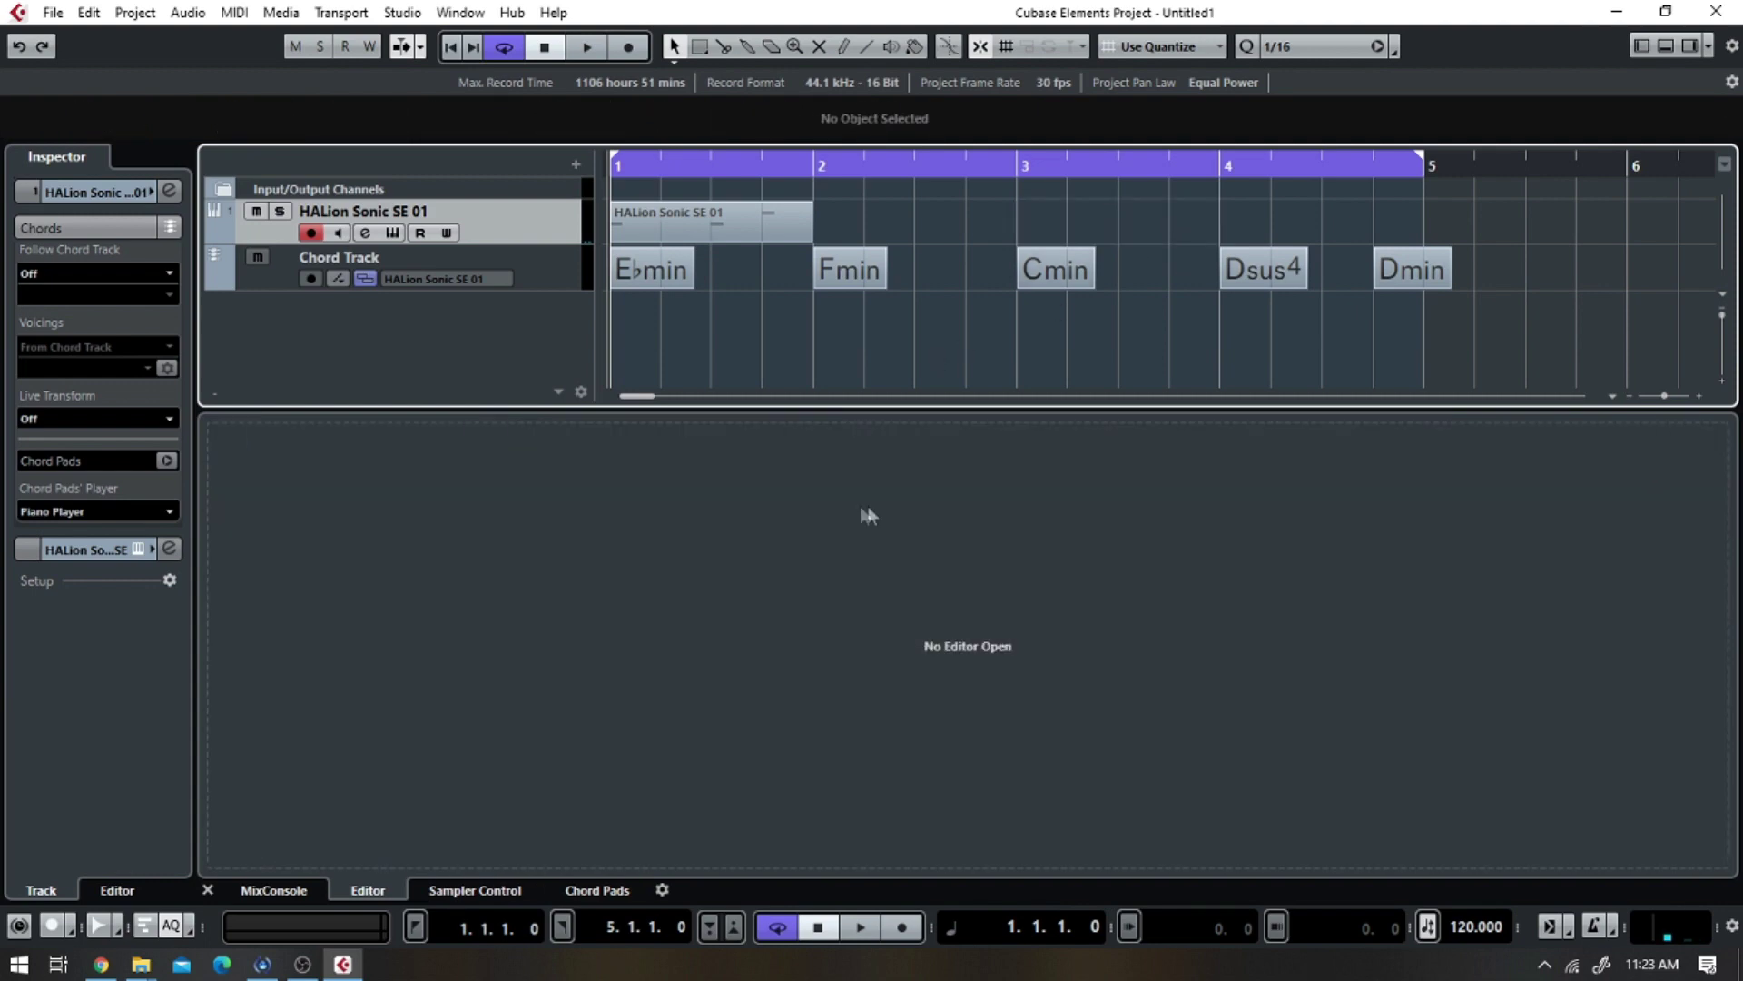
- Transpose all notes of the bar 1 part down so the opening note sits on C4, and play them briefly
{"action": "left_click", "coordinate": [741, 232]}
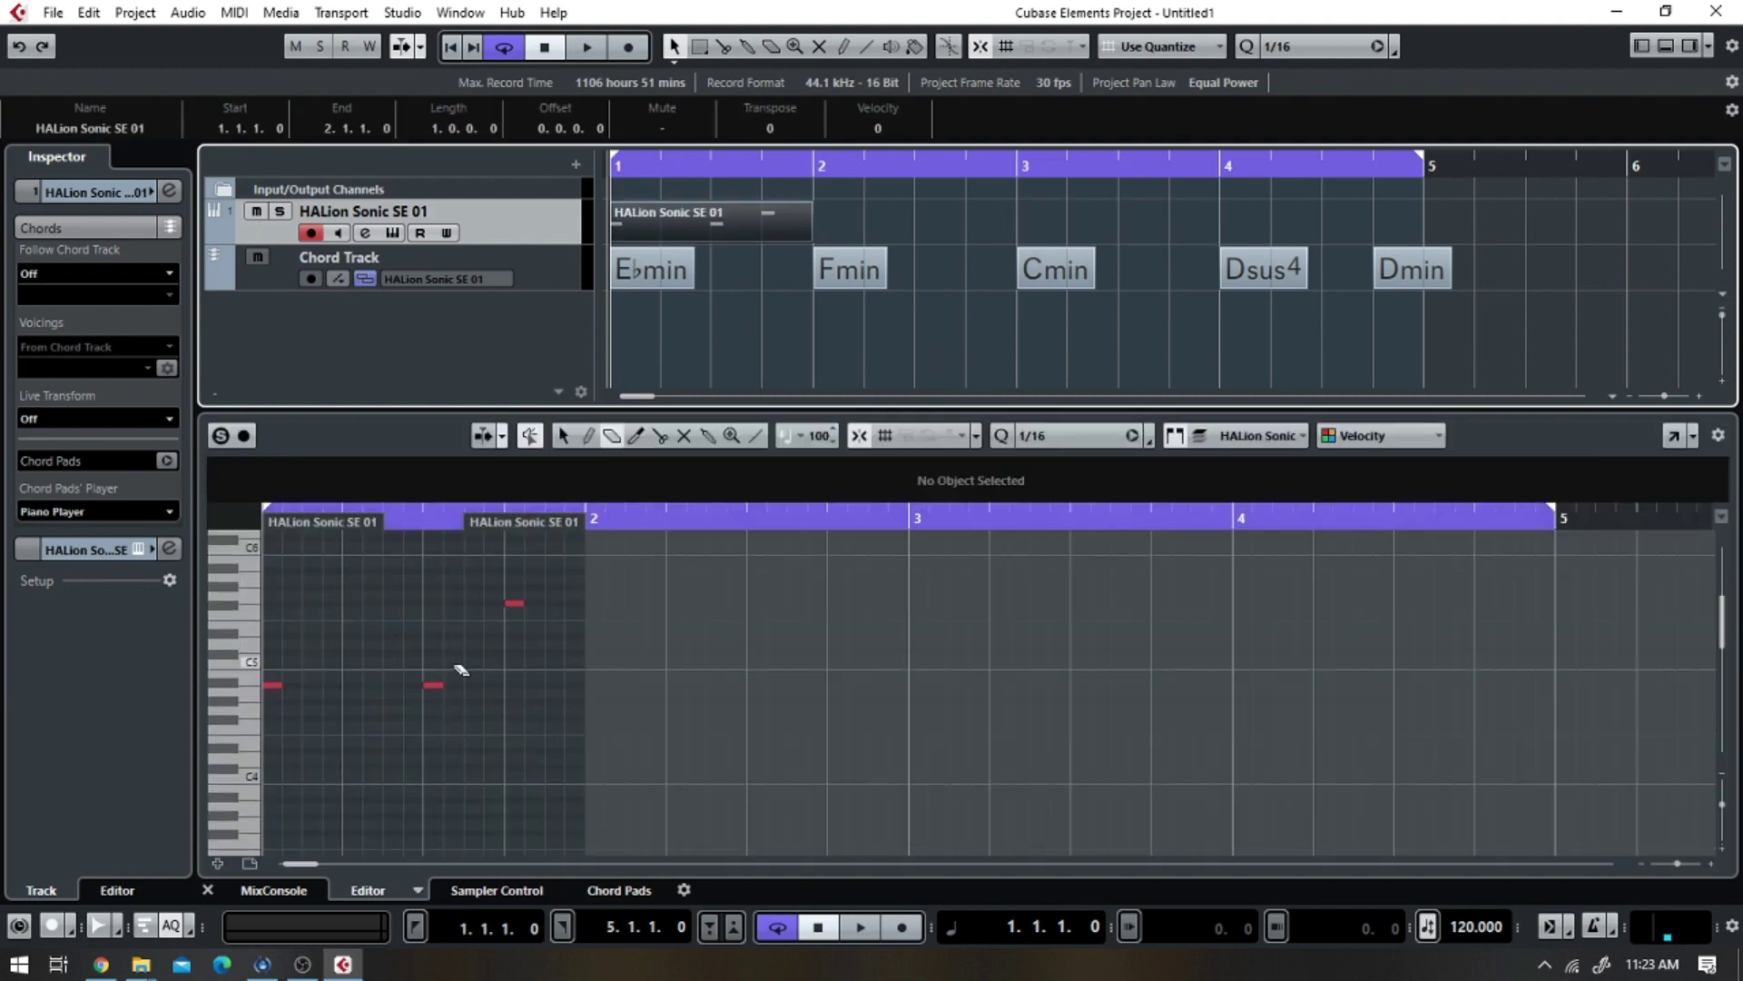
{"action": "left_click", "coordinate": [243, 619]}
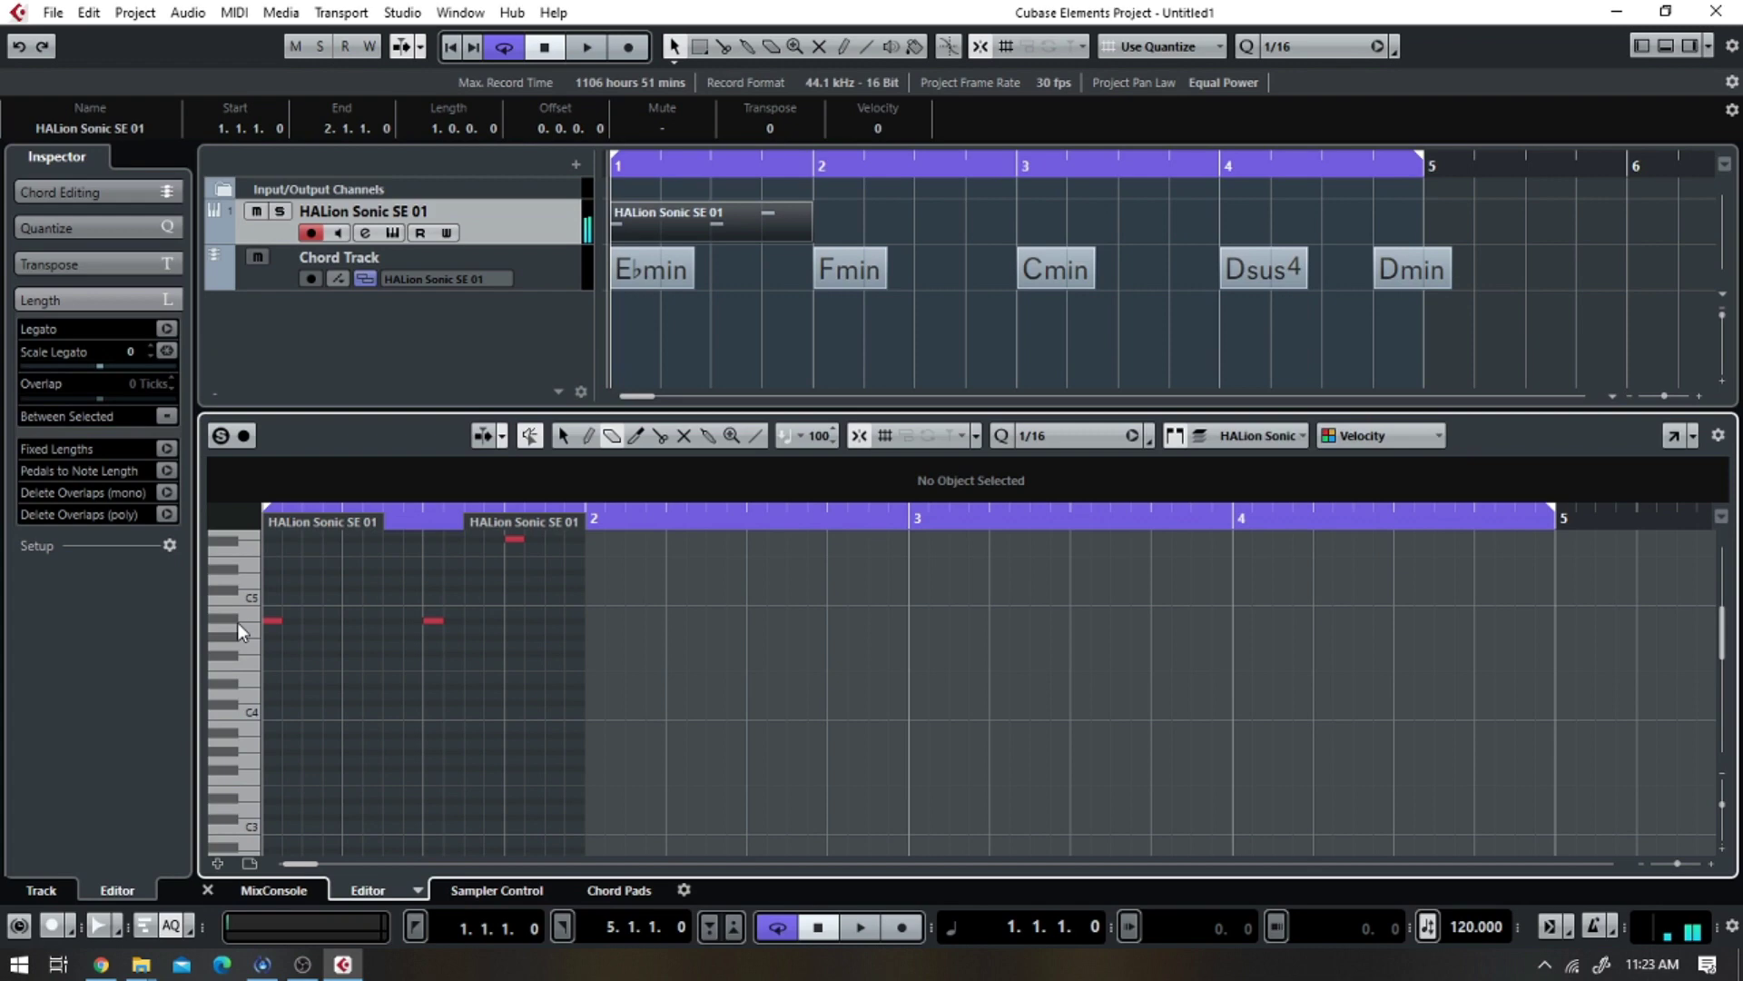
{"action": "left_click", "coordinate": [273, 620]}
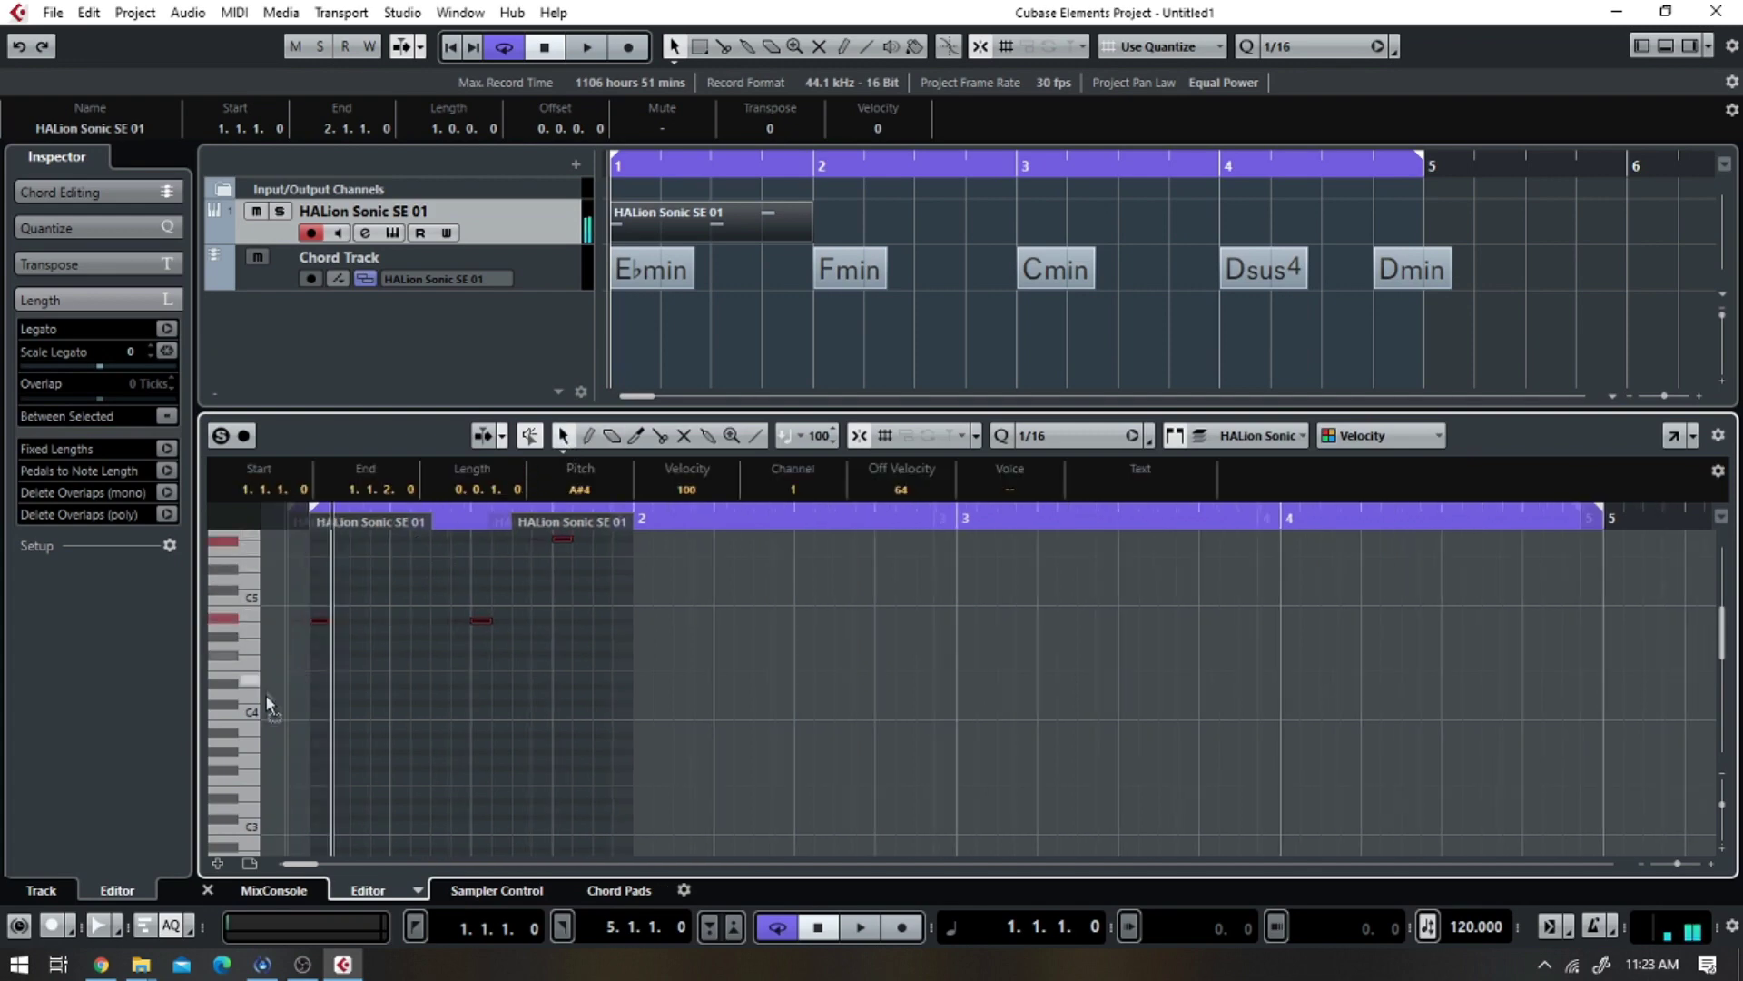
{"action": "scroll", "coordinate": [379, 720], "scroll_direction": "left", "scroll_amount": 5}
{"action": "left_click_drag", "start_coordinate": [378, 720], "coordinate": [608, 719]}
{"action": "key", "text": "space"}
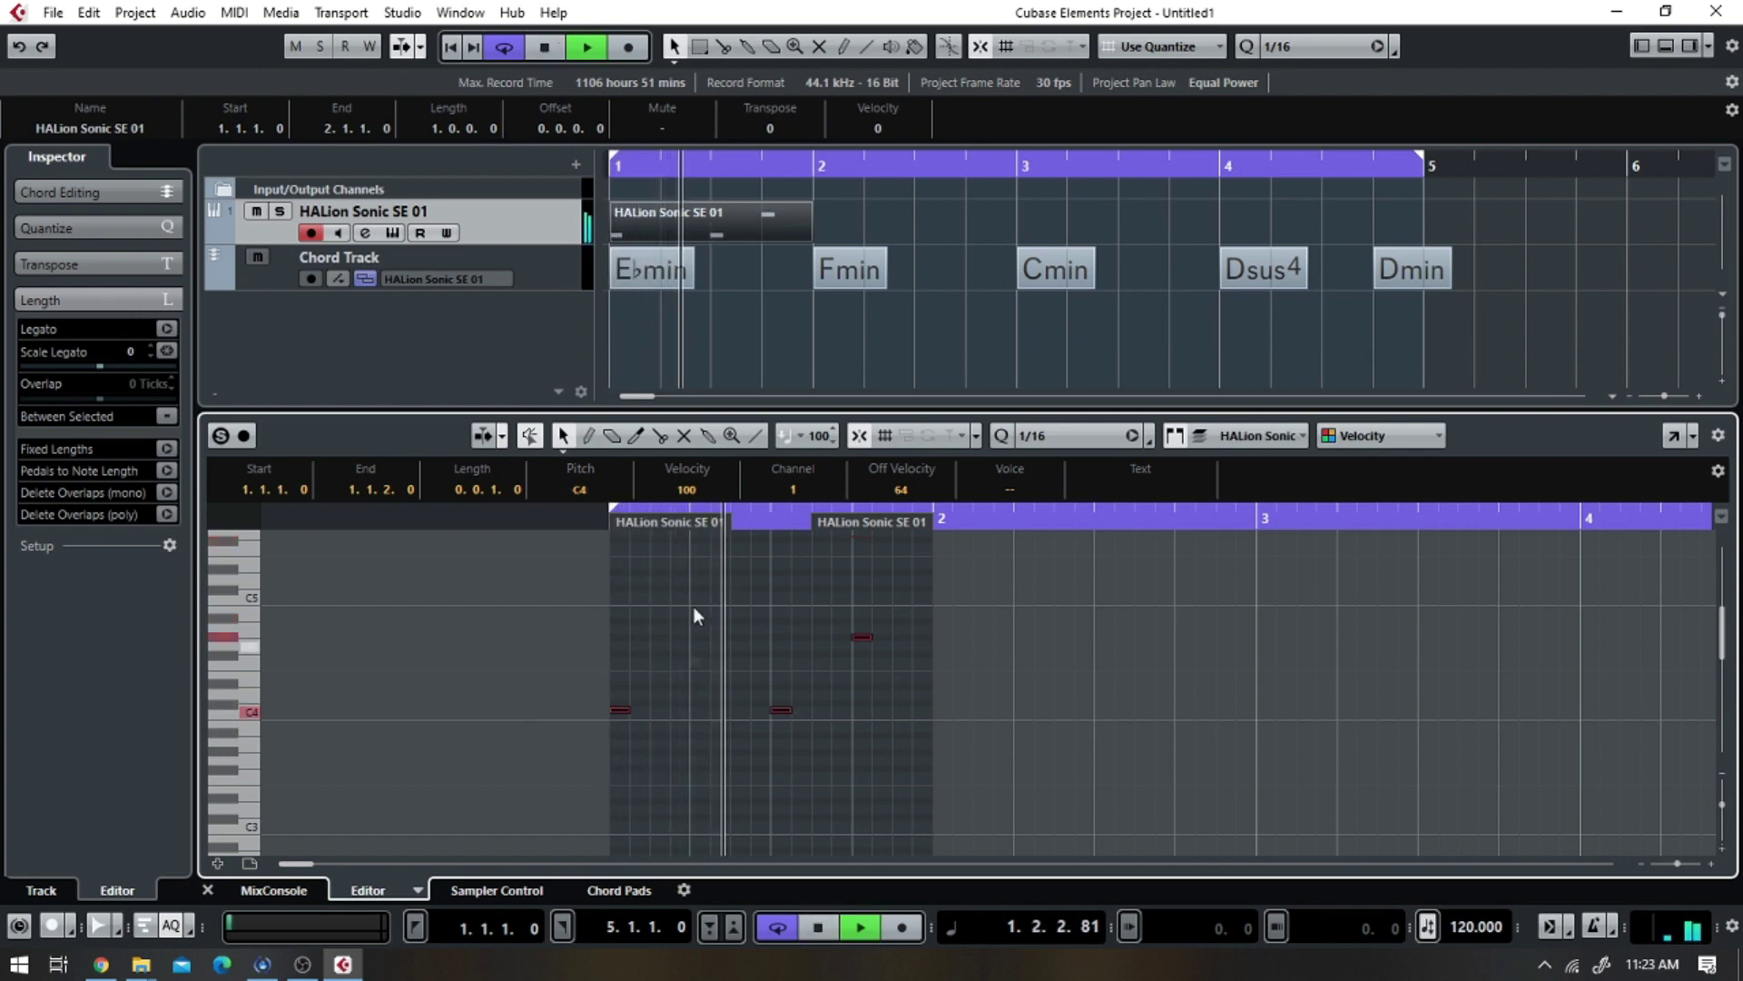
{"action": "key", "text": "space"}
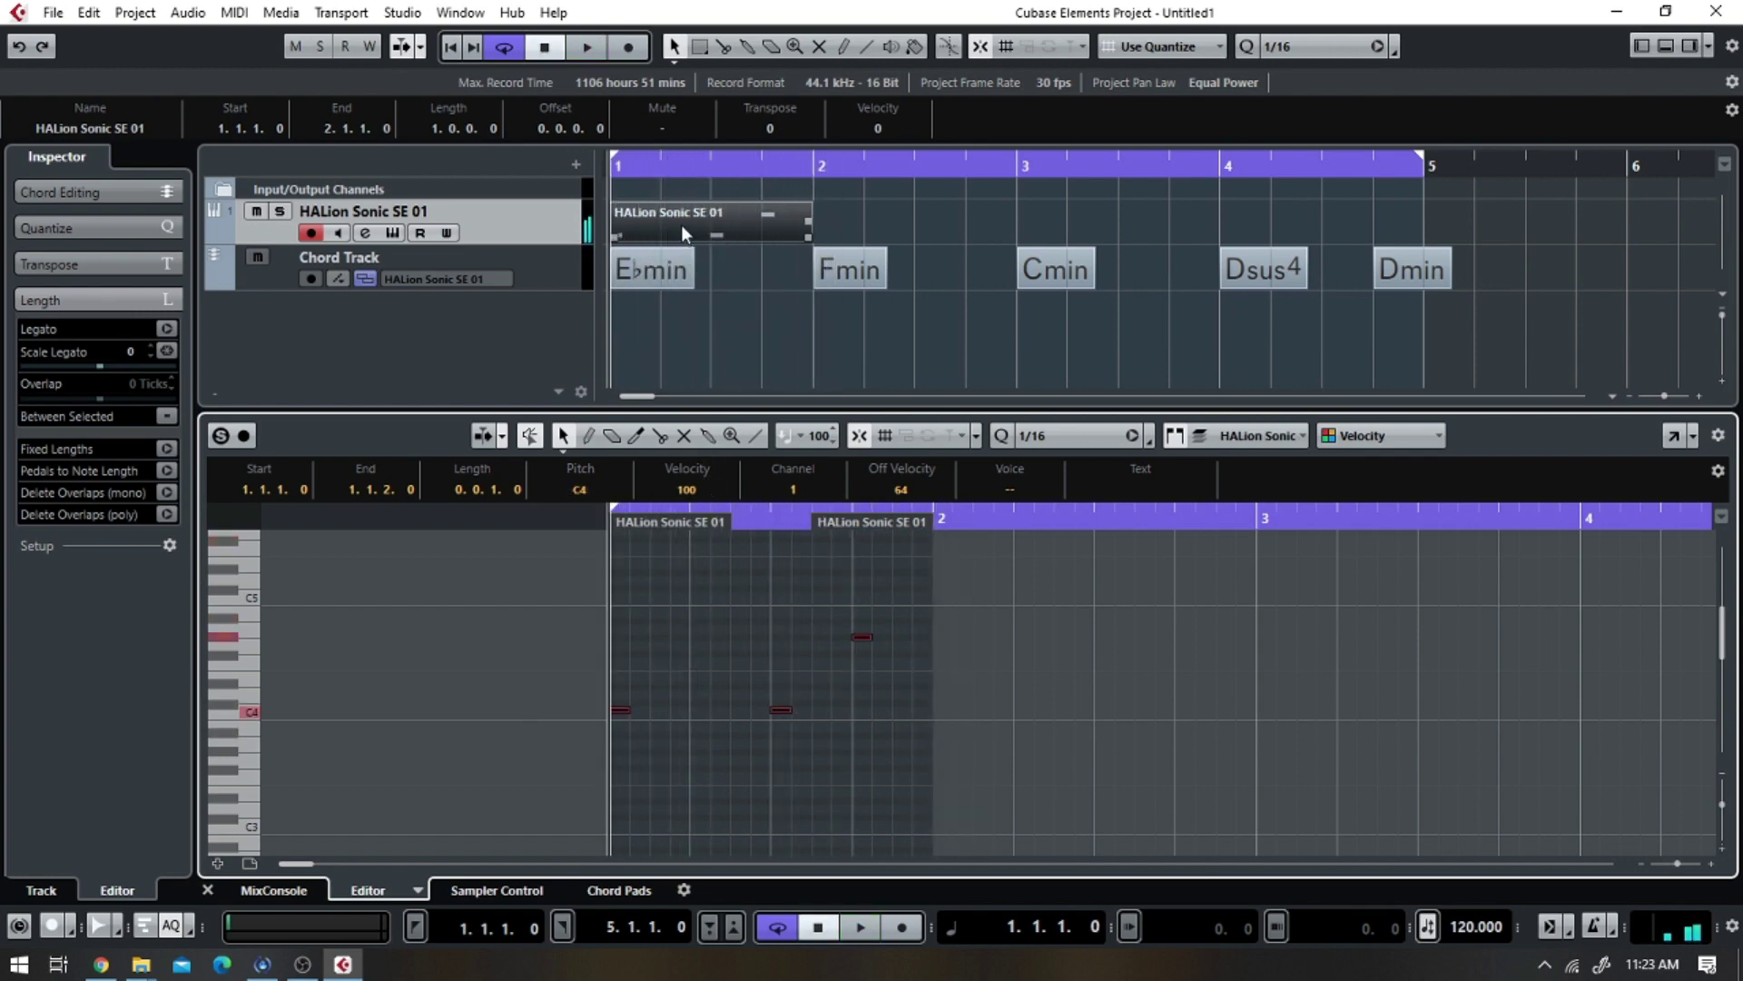
- Remove the stray duplicated notes and undo the edits back to the bar 1 part's notes before the transposition
{"action": "left_click", "coordinate": [681, 225]}
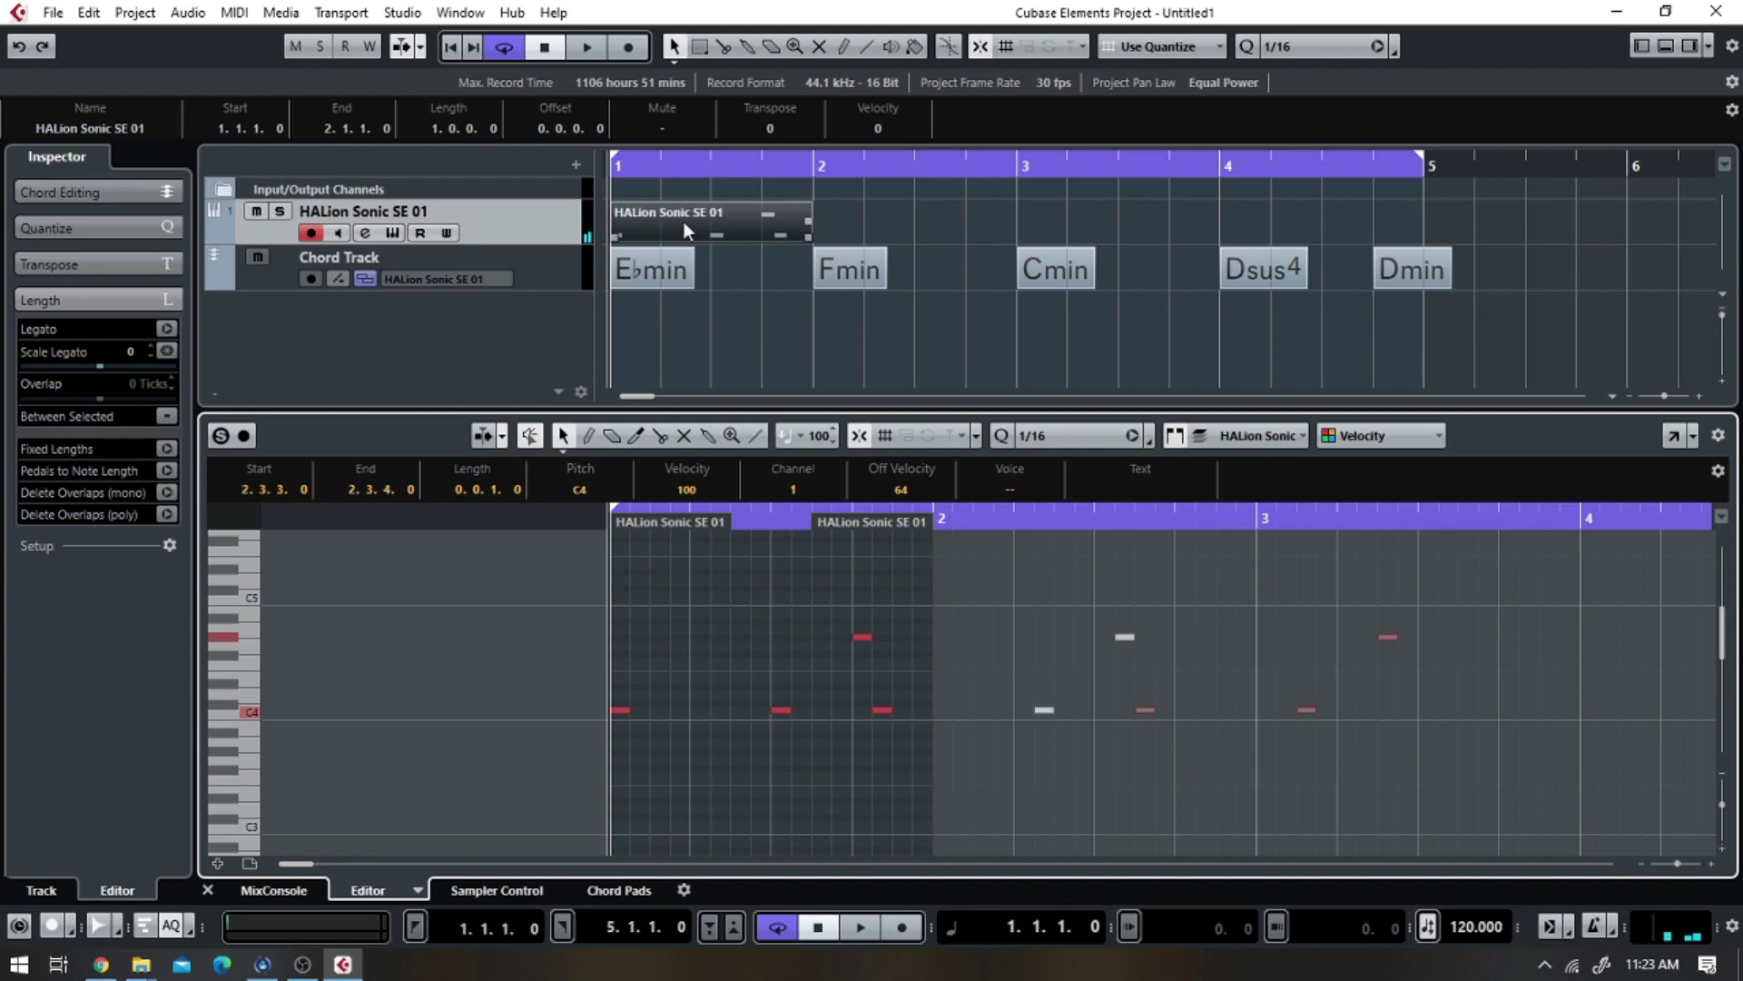
{"action": "key", "text": "Delete"}
{"action": "left_click", "coordinate": [684, 221]}
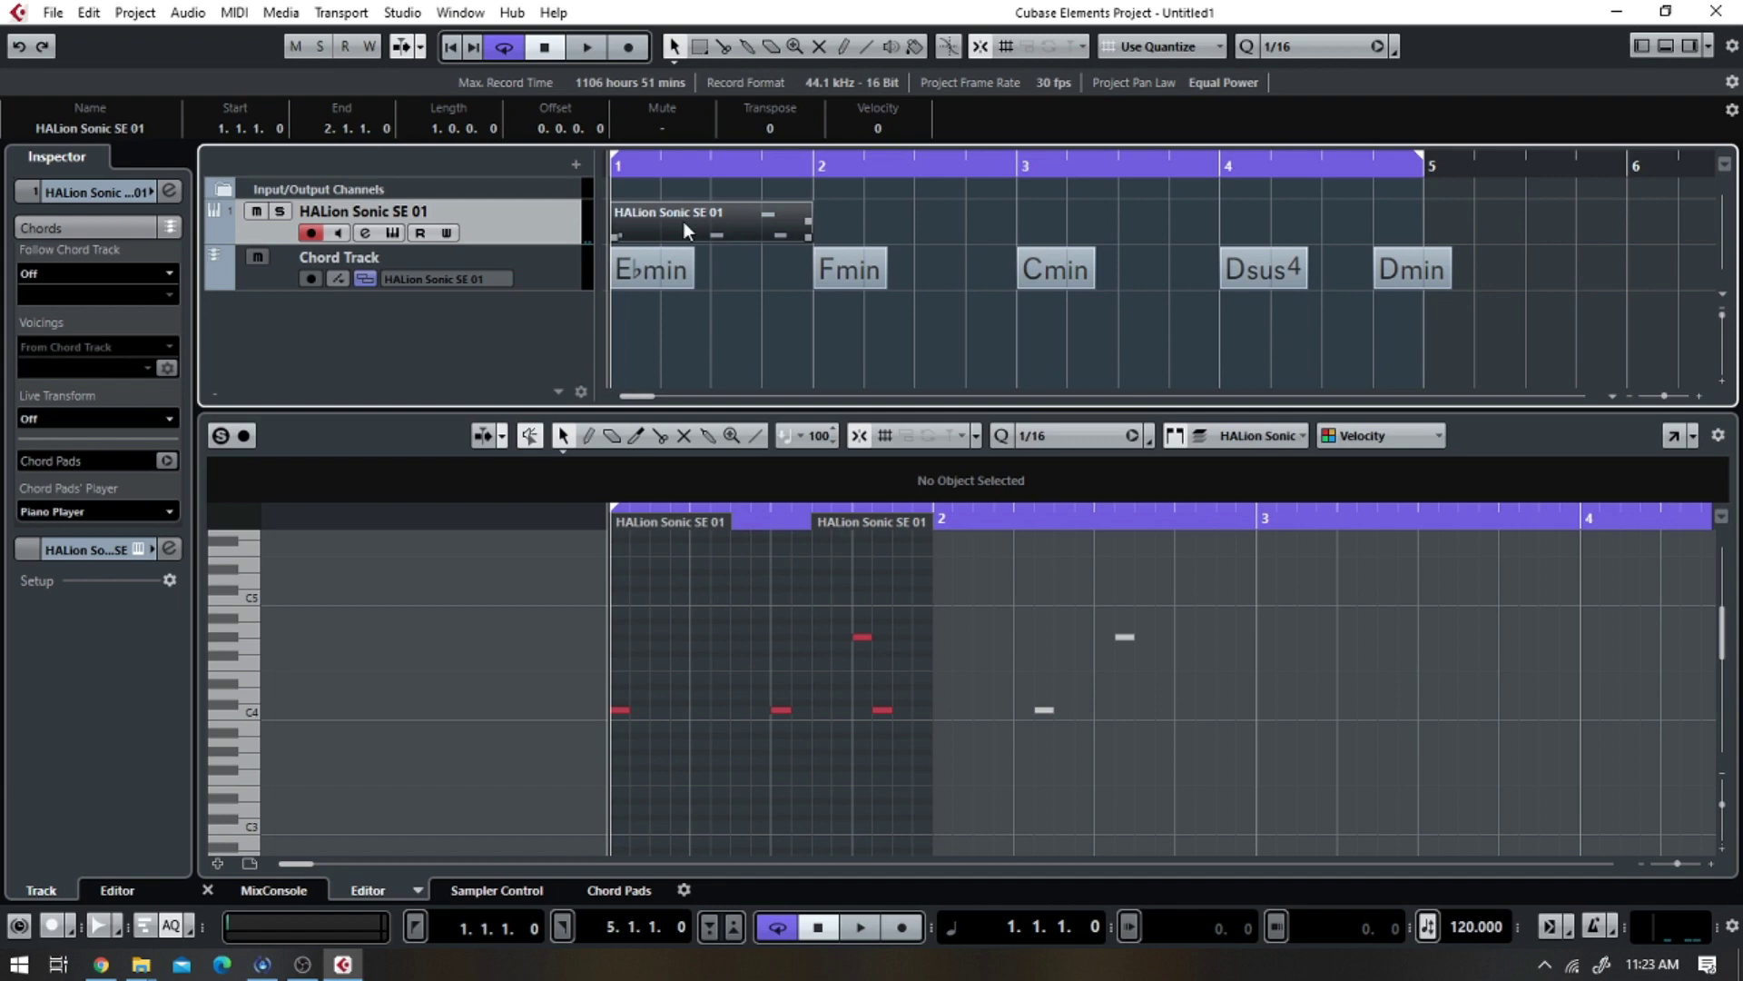
{"action": "key", "text": "ctrl+z"}
{"action": "key", "text": "ctrl+z"}
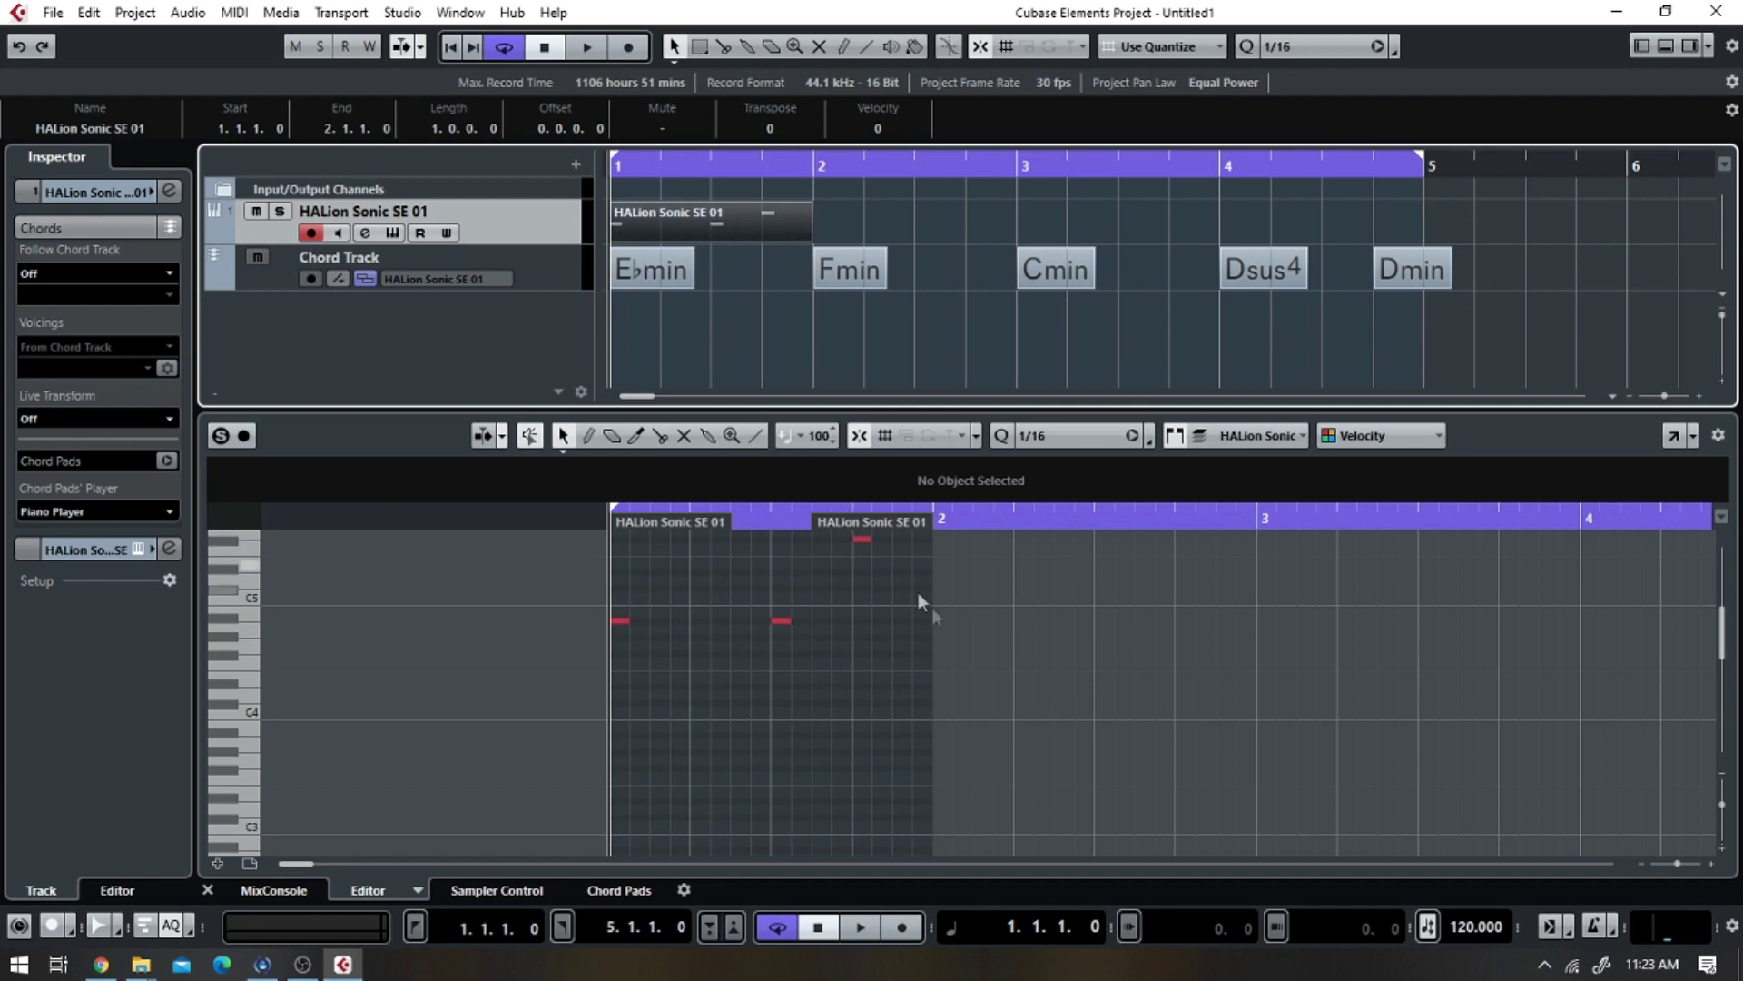
- Duplicate the bar 1 part three times across bars 2 to 4, play the result and stop playback
{"action": "scroll", "coordinate": [918, 592], "scroll_direction": "up", "scroll_amount": 5}
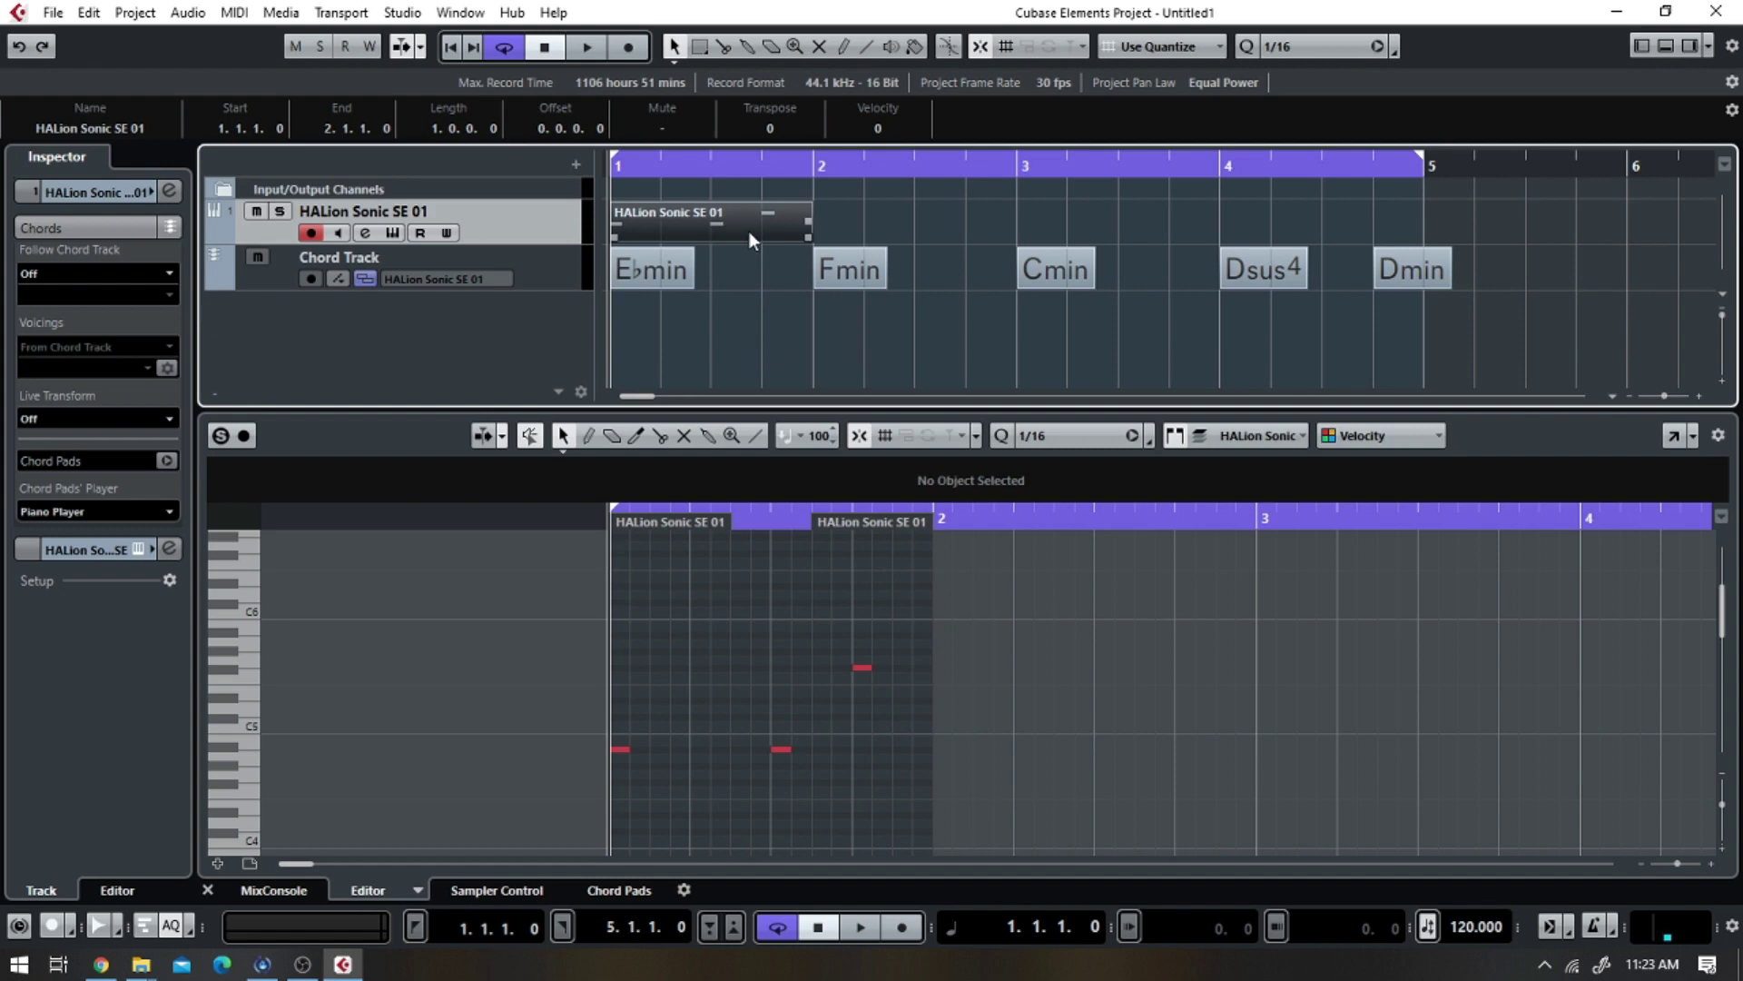
{"action": "key", "text": "ctrl+d"}
{"action": "key", "text": "ctrl+d"}
{"action": "key", "text": "ctrl+d"}
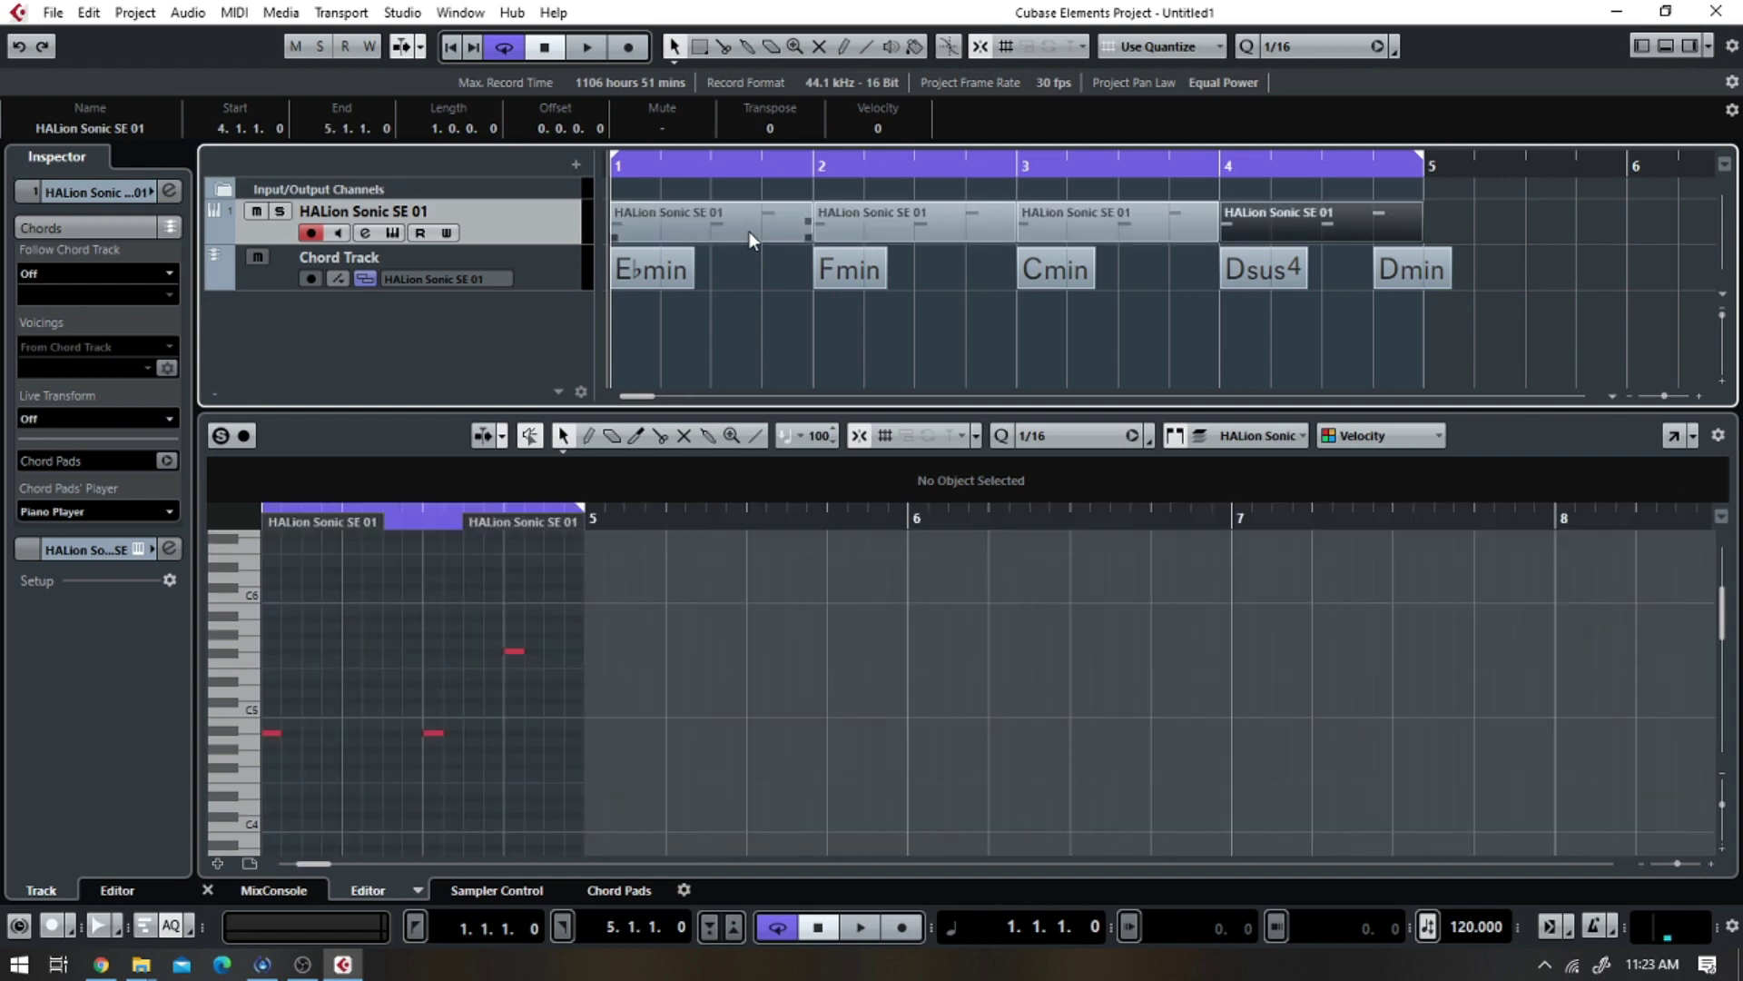
{"action": "key", "text": "space"}
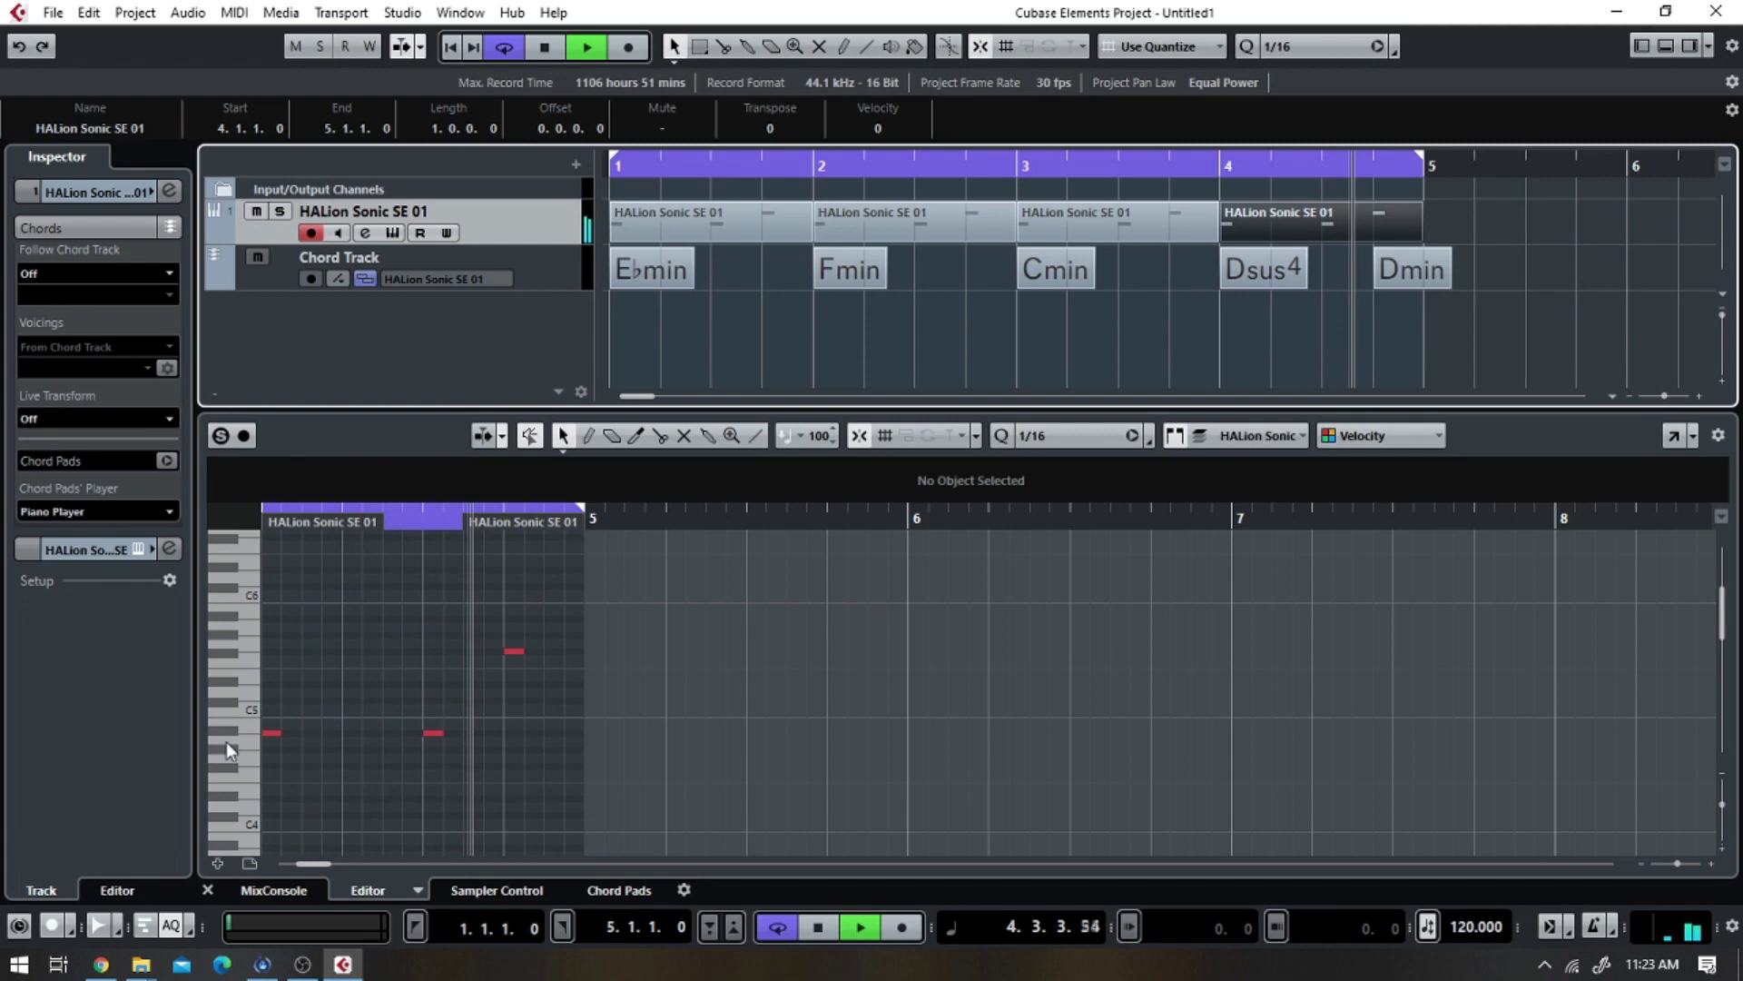
{"action": "key", "text": "space"}
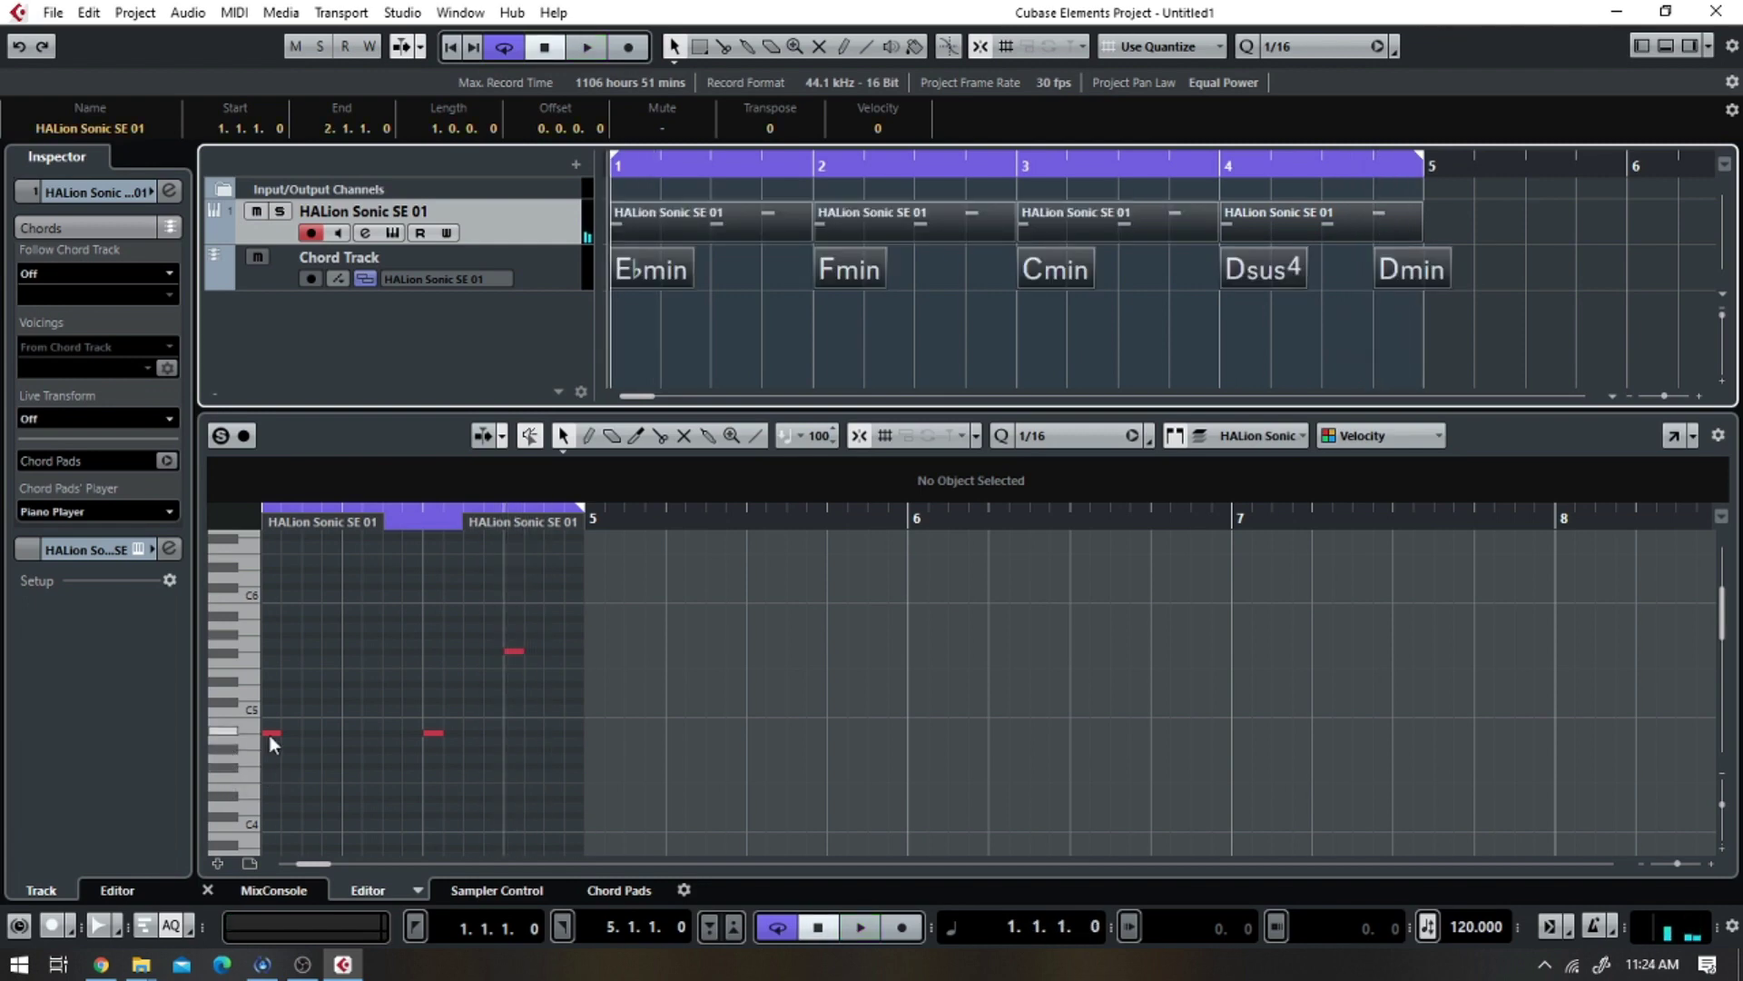
- Transpose all notes in the four parts down together so the opening note sits on F3, and start playback
{"action": "left_click_drag", "start_coordinate": [269, 733], "coordinate": [514, 732]}
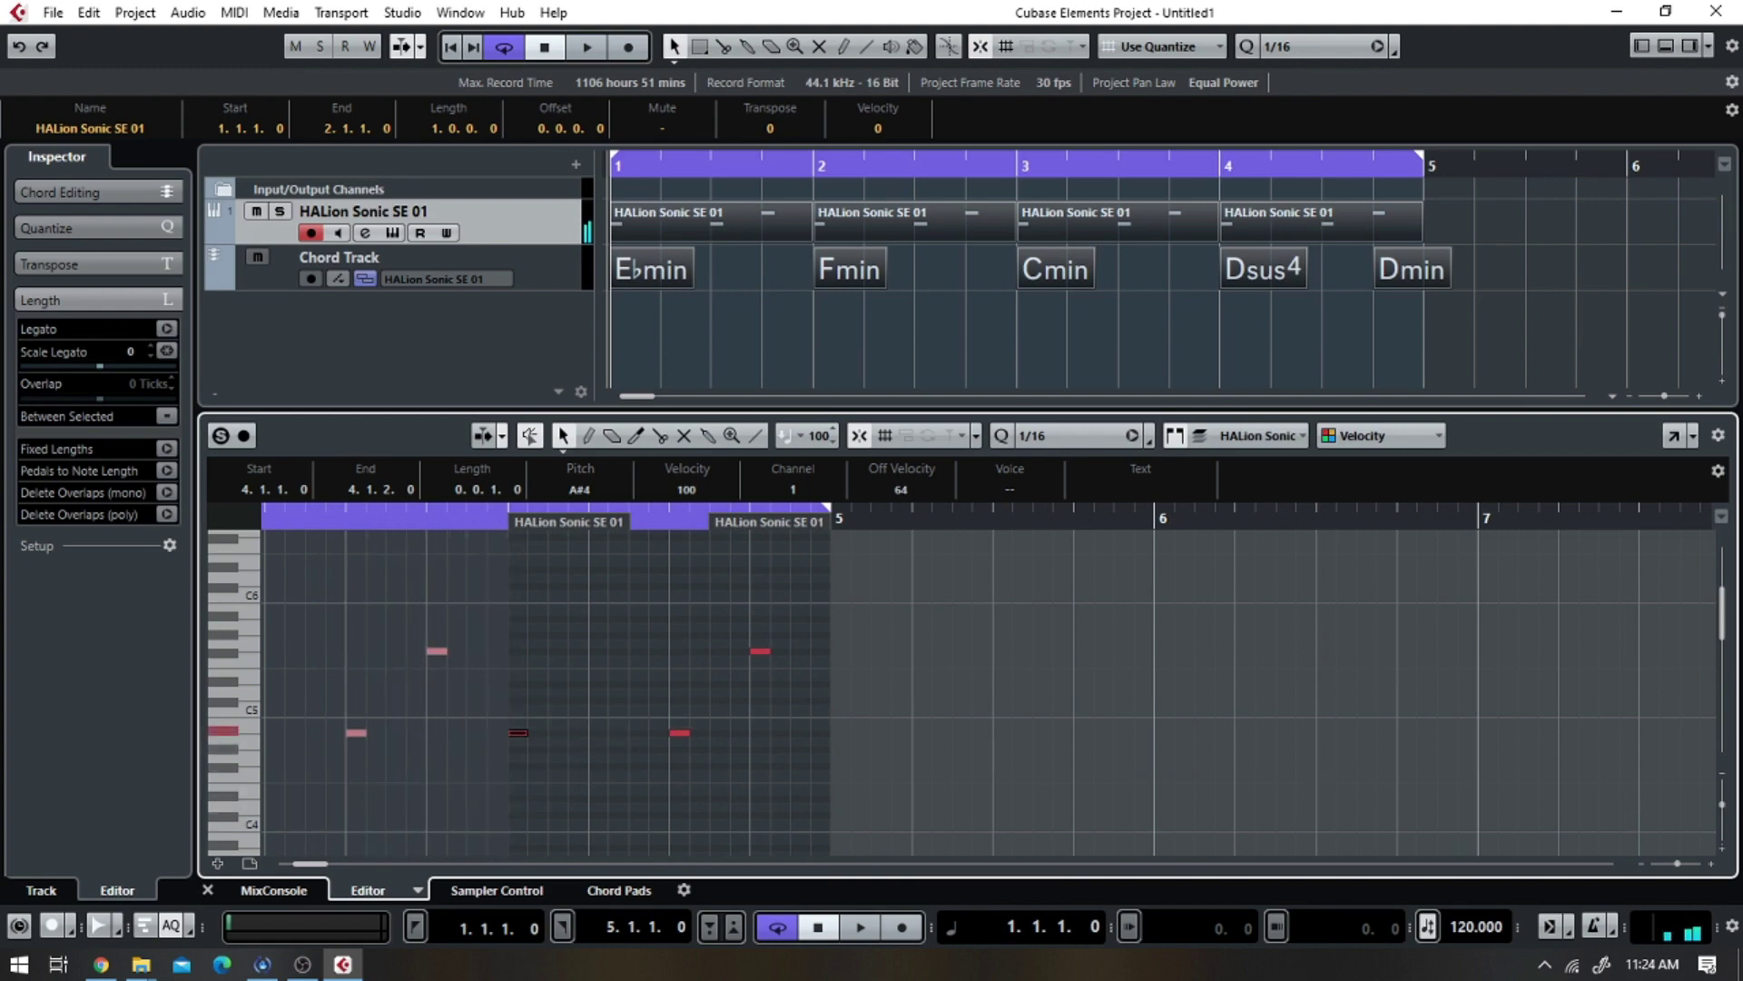
{"action": "left_click_drag", "start_coordinate": [1674, 862], "coordinate": [1671, 864]}
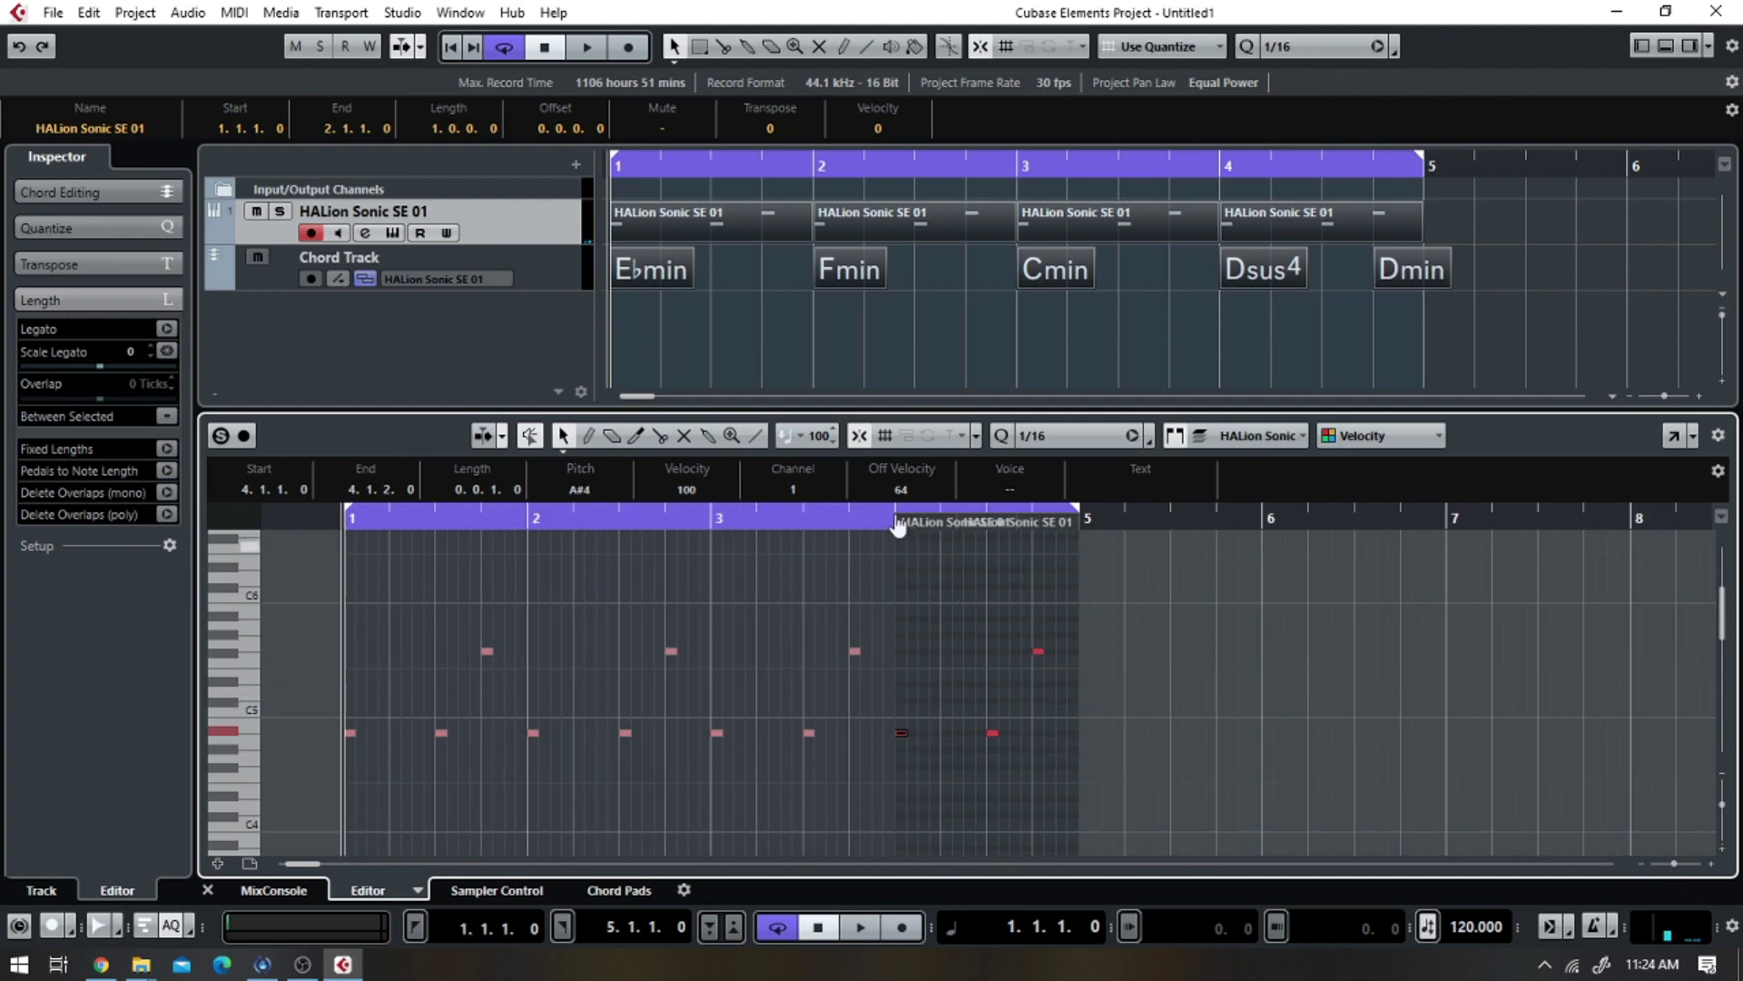
{"action": "left_click_drag", "start_coordinate": [1125, 607], "coordinate": [373, 794]}
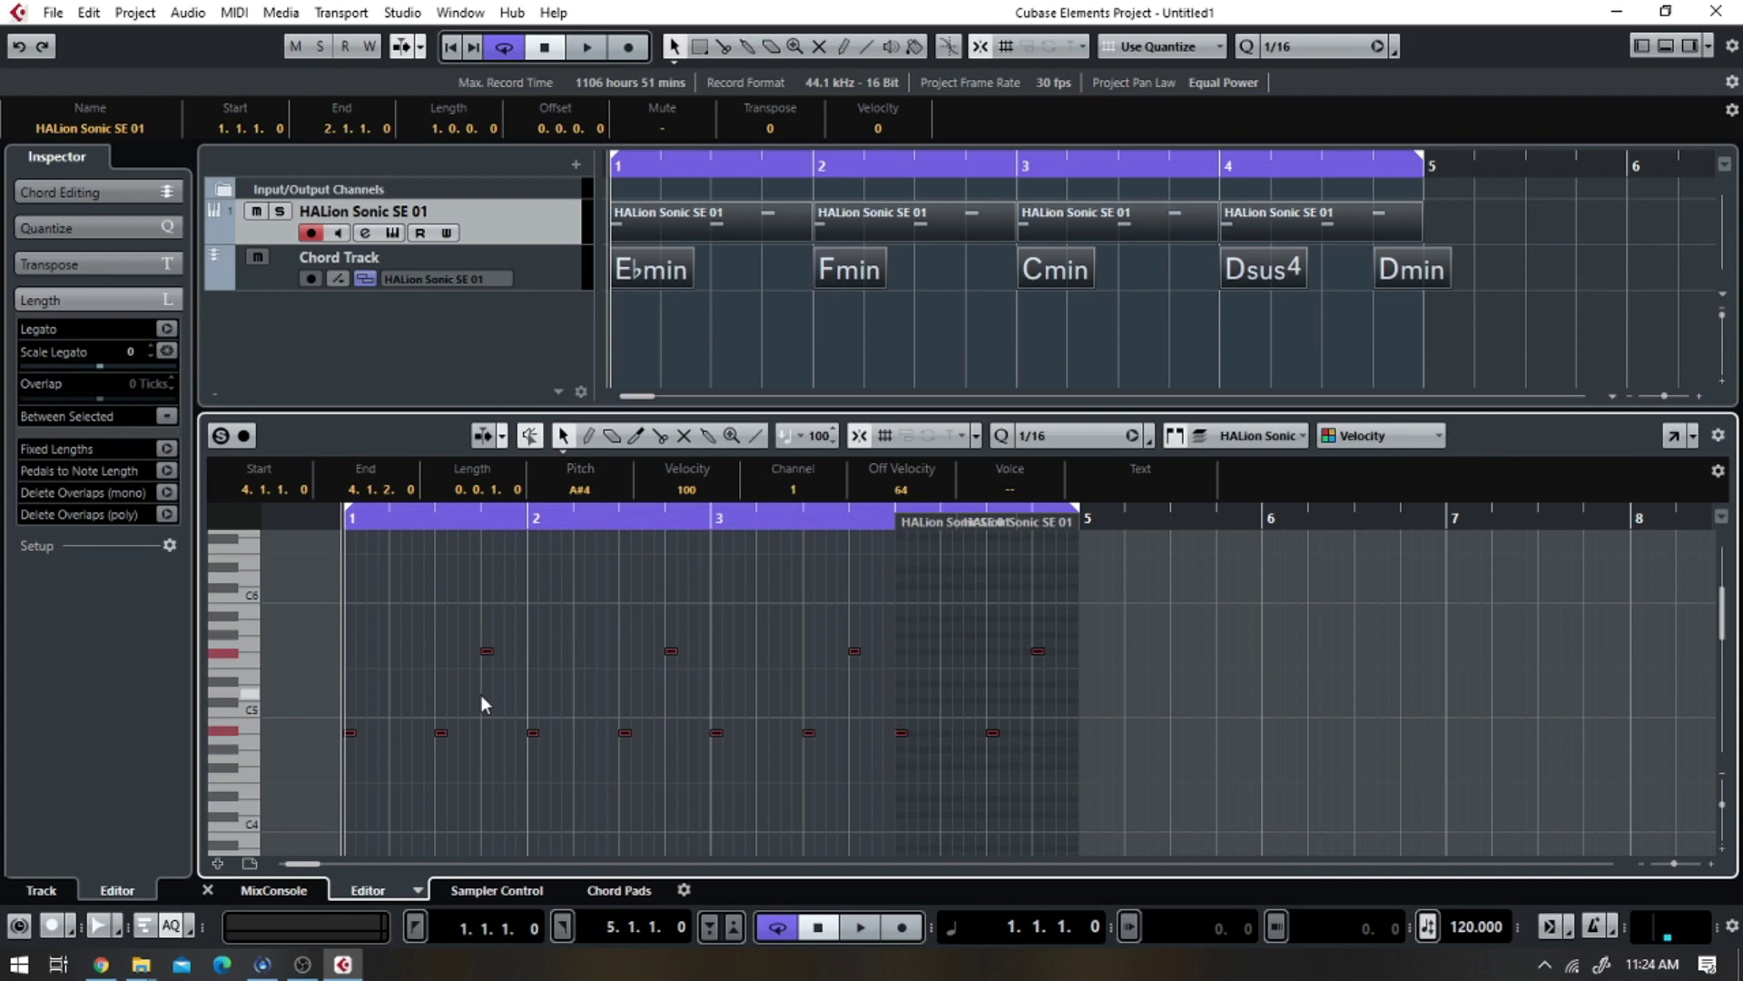
{"action": "scroll", "coordinate": [450, 710], "scroll_direction": "down", "scroll_amount": 3}
{"action": "left_click_drag", "start_coordinate": [346, 603], "coordinate": [352, 763]}
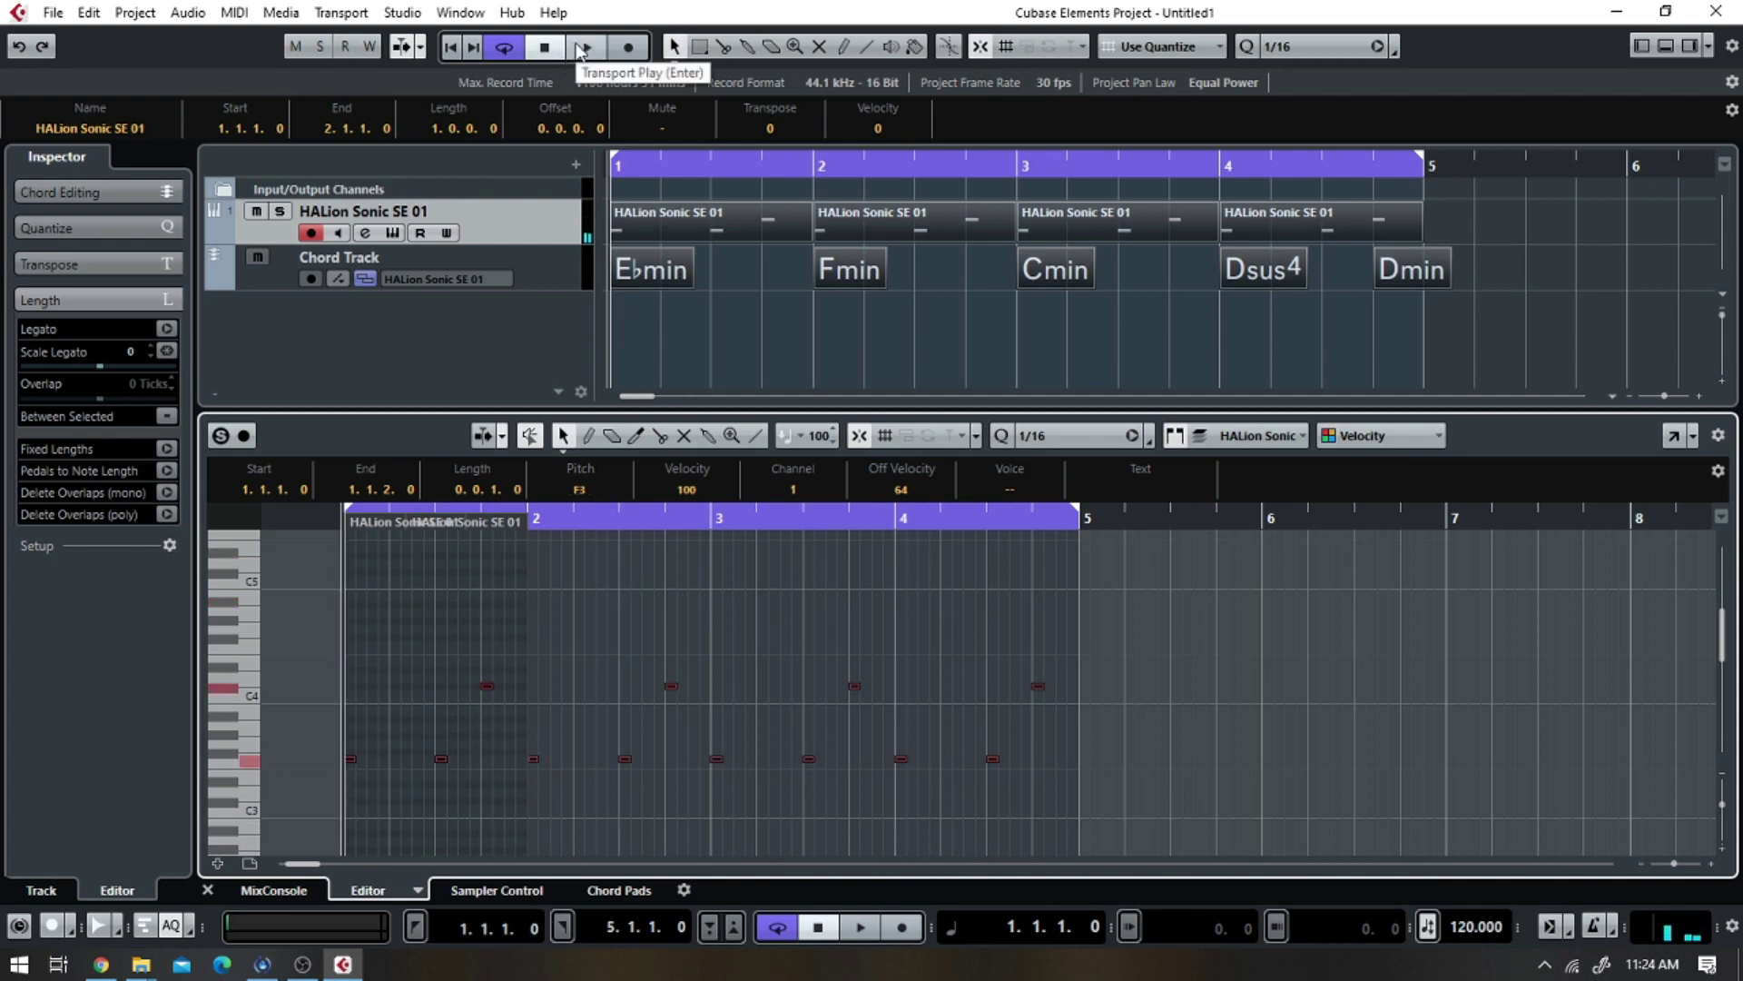
{"action": "left_click", "coordinate": [581, 47]}
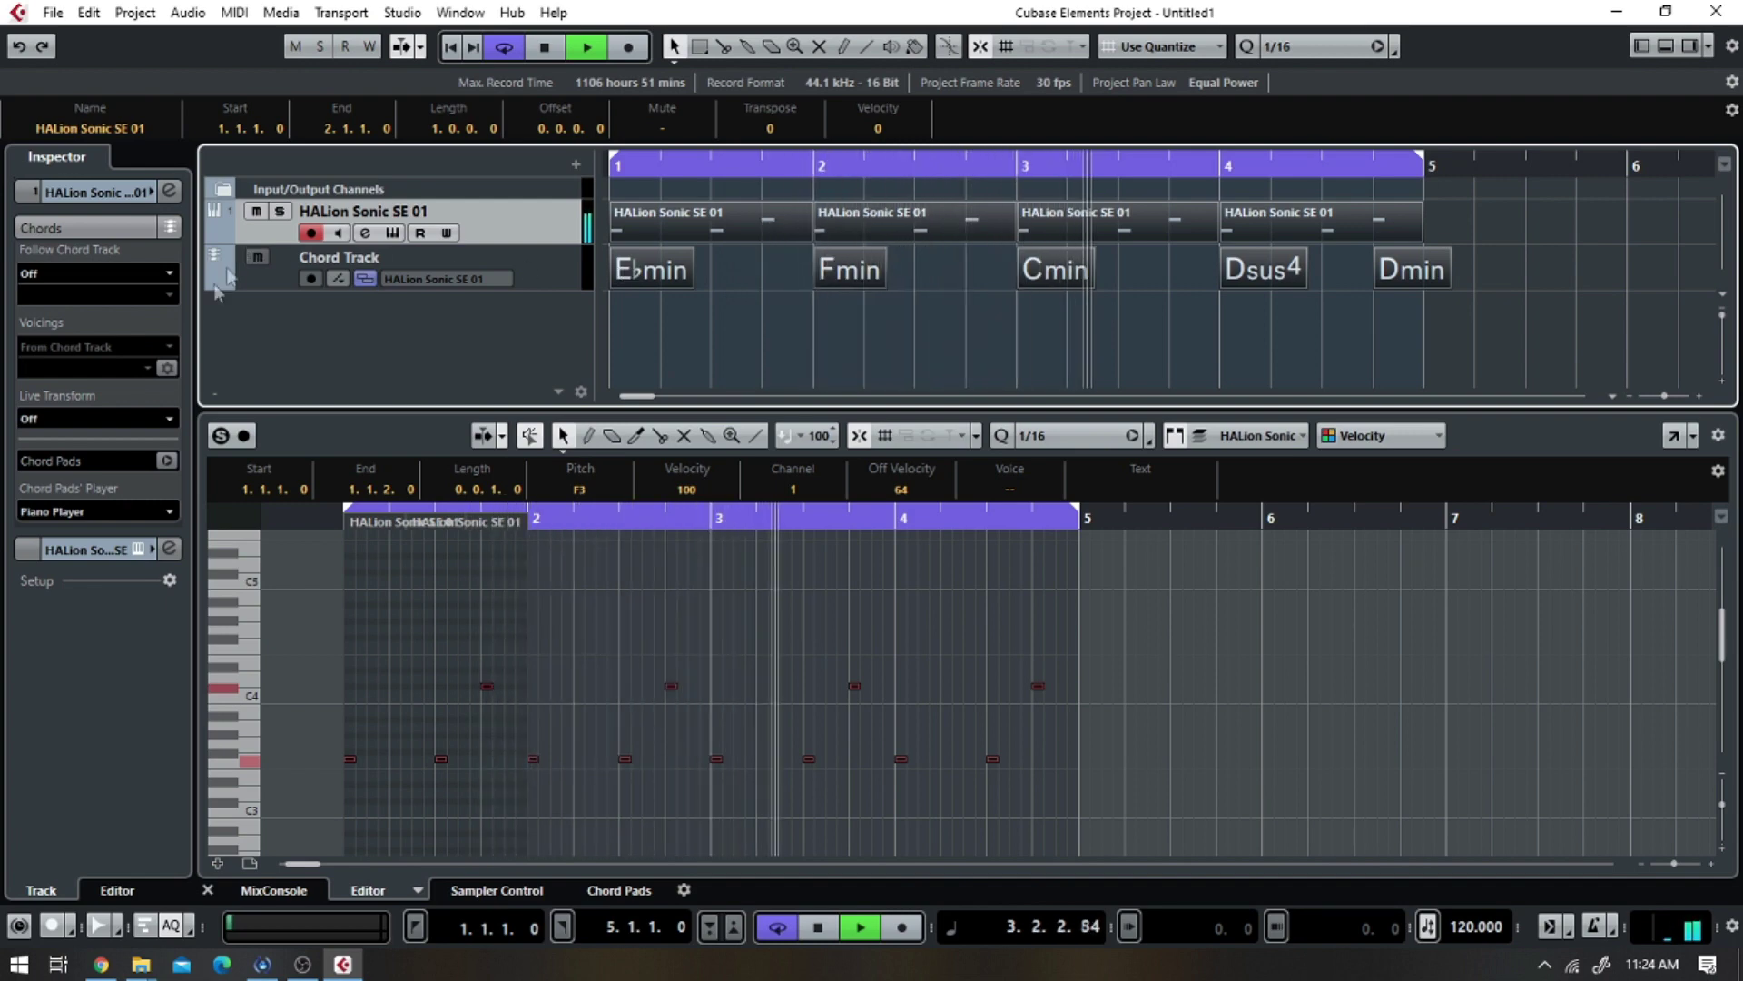
- Set the HALion Sonic SE track to follow the chord track using Chords with Follow Directly, and stop playback after listening
{"action": "left_click", "coordinate": [171, 271]}
{"action": "left_click", "coordinate": [116, 355]}
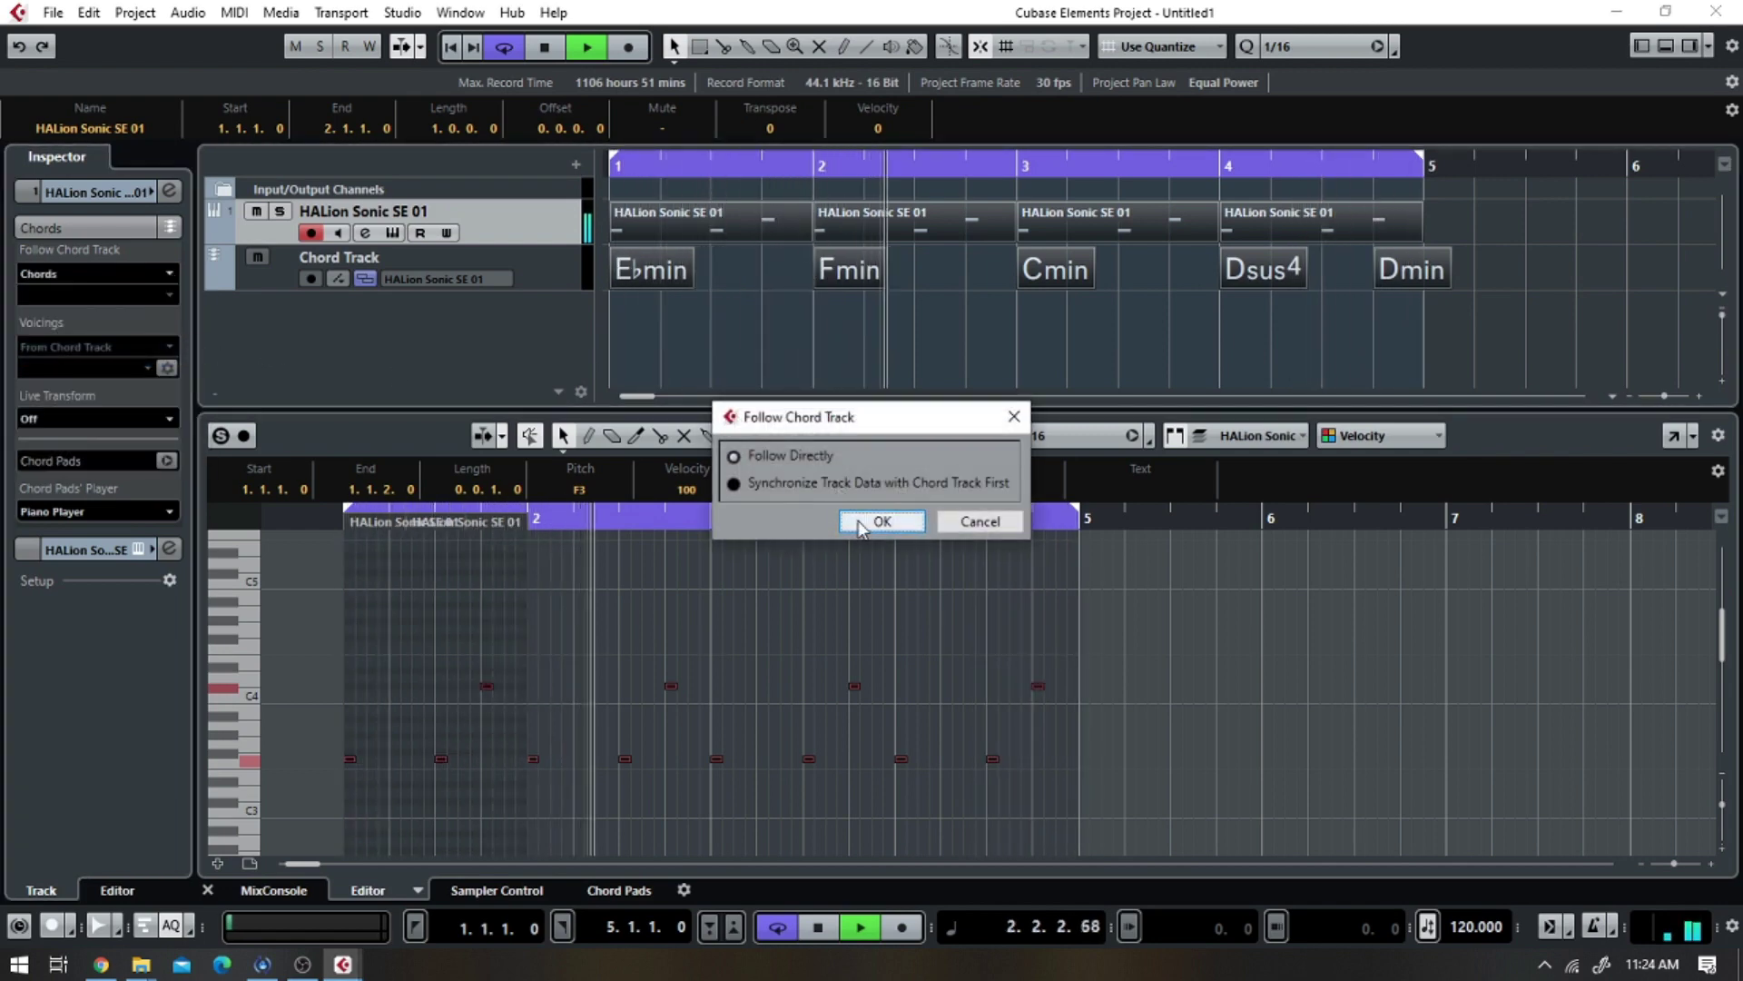
{"action": "left_click", "coordinate": [895, 517]}
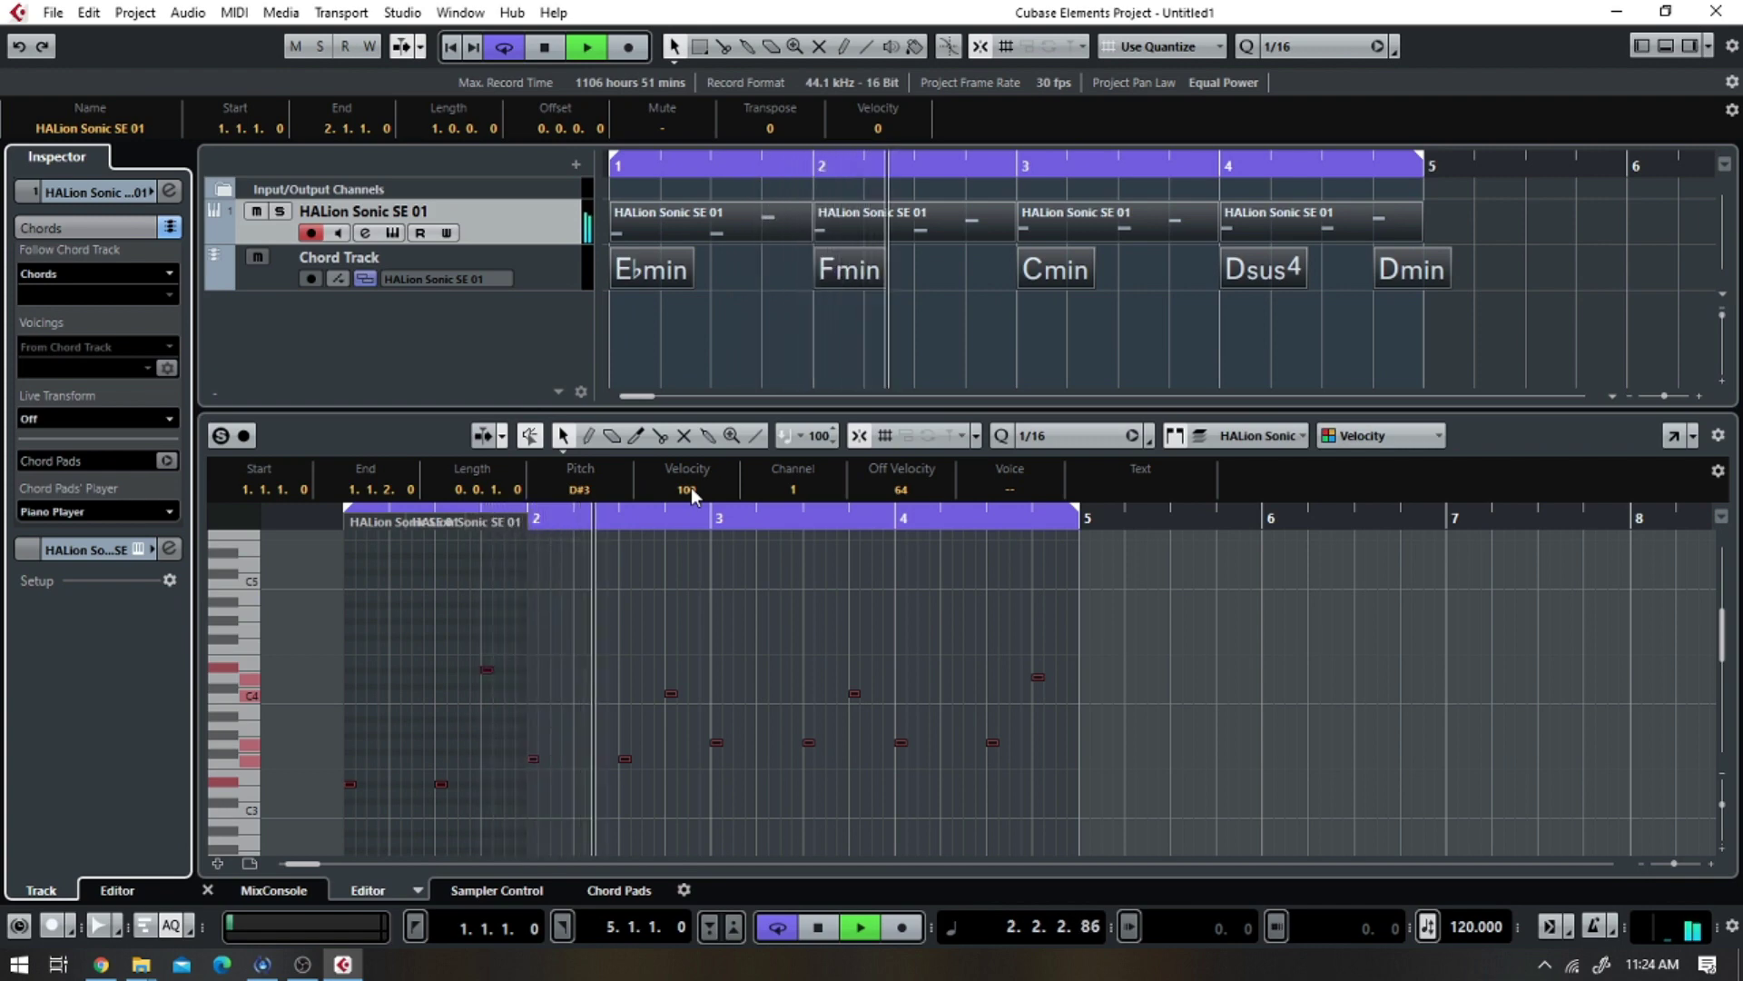
{"action": "left_click", "coordinate": [553, 53]}
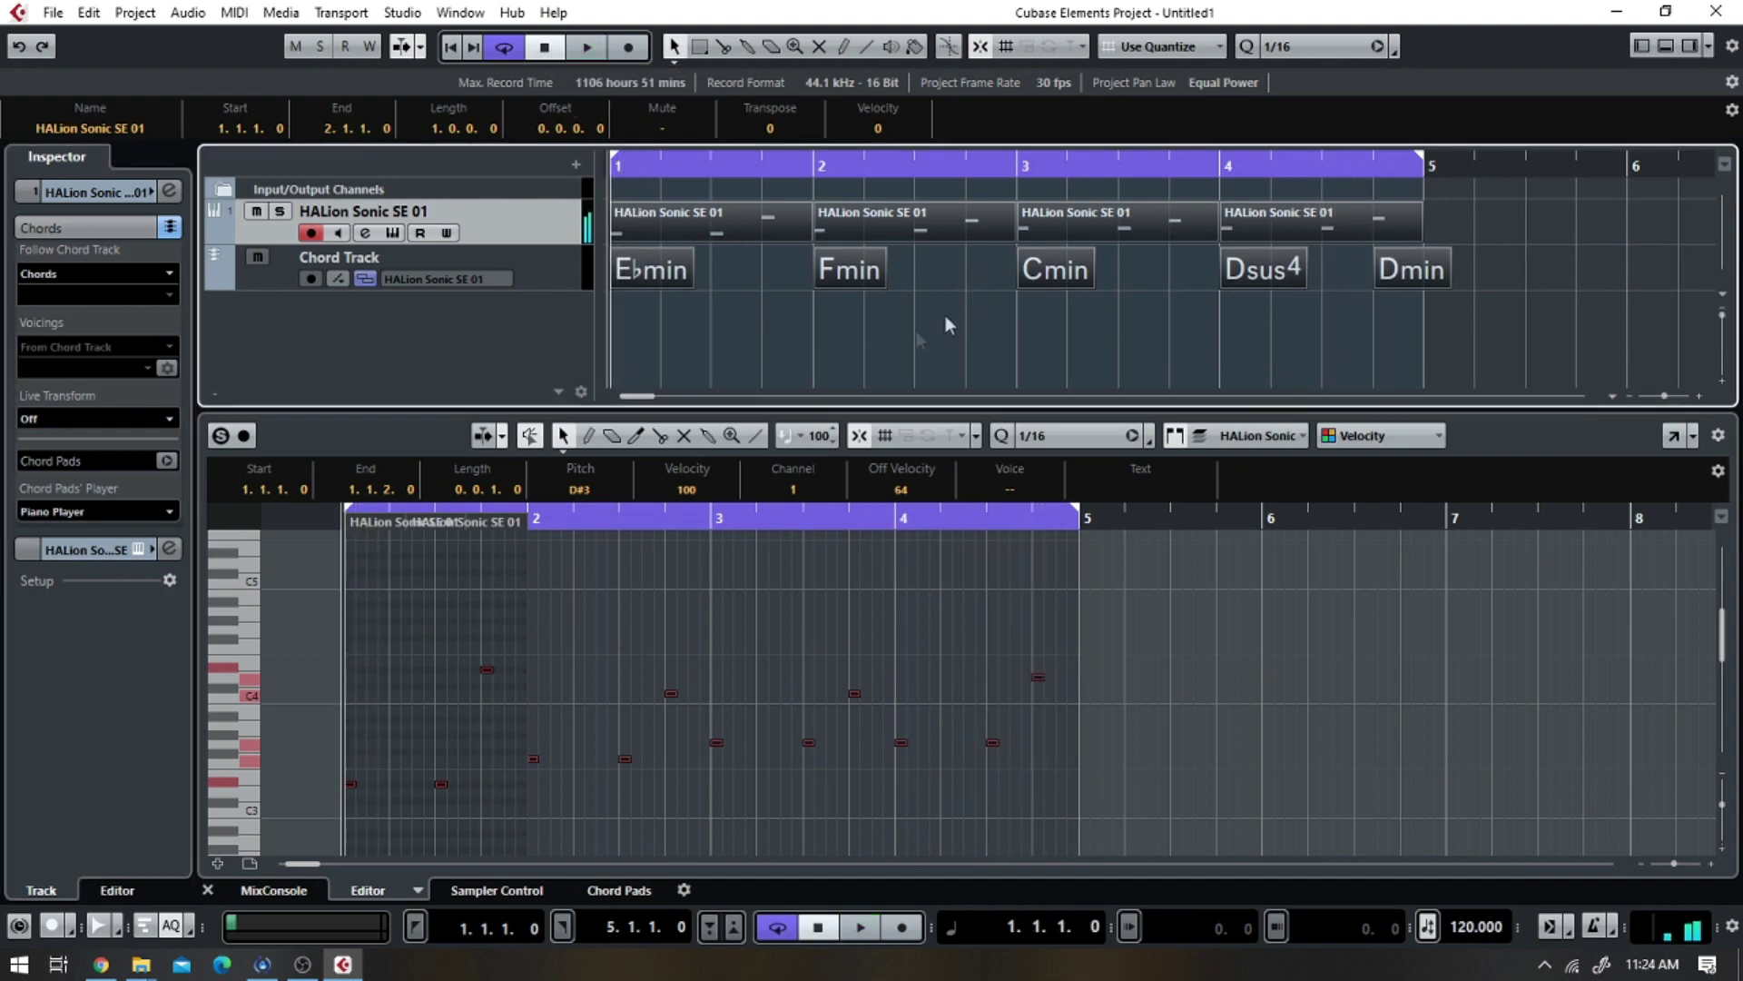
- Show the media browser, go back from the drum loops to its home level and open the File Browser
{"action": "left_click", "coordinate": [1693, 51]}
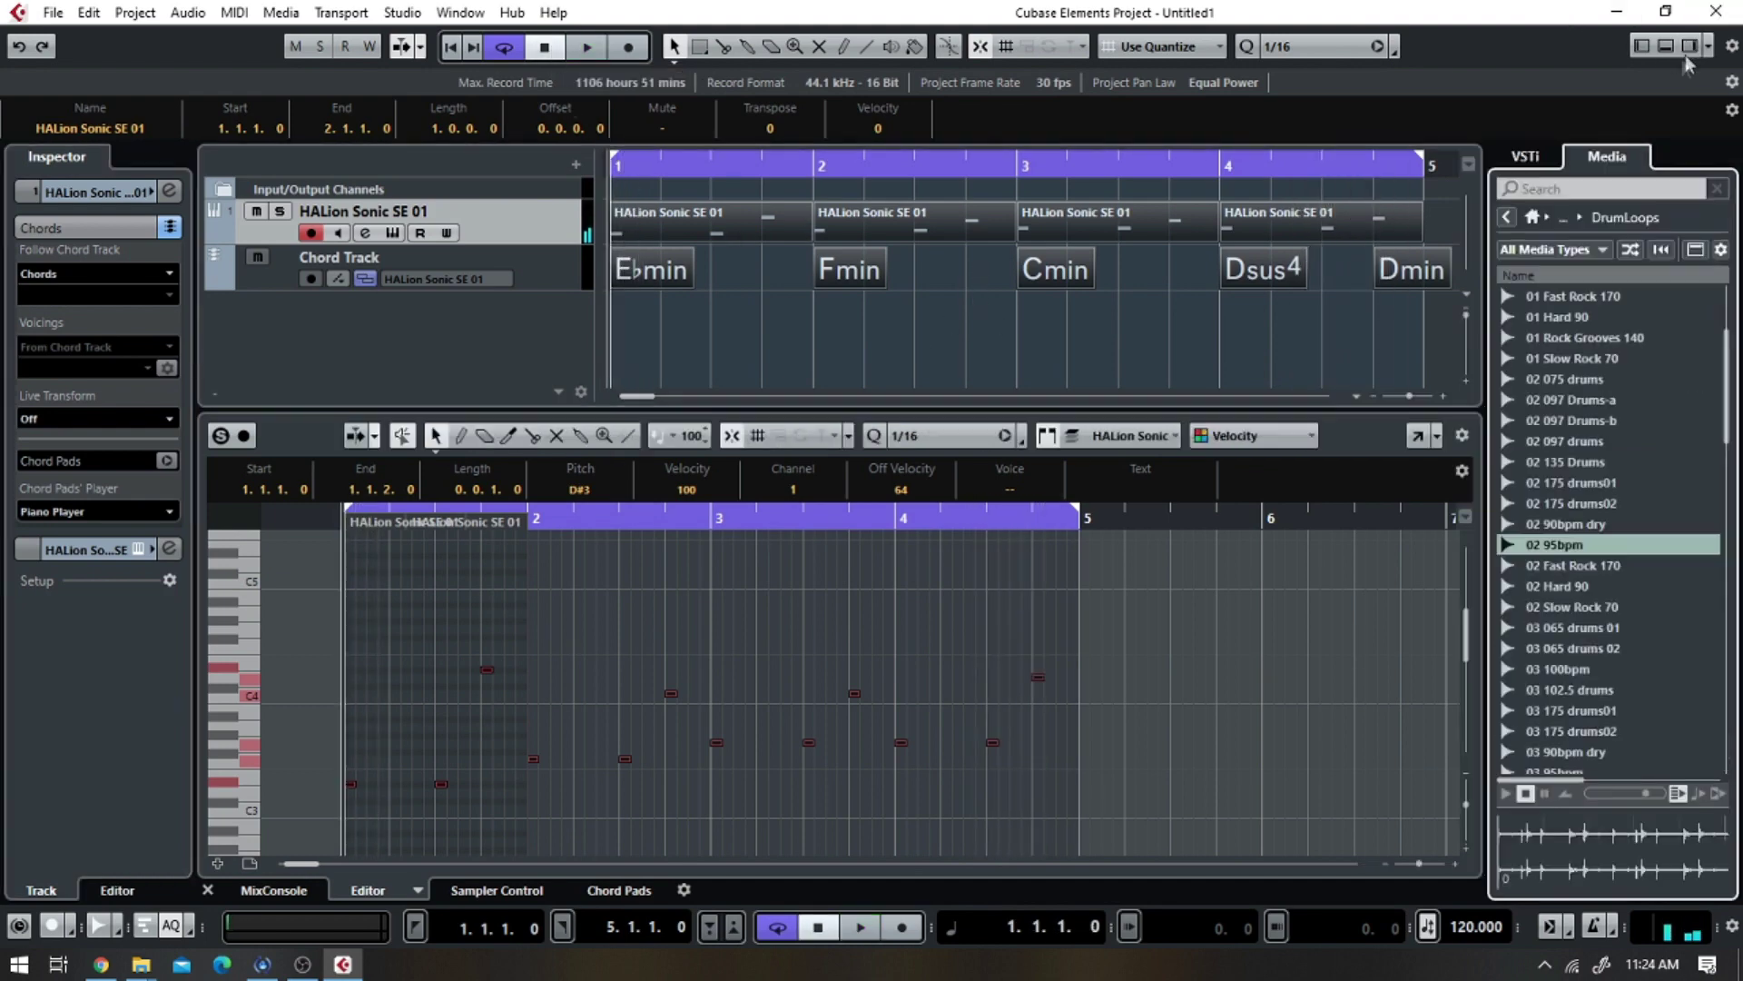
{"action": "left_click", "coordinate": [1507, 216]}
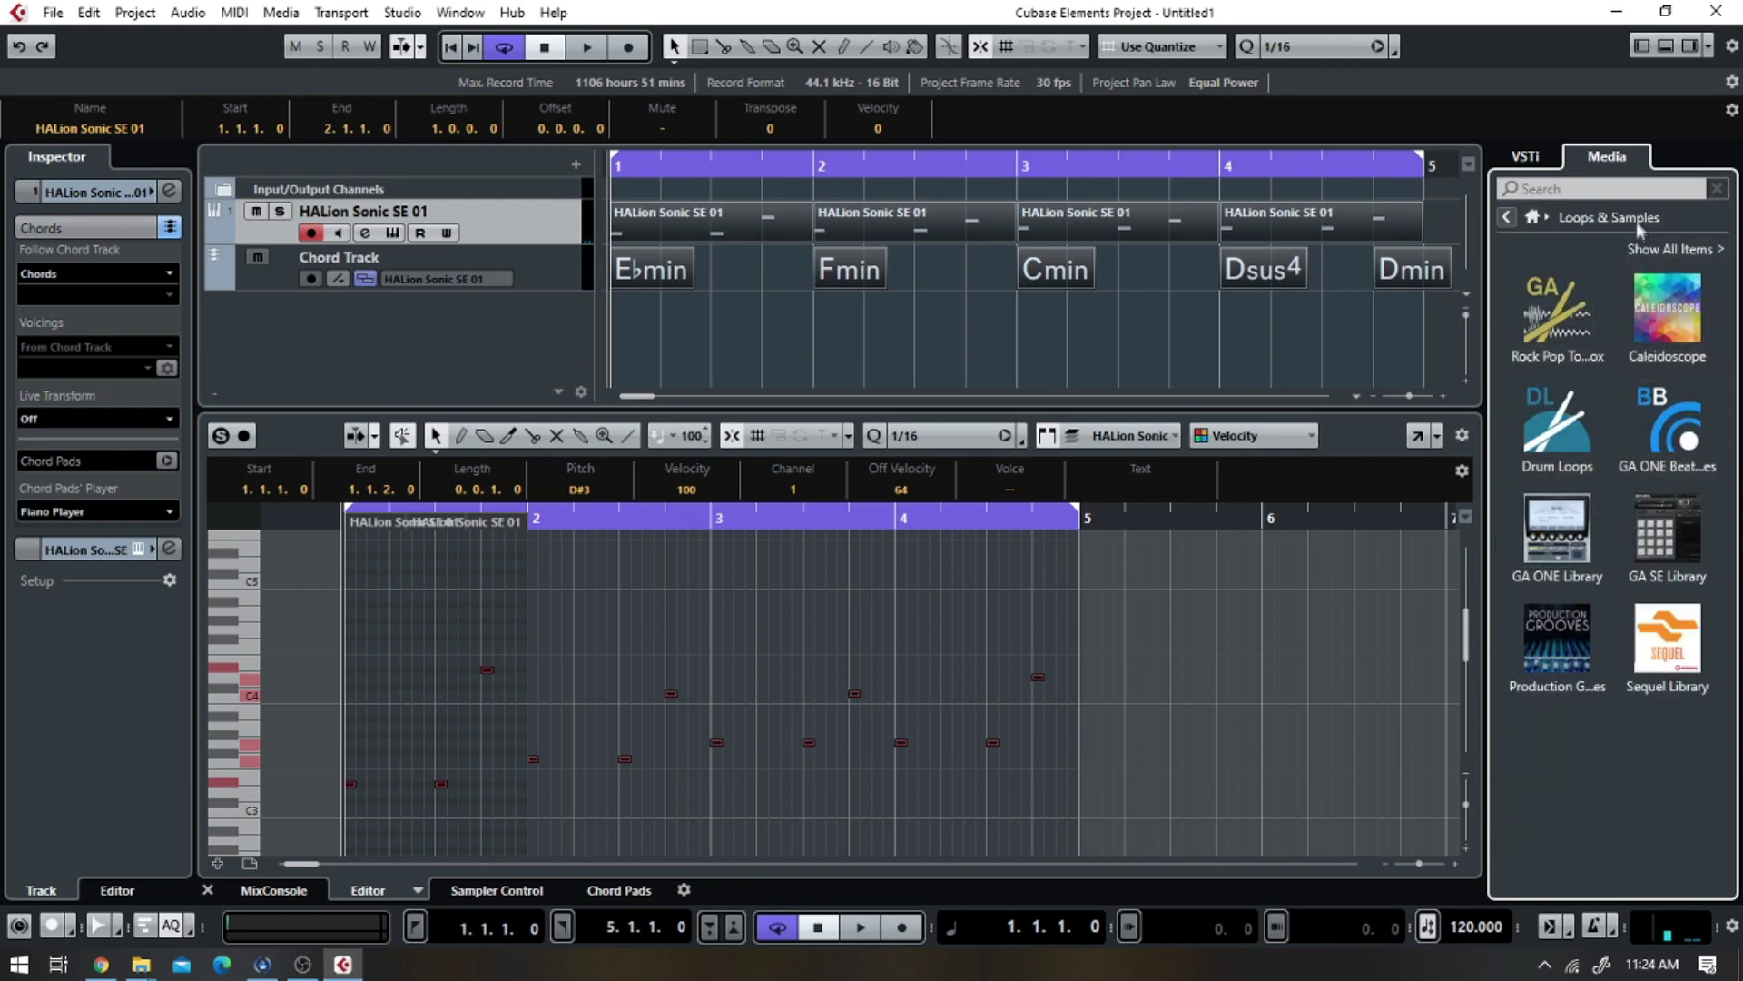
{"action": "left_click", "coordinate": [1511, 219]}
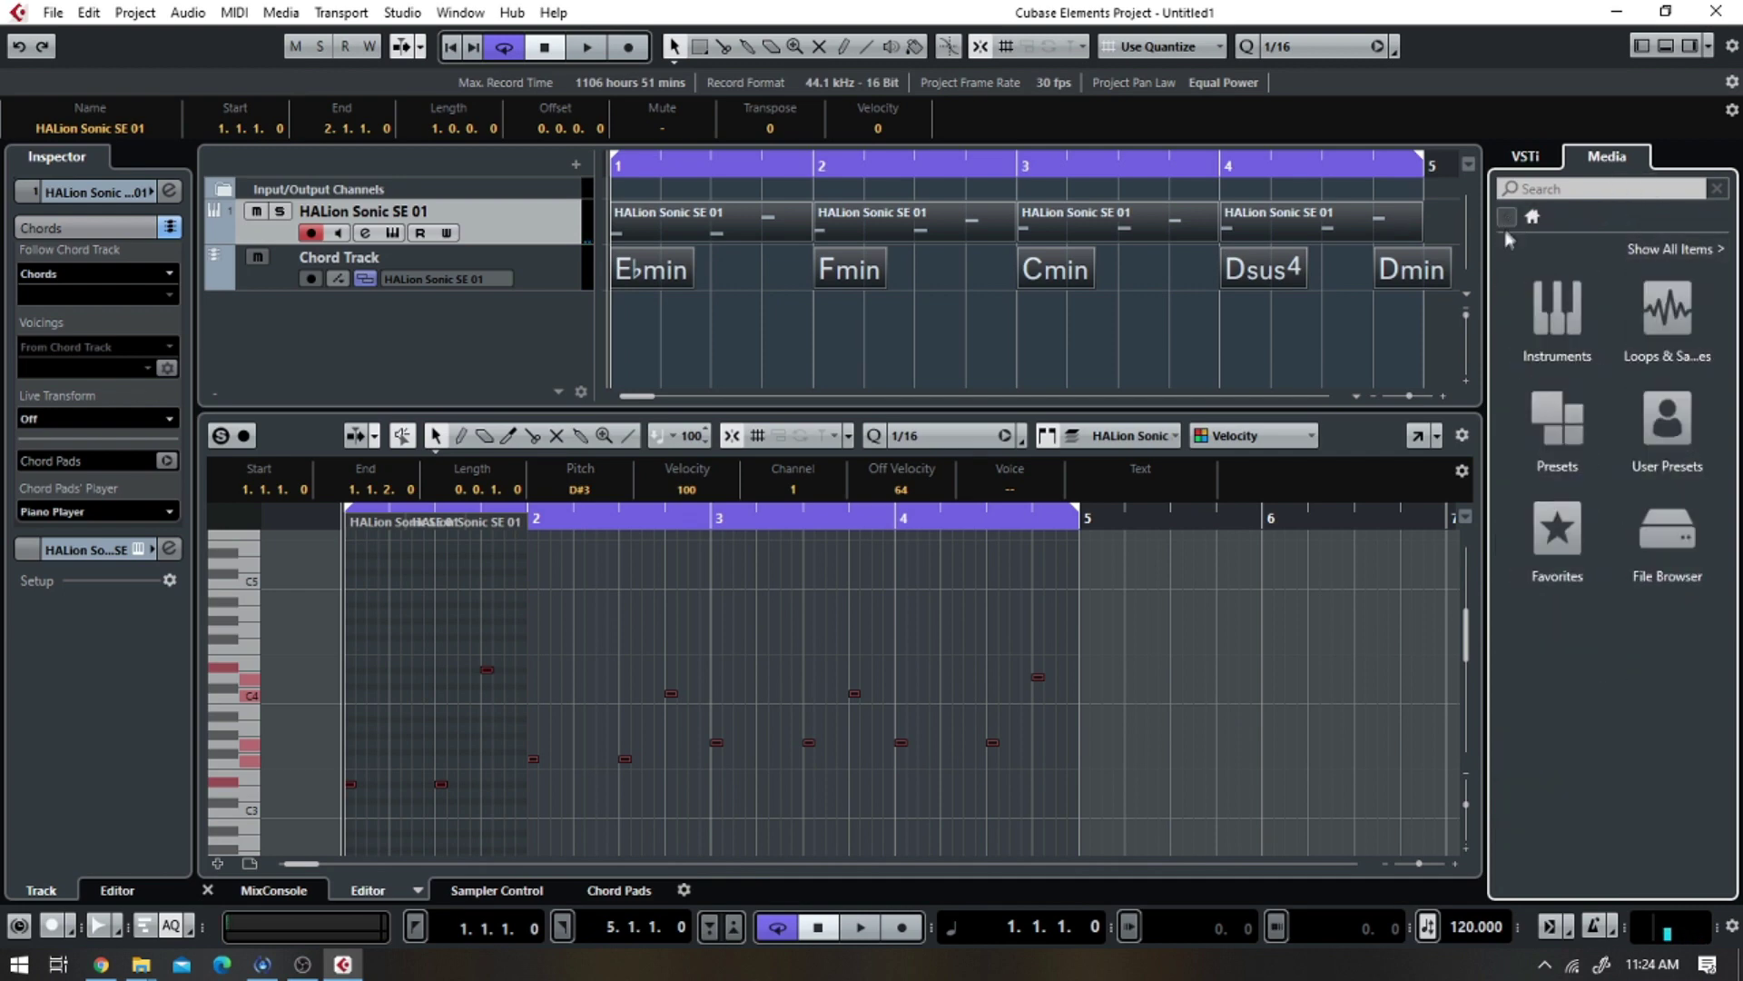
{"action": "left_click", "coordinate": [1654, 542]}
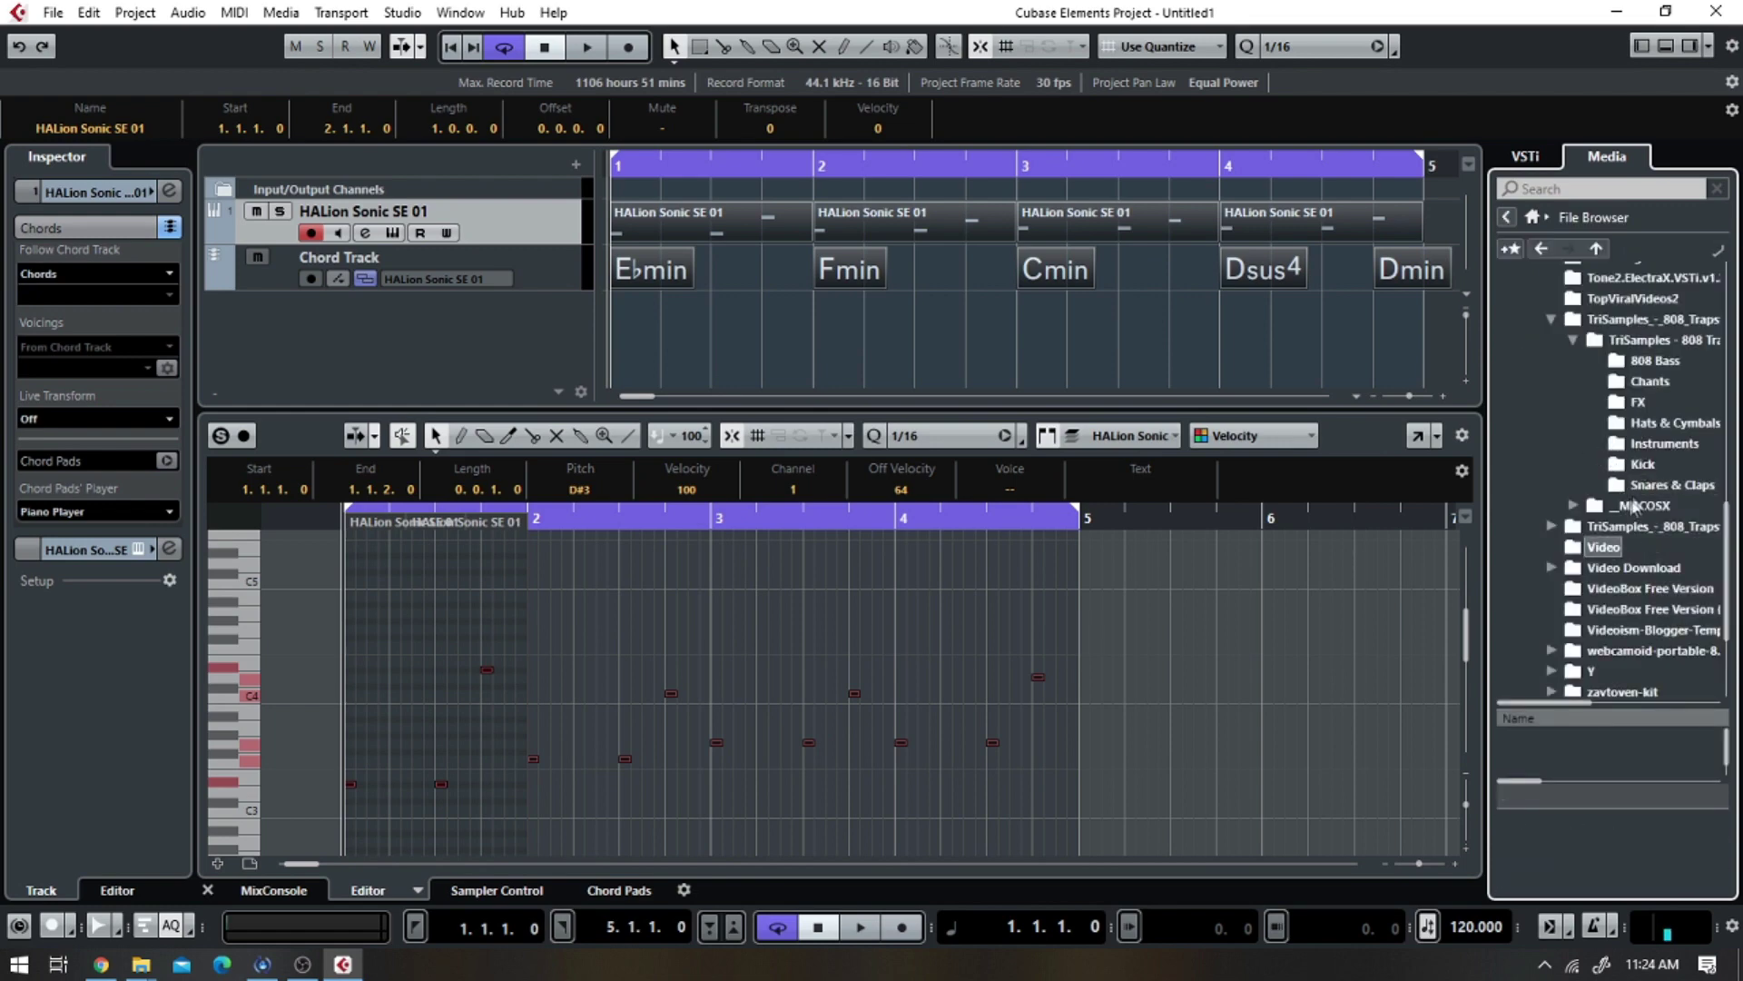
- Collapse the expanded TriSamples 808 folder and expand the Music folder in the file browser
{"action": "scroll", "coordinate": [1627, 499], "scroll_direction": "down", "scroll_amount": 2}
{"action": "scroll", "coordinate": [1616, 472], "scroll_direction": "up", "scroll_amount": 5}
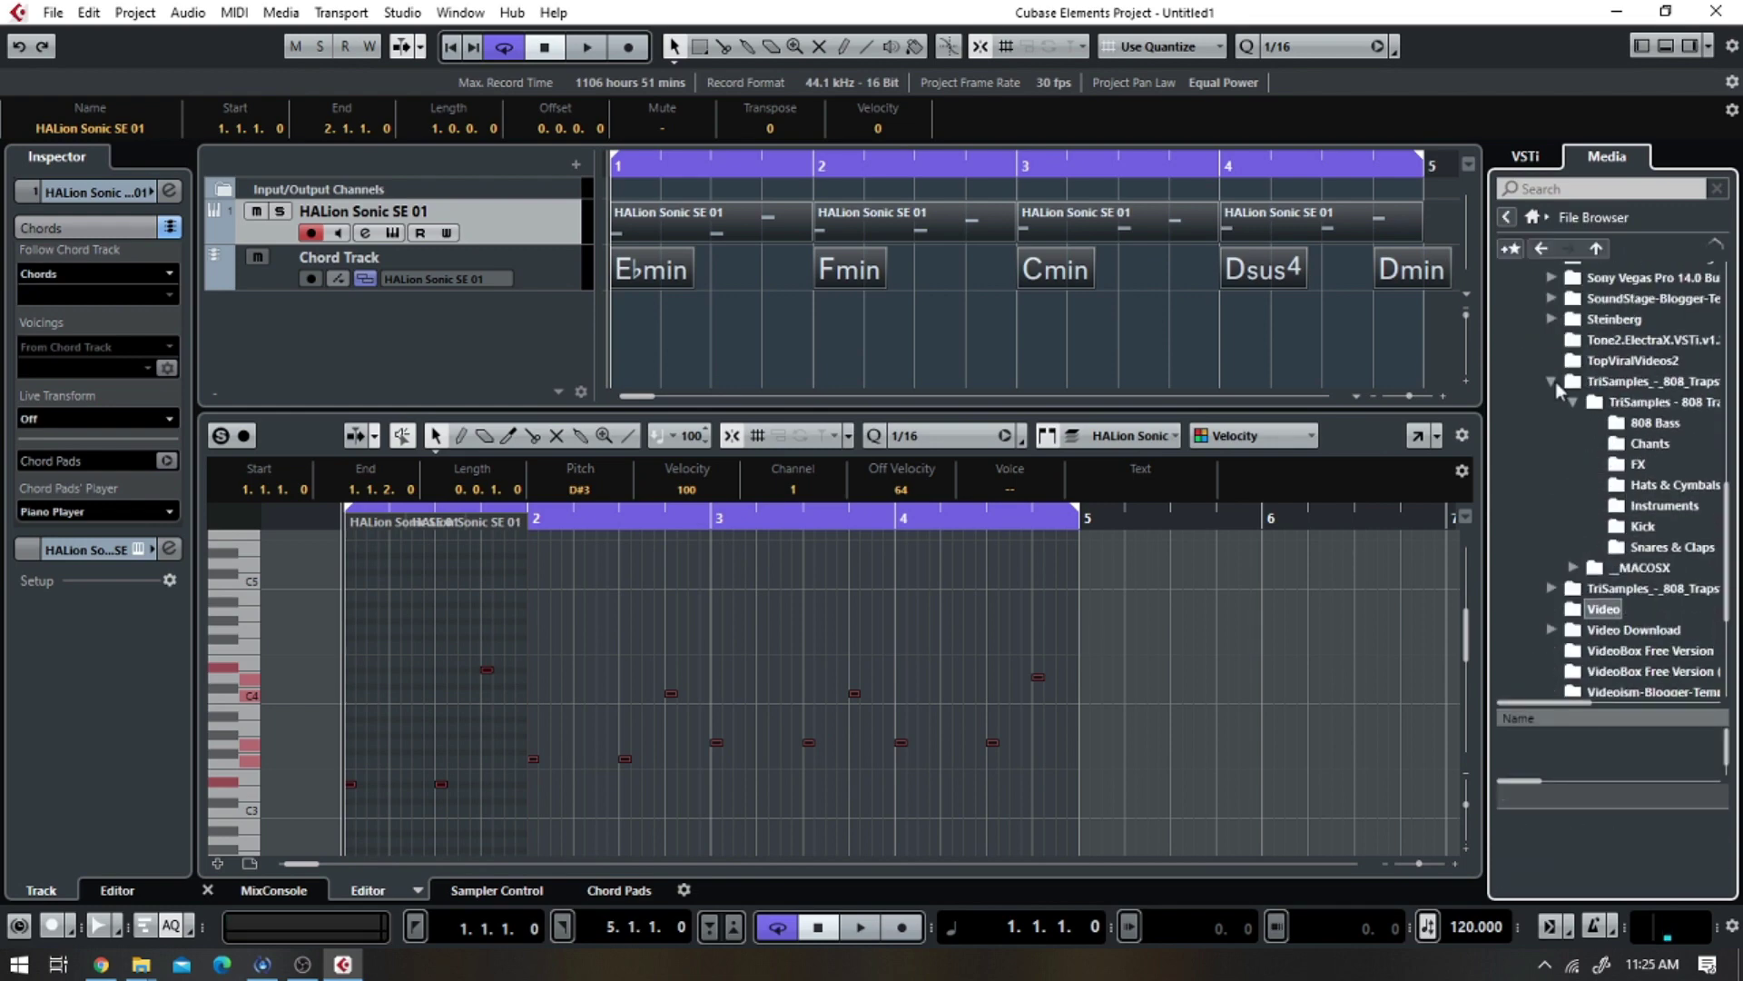
{"action": "left_click", "coordinate": [1551, 382]}
{"action": "scroll", "coordinate": [1563, 469], "scroll_direction": "down", "scroll_amount": 2}
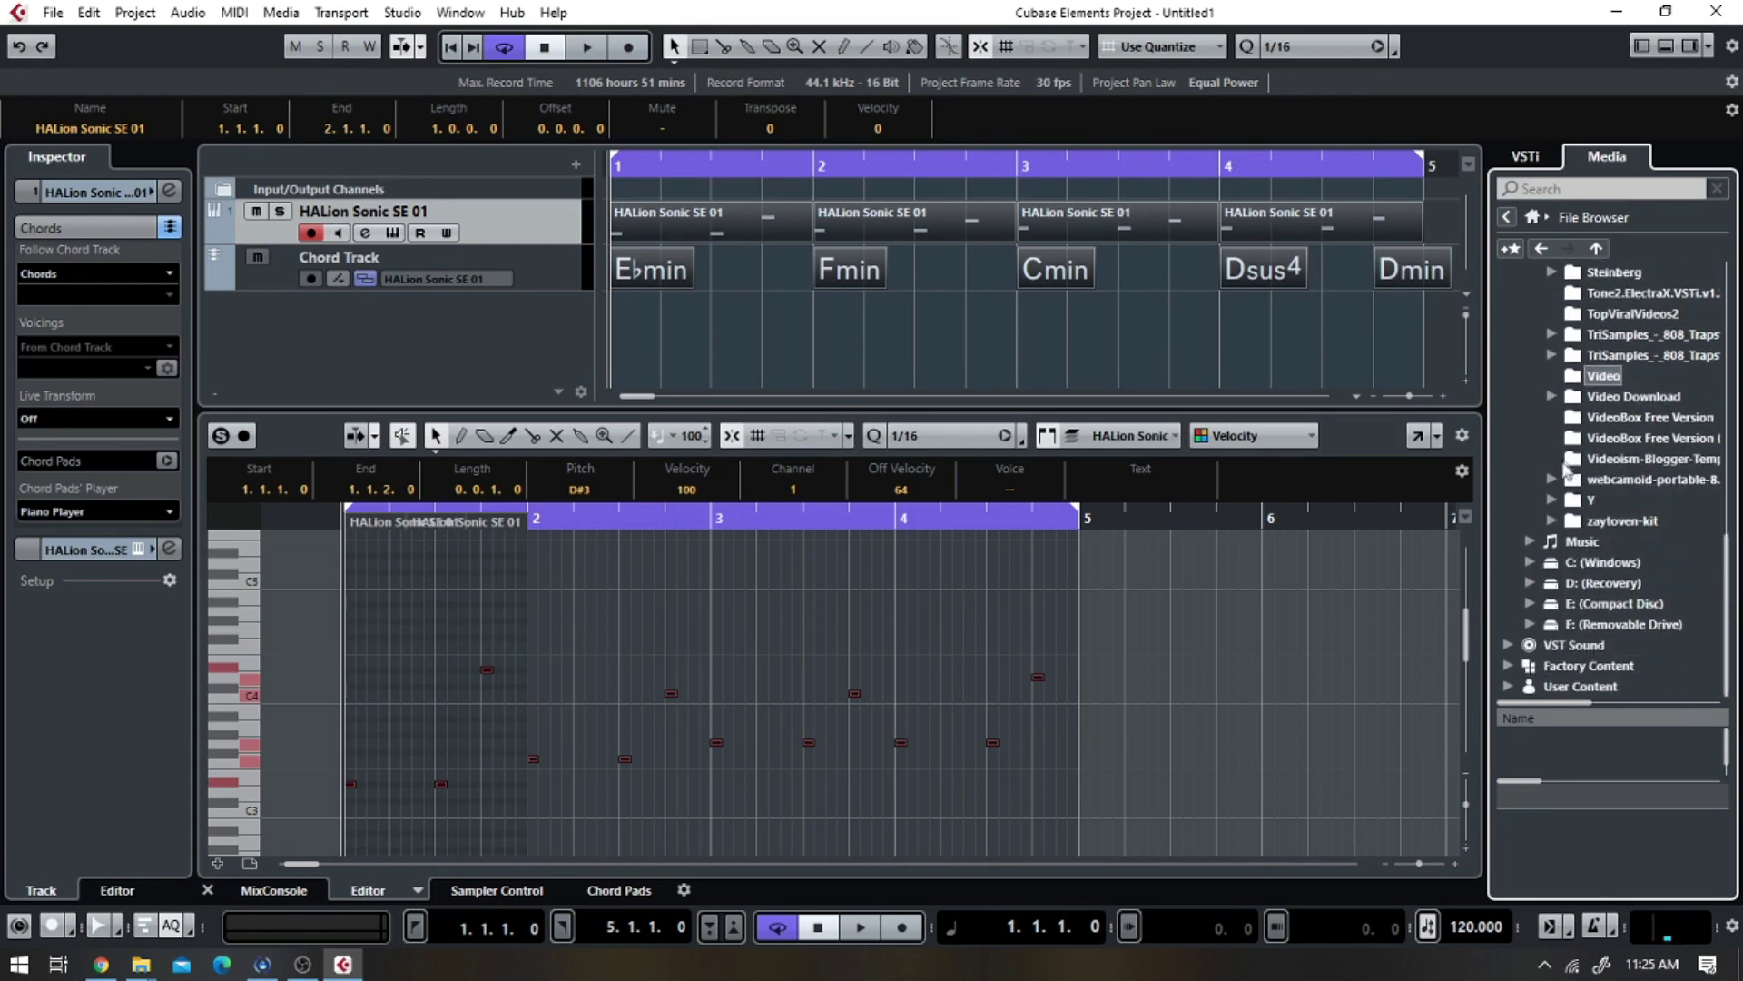
{"action": "left_click", "coordinate": [1533, 542]}
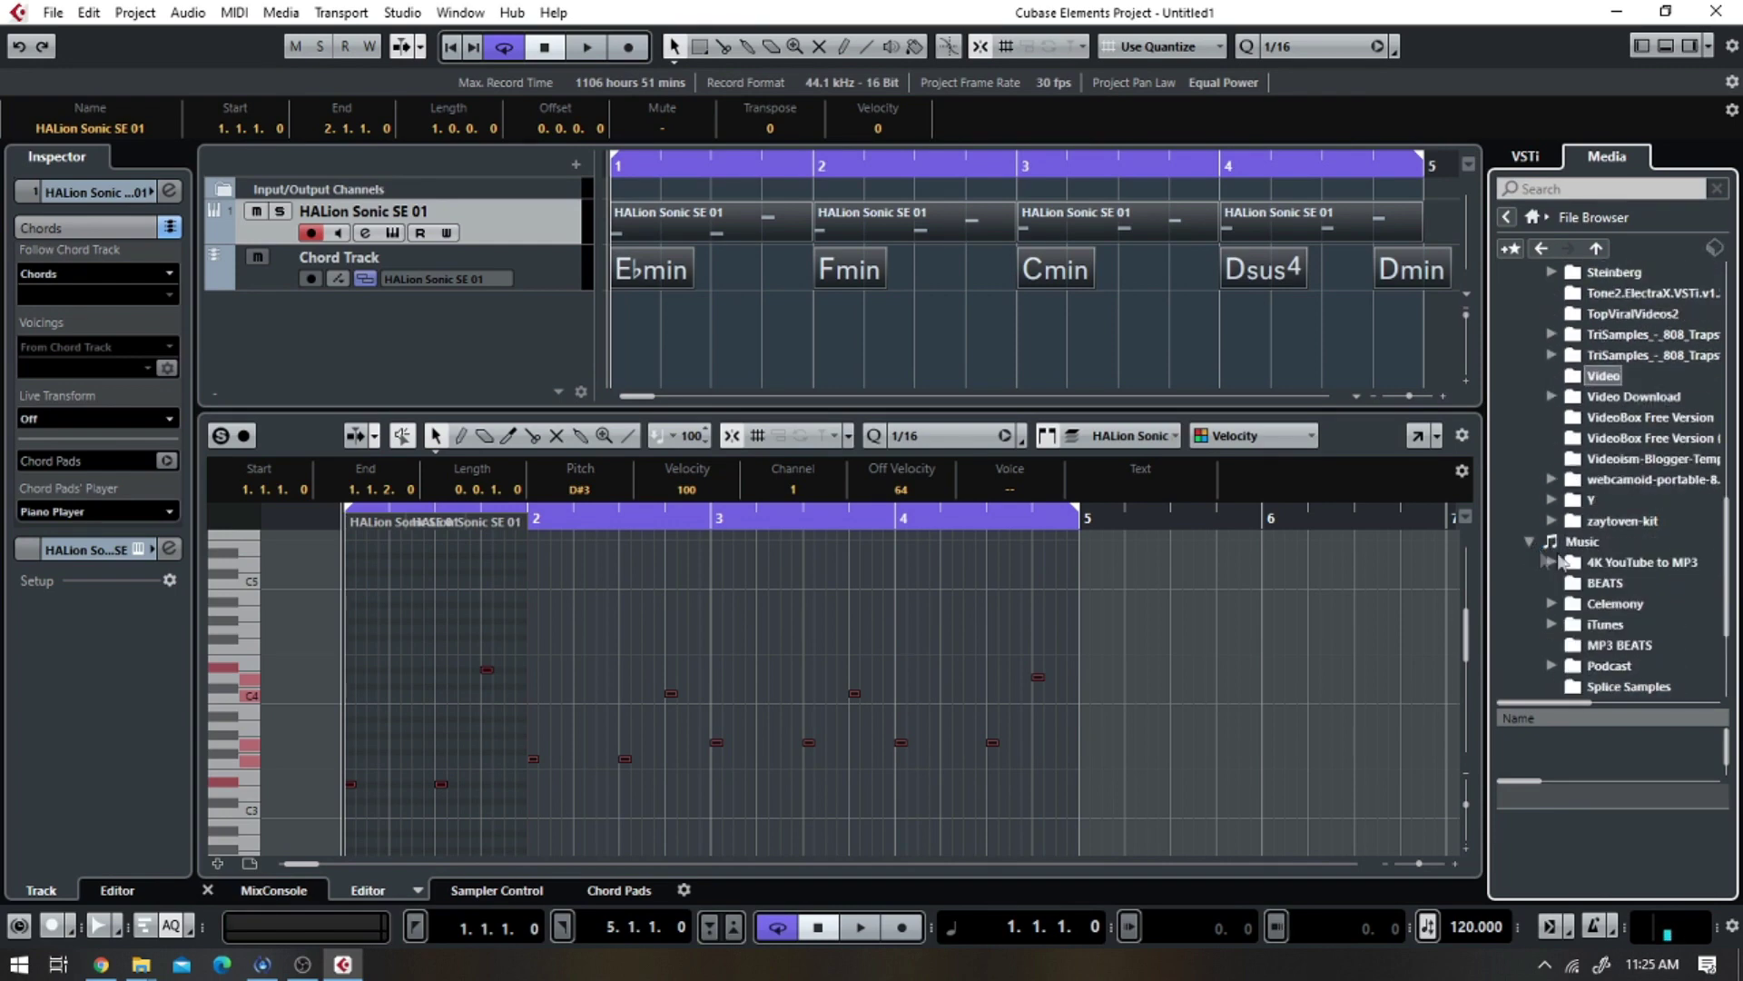
- Look through the Music folder's BEATS, Splice Samples, Podcast and MP3 BEATS subfolders for usable samples
{"action": "scroll", "coordinate": [1625, 572], "scroll_direction": "down", "scroll_amount": 3}
{"action": "scroll", "coordinate": [1619, 608], "scroll_direction": "down", "scroll_amount": 4}
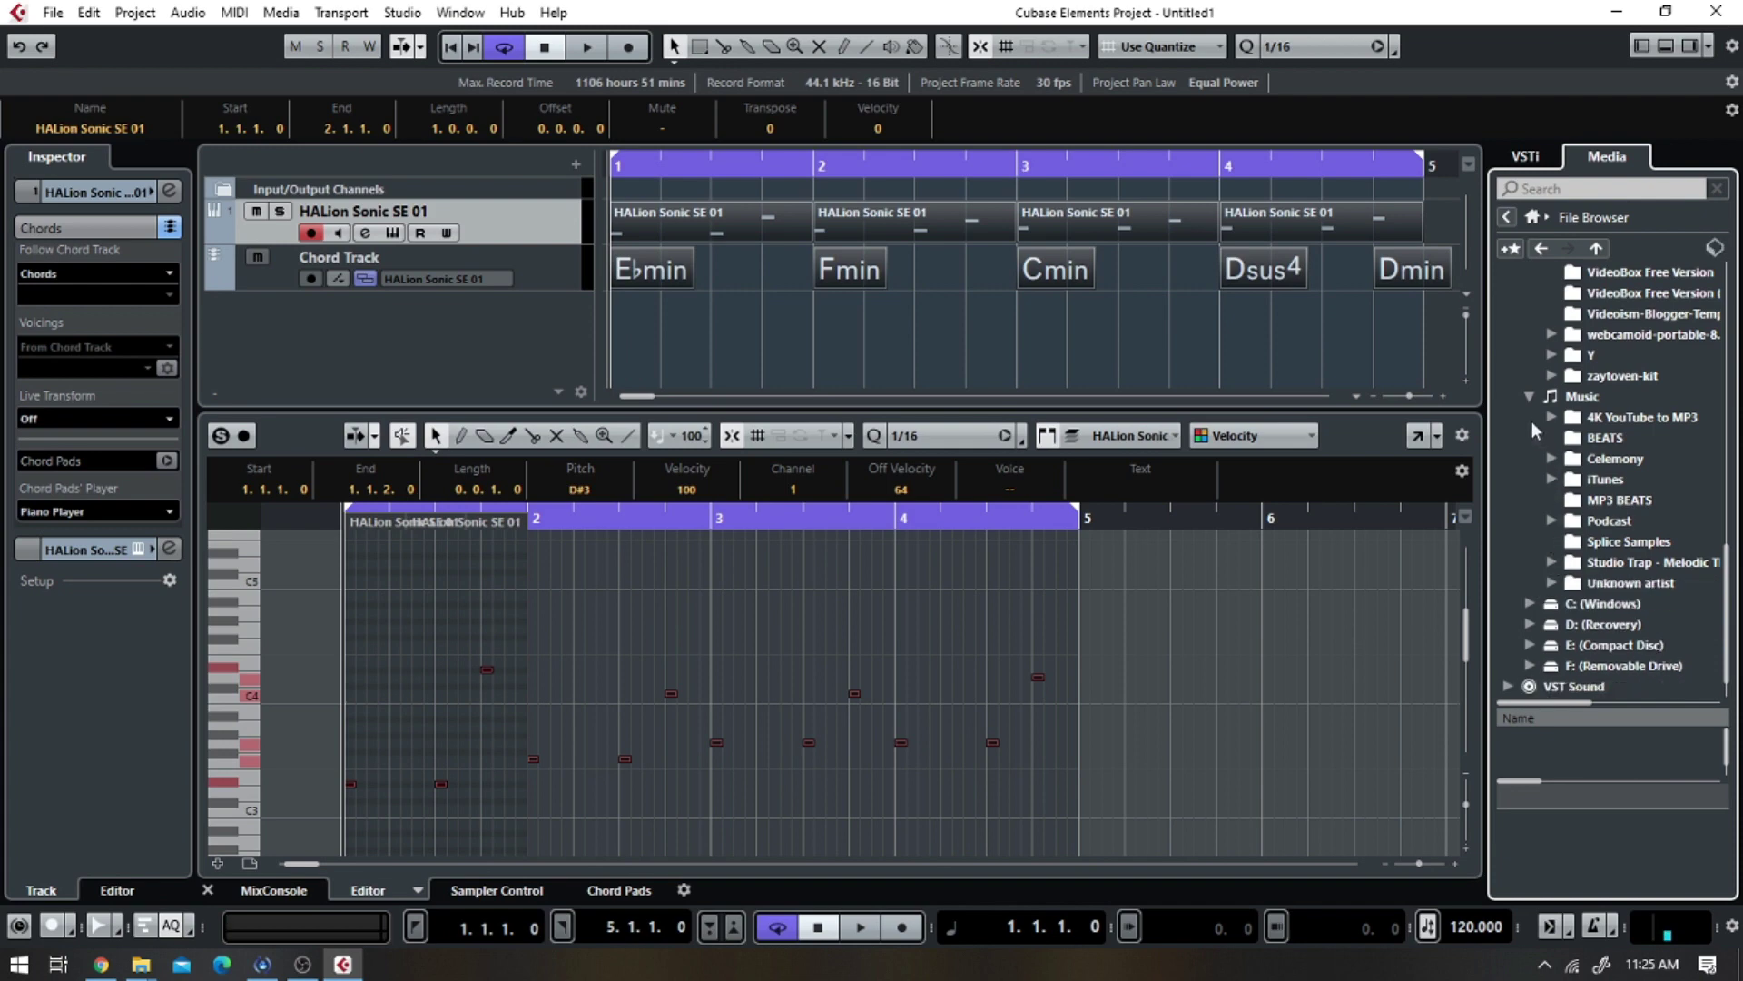
{"action": "scroll", "coordinate": [1544, 627], "scroll_direction": "down", "scroll_amount": 2}
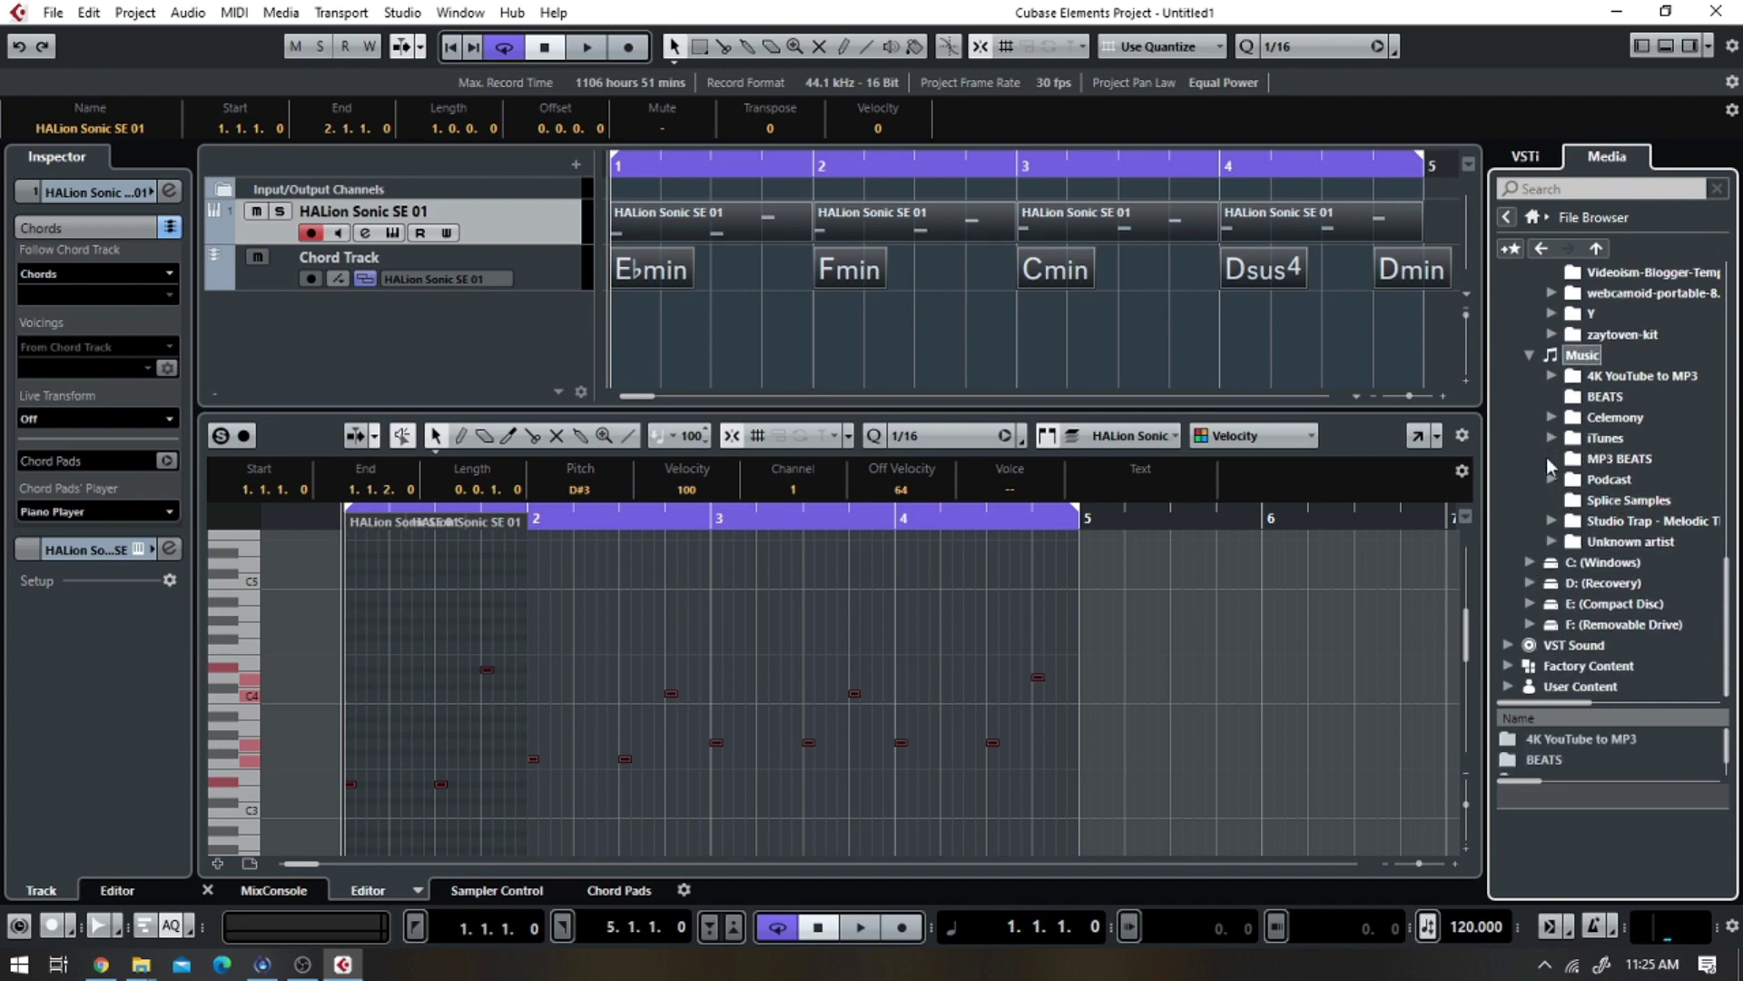
{"action": "left_click", "coordinate": [1582, 461]}
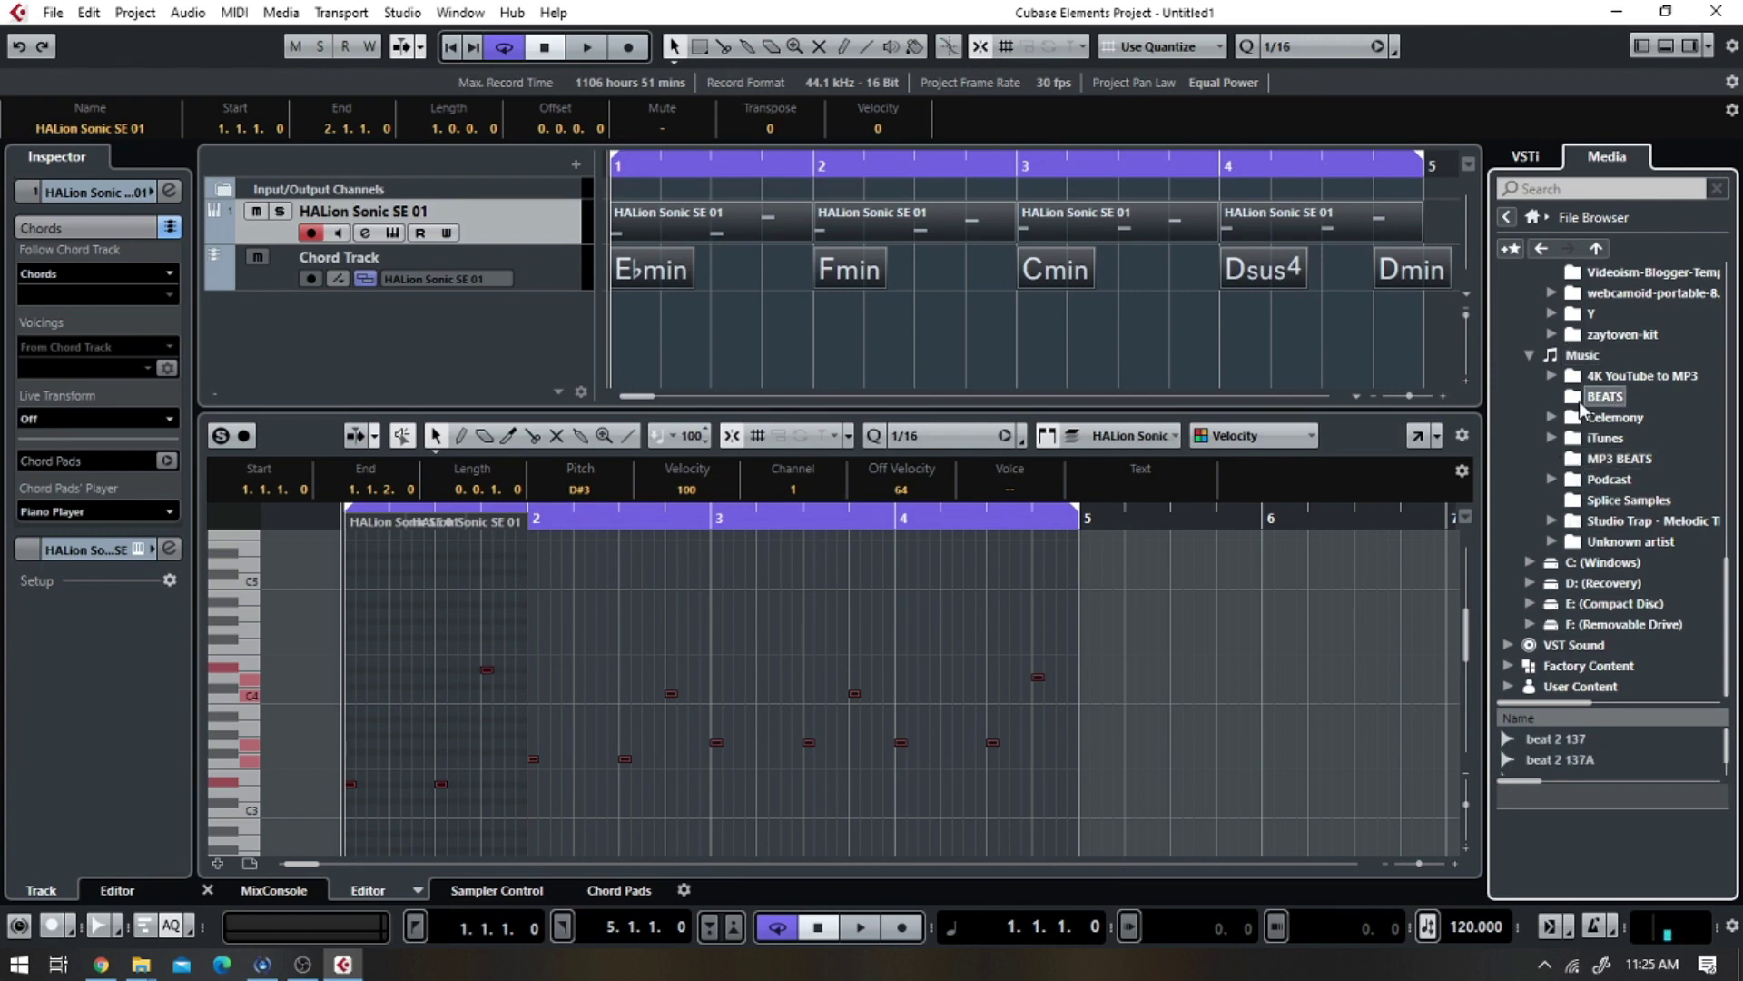
{"action": "left_click", "coordinate": [1579, 522]}
{"action": "left_click", "coordinate": [1577, 509]}
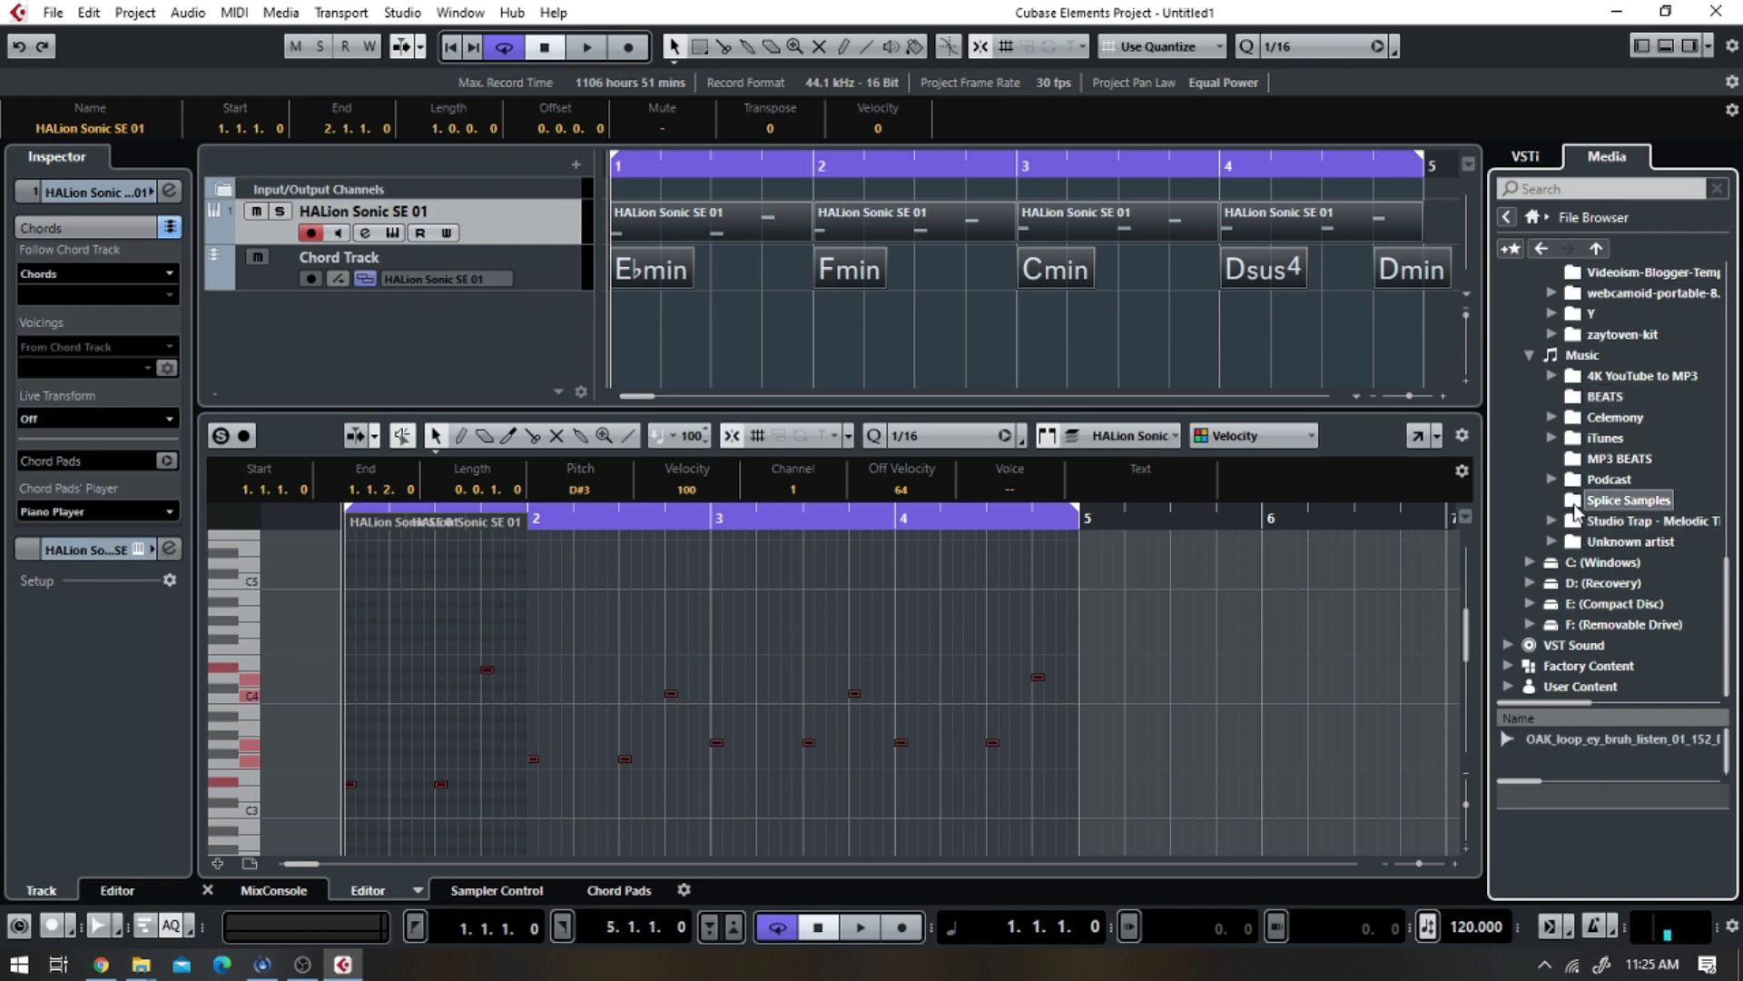
{"action": "left_click", "coordinate": [1584, 481]}
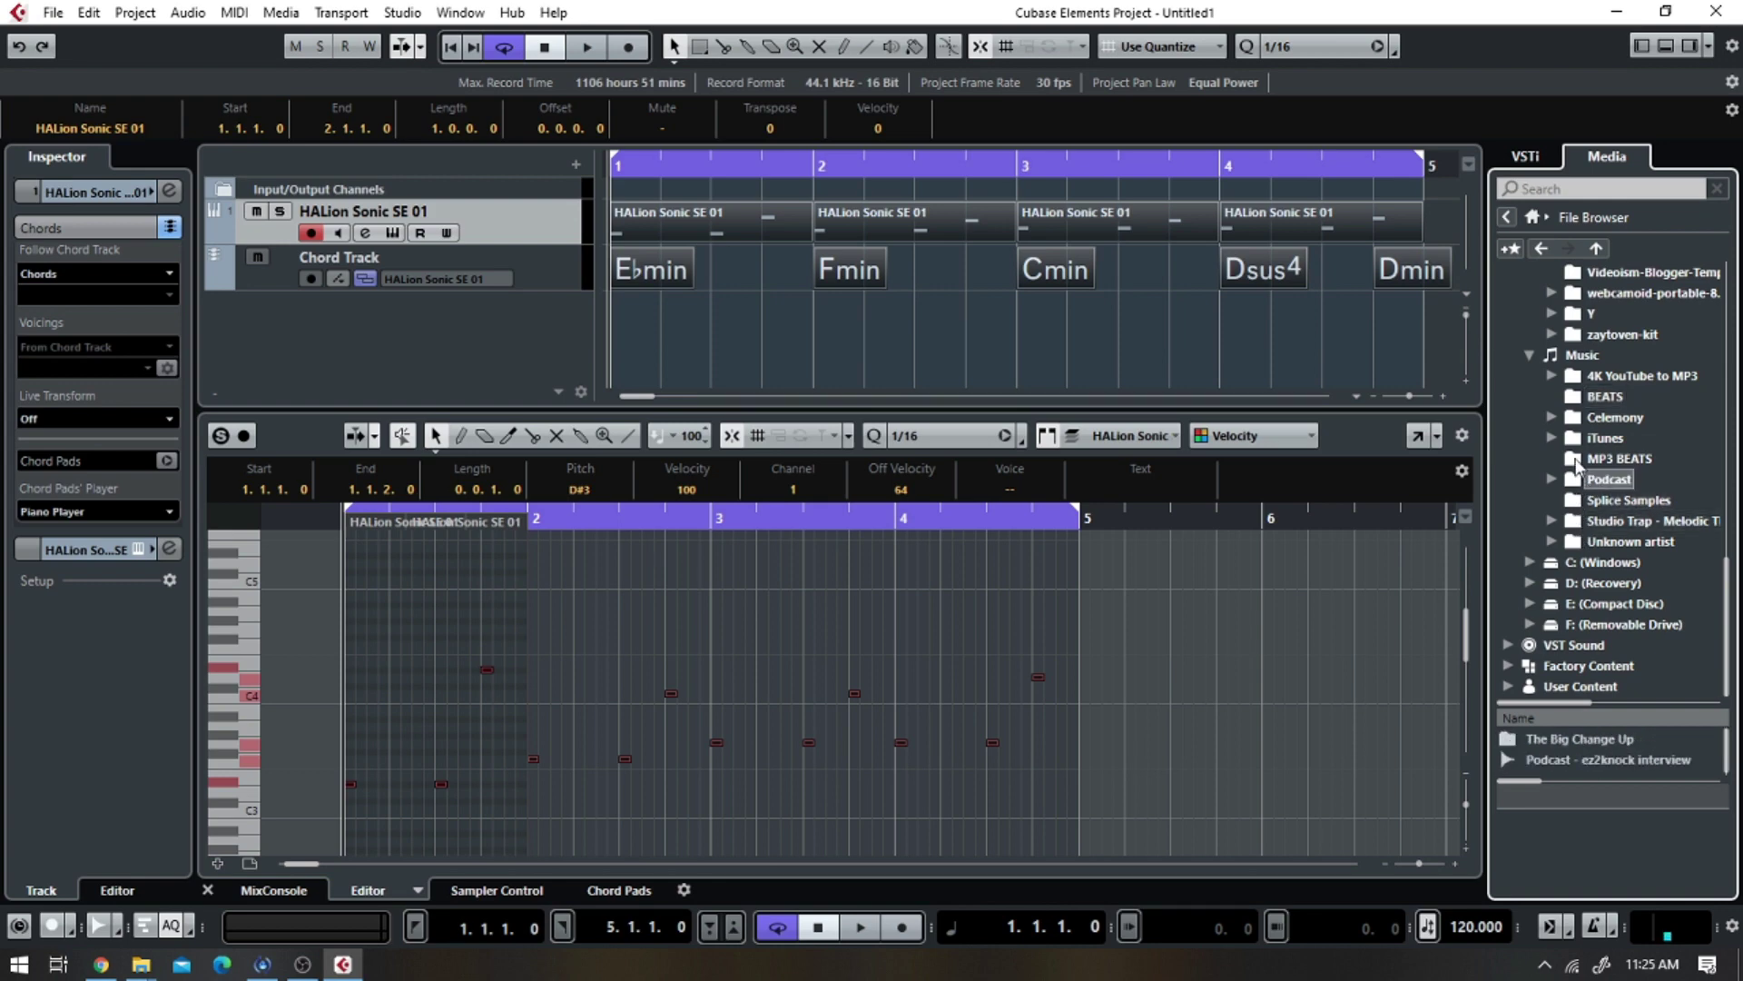
{"action": "left_click", "coordinate": [1577, 461]}
- Collapse the Downloads folder in the file browser and show the contents of the Music folder
{"action": "scroll", "coordinate": [1590, 470], "scroll_direction": "up", "scroll_amount": 7}
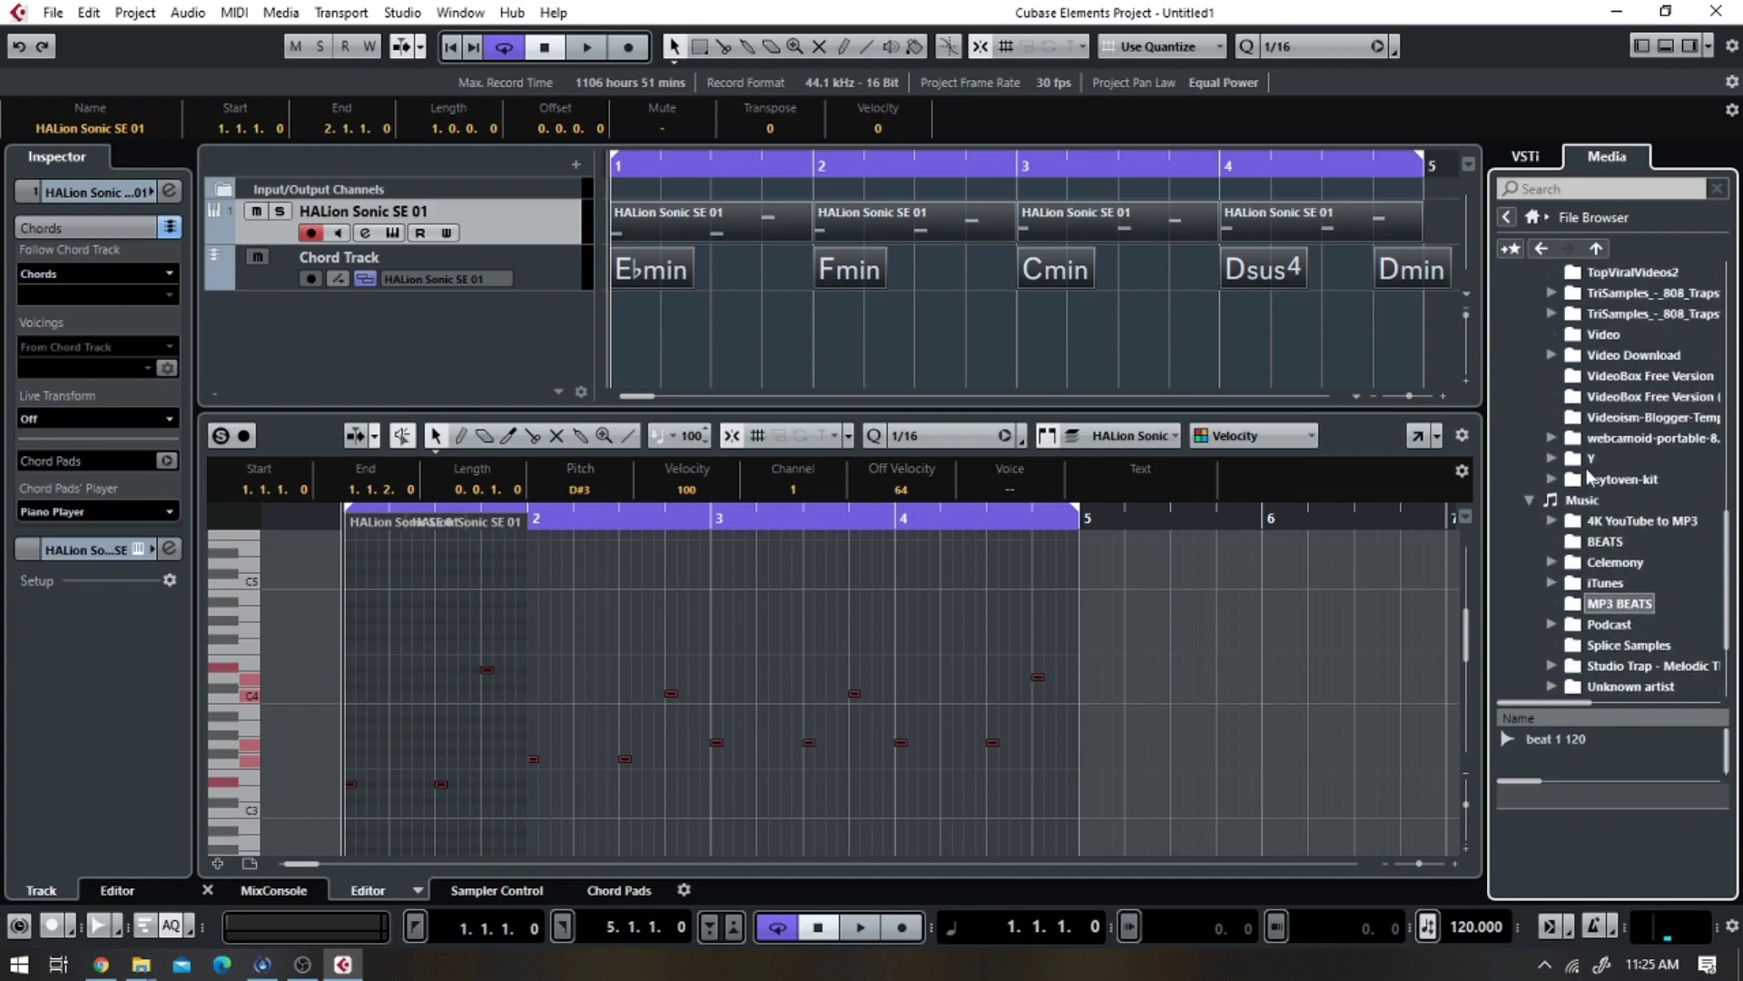
{"action": "scroll", "coordinate": [1587, 473], "scroll_direction": "up", "scroll_amount": 6}
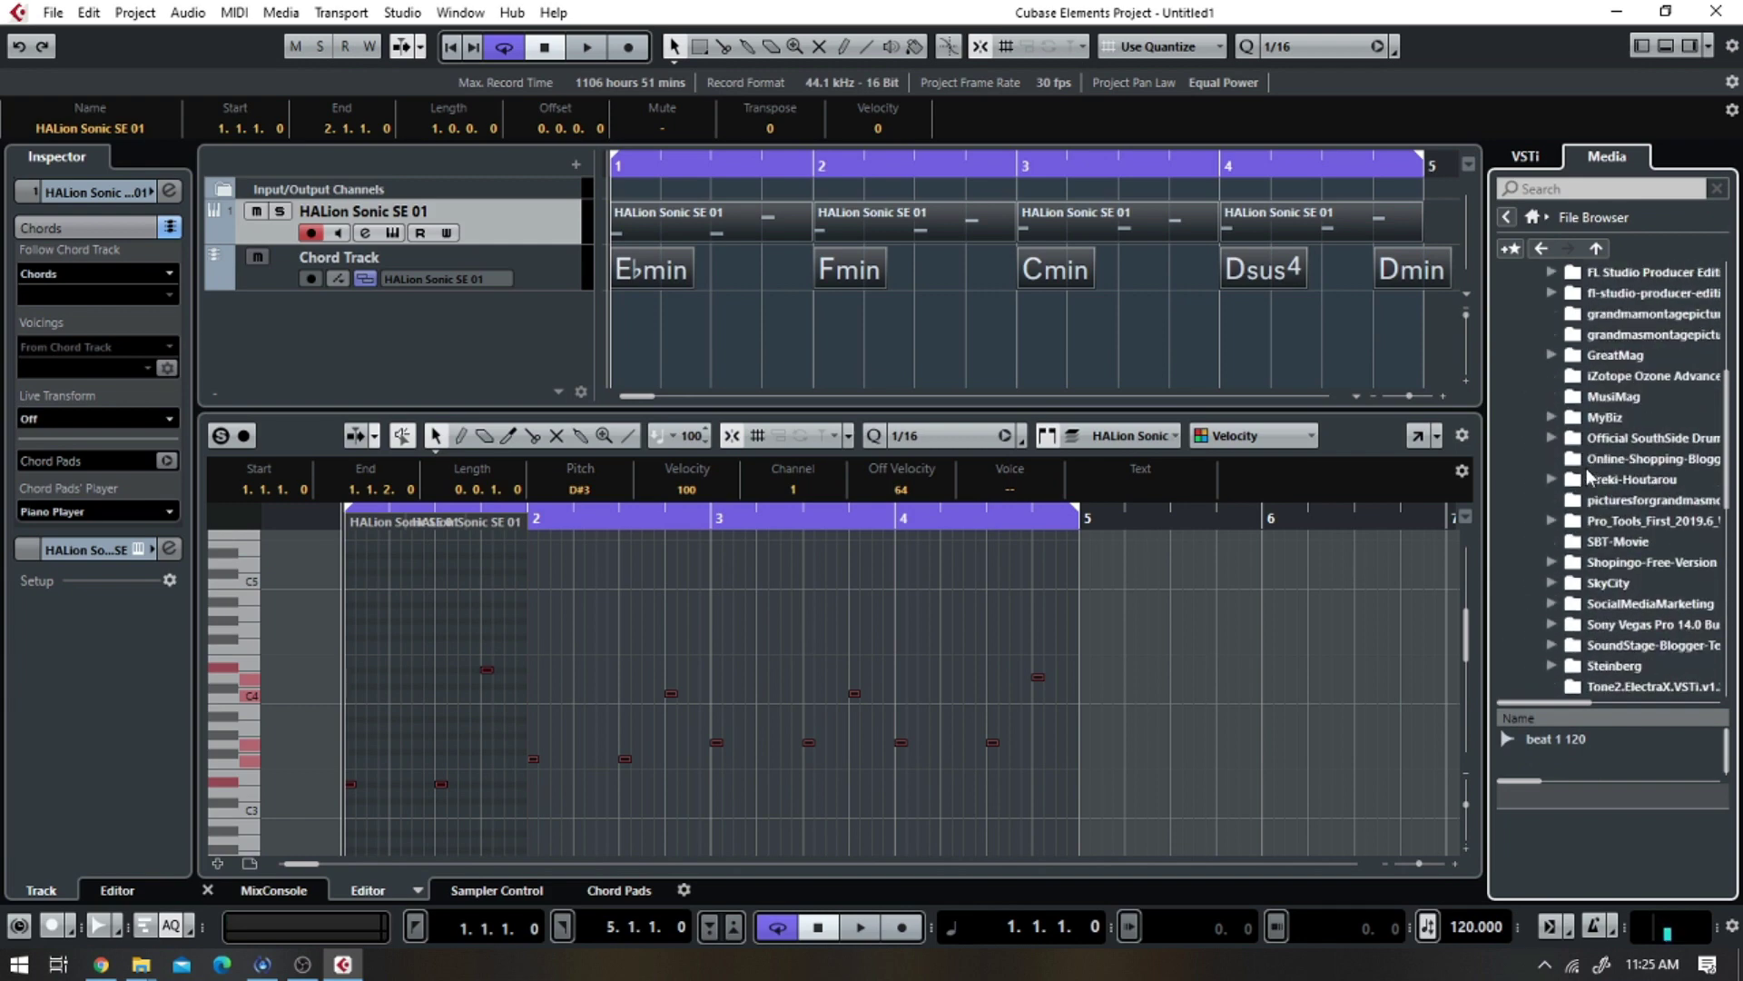
{"action": "scroll", "coordinate": [1591, 478], "scroll_direction": "up", "scroll_amount": 5}
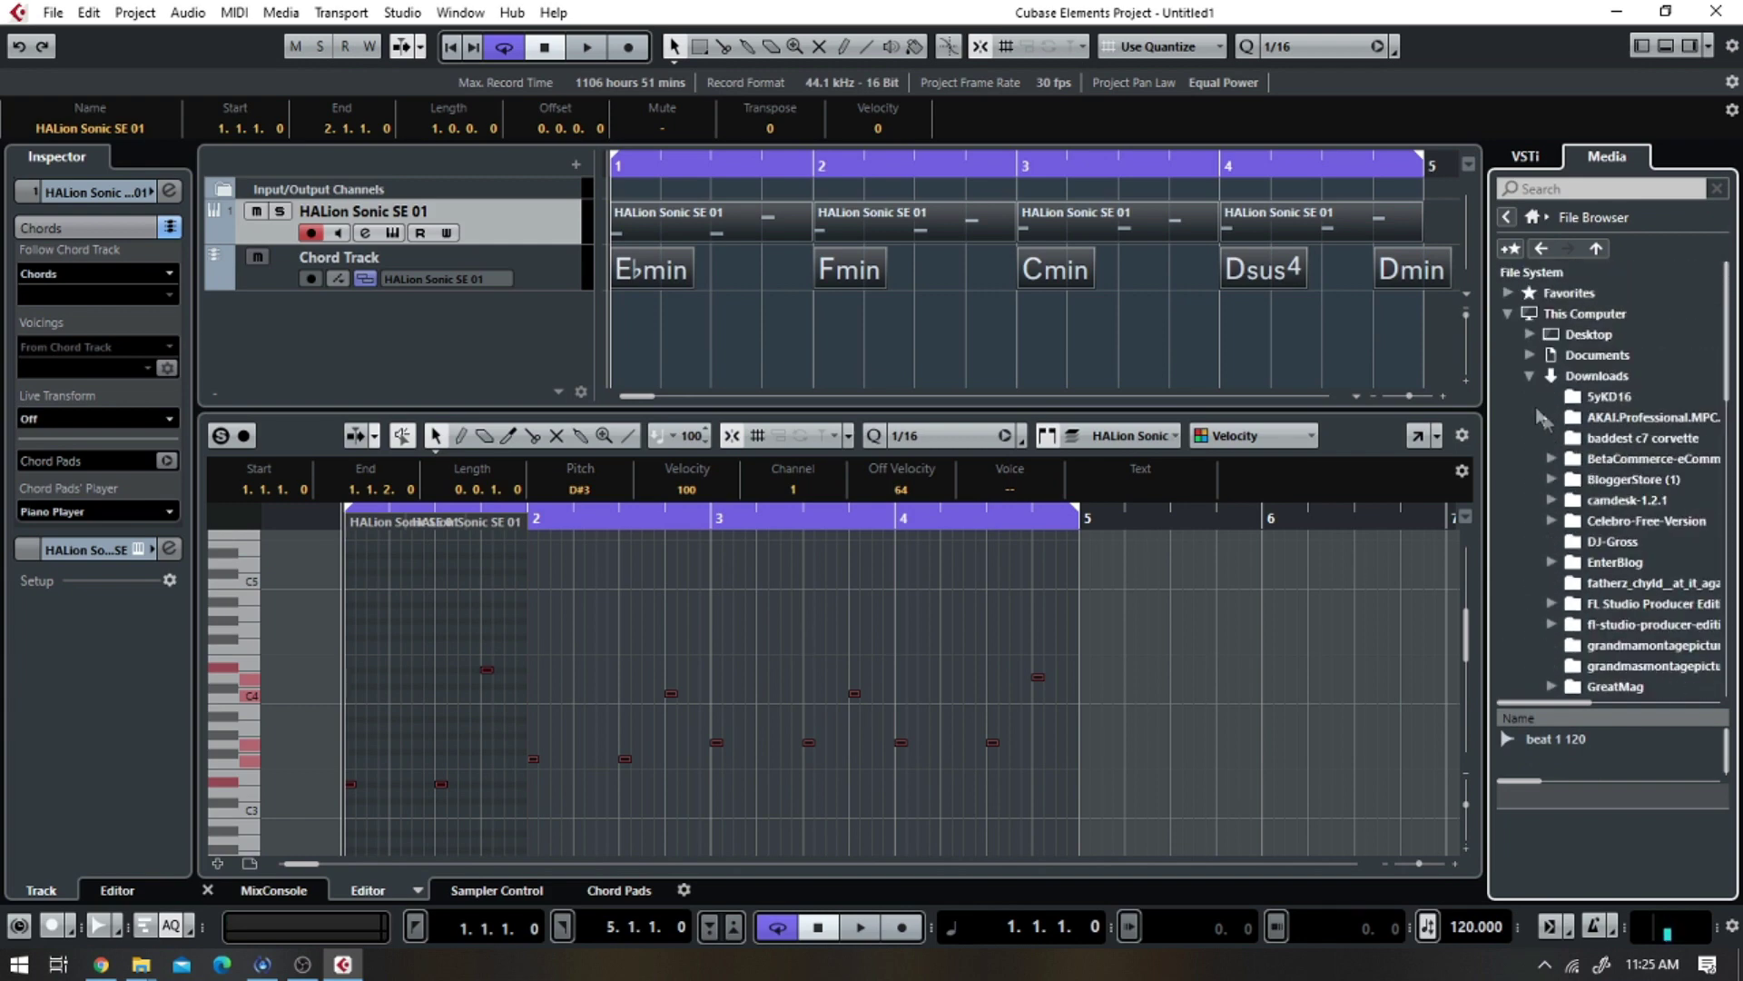
{"action": "left_click", "coordinate": [1531, 378]}
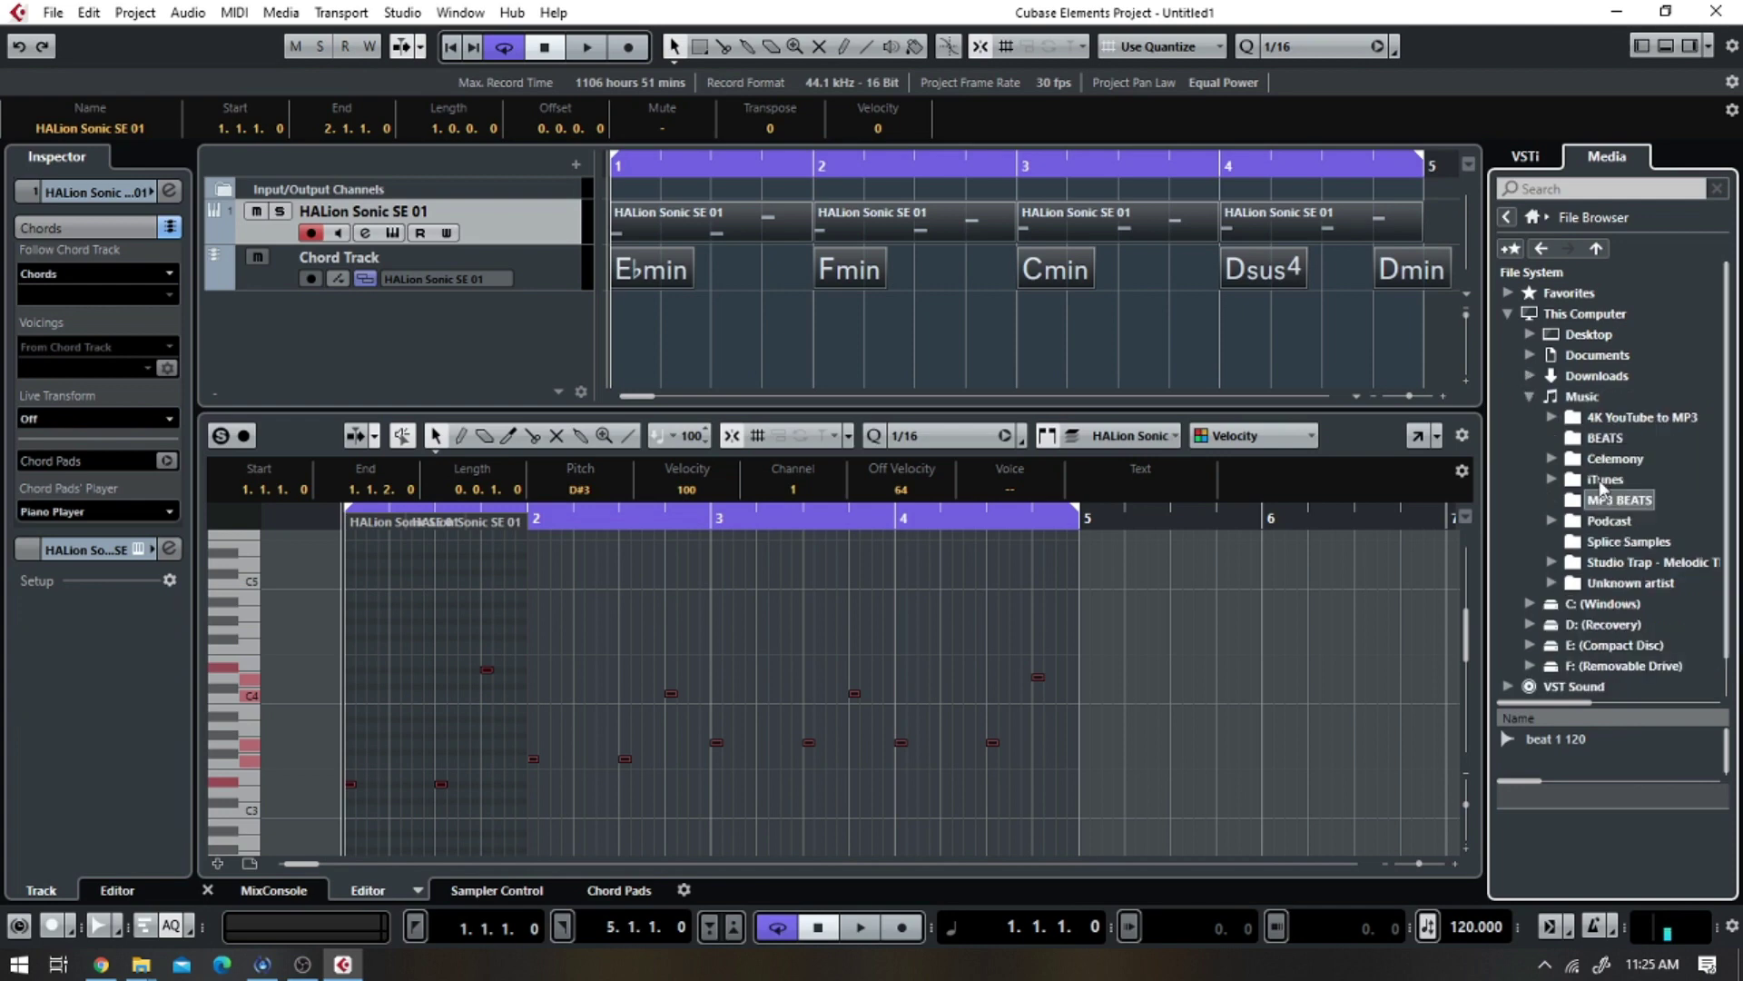
{"action": "left_click", "coordinate": [1578, 377]}
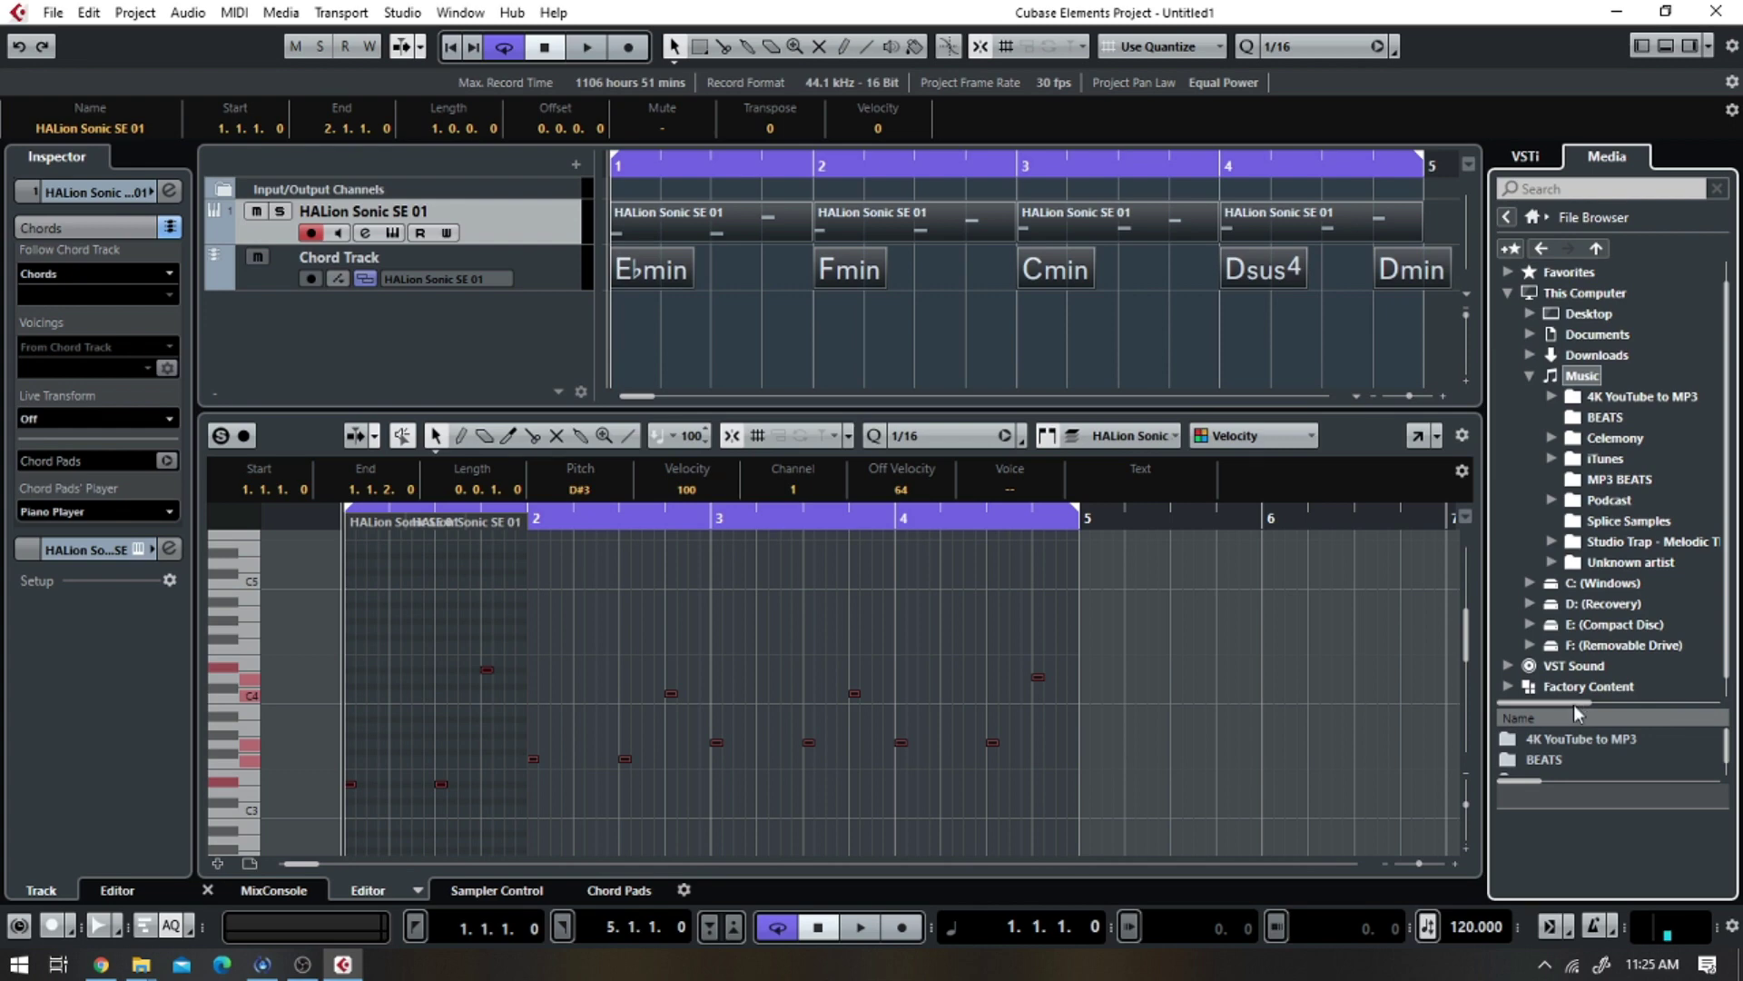
- Enlarge the file browser's results list and open the BEATS folder from it
{"action": "left_click_drag", "start_coordinate": [1574, 704], "coordinate": [1579, 558]}
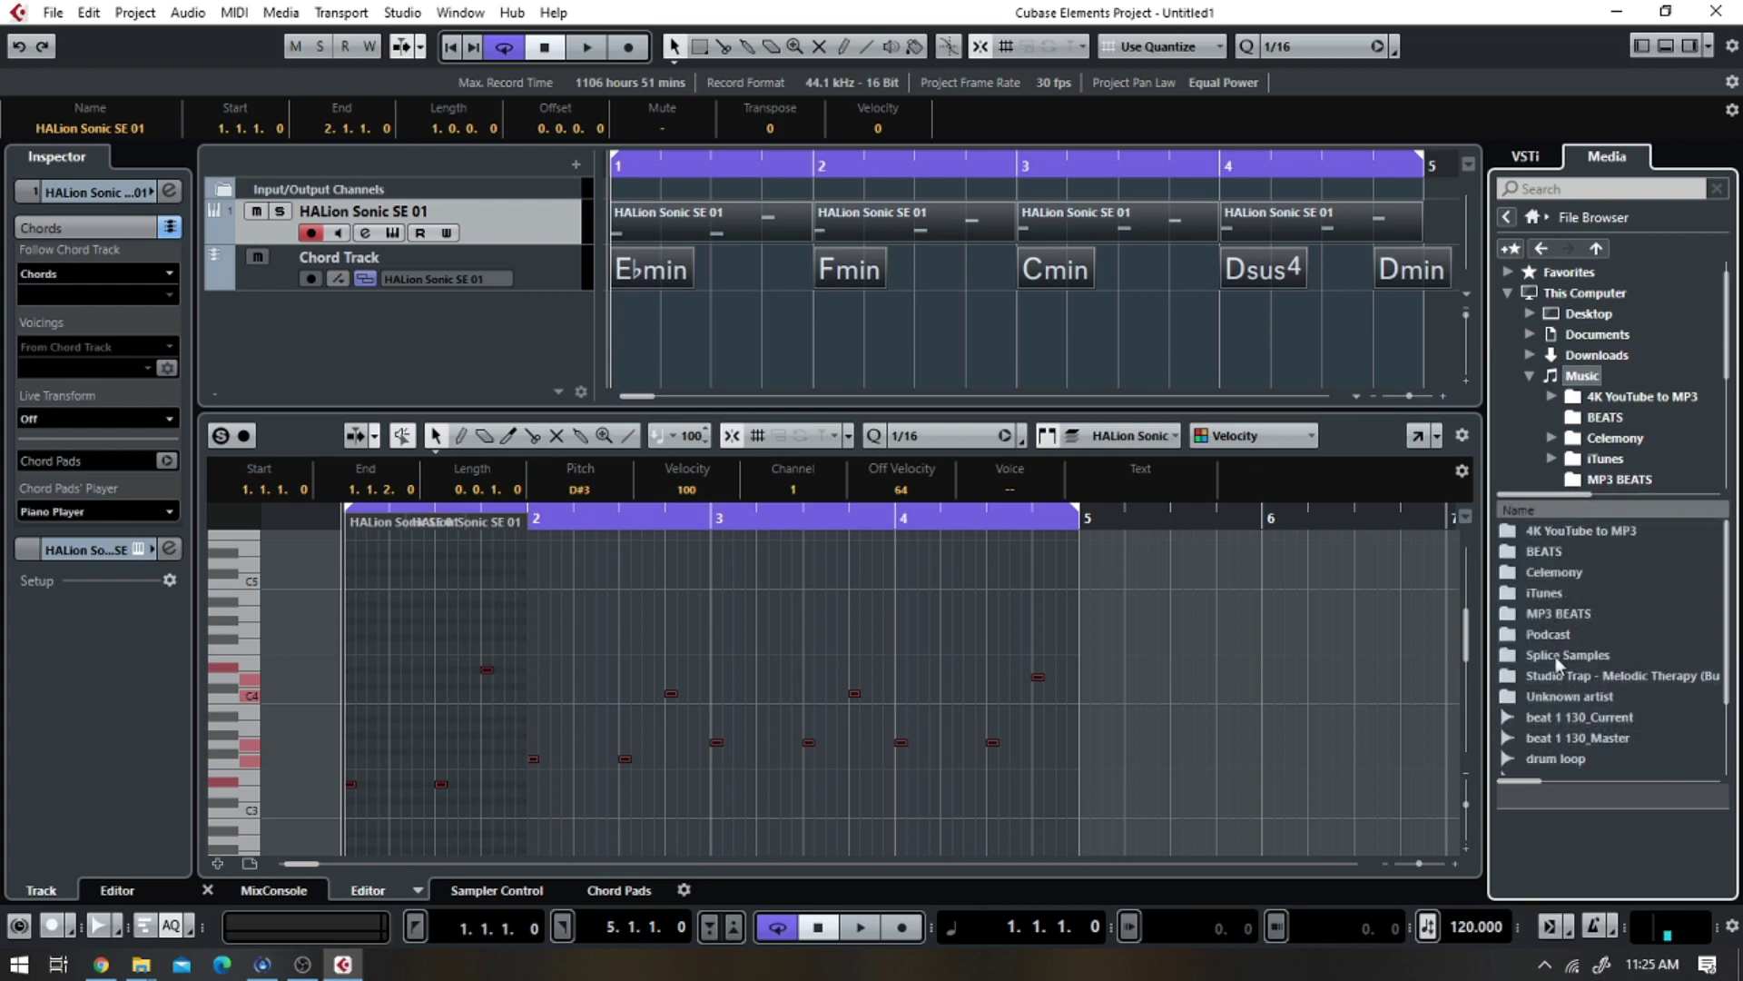
{"action": "scroll", "coordinate": [1560, 655], "scroll_direction": "down", "scroll_amount": 3}
{"action": "scroll", "coordinate": [1554, 646], "scroll_direction": "up", "scroll_amount": 3}
{"action": "double_click", "coordinate": [1513, 549]}
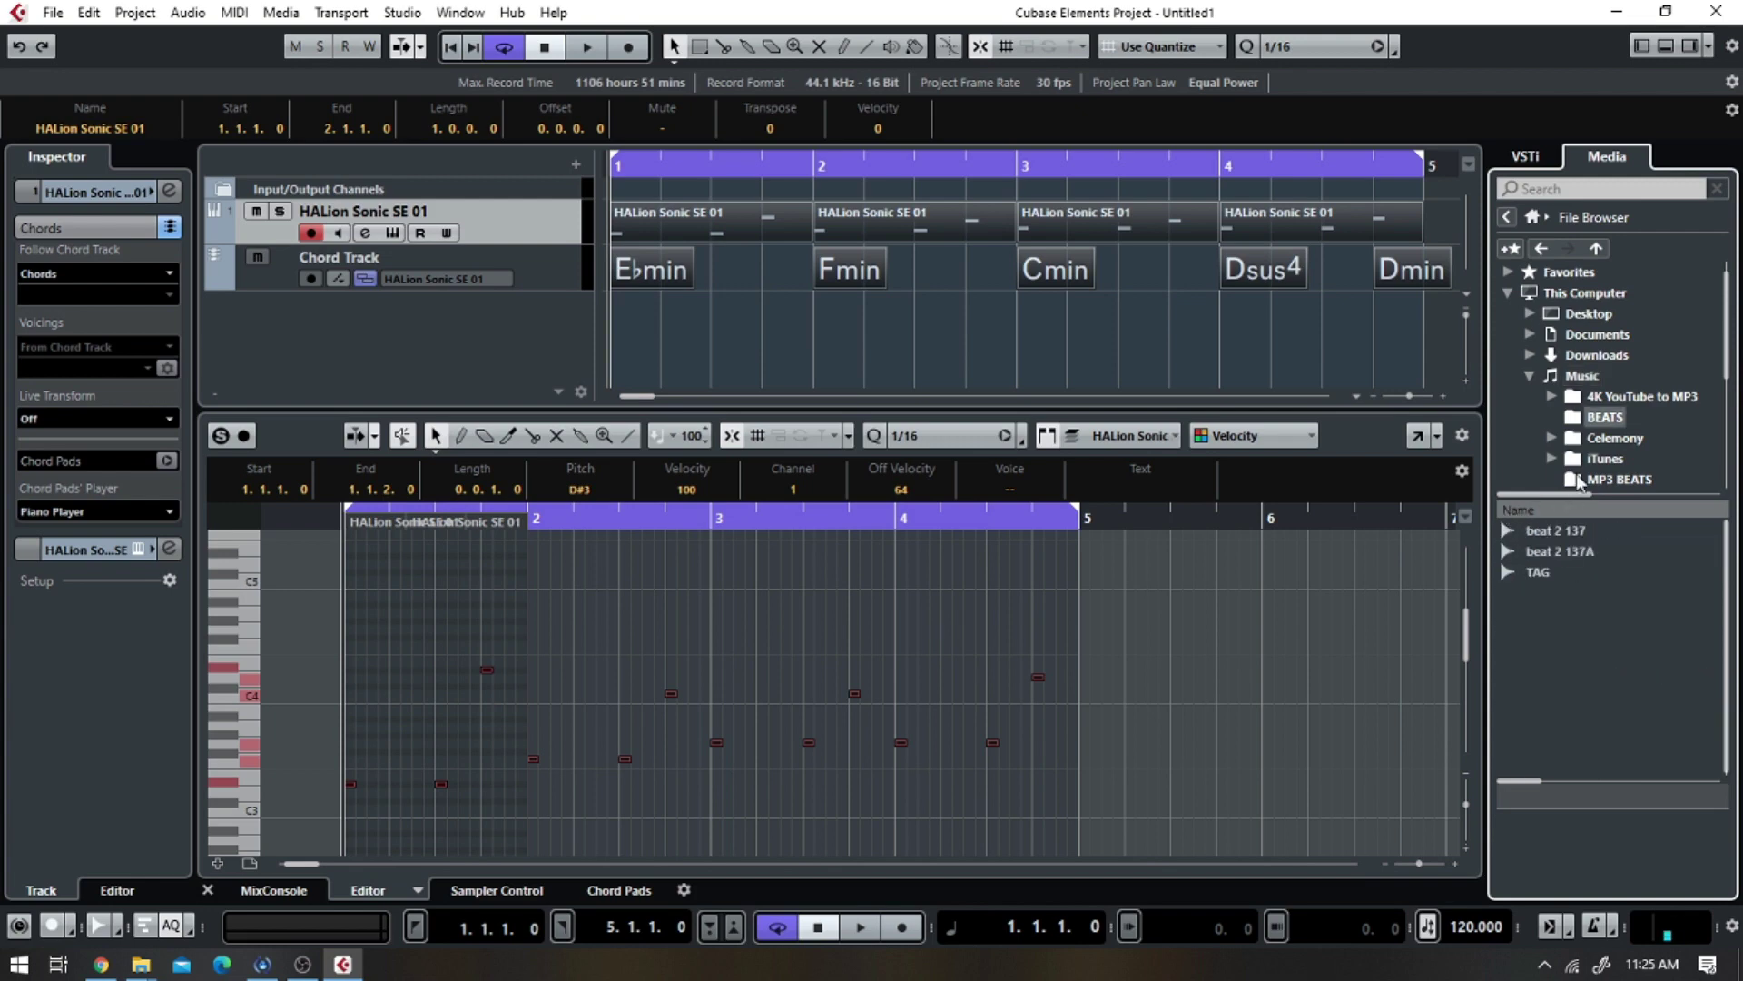
- Expand the Studio Trap - Melodic Therapy folder inside Music to show its contents
{"action": "scroll", "coordinate": [1580, 476], "scroll_direction": "down", "scroll_amount": 2}
{"action": "scroll", "coordinate": [1578, 425], "scroll_direction": "down", "scroll_amount": 2}
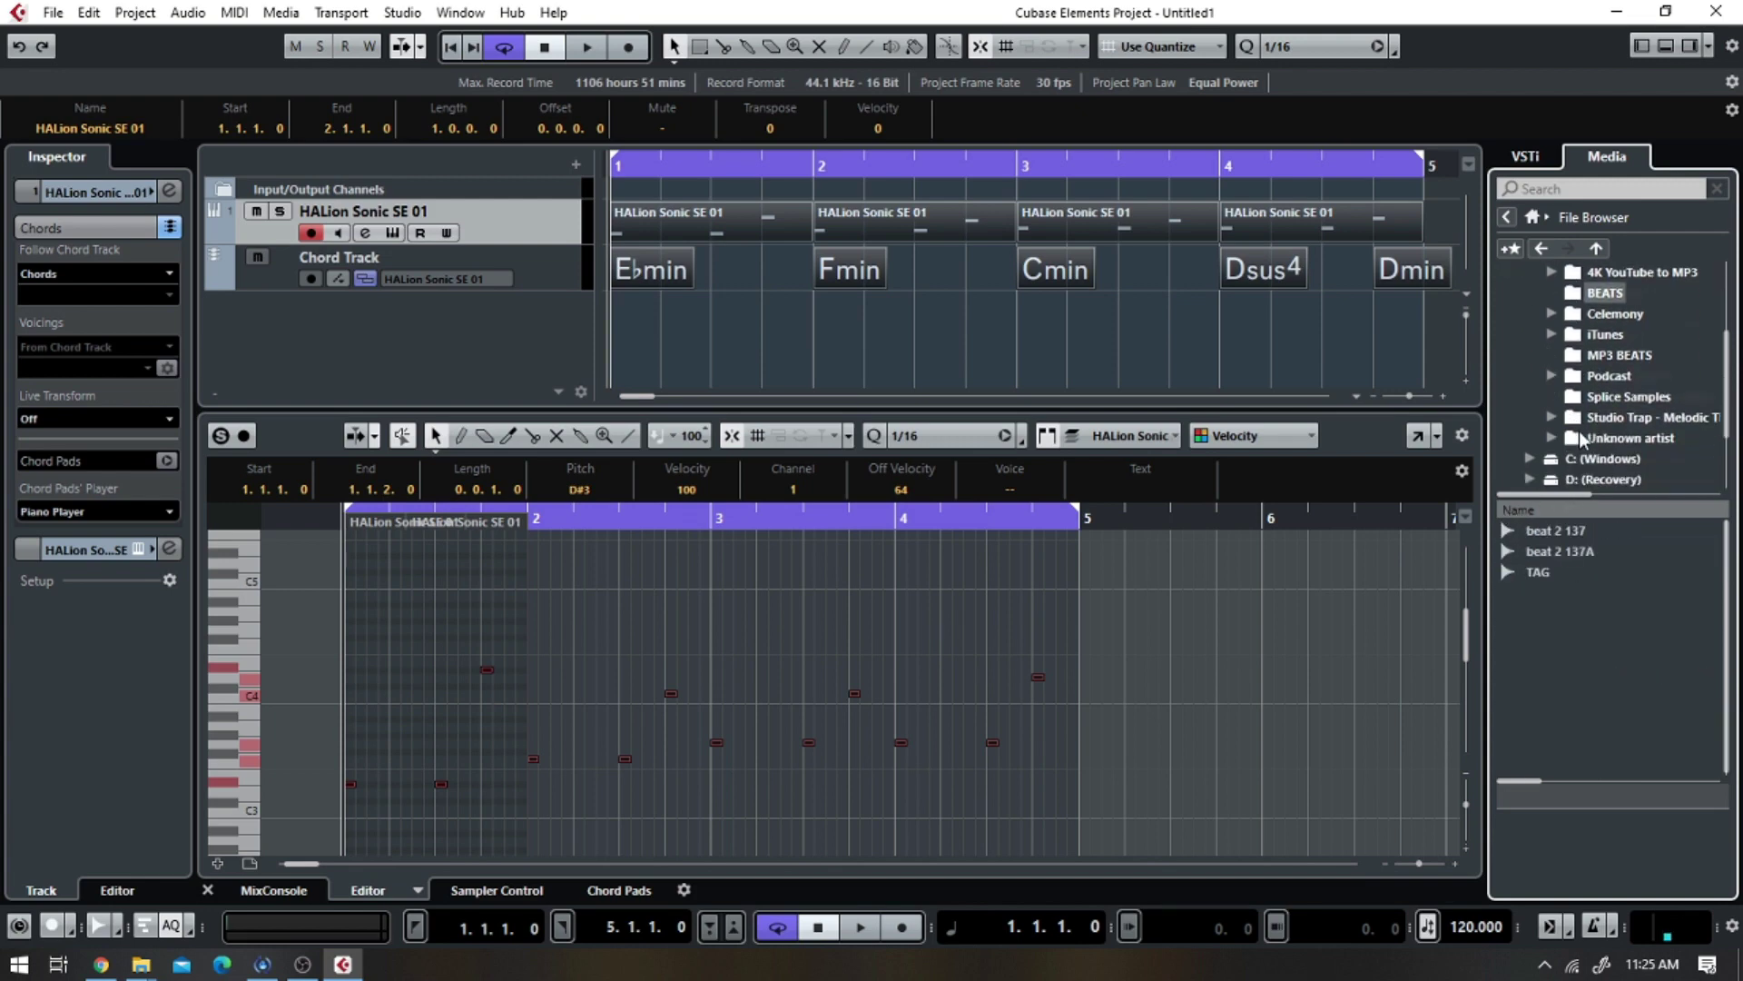
{"action": "double_click", "coordinate": [1598, 397]}
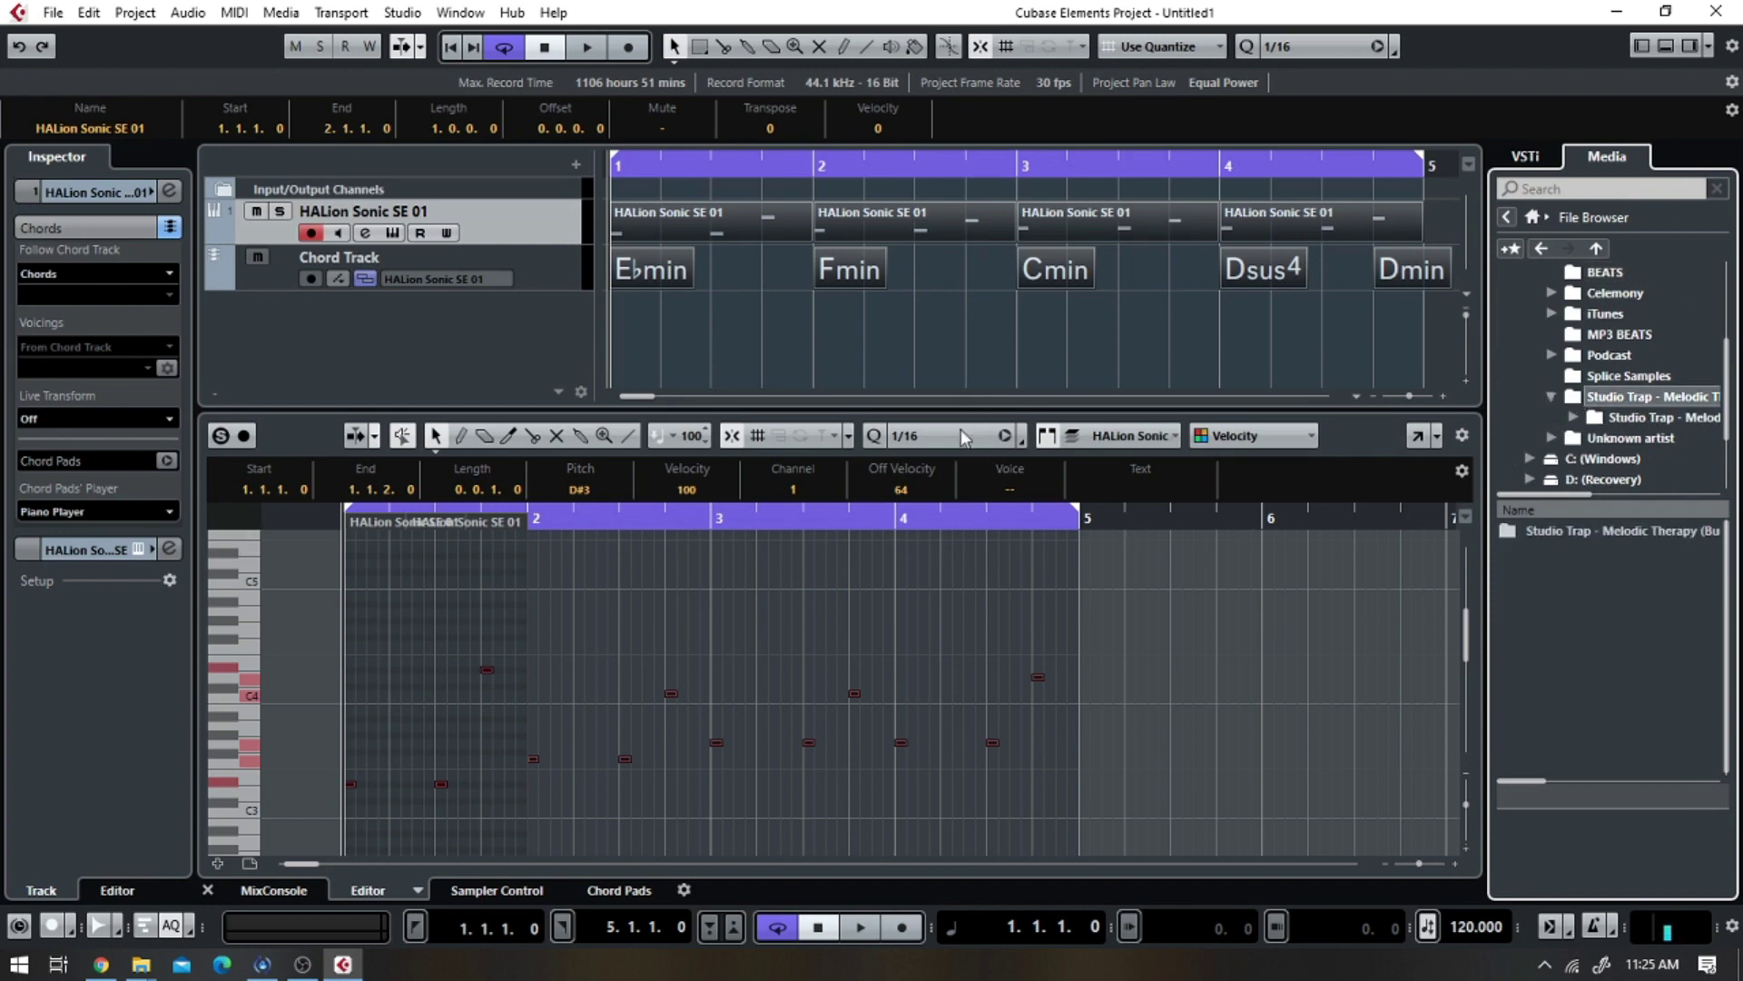
- Shrink the key editor to give the arrangement more height, select the chord track and hide the media browser
{"action": "left_click_drag", "start_coordinate": [983, 409], "coordinate": [983, 672]}
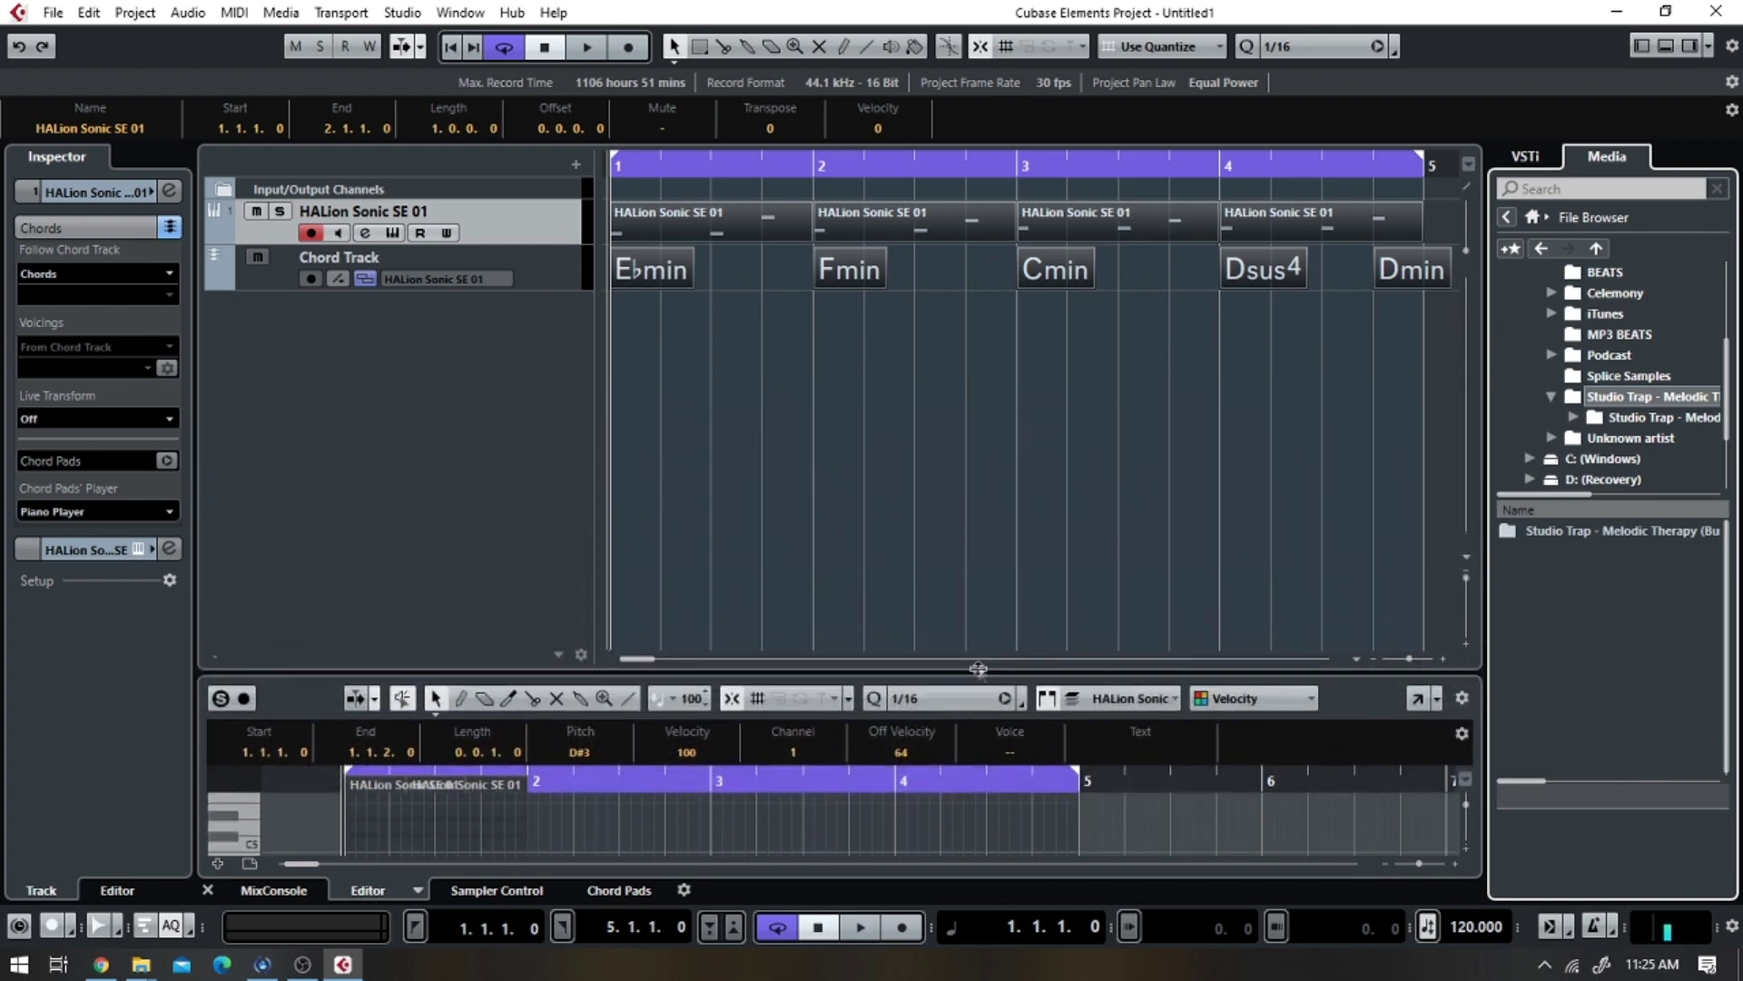
{"action": "left_click", "coordinate": [547, 272]}
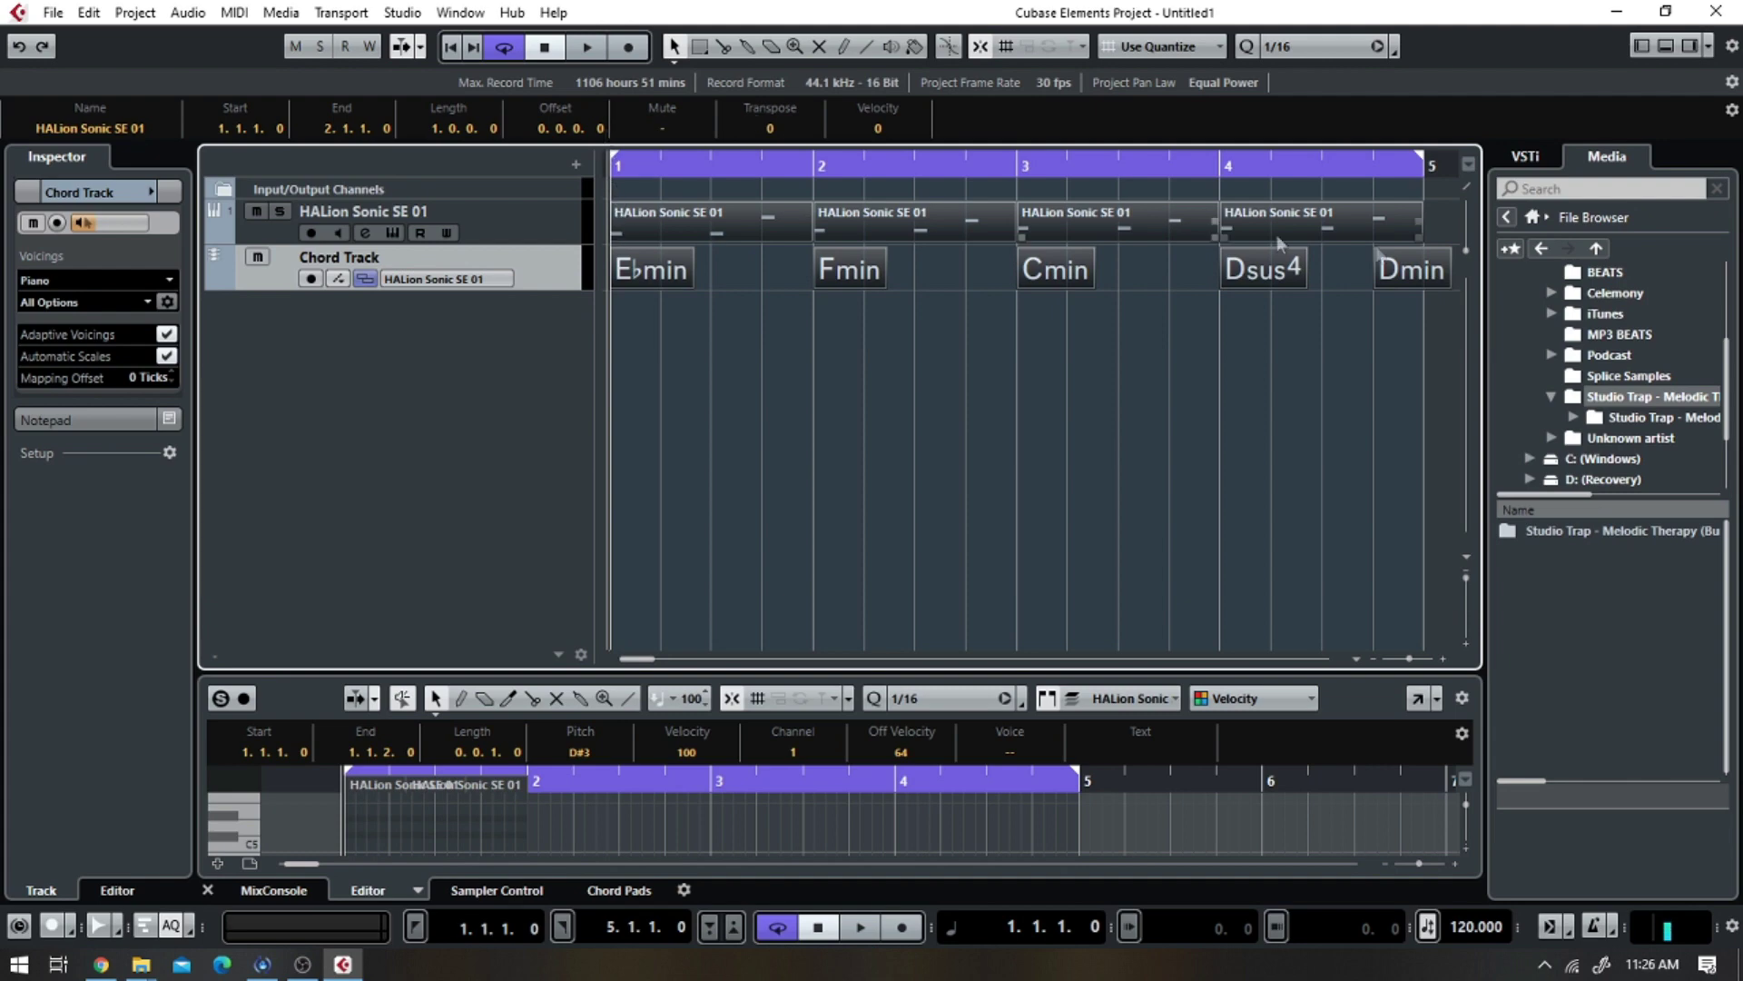
{"action": "left_click", "coordinate": [1688, 47]}
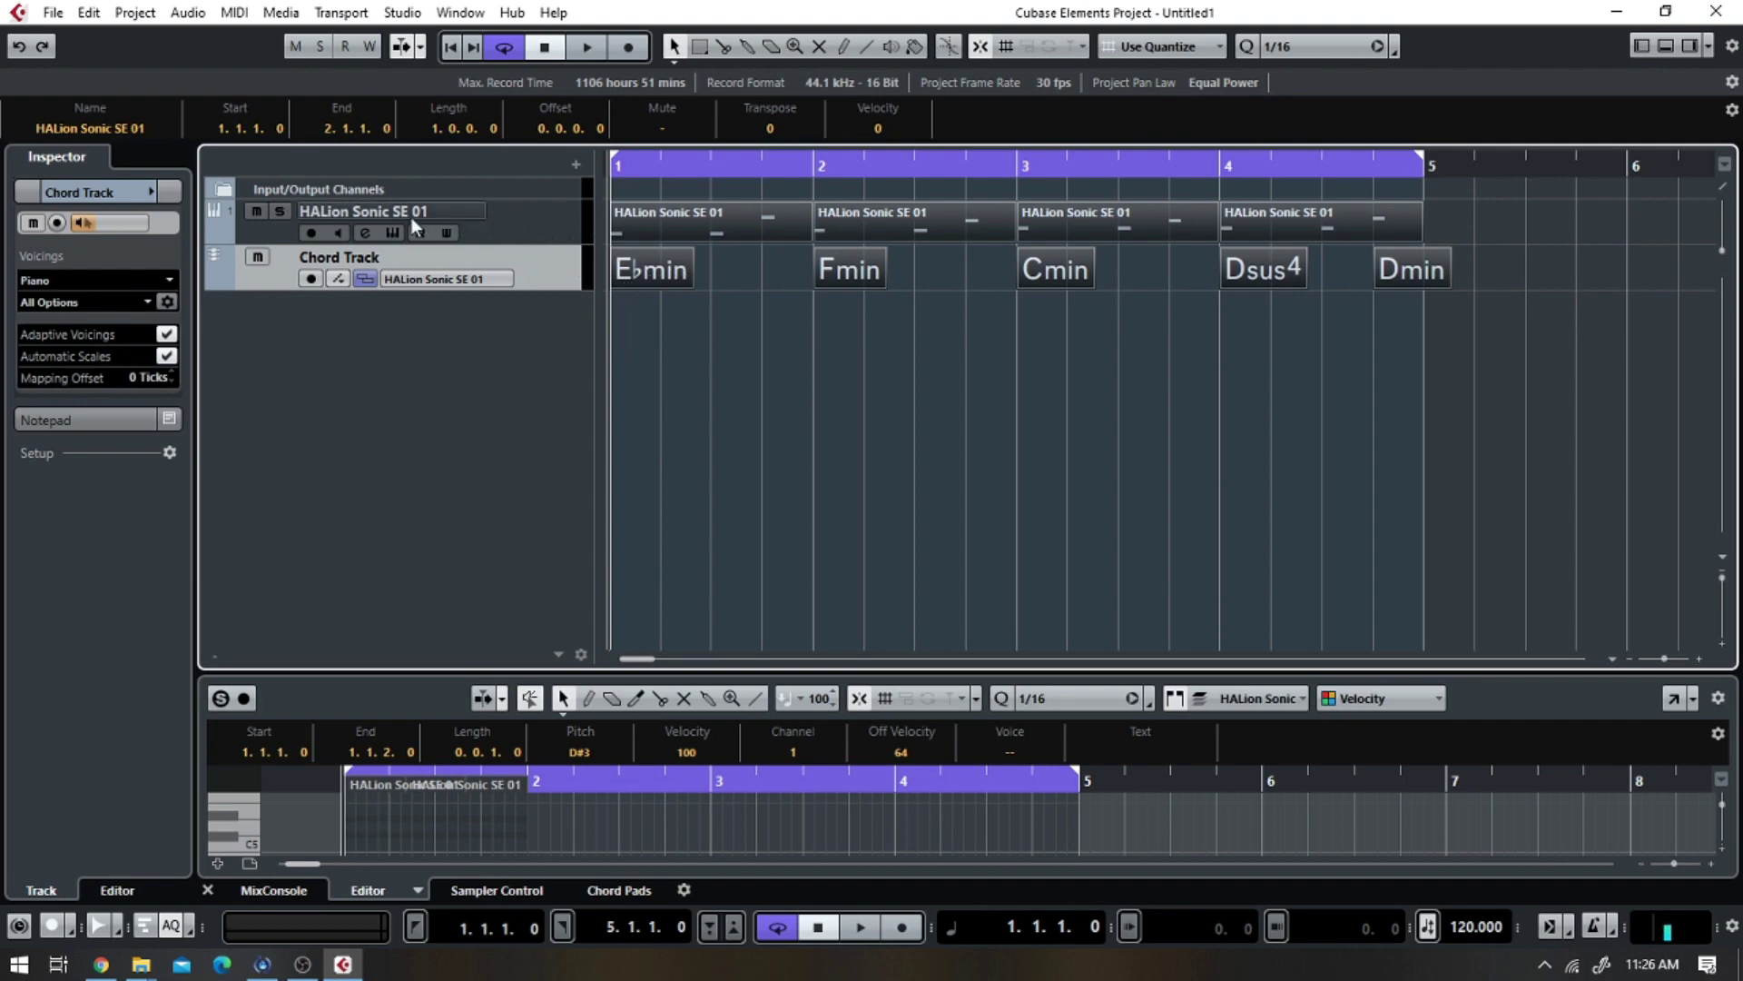
- Play the chord-following parts from bar 1, stop after listening and start playback again
{"action": "key", "text": "space"}
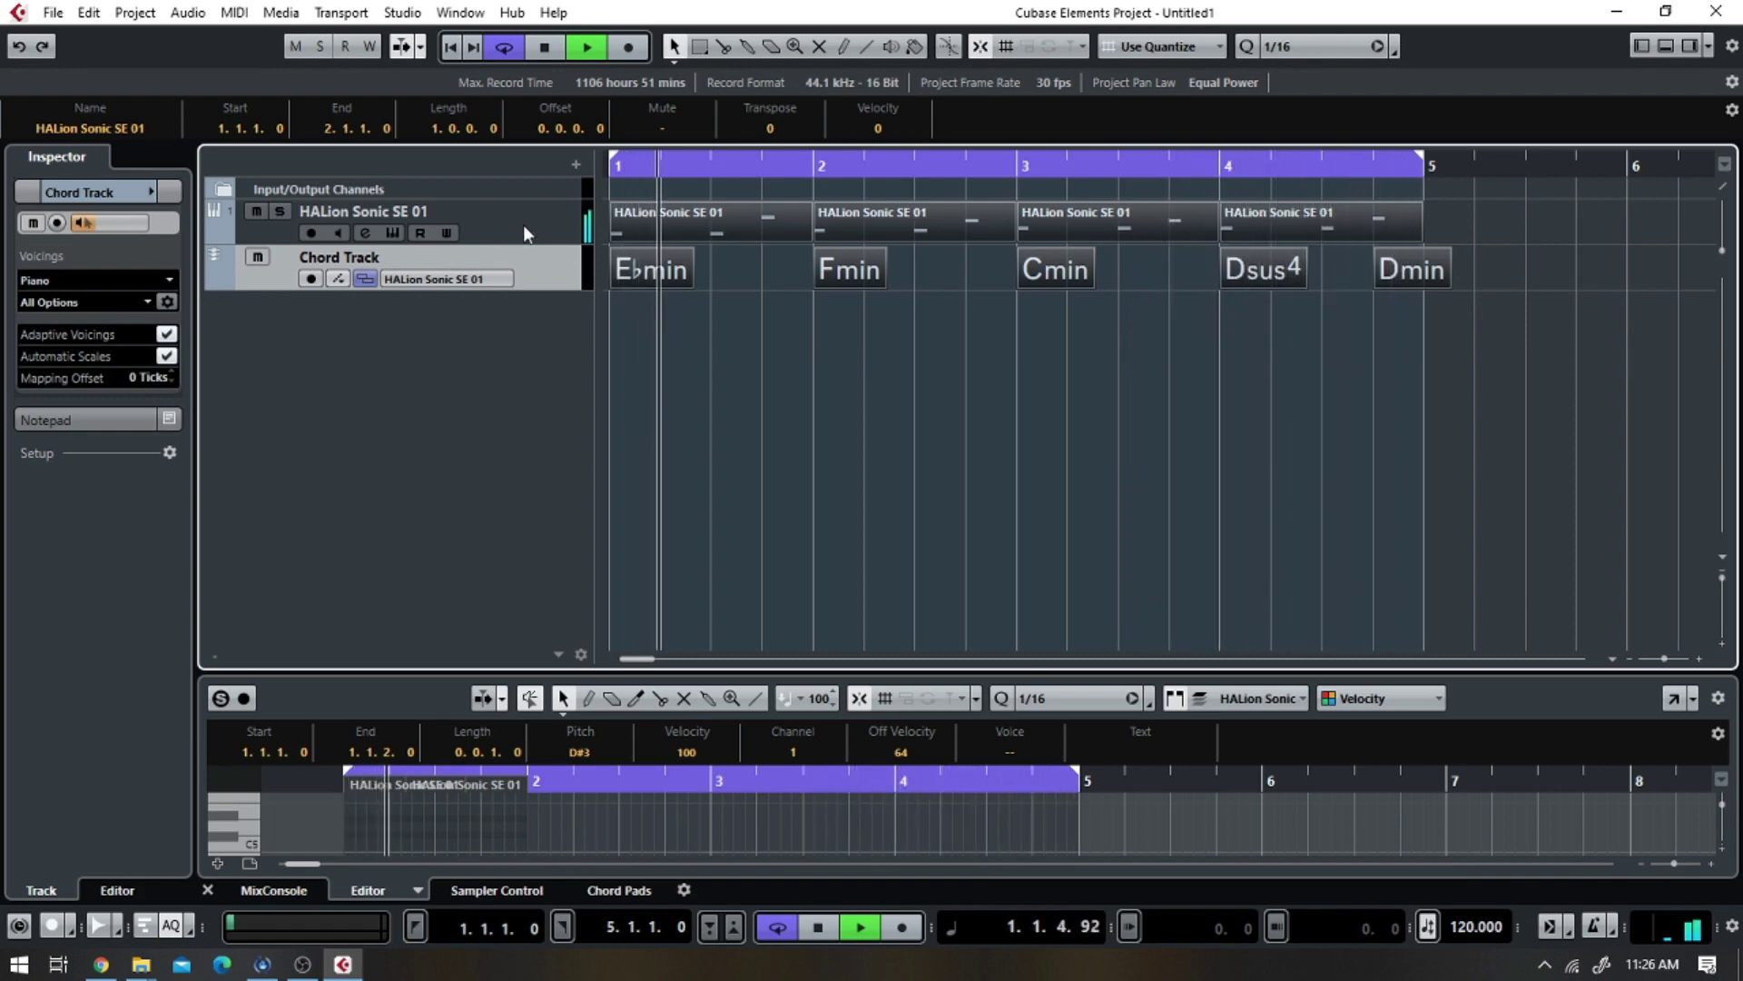
{"action": "key", "text": "space"}
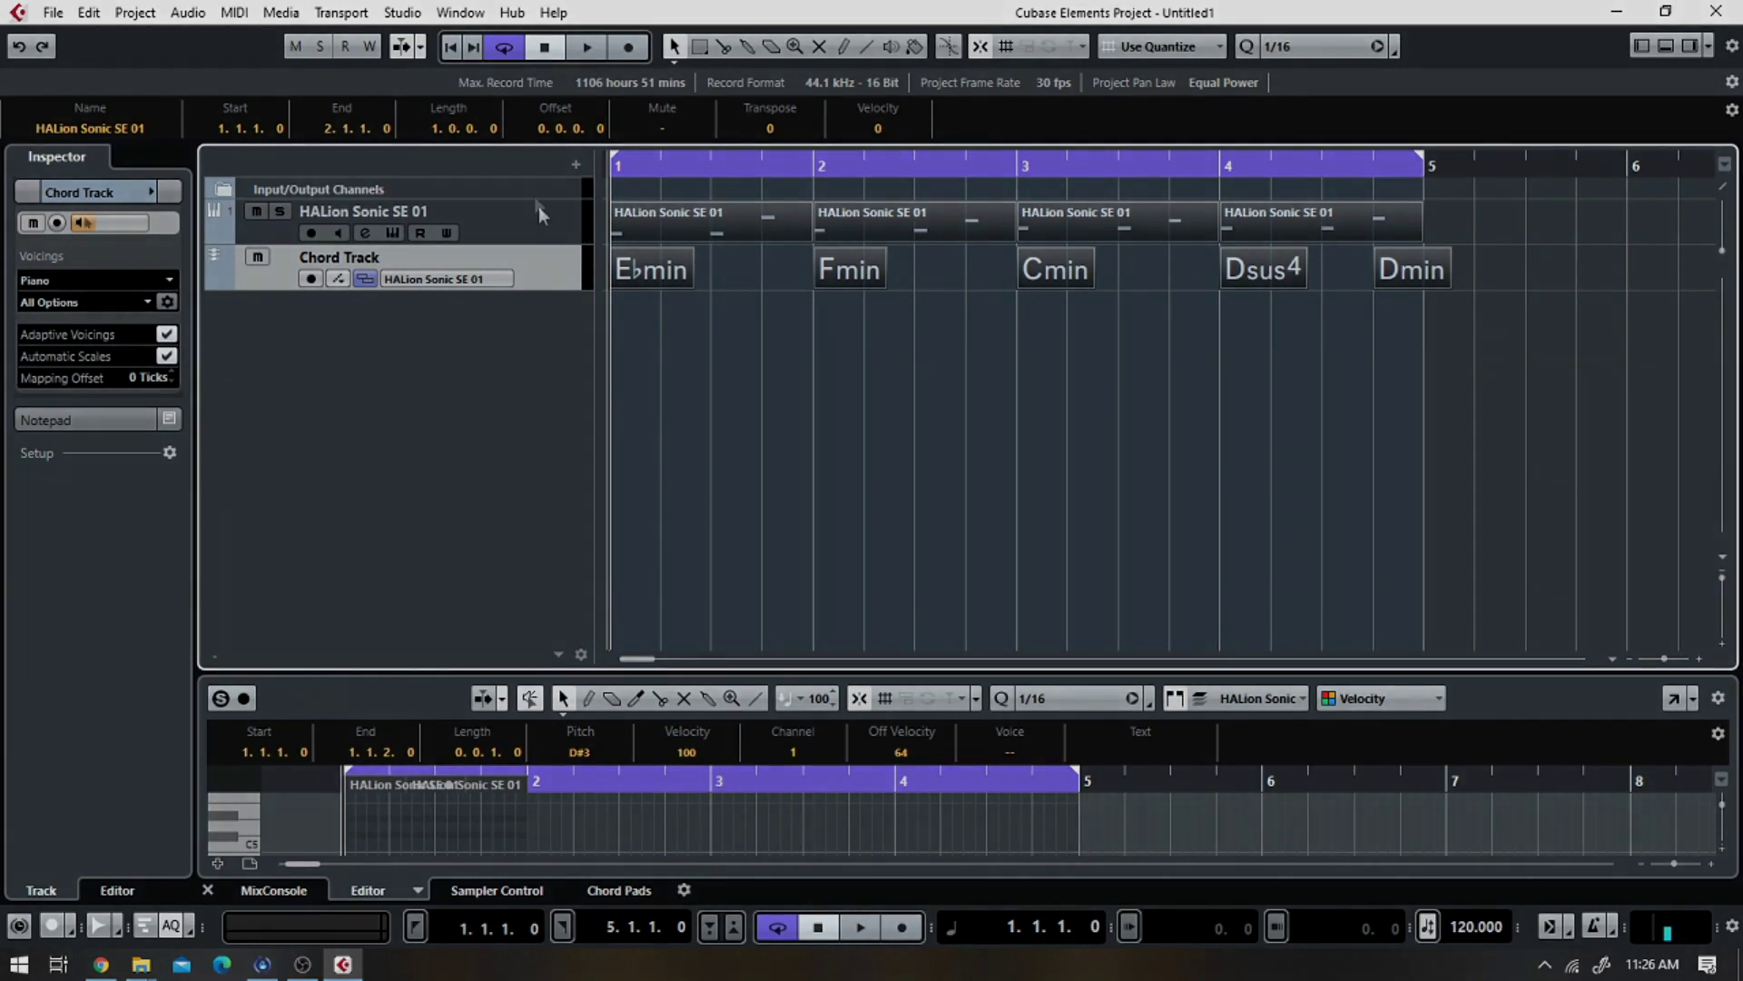
{"action": "left_click", "coordinate": [588, 49]}
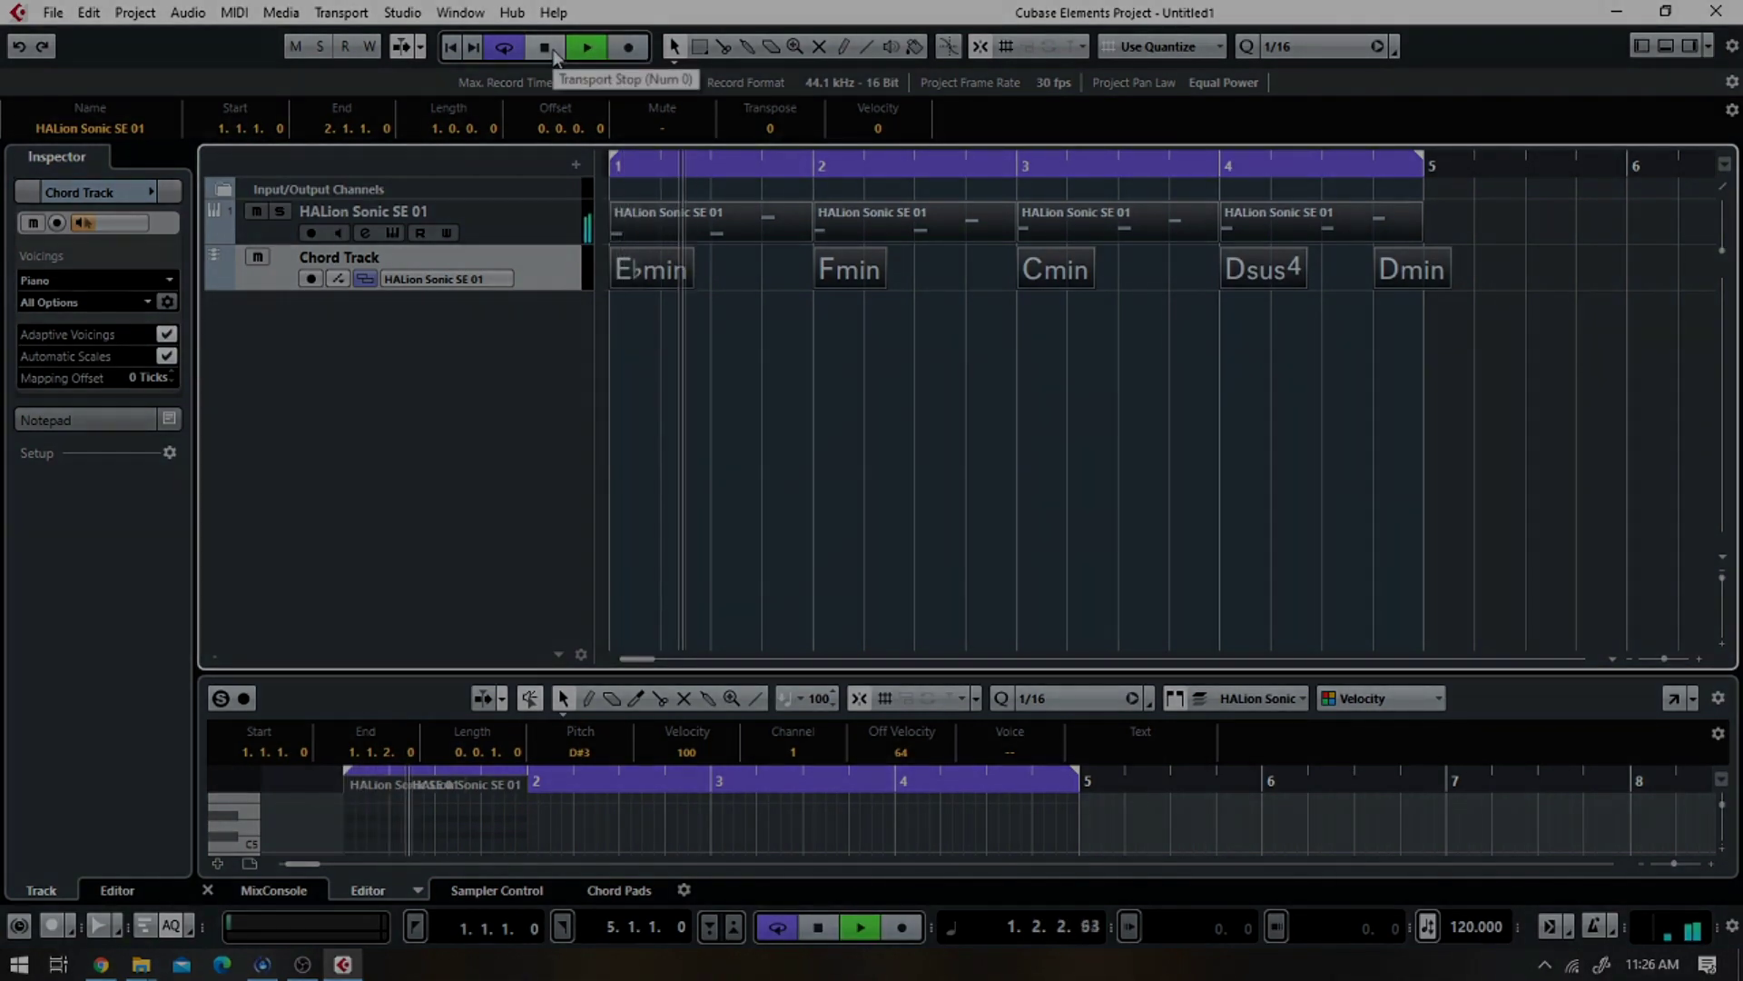